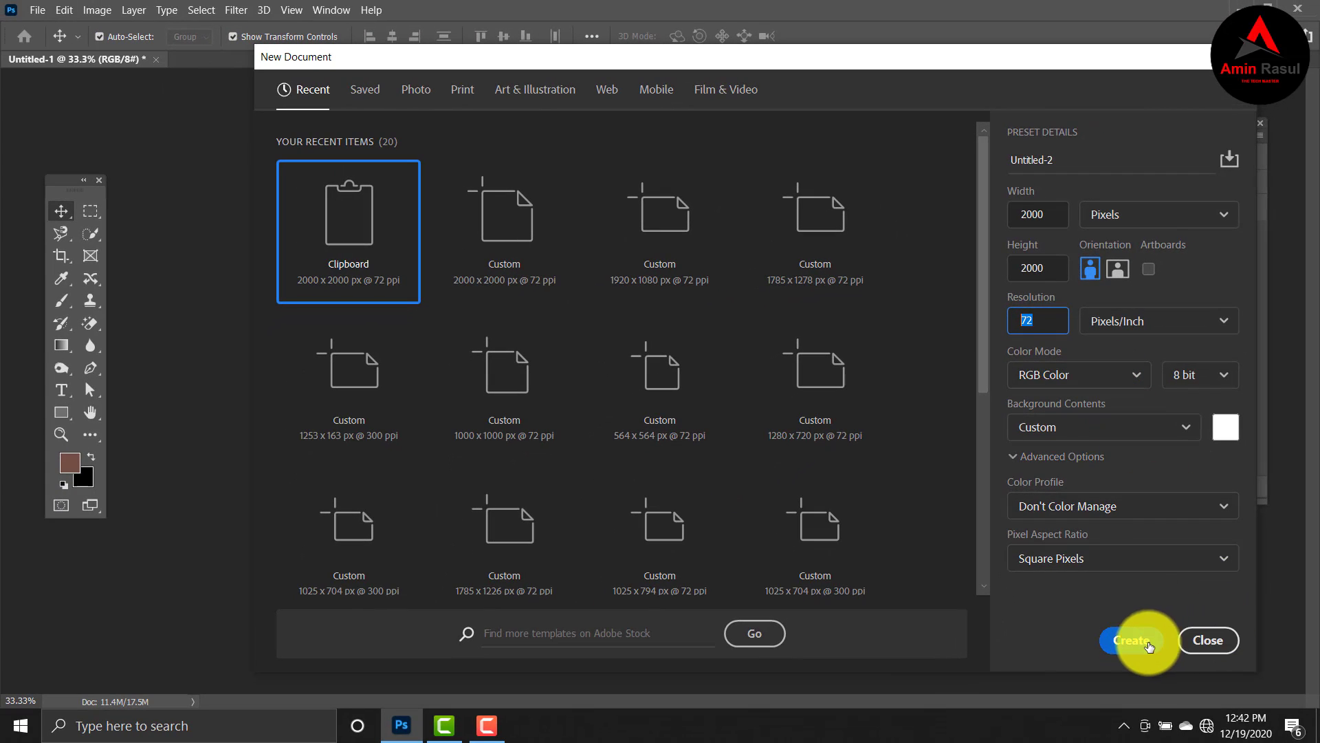
Create a 2000 × 2000 px, 72 ppi document and add a 100 × 100 px rectangle to it.
click(1133, 643)
click(61, 412)
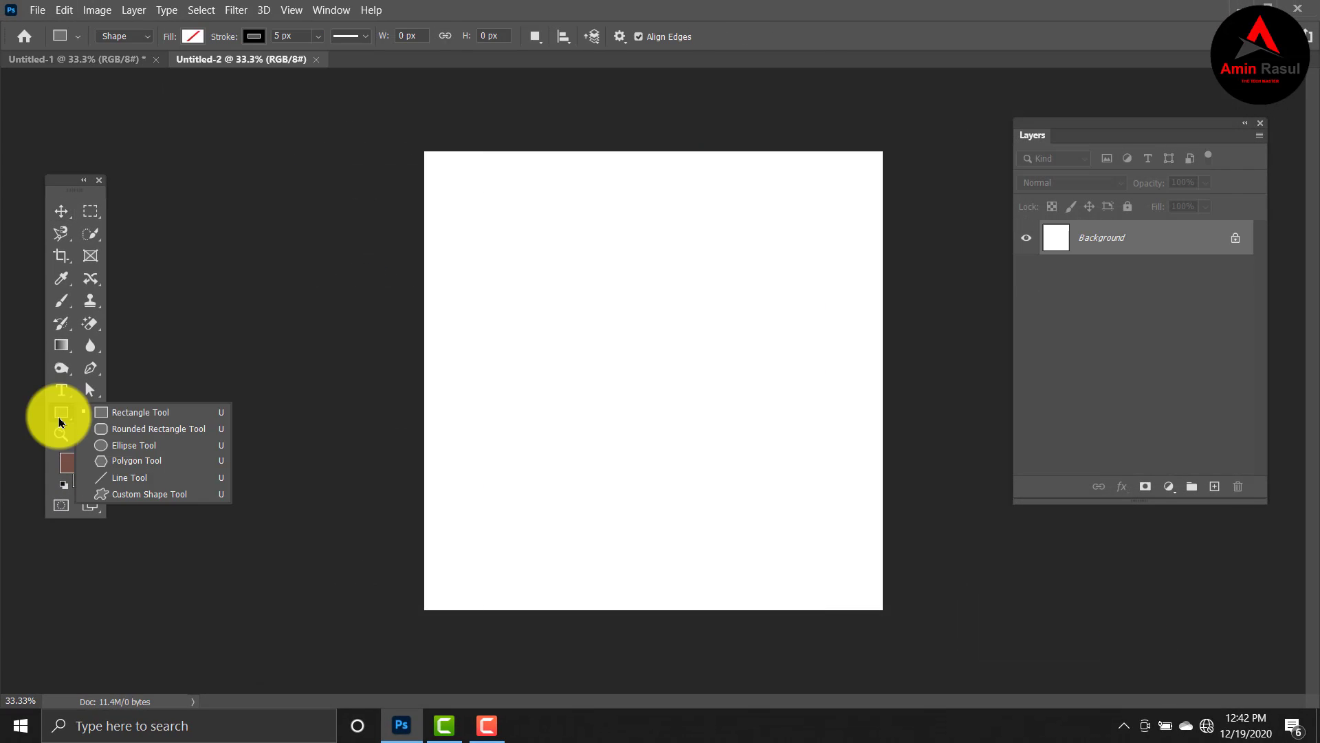
click(145, 413)
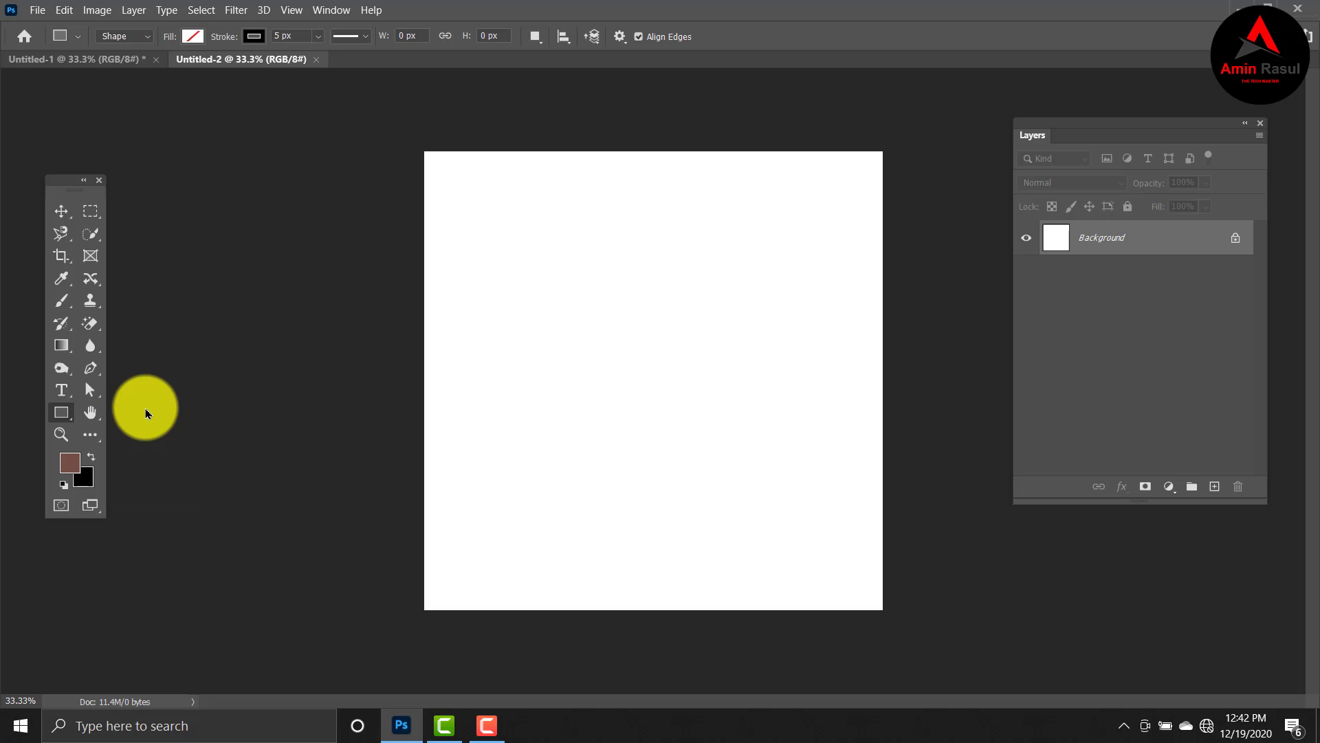
click(555, 218)
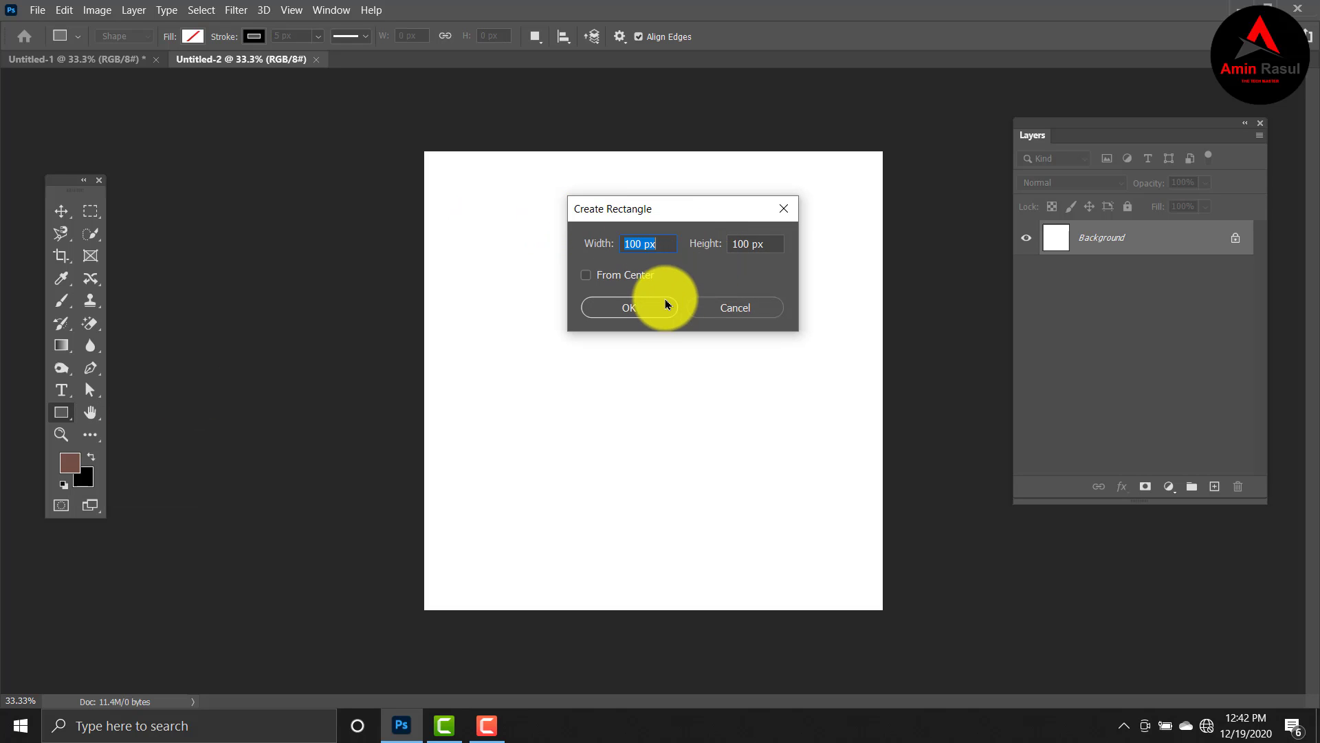
click(629, 308)
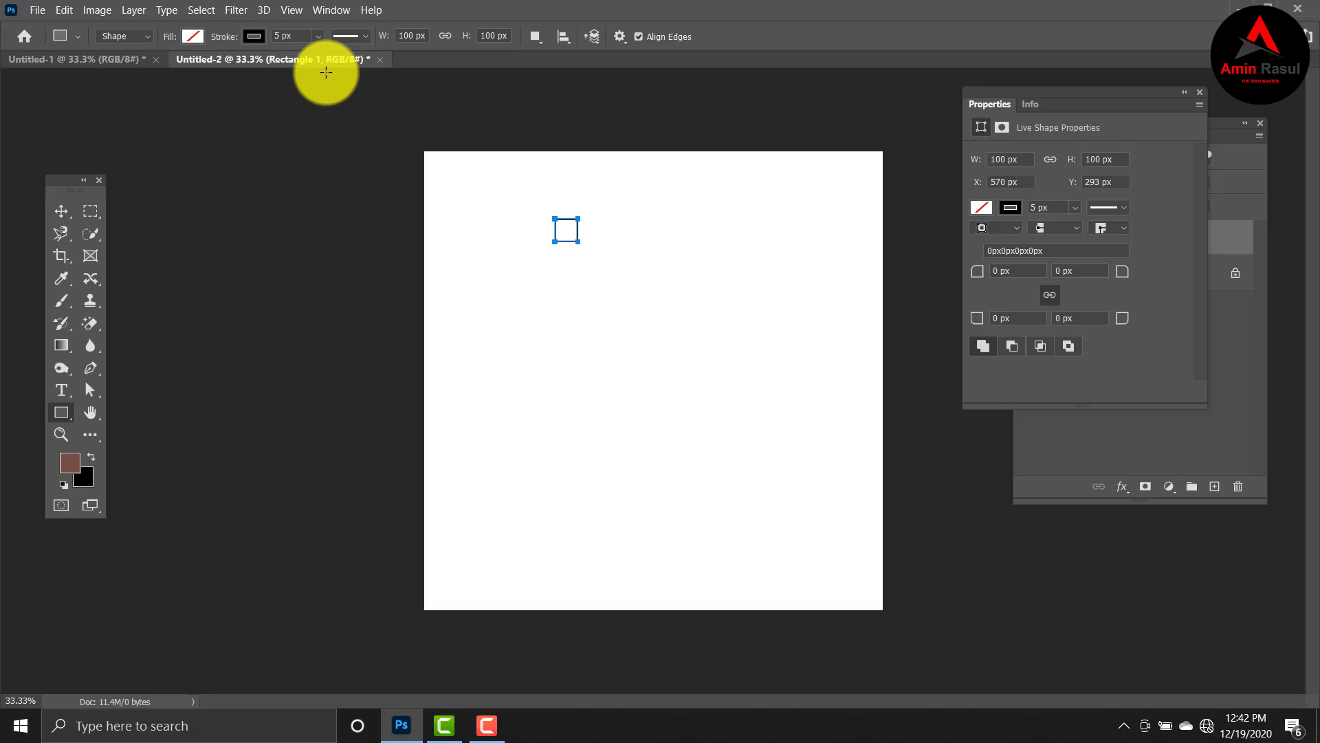
Fill the small square with dark navy blue and remove its stroke.
click(194, 36)
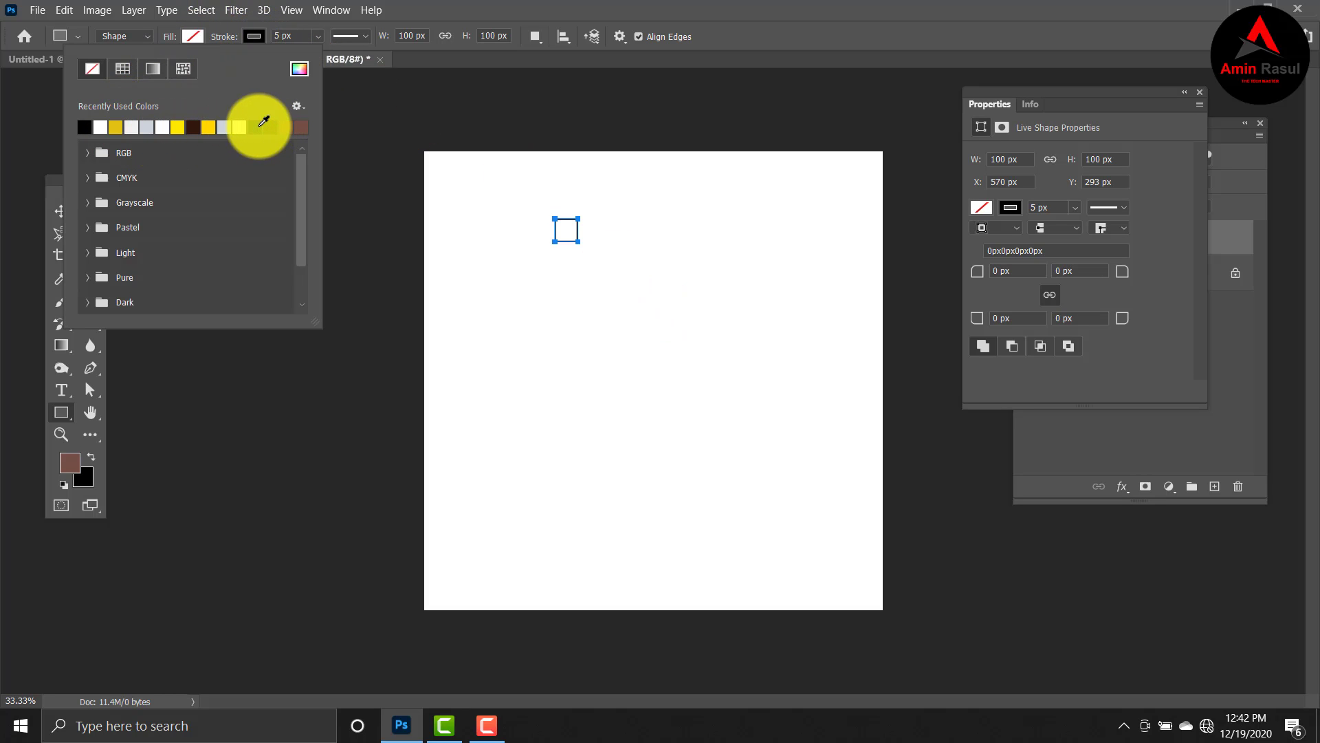
click(263, 121)
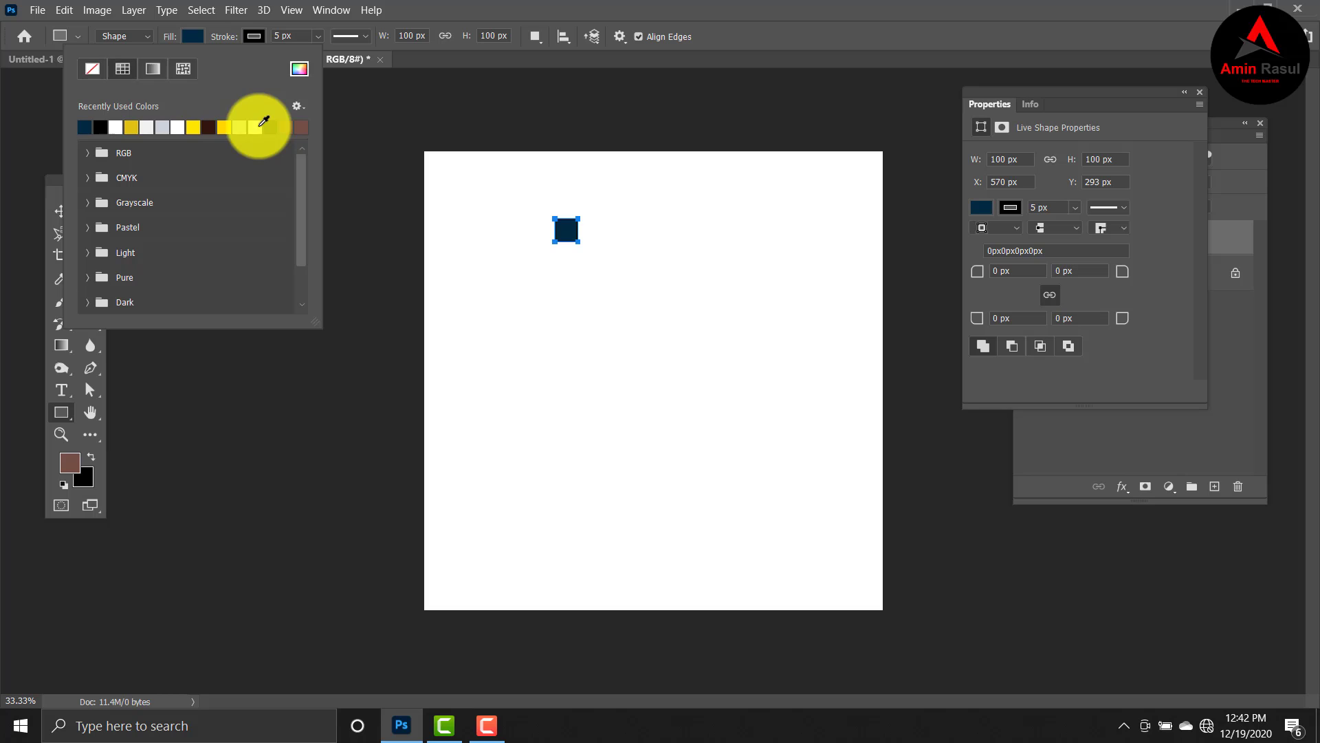
click(253, 31)
click(254, 36)
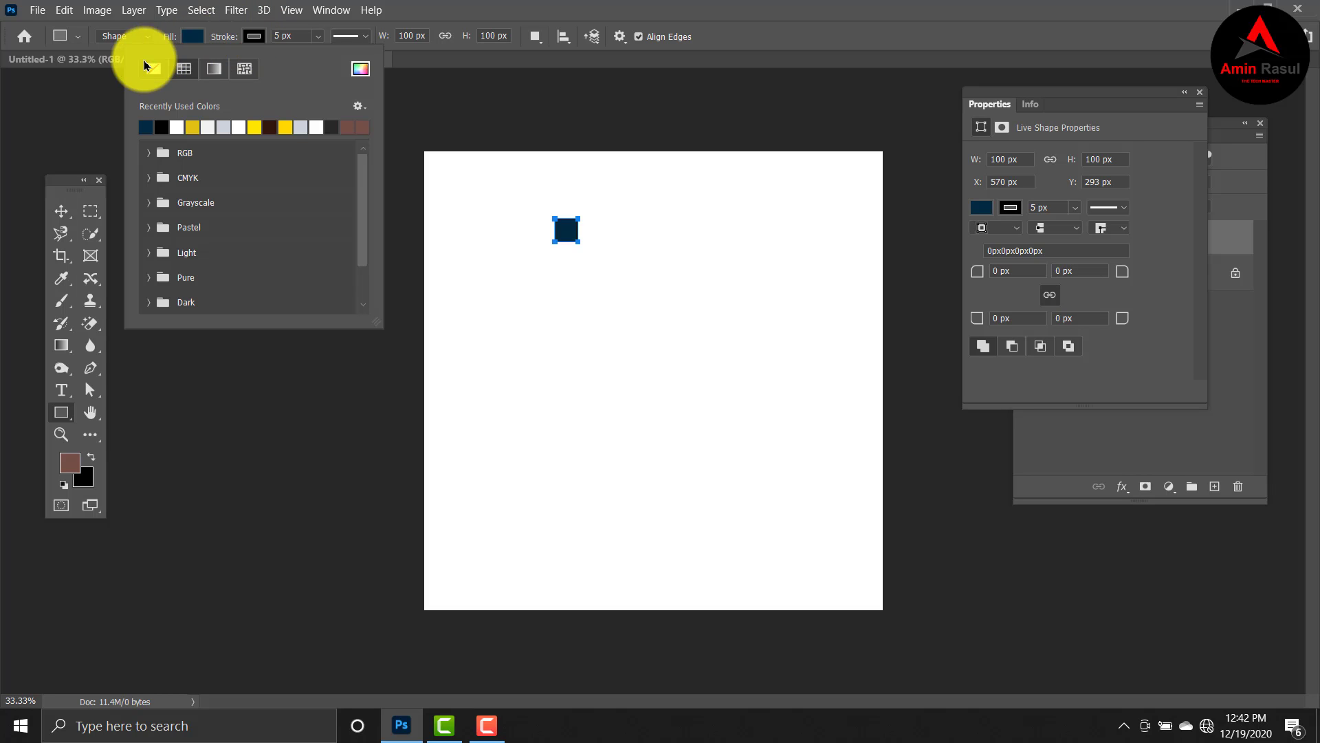
Move the navy square into the canvas's upper-left corner at X 0 px, Y 0 px and deselect it.
click(60, 211)
click(572, 249)
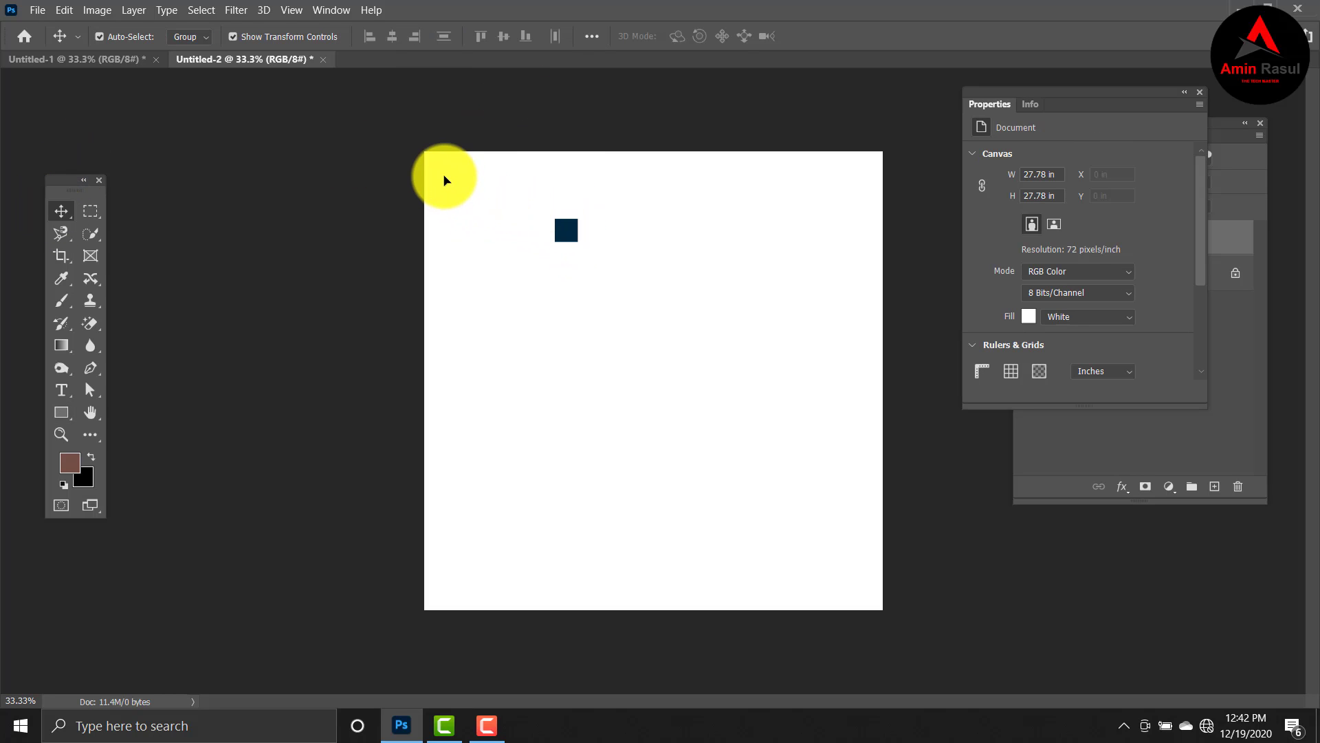
drag(444, 180, 447, 178)
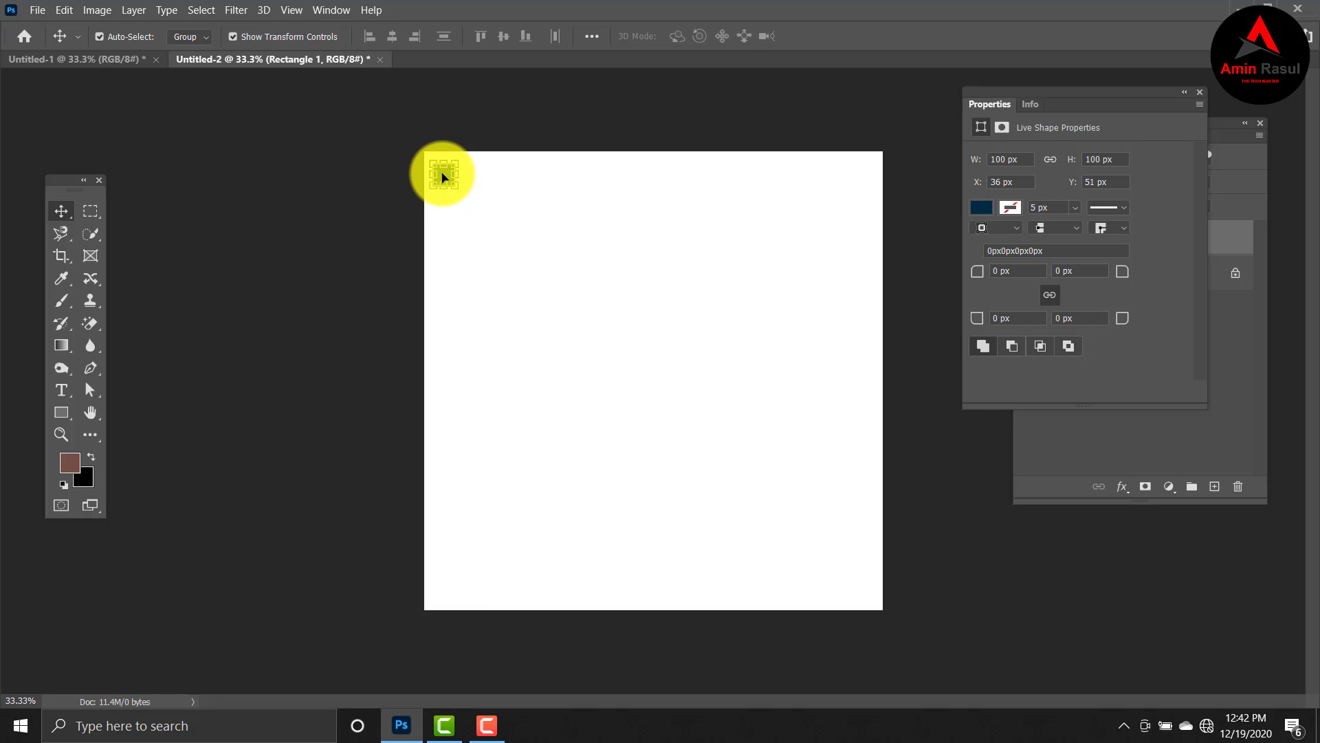
drag(432, 166, 432, 166)
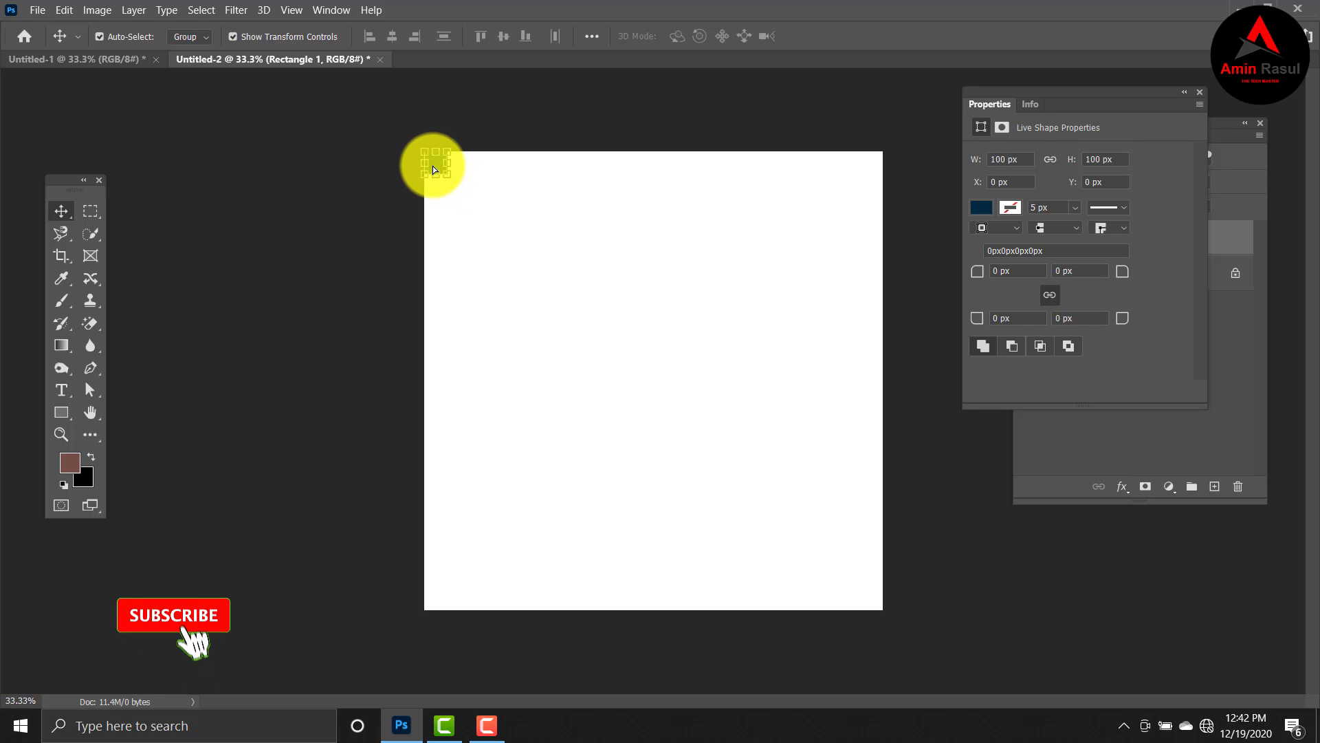
click(352, 128)
Show the rulers and place a horizontal and a vertical guide along the square's lower and right edges.
click(299, 16)
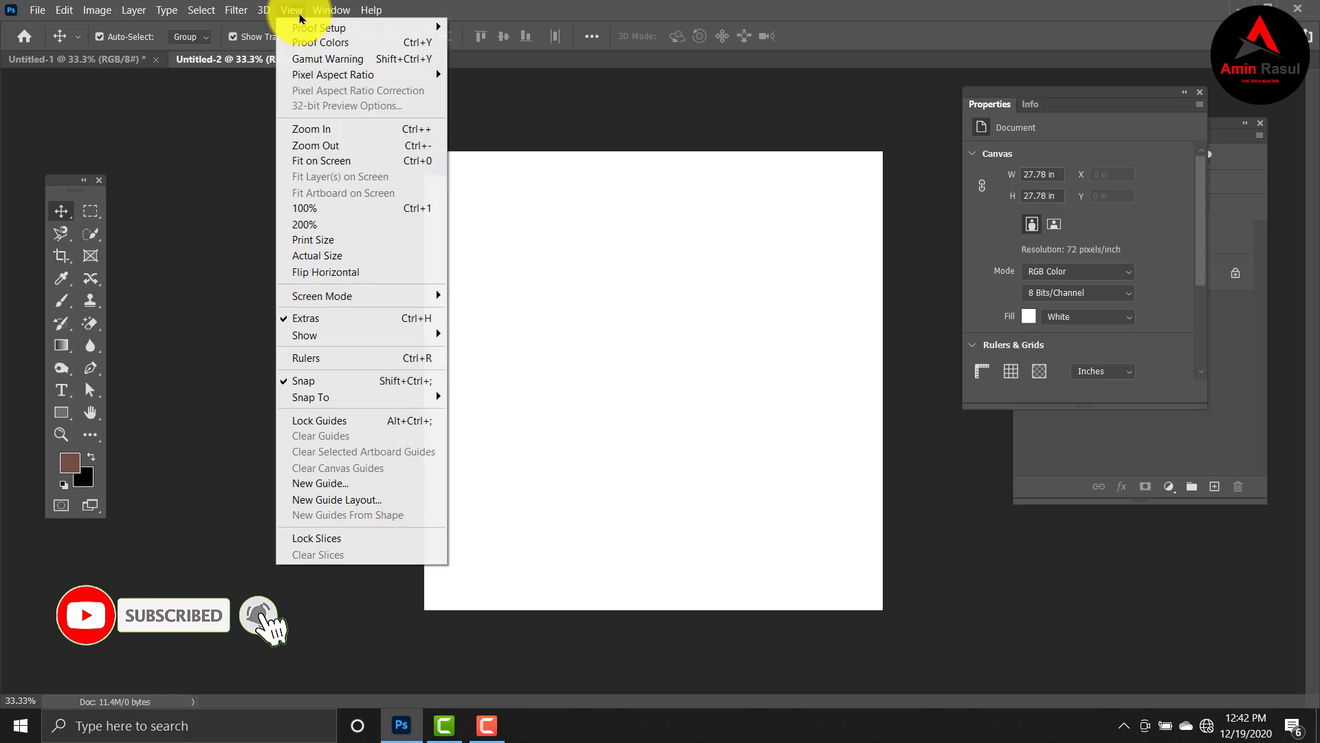
click(357, 359)
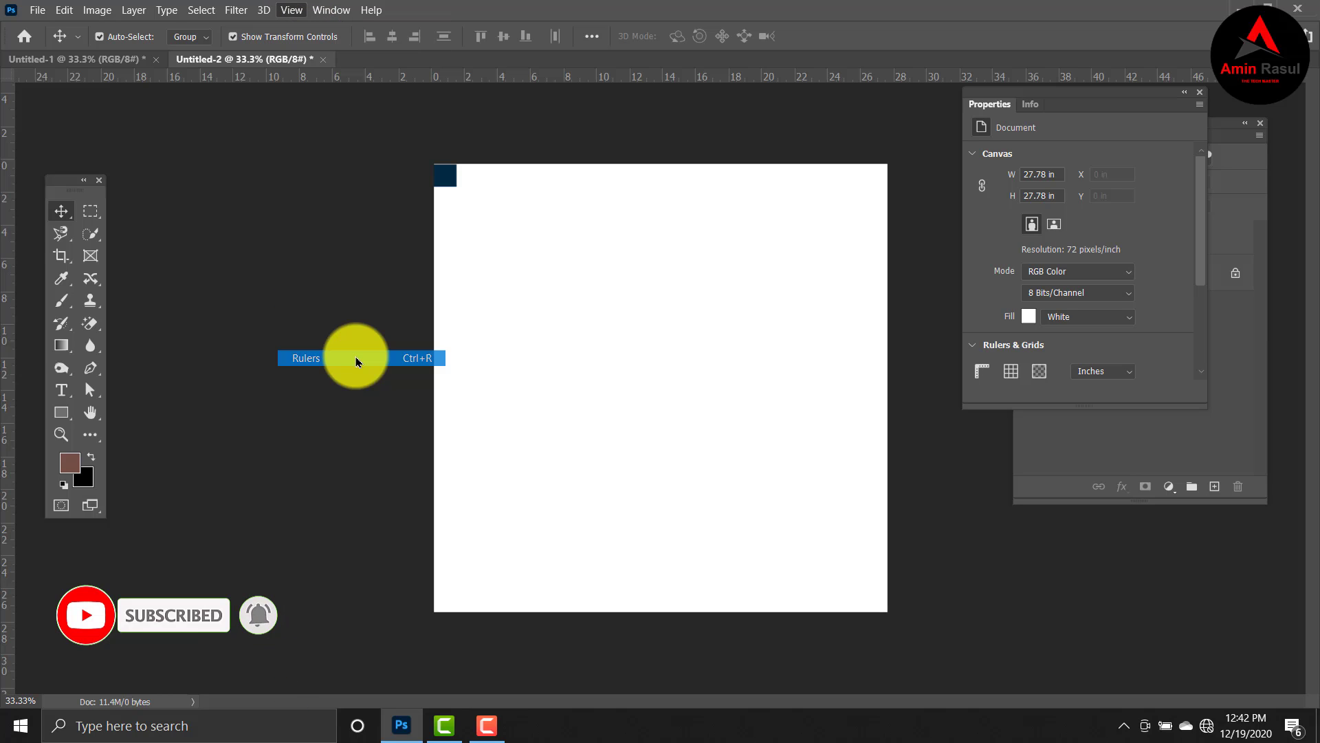
drag(518, 83, 515, 183)
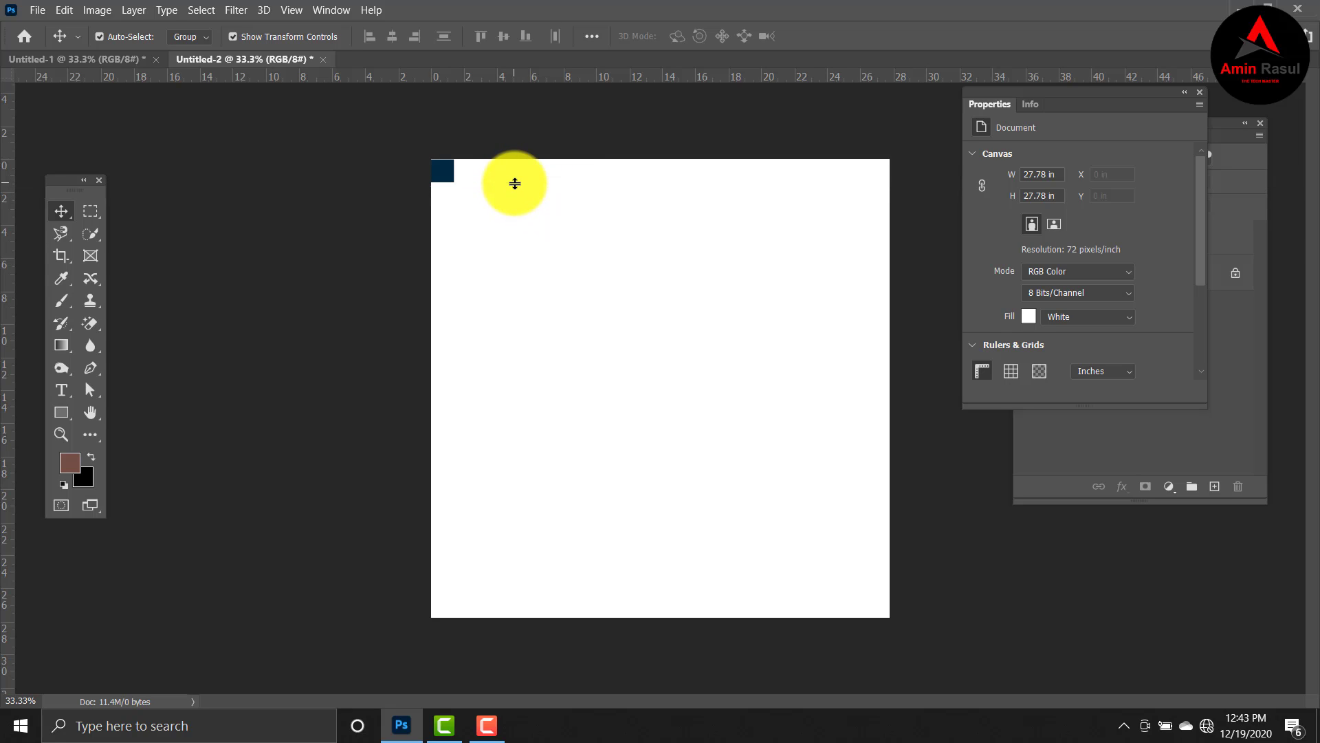
drag(8, 122, 456, 102)
Move the square to the canvas's lower-right corner and place guides along its upper and left edges.
drag(438, 170, 872, 607)
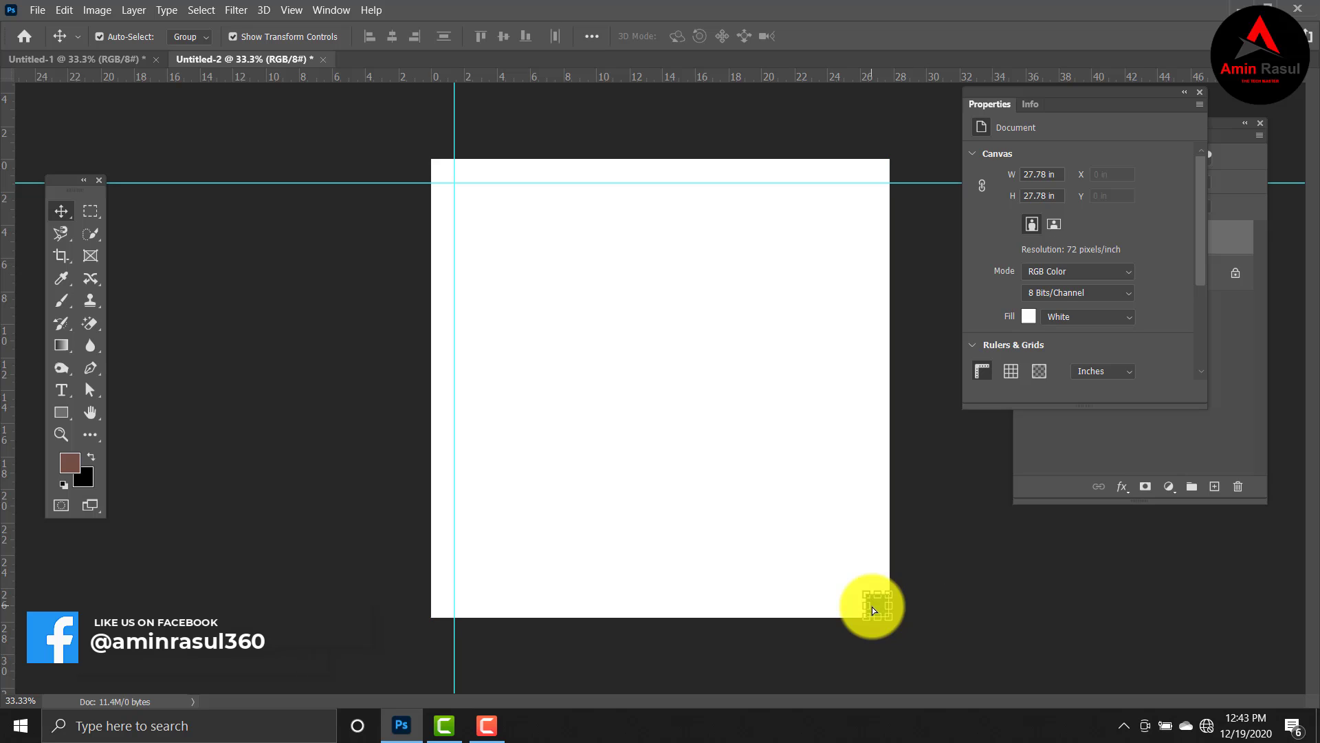
click(917, 482)
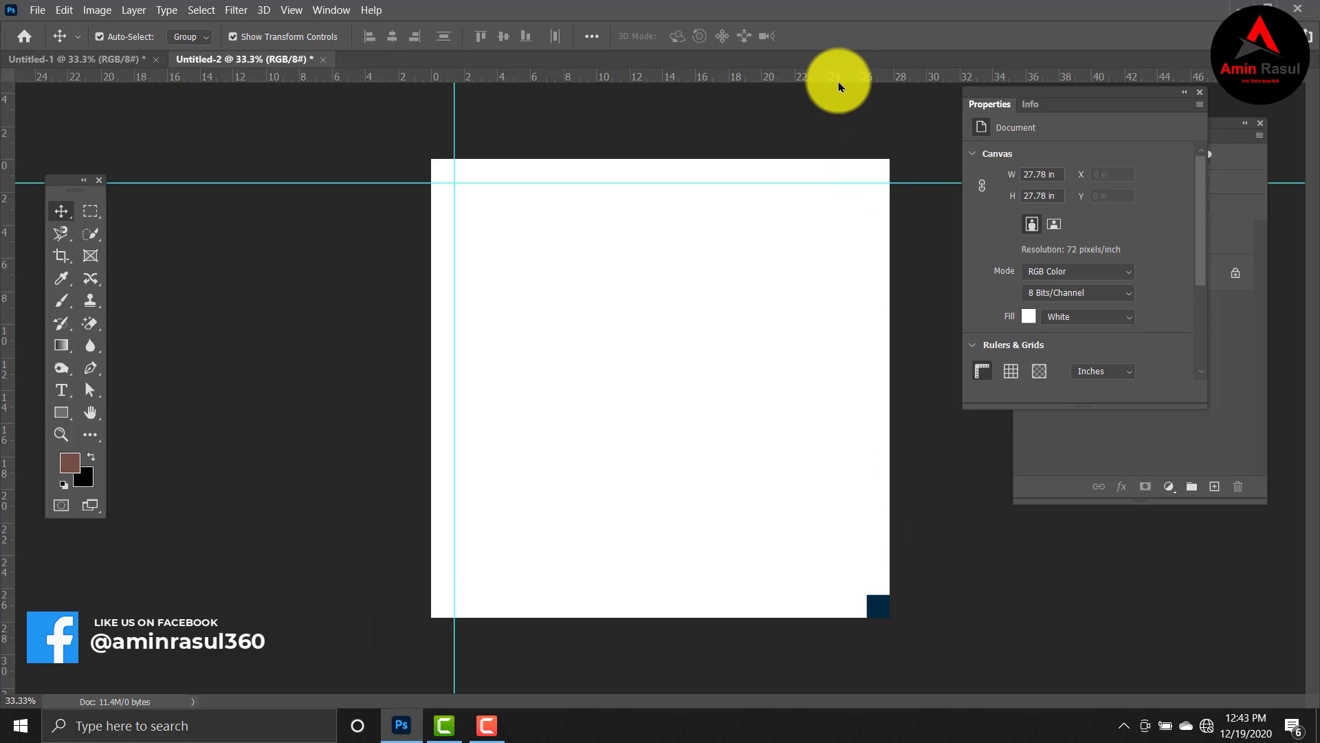
drag(839, 86, 942, 595)
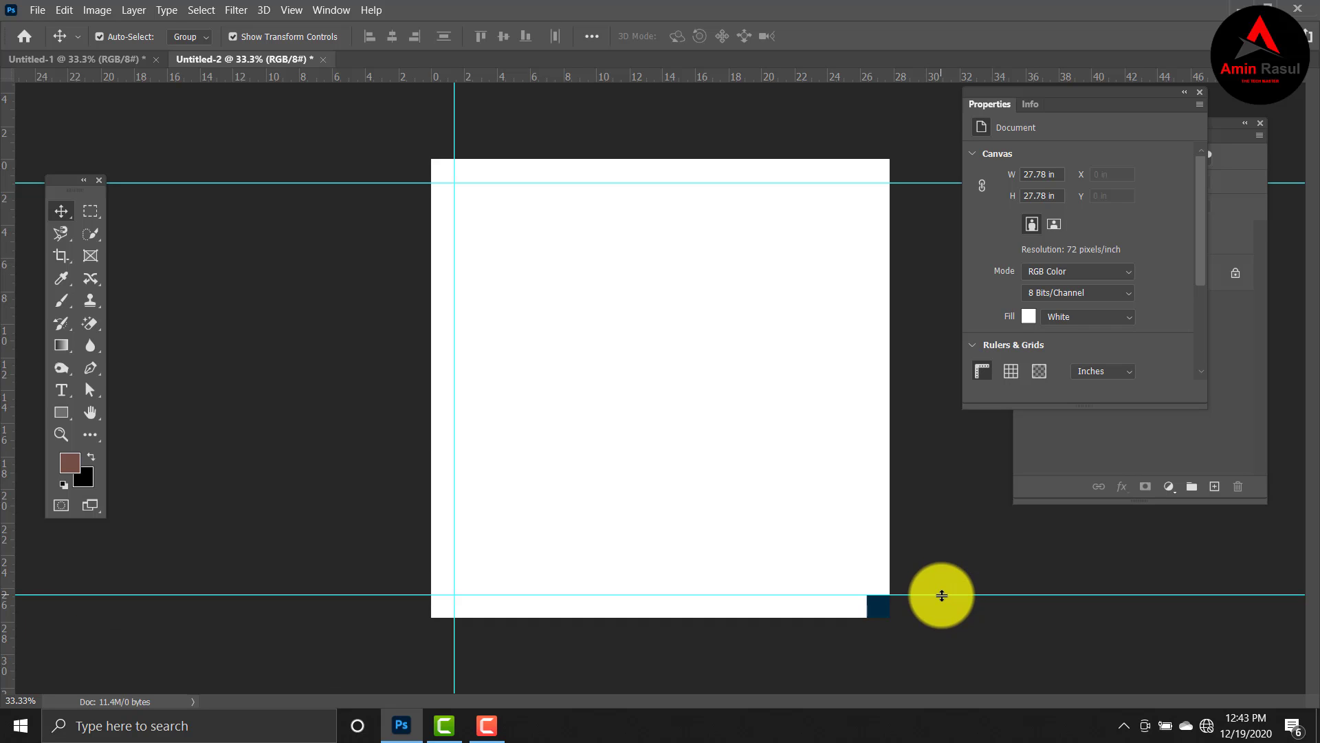
drag(6, 333, 868, 276)
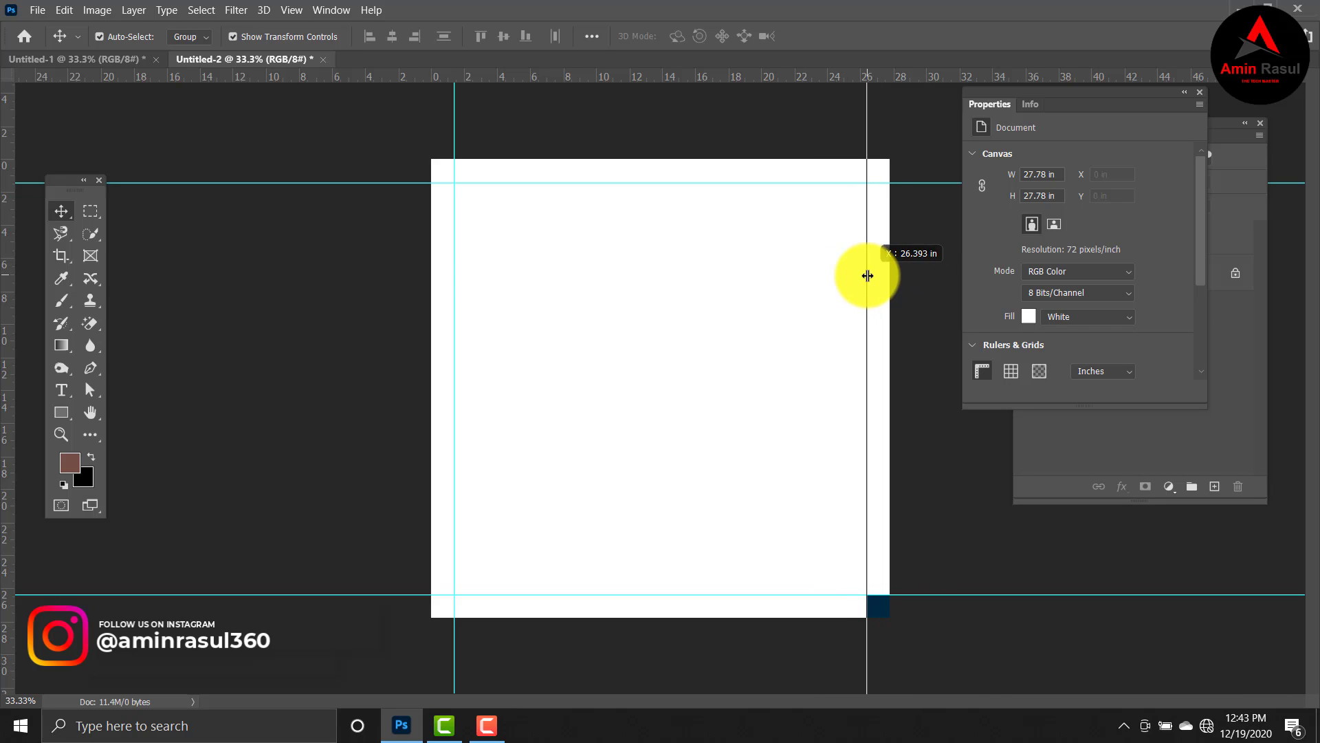
Delete the navy square from the lower-right corner and close its properties.
click(890, 608)
key(Delete)
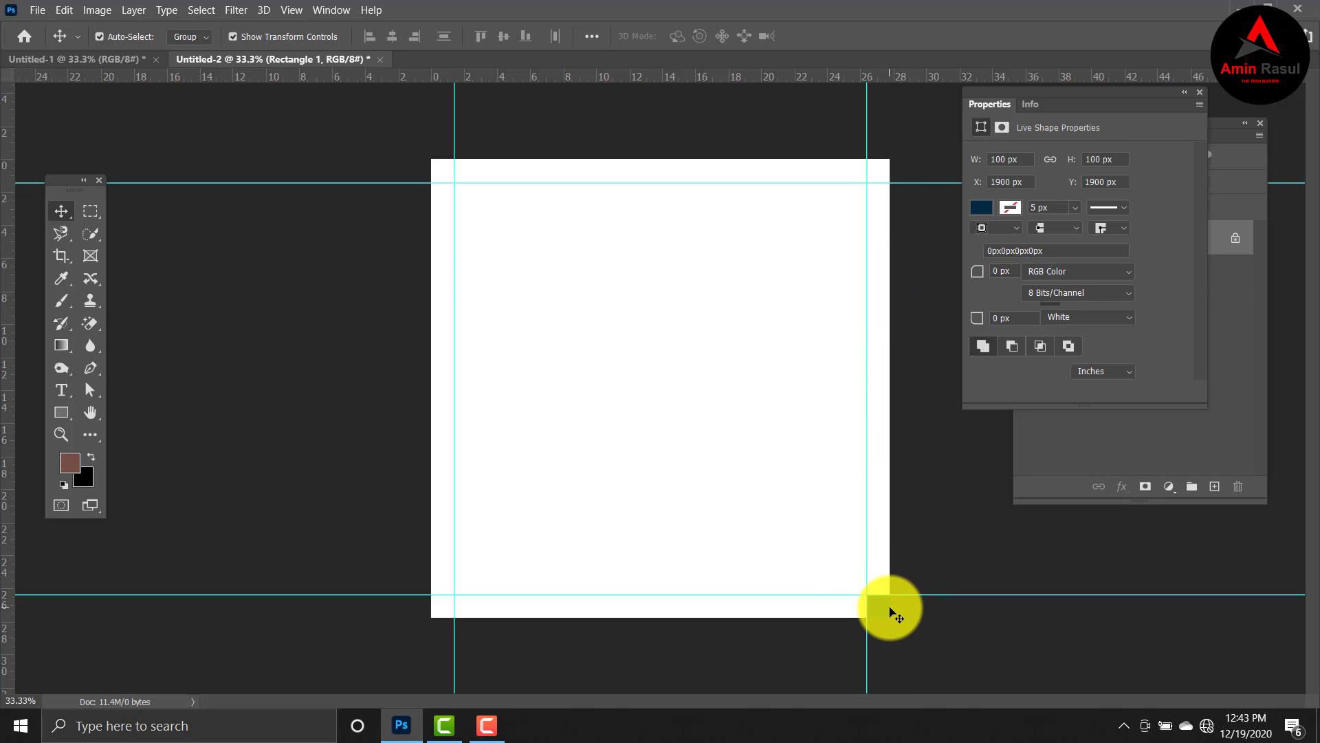
click(1201, 96)
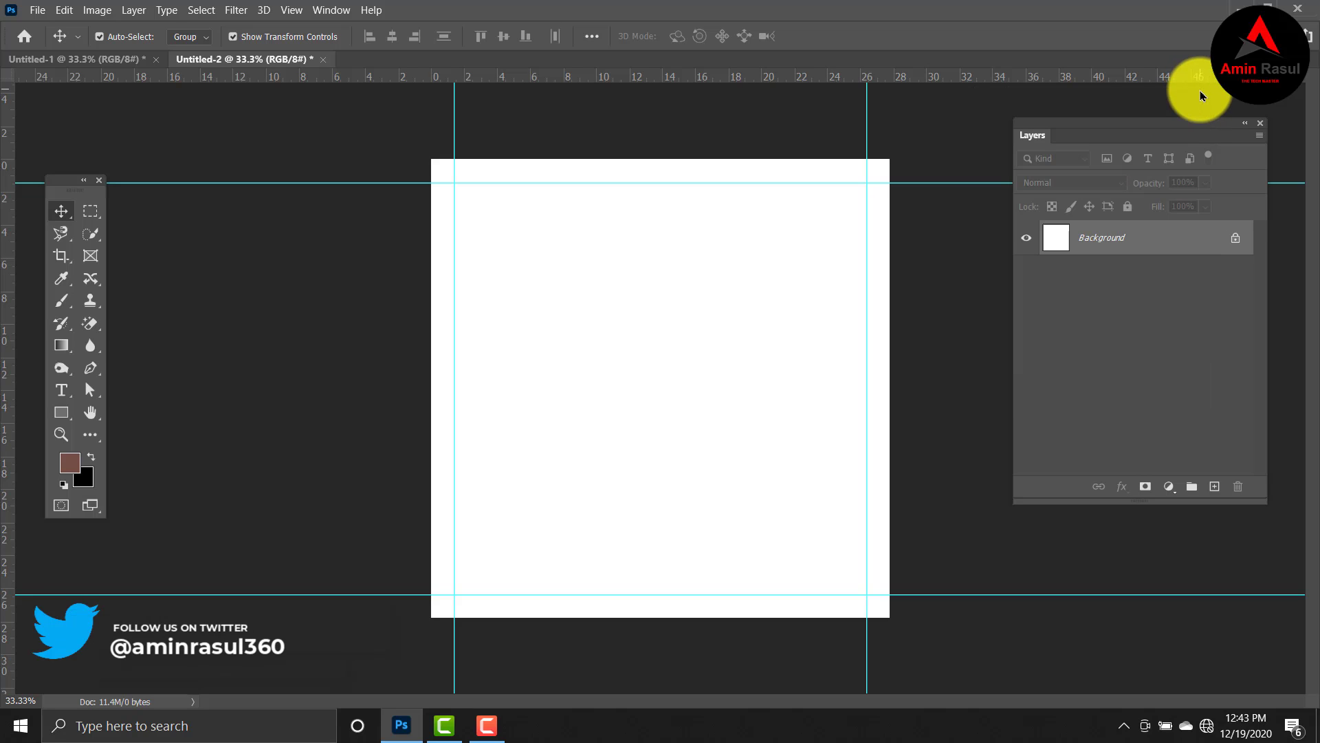
Draw a rectangle of about 2039 × 2049 px covering the whole canvas.
click(67, 411)
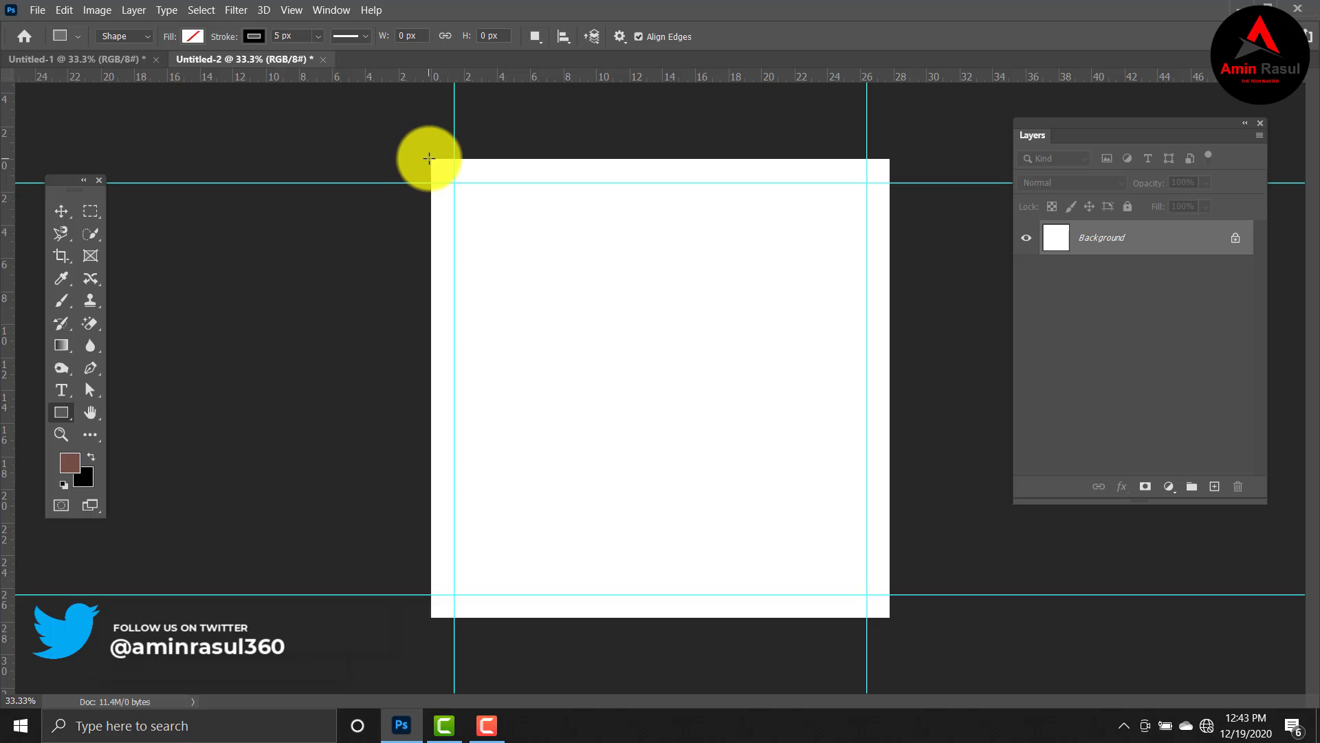
drag(427, 154, 887, 616)
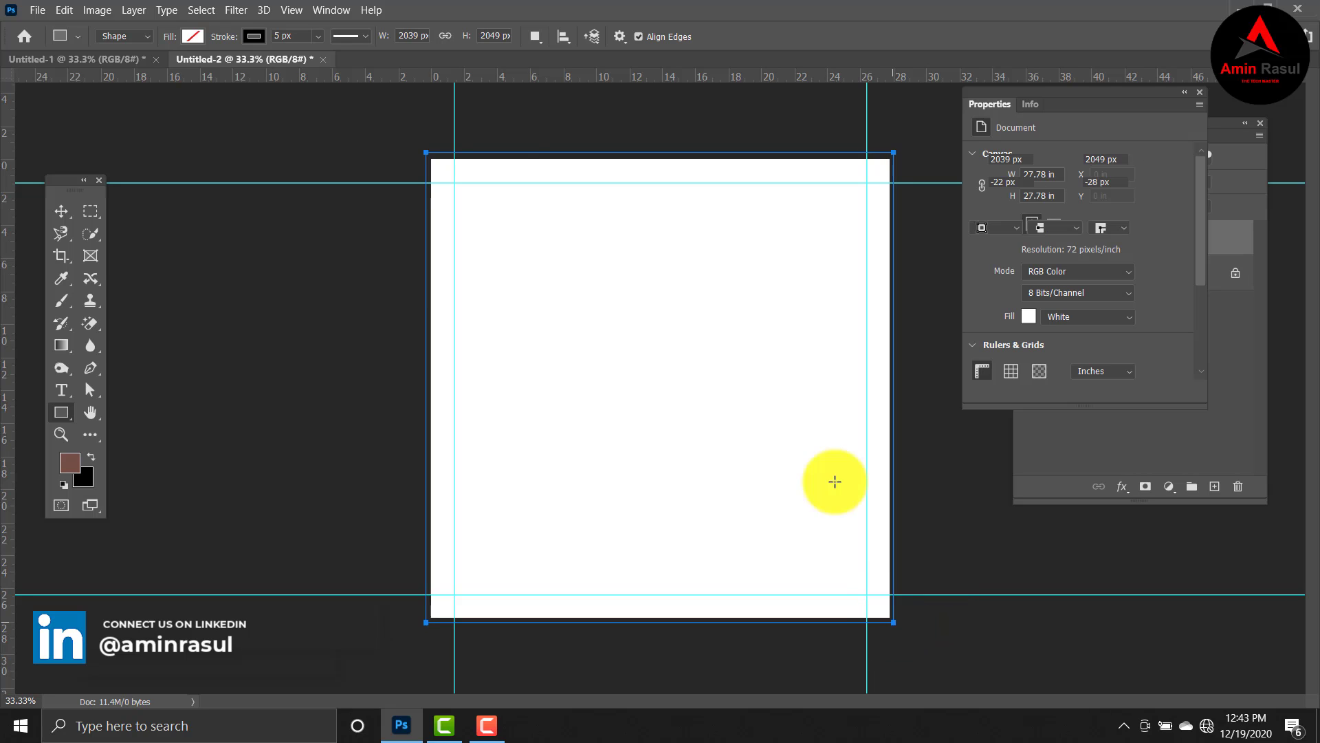
click(1201, 95)
Fill the canvas-sized rectangle with white and remove its stroke.
click(195, 35)
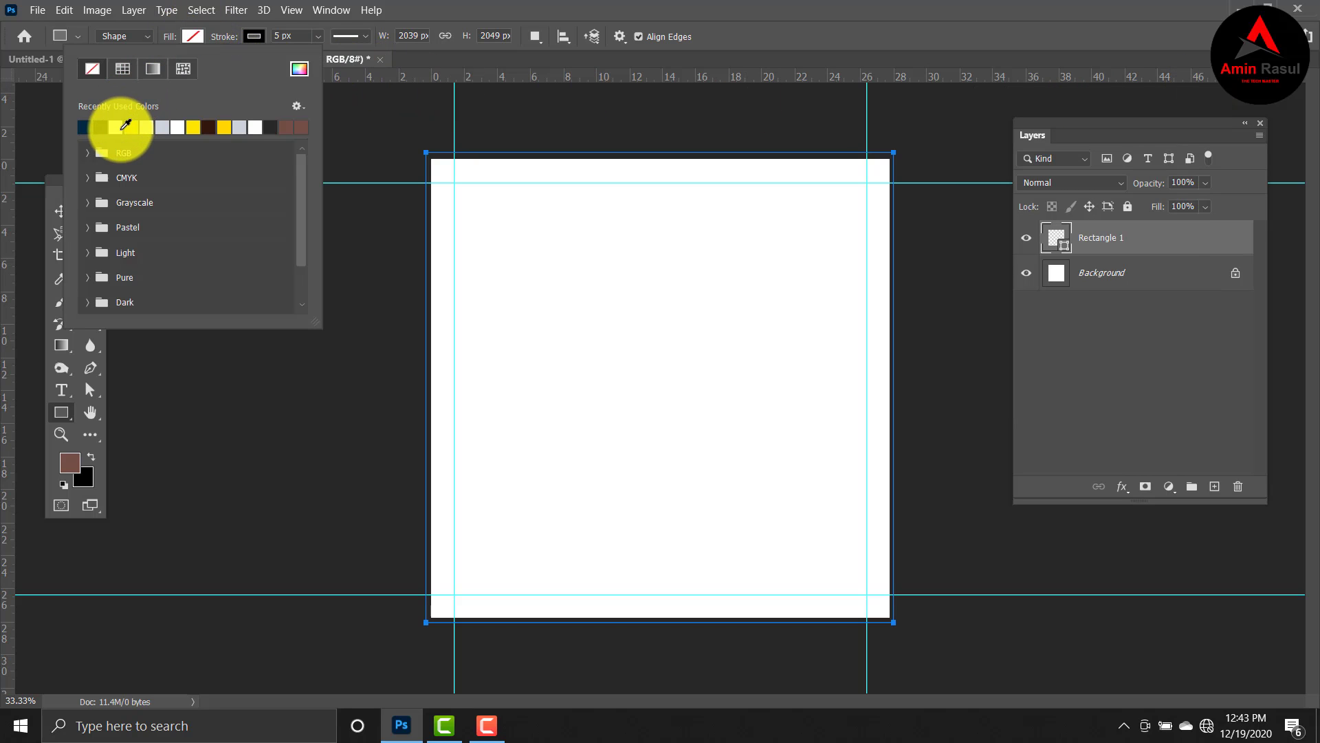
click(266, 38)
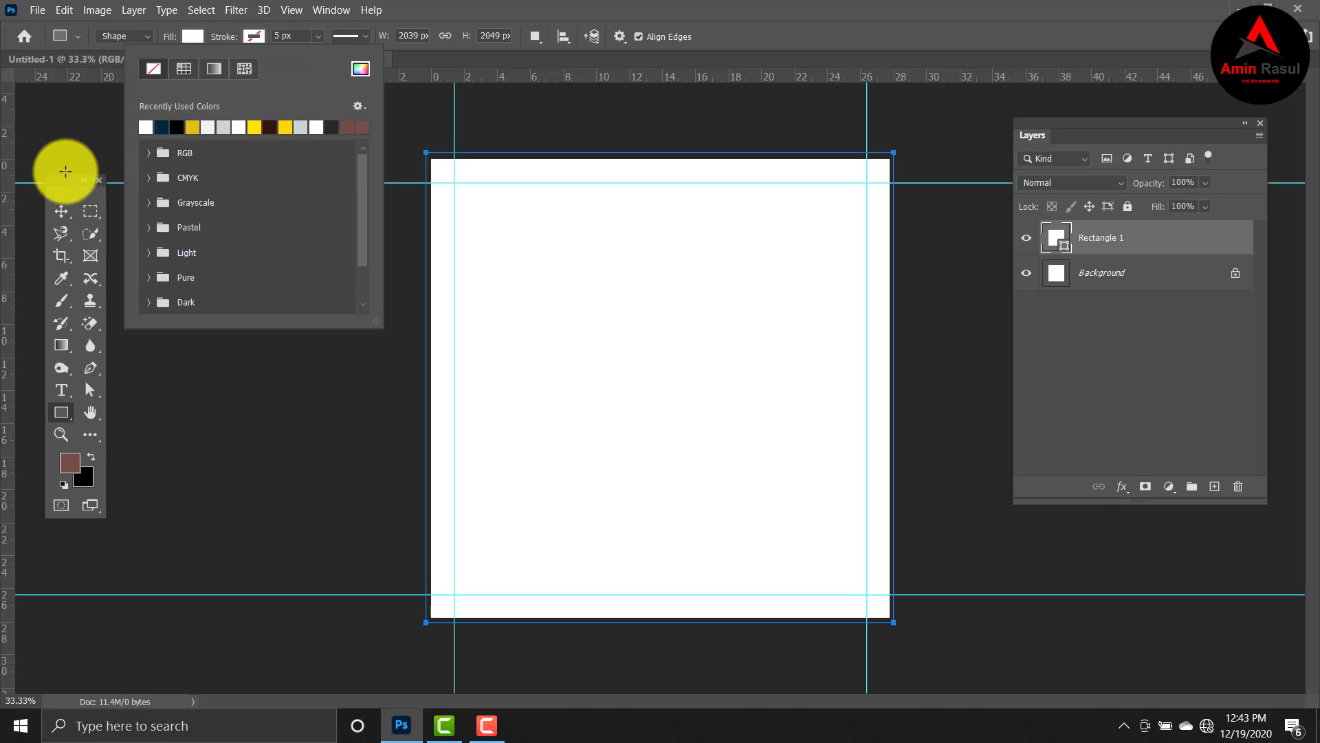
click(59, 224)
click(61, 216)
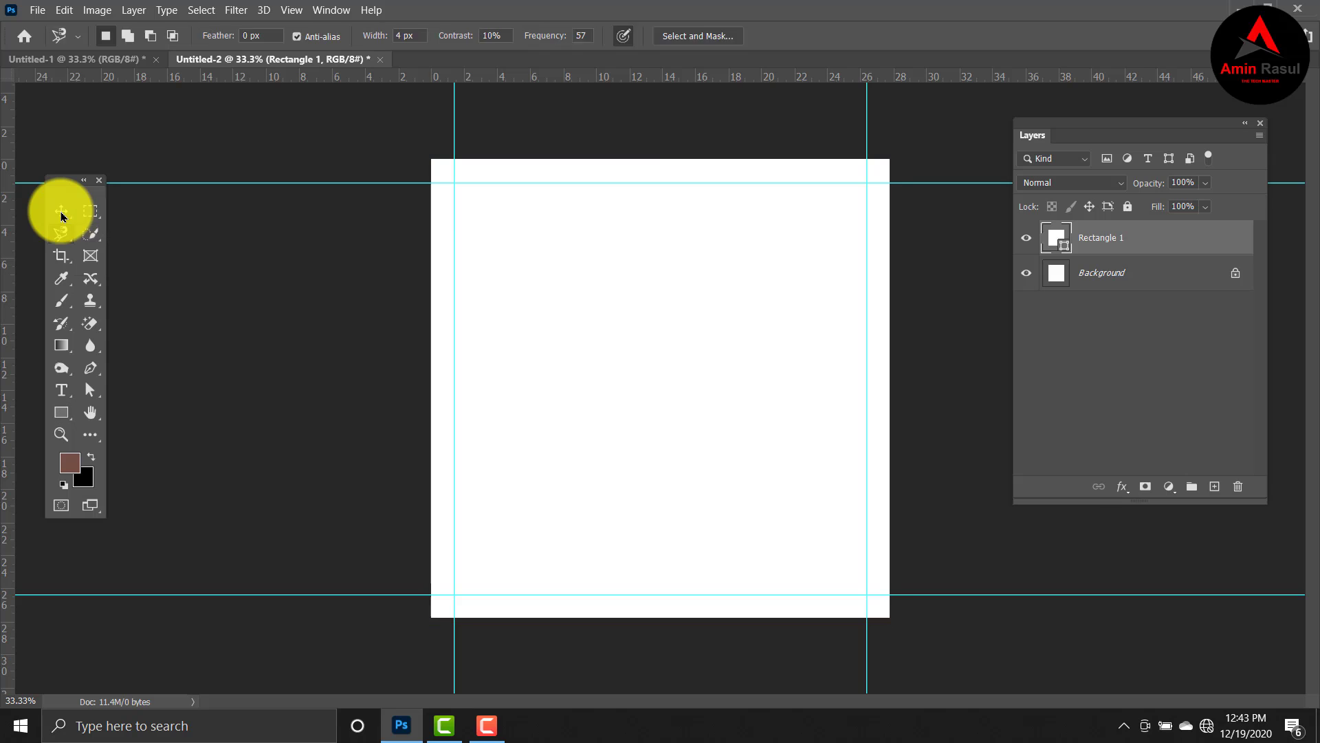
Delete the Background layer beneath the white rectangle.
click(260, 124)
click(260, 125)
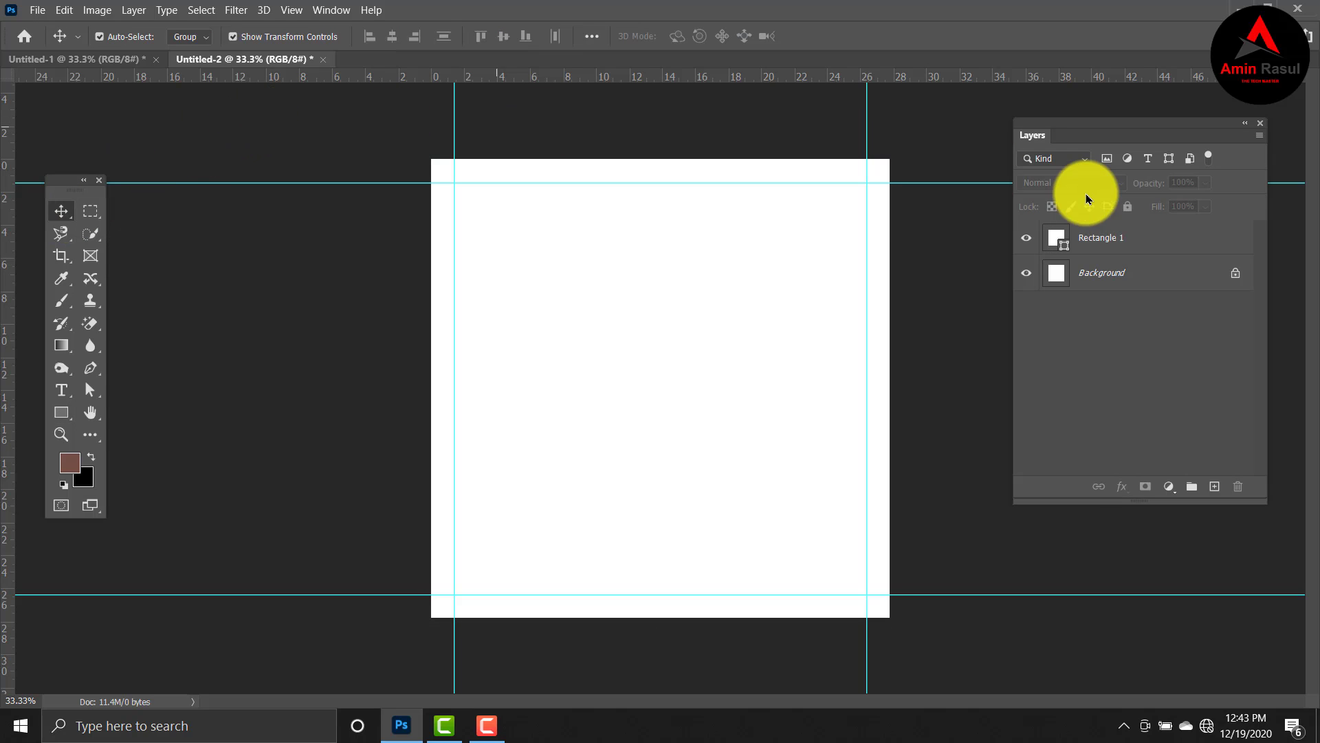
click(1156, 285)
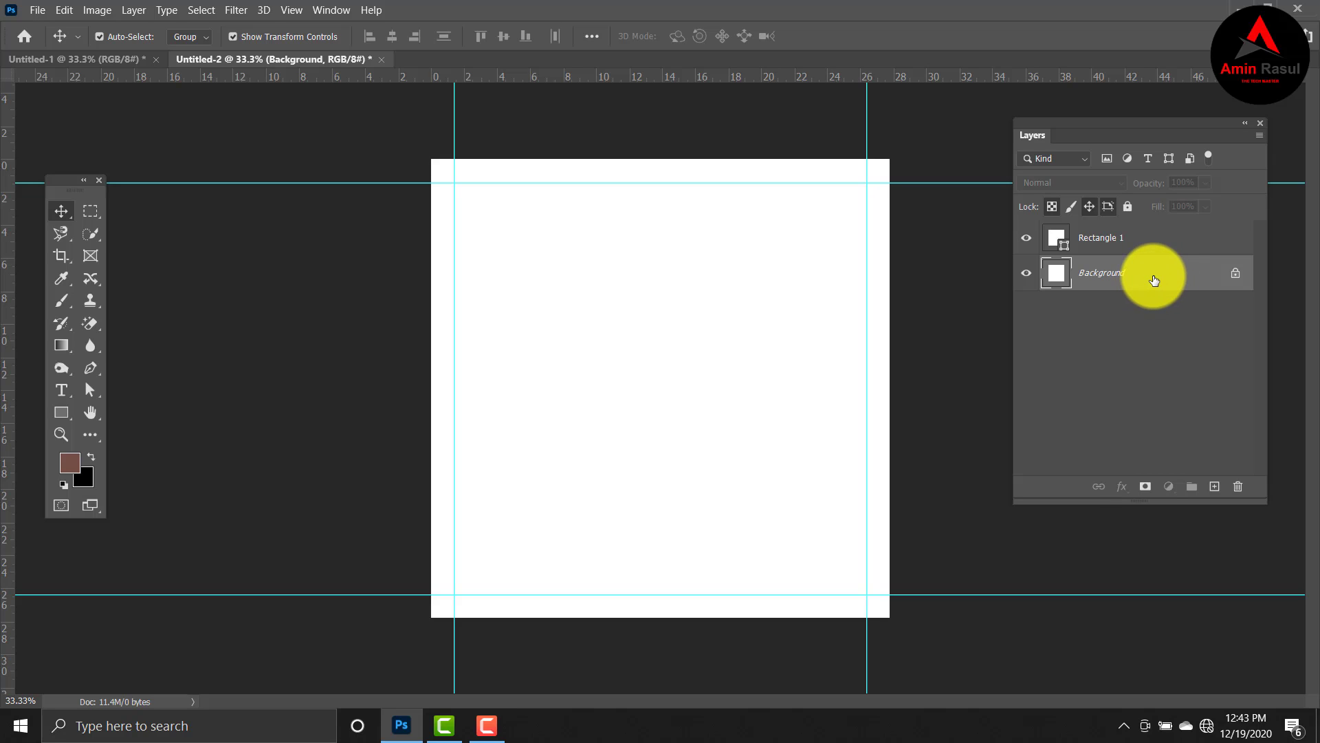
drag(1154, 281, 1238, 486)
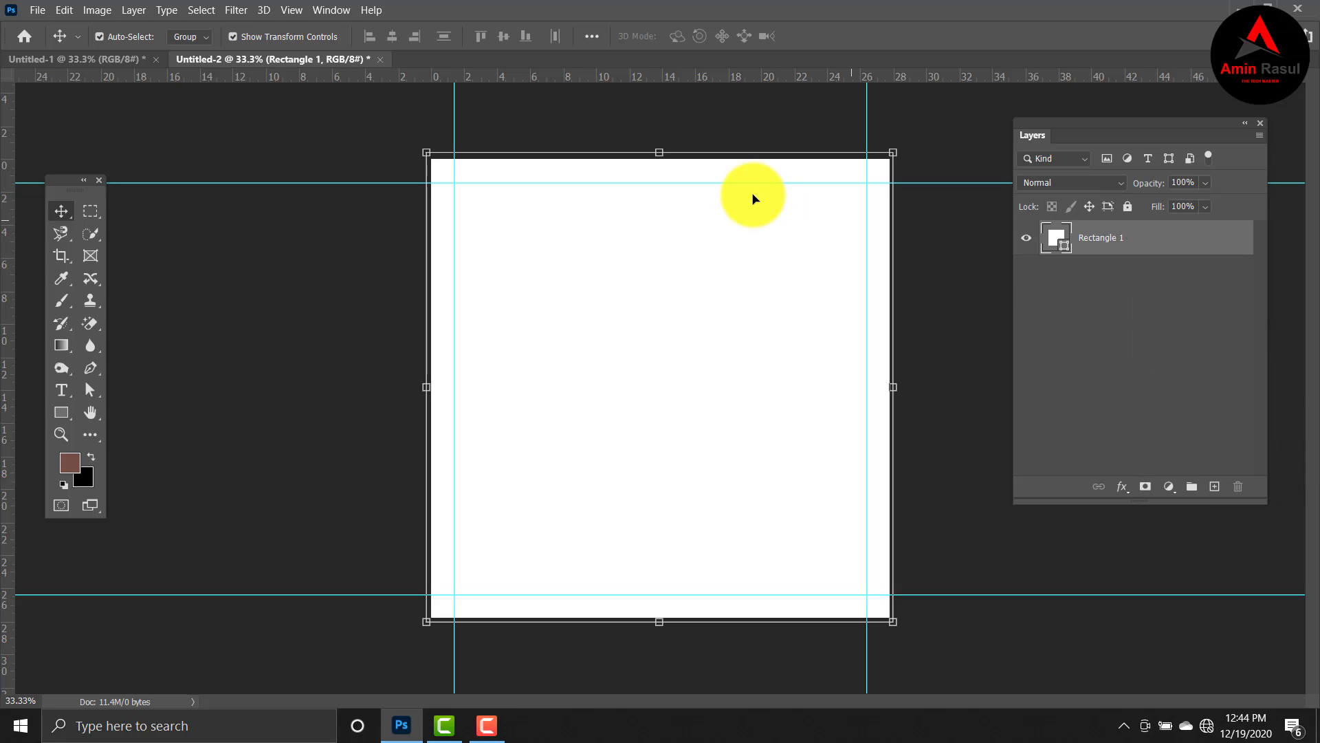
Scale the white rectangle down to match the canvas edges and fully lock its layer.
key(ctrl+t)
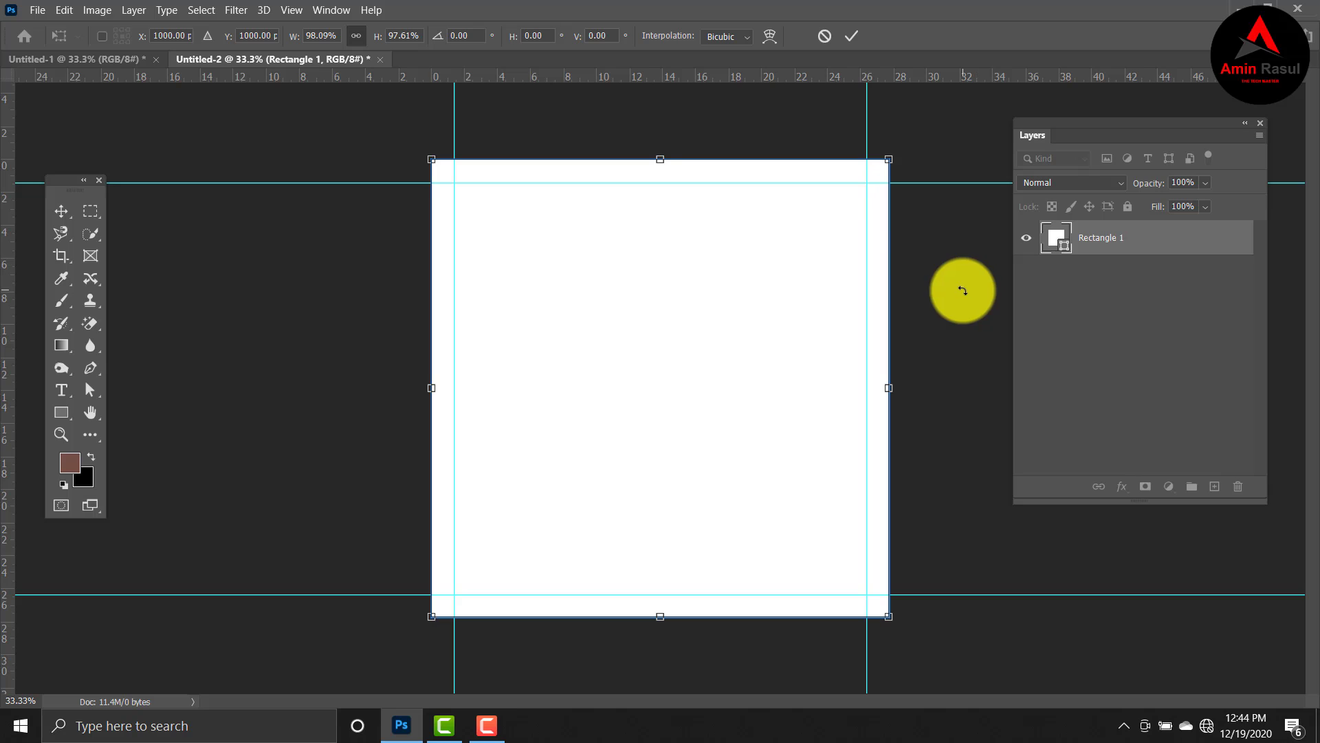
click(62, 213)
click(317, 277)
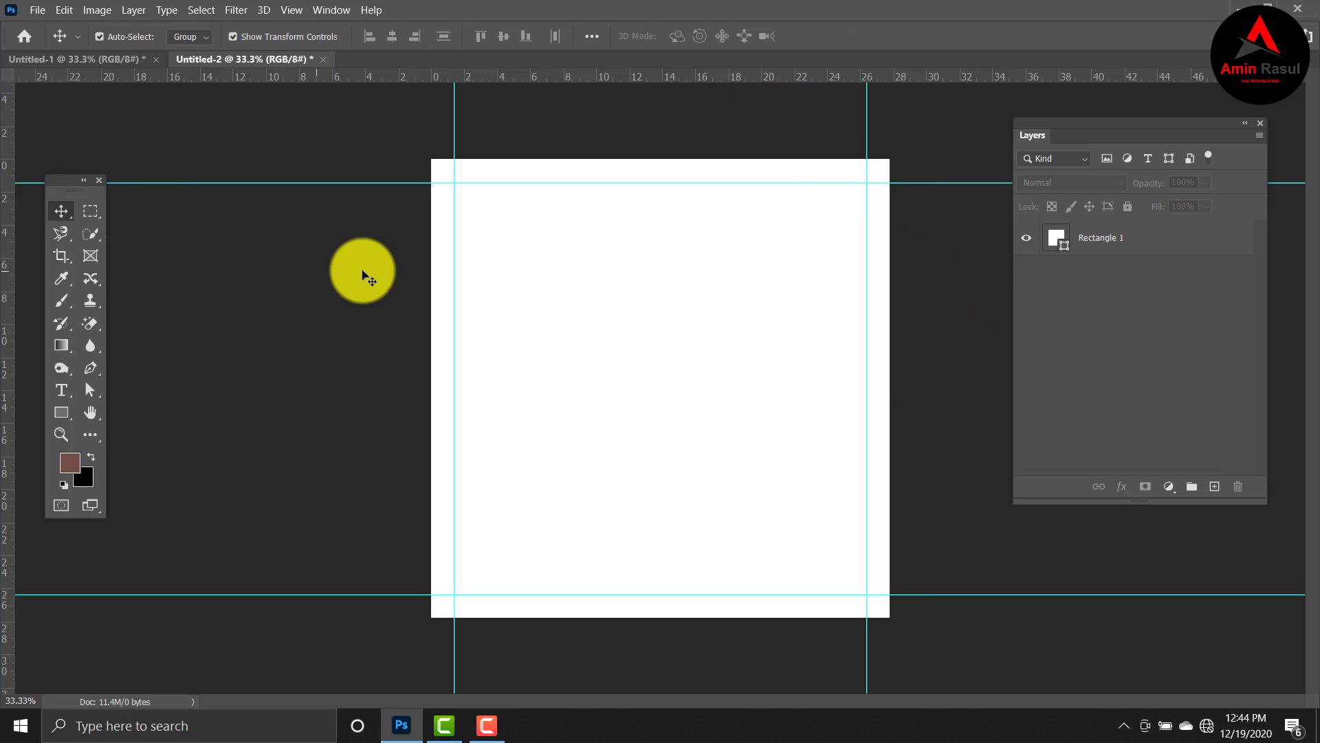
click(1152, 241)
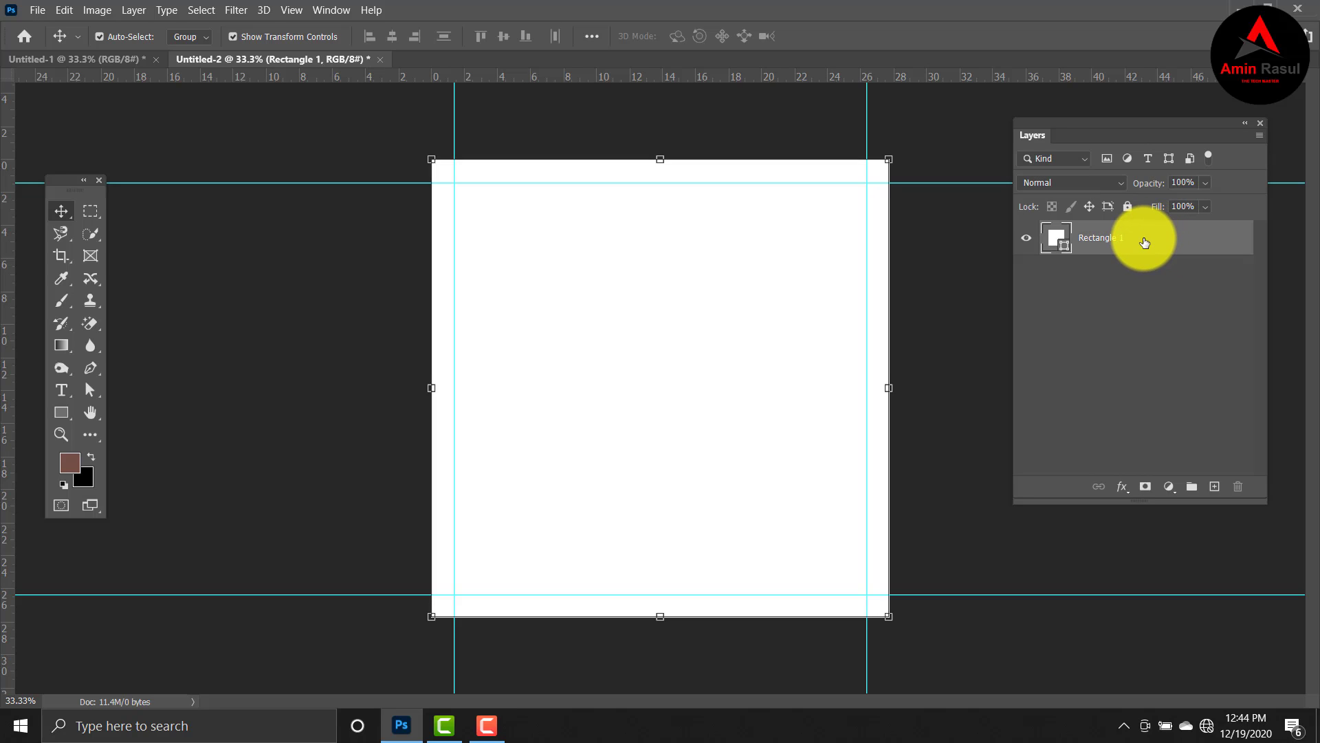
click(1127, 205)
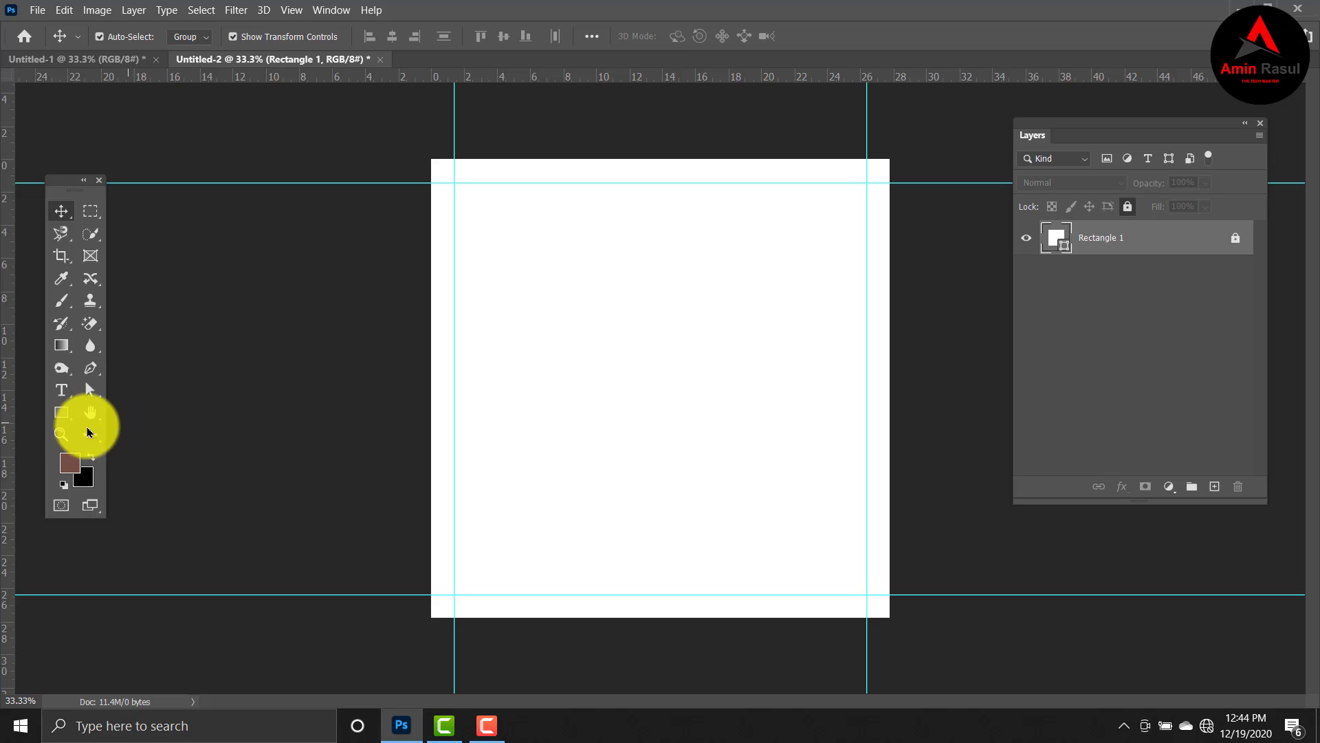
Draw a tall rectangle of about 677 × 2193 px spanning past the canvas height and round all its corners by 300 px.
click(63, 415)
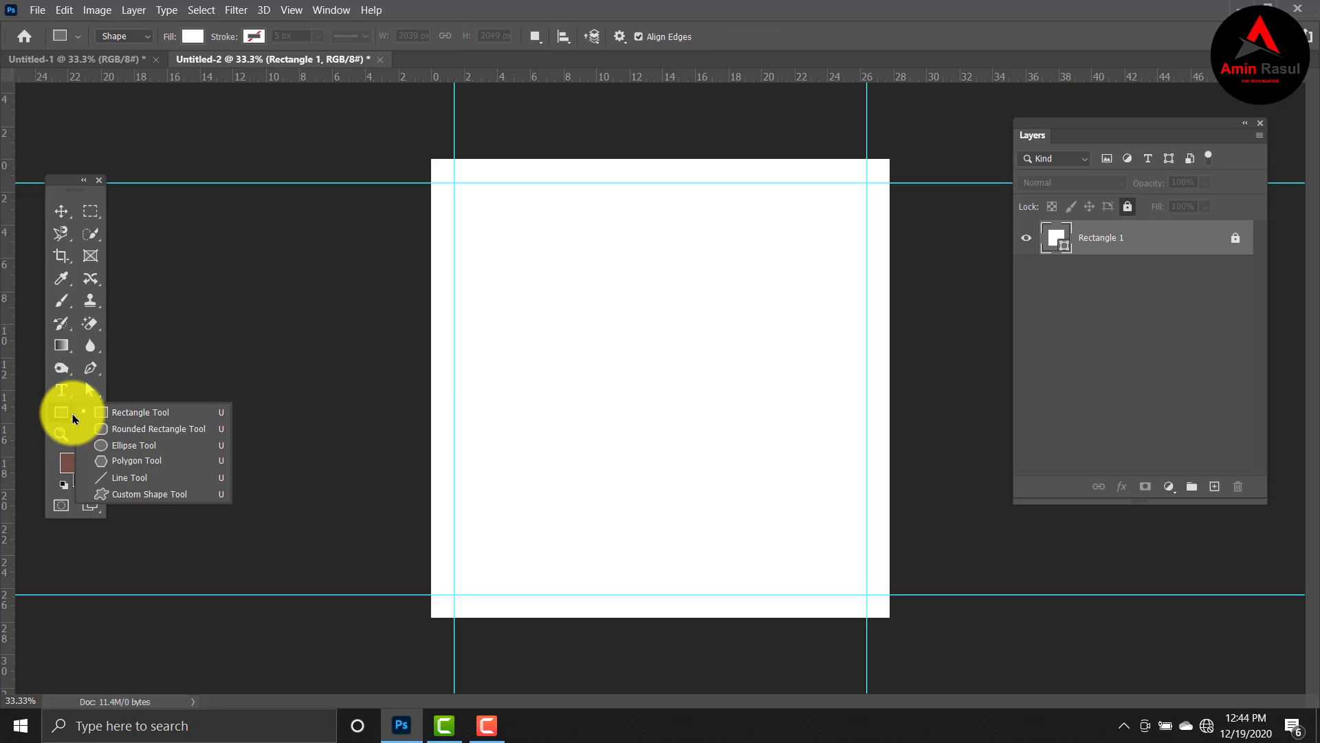
click(119, 416)
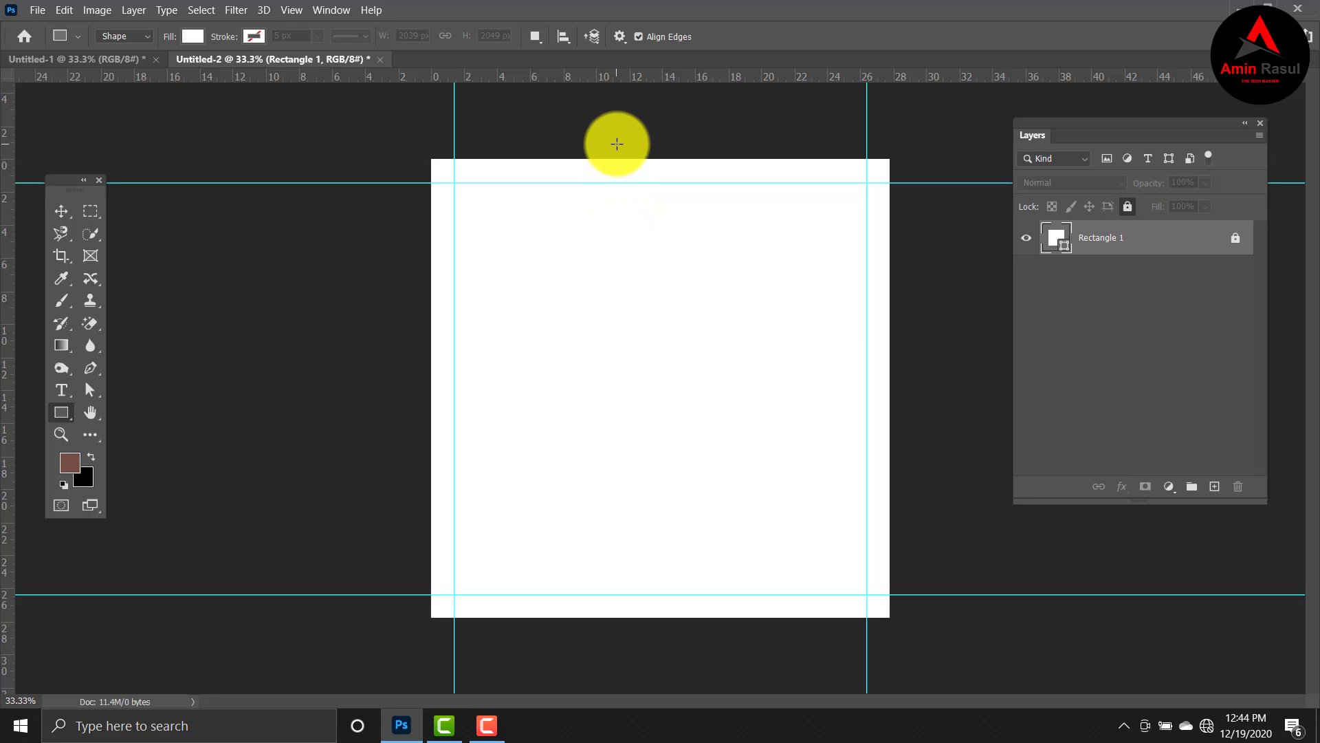
drag(617, 143, 768, 645)
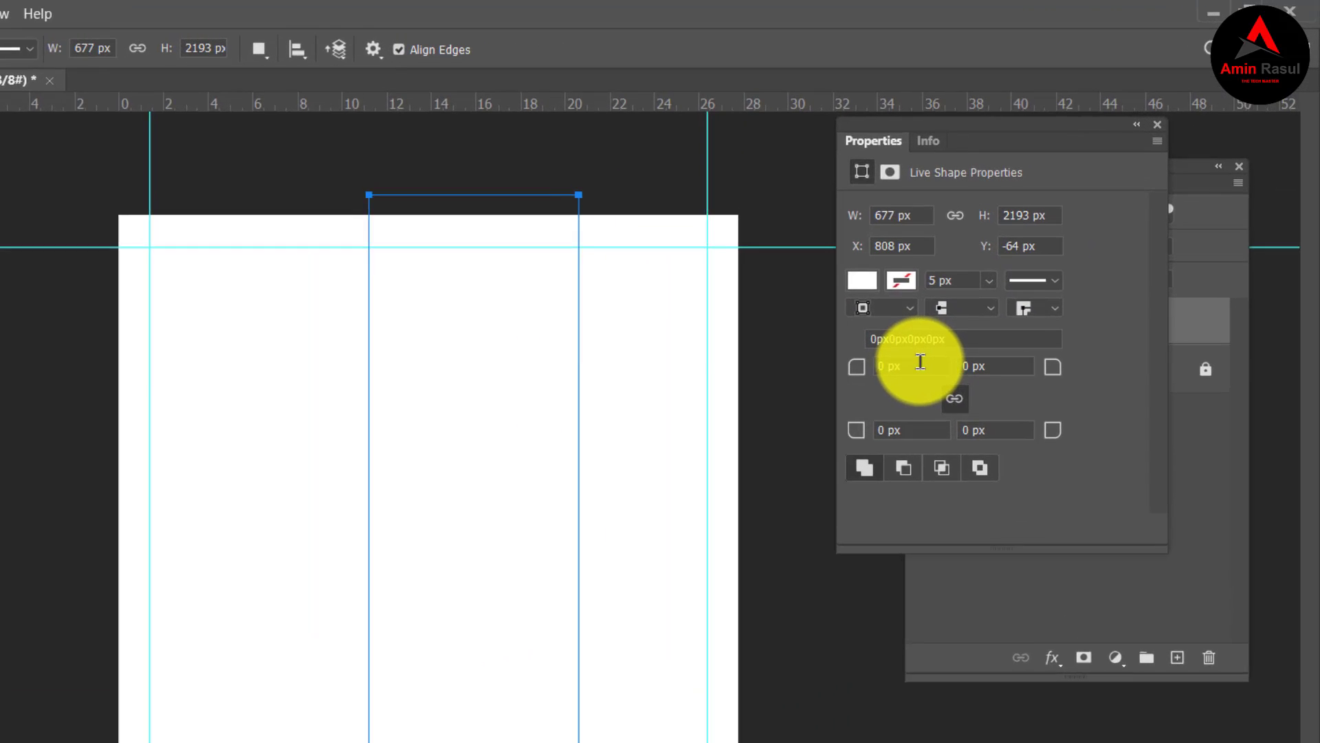
click(1018, 271)
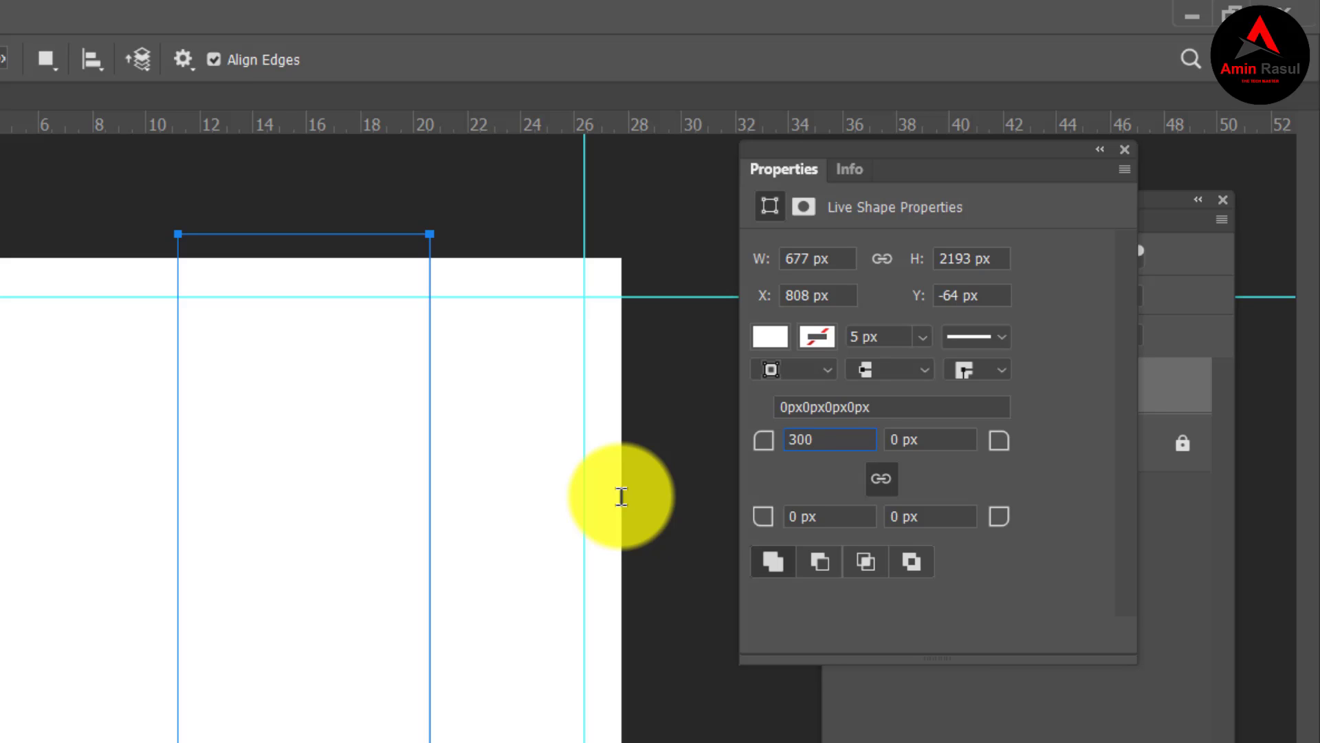
text(300)
click(856, 515)
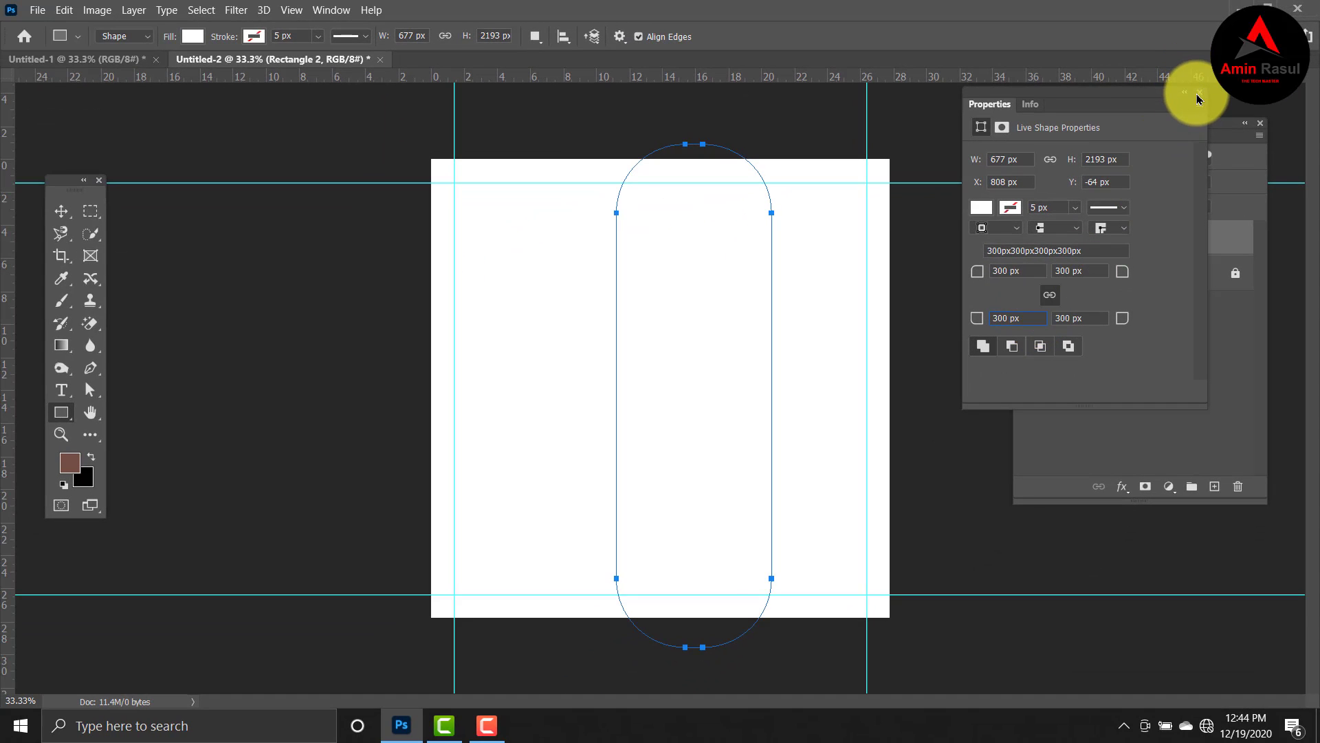
click(1198, 92)
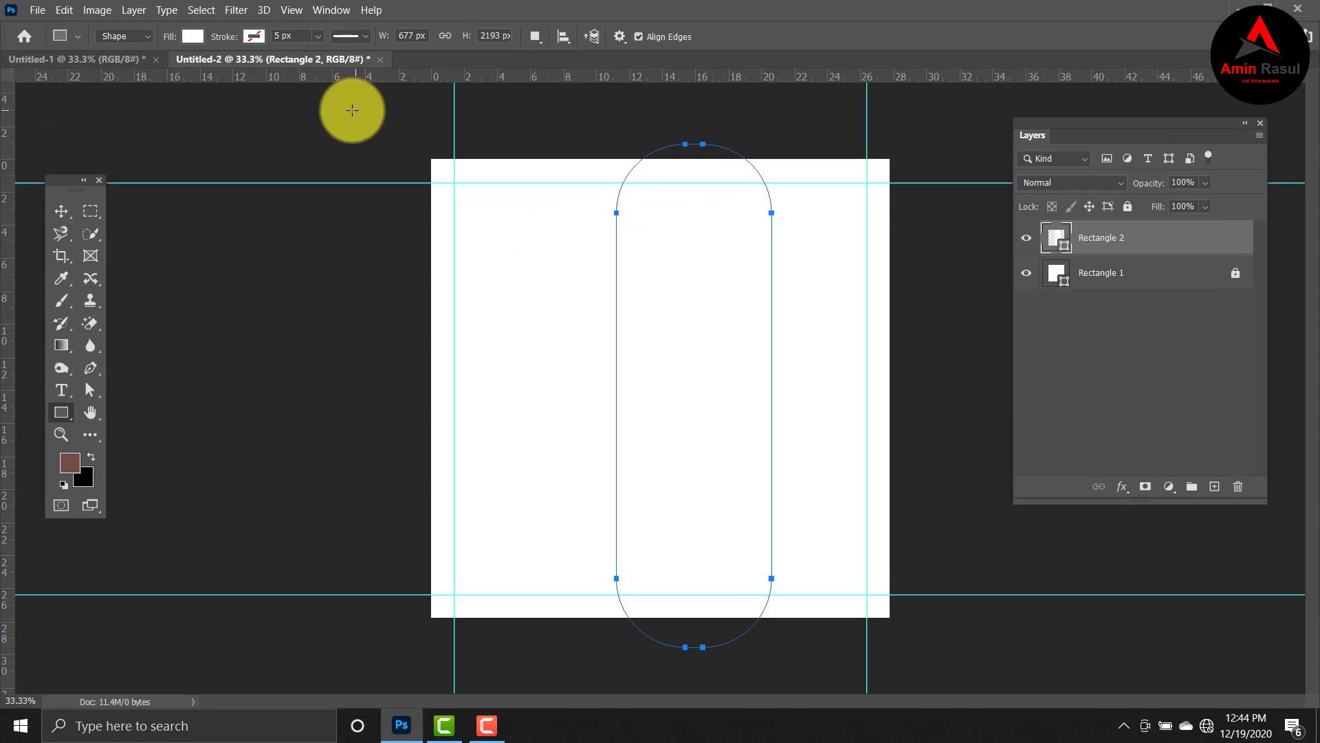
Fill the rounded rectangle with black and give it a white stroke 20 px wide.
click(190, 35)
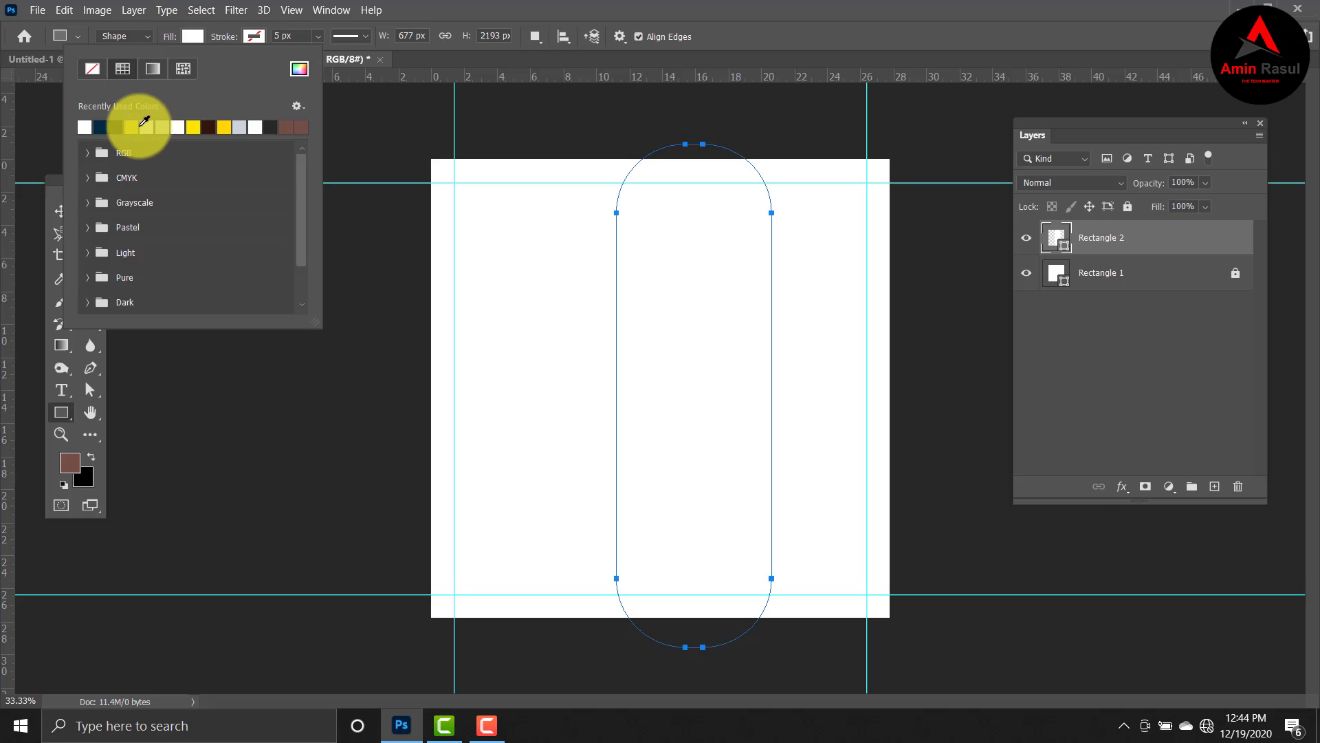
click(115, 124)
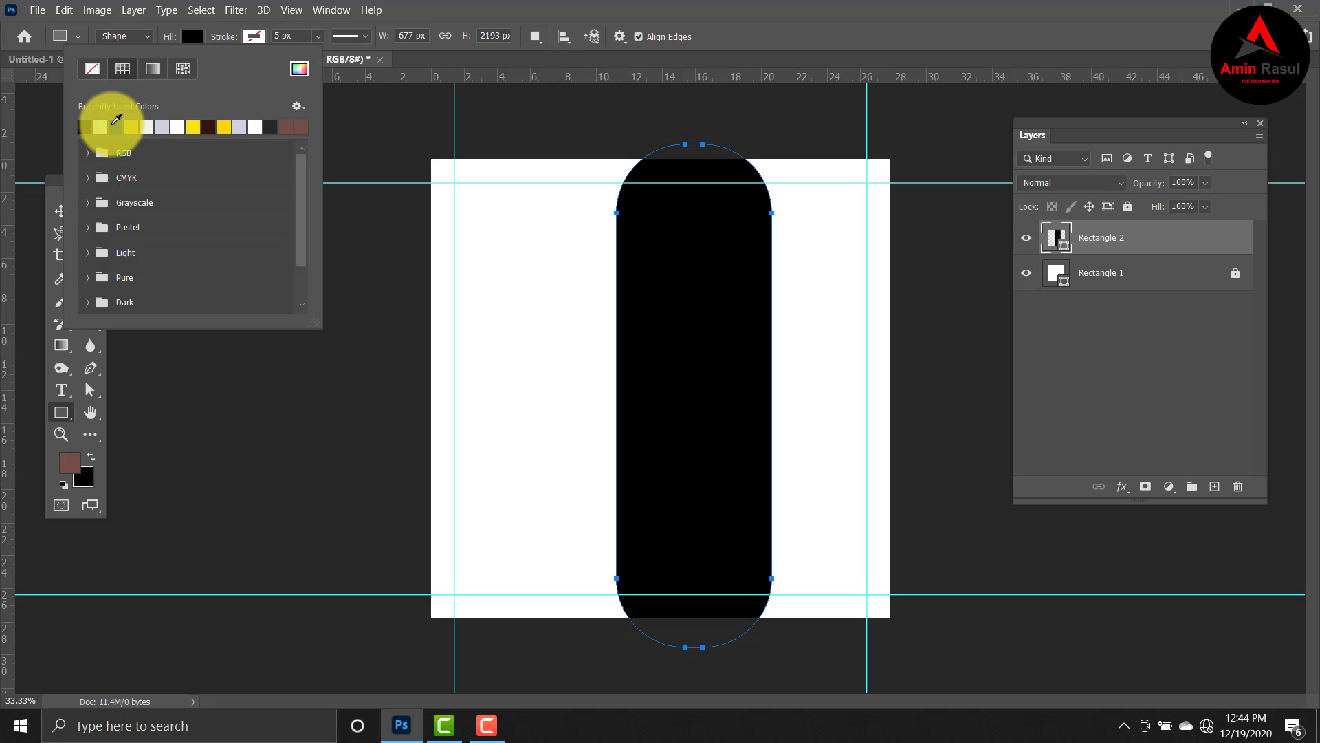
click(252, 38)
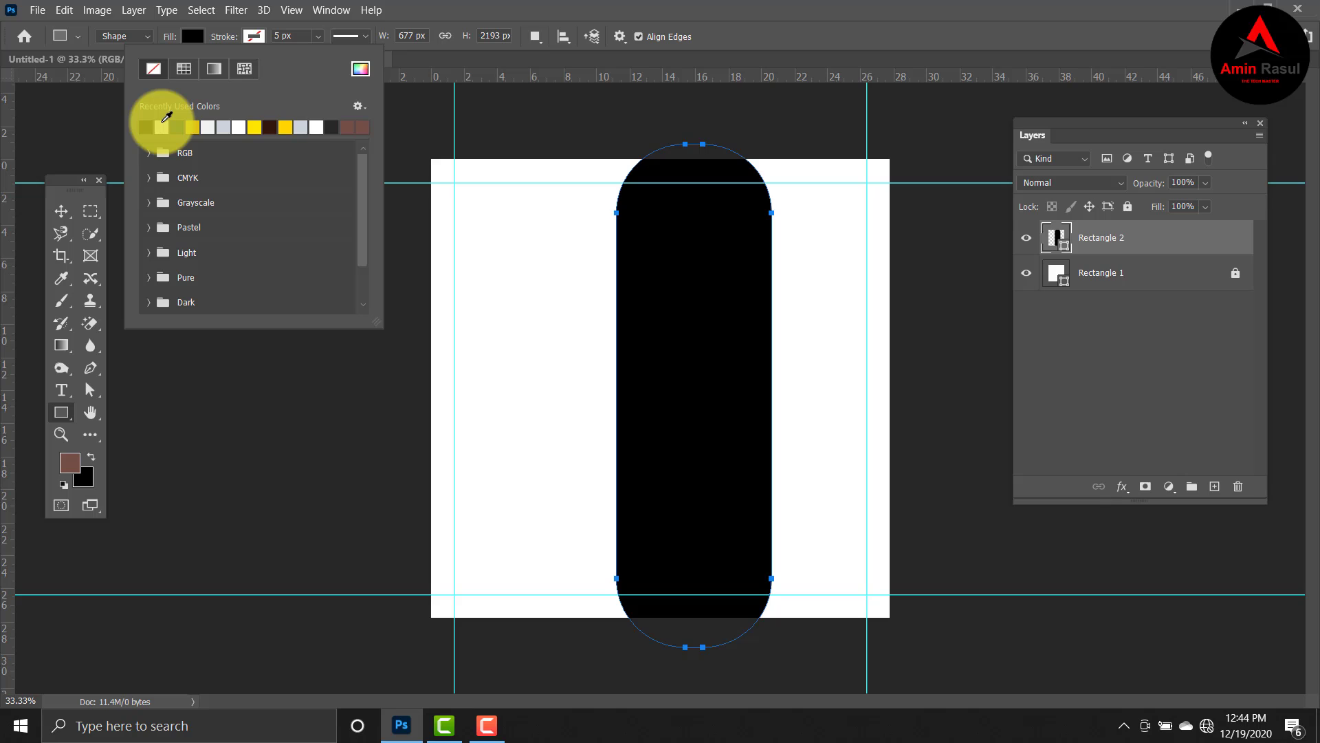
click(163, 121)
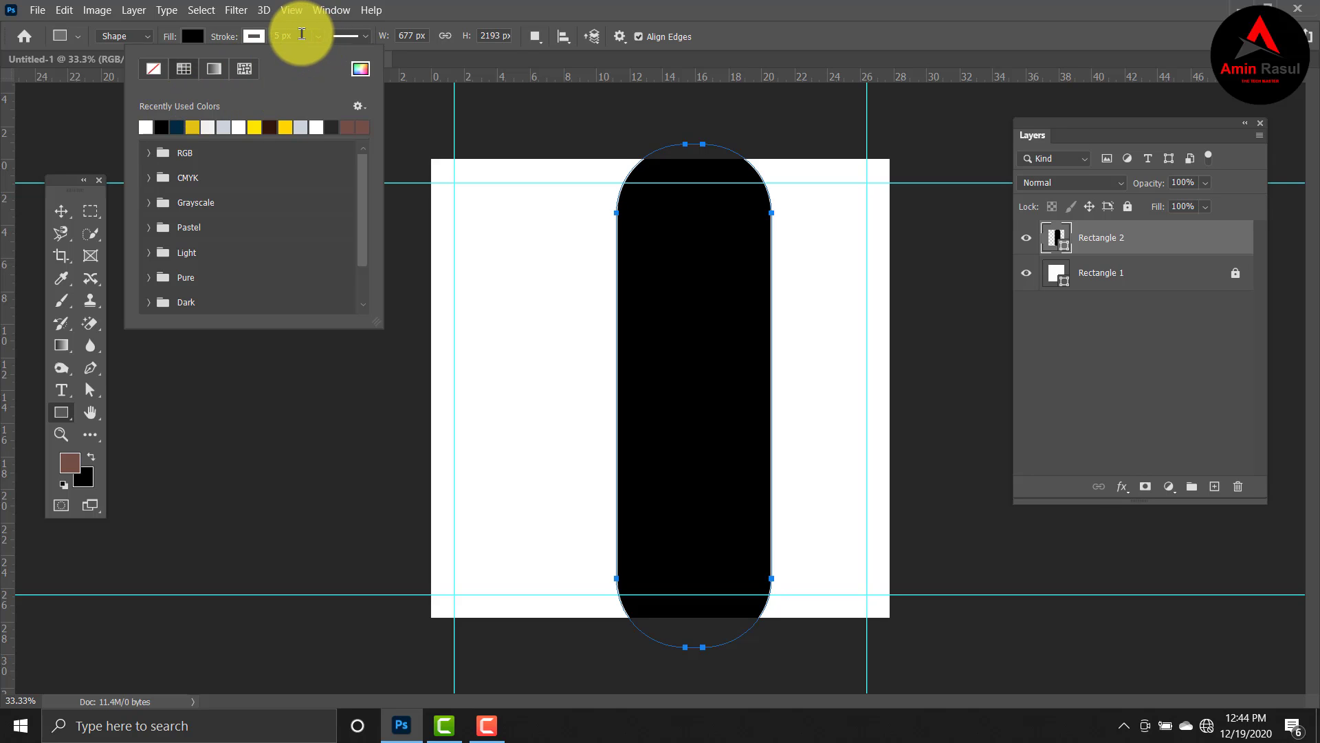
click(301, 34)
text(2)
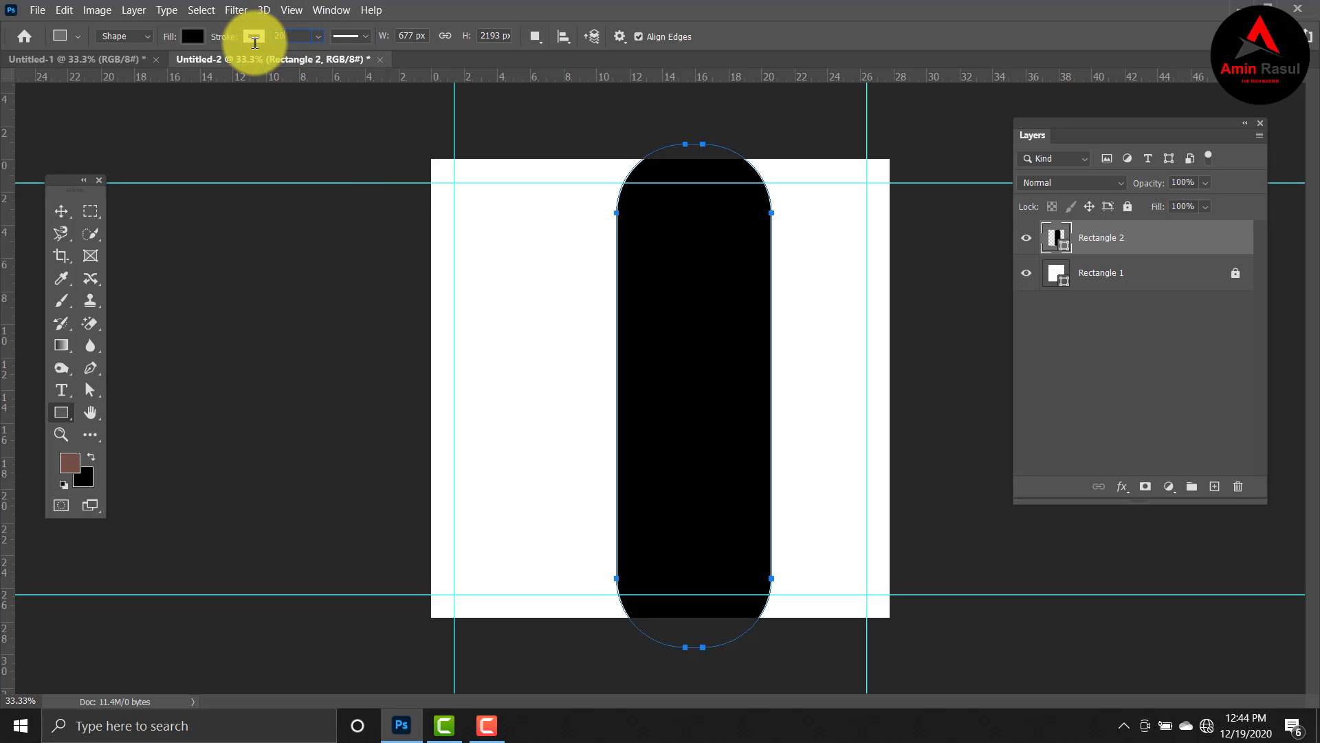
text(0)
key(Return)
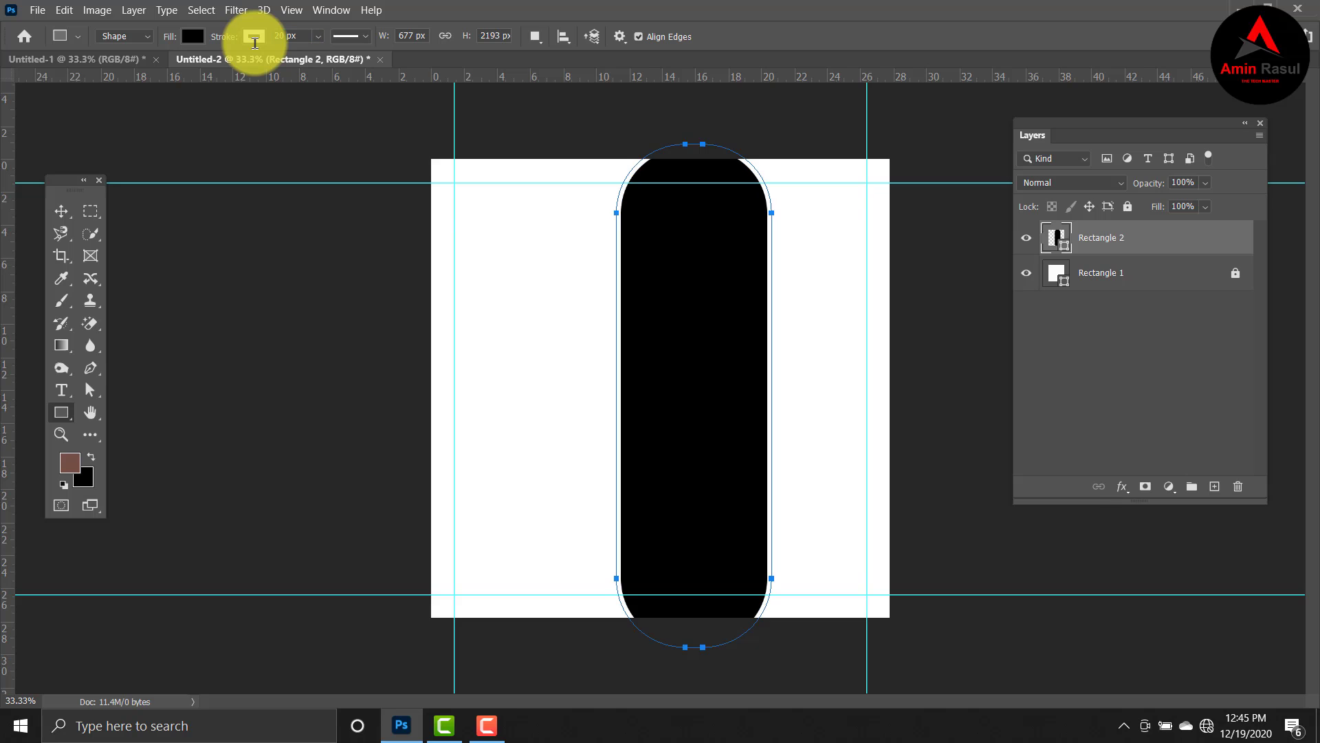
Rotate the black rounded rectangle clockwise by about 46° and move it so it runs off the canvas's upper-right corner.
click(62, 211)
key(ctrl+t)
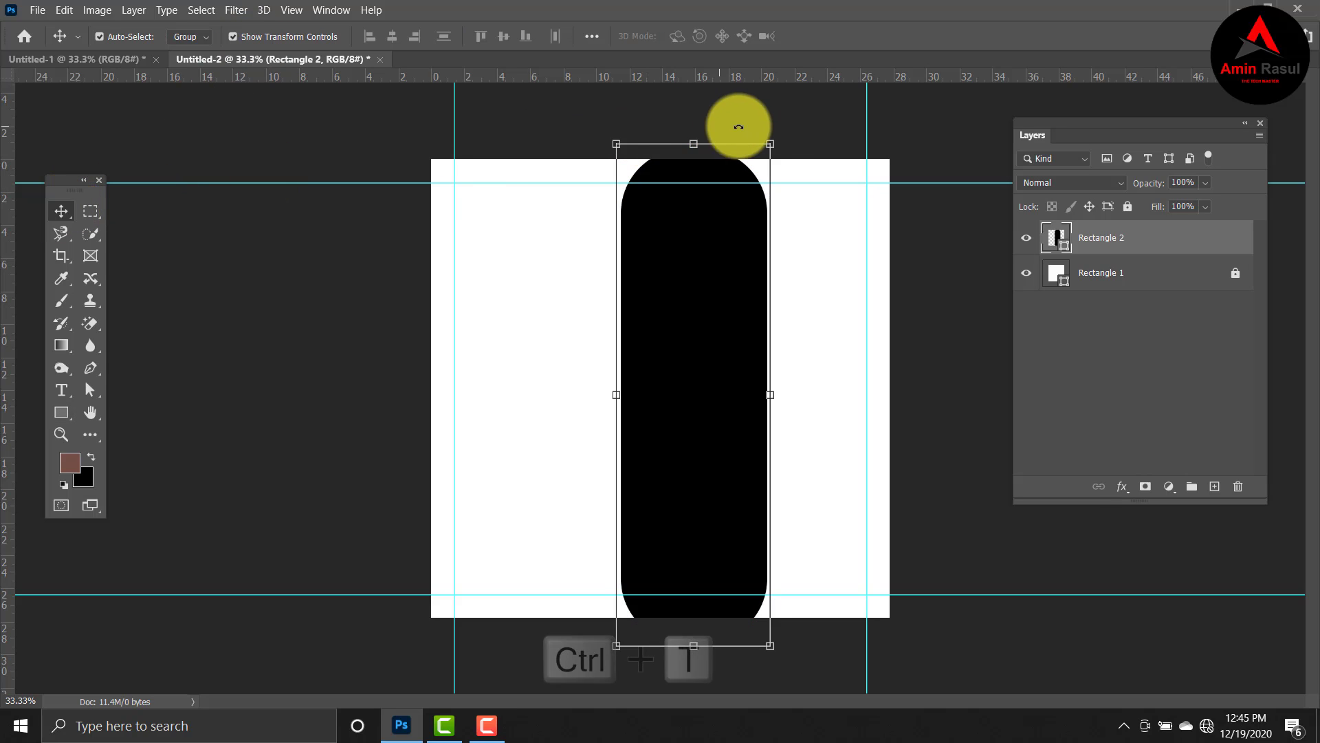
drag(778, 130, 884, 301)
drag(731, 368, 820, 307)
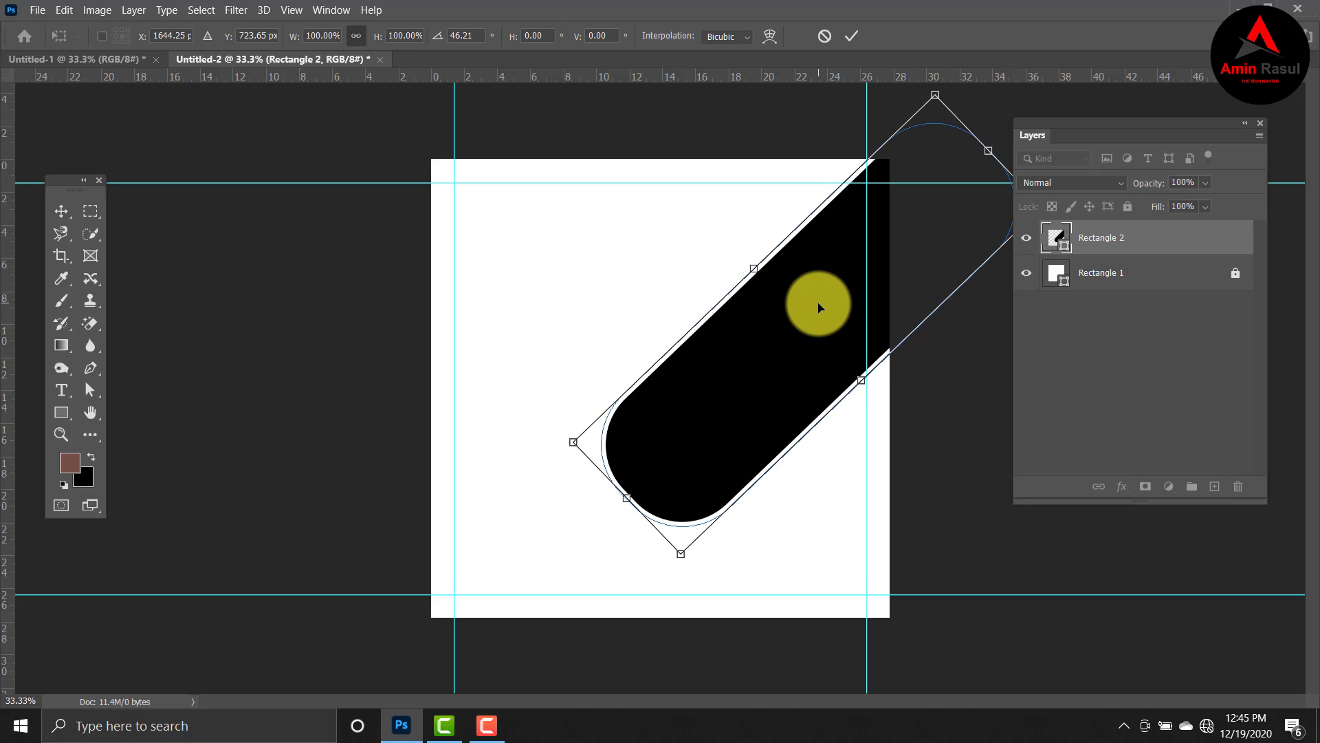
key(Return)
click(982, 241)
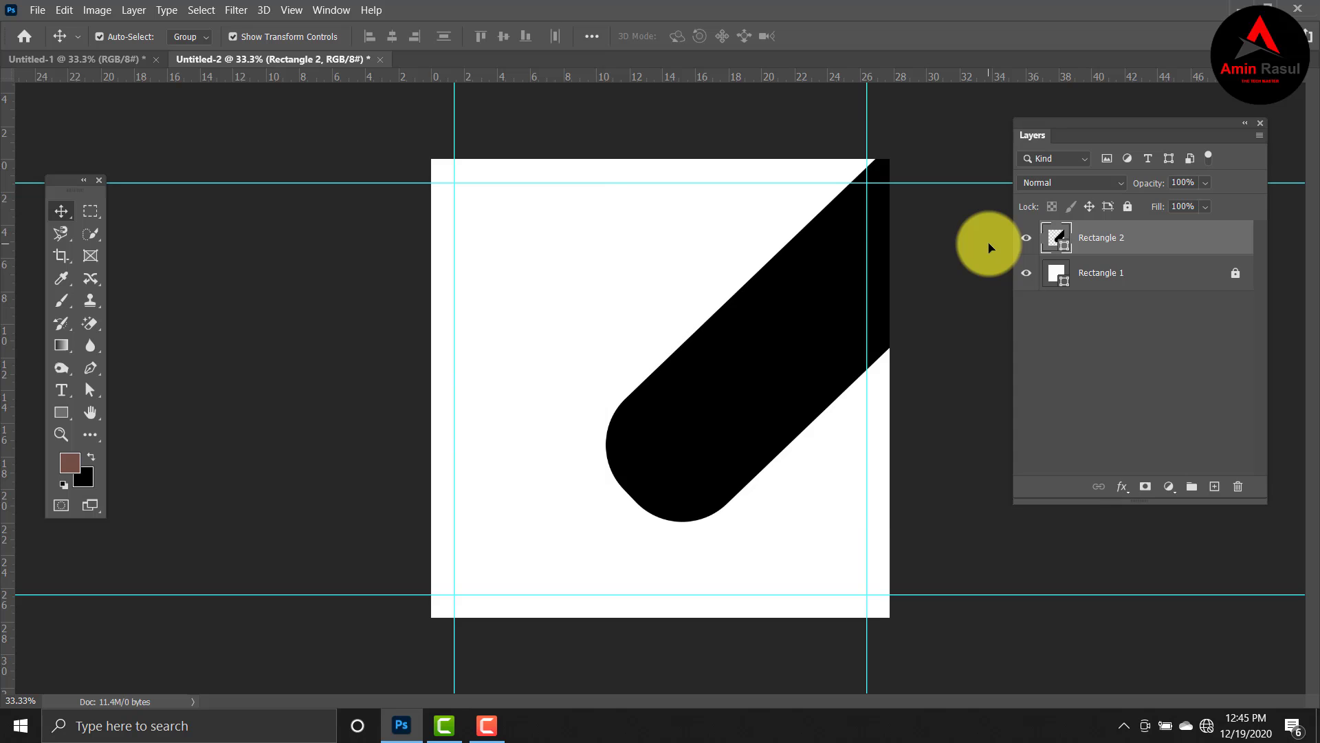
Copy the portrait photo from the Untitled-1 document into Untitled-2, placing it over the tilted black shape.
click(121, 60)
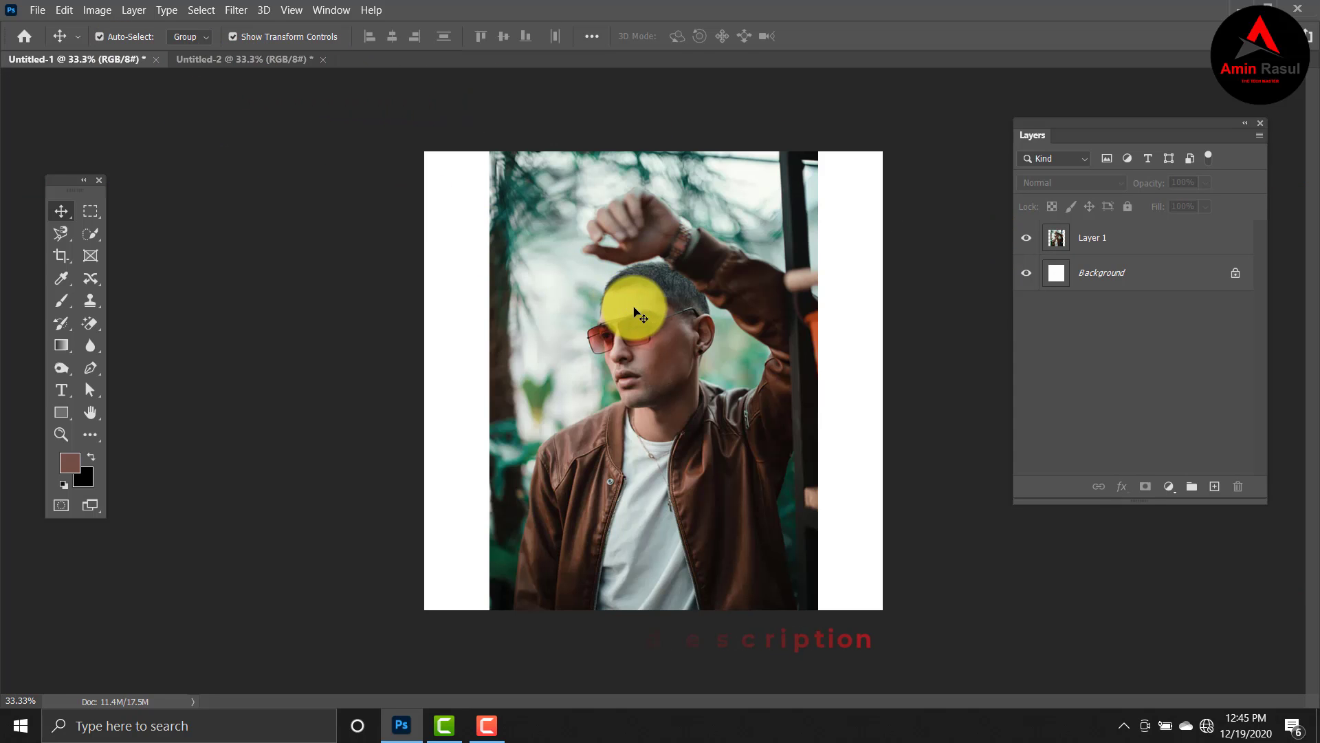
drag(619, 297, 750, 376)
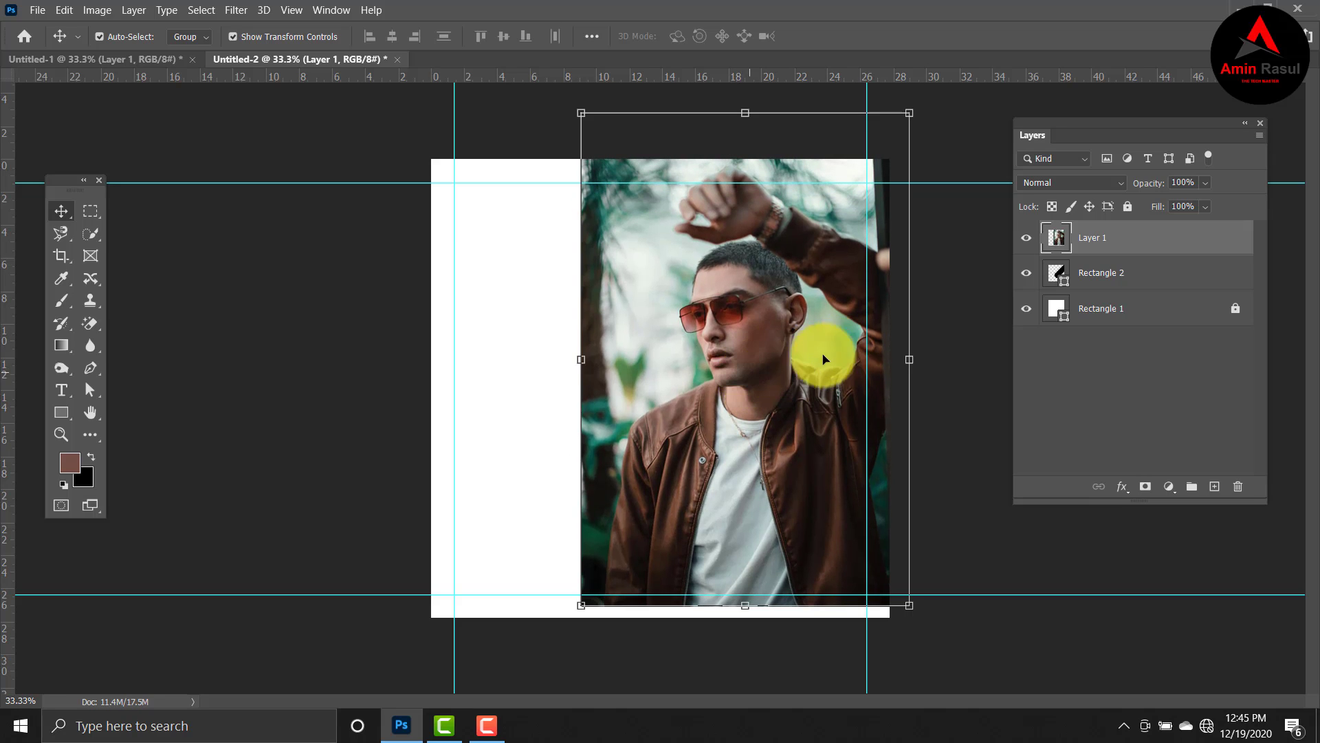
Clip the photo to the tilted rounded rectangle and reposition it so the man's face sits inside the shape.
right_click(1123, 247)
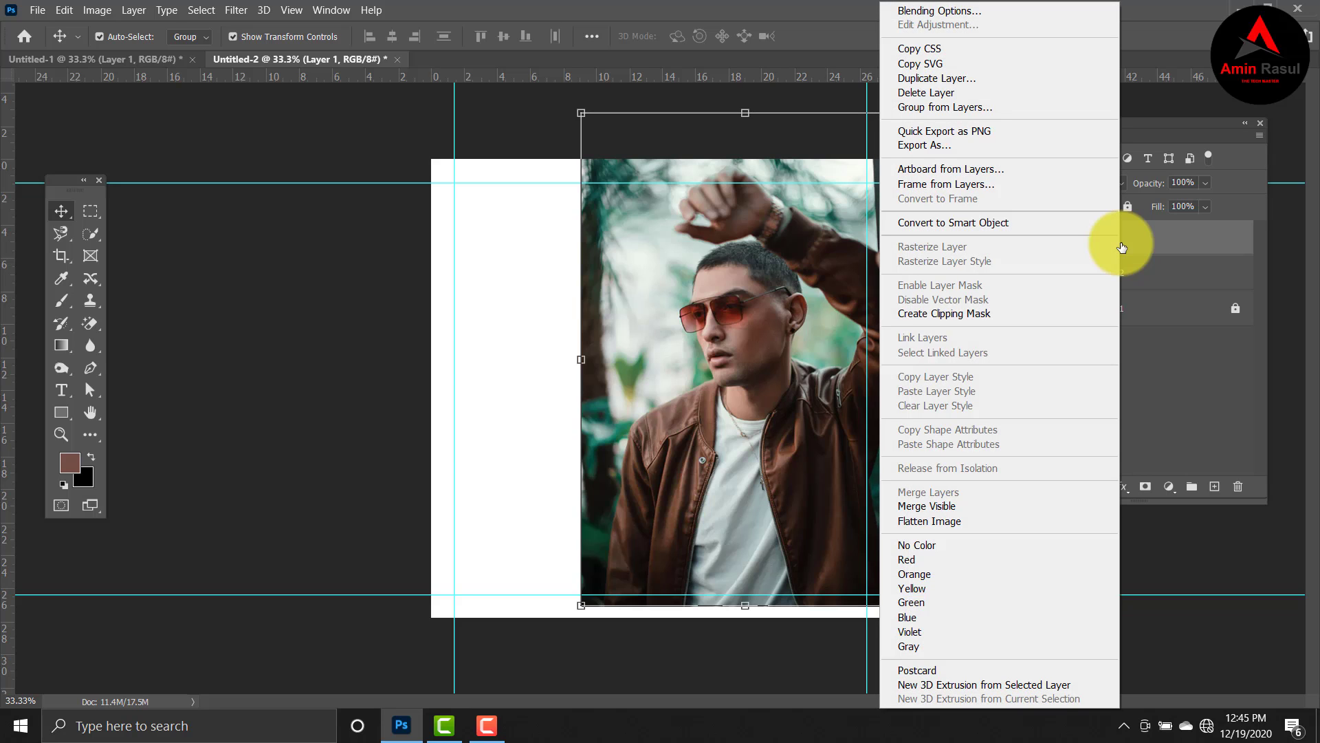
click(991, 313)
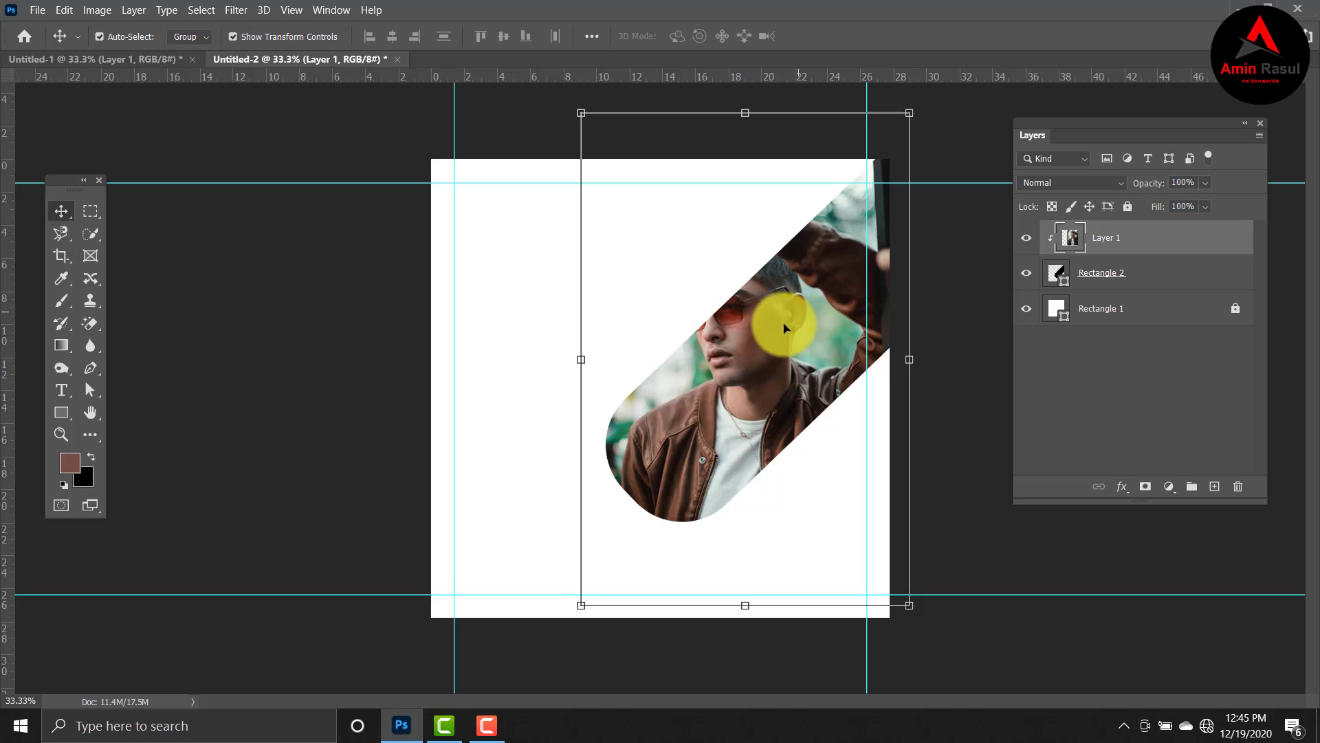
drag(749, 354, 836, 281)
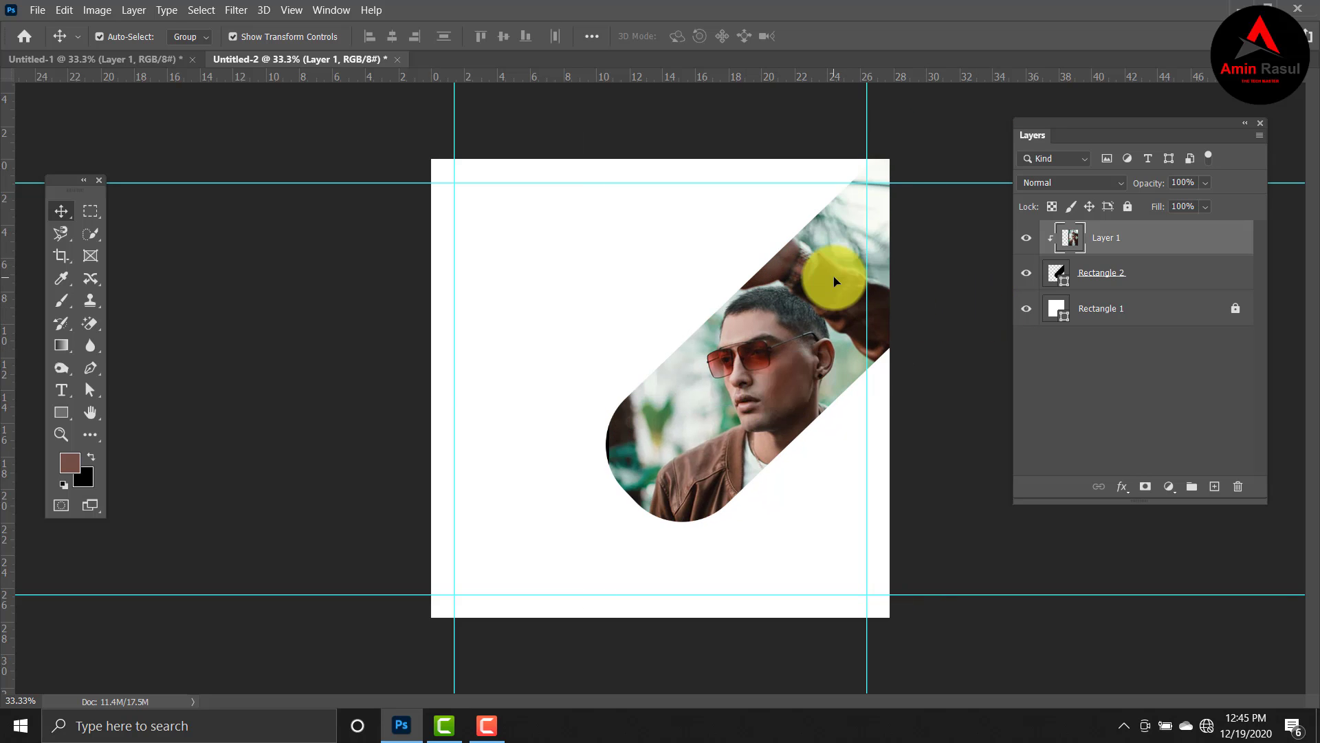
click(972, 270)
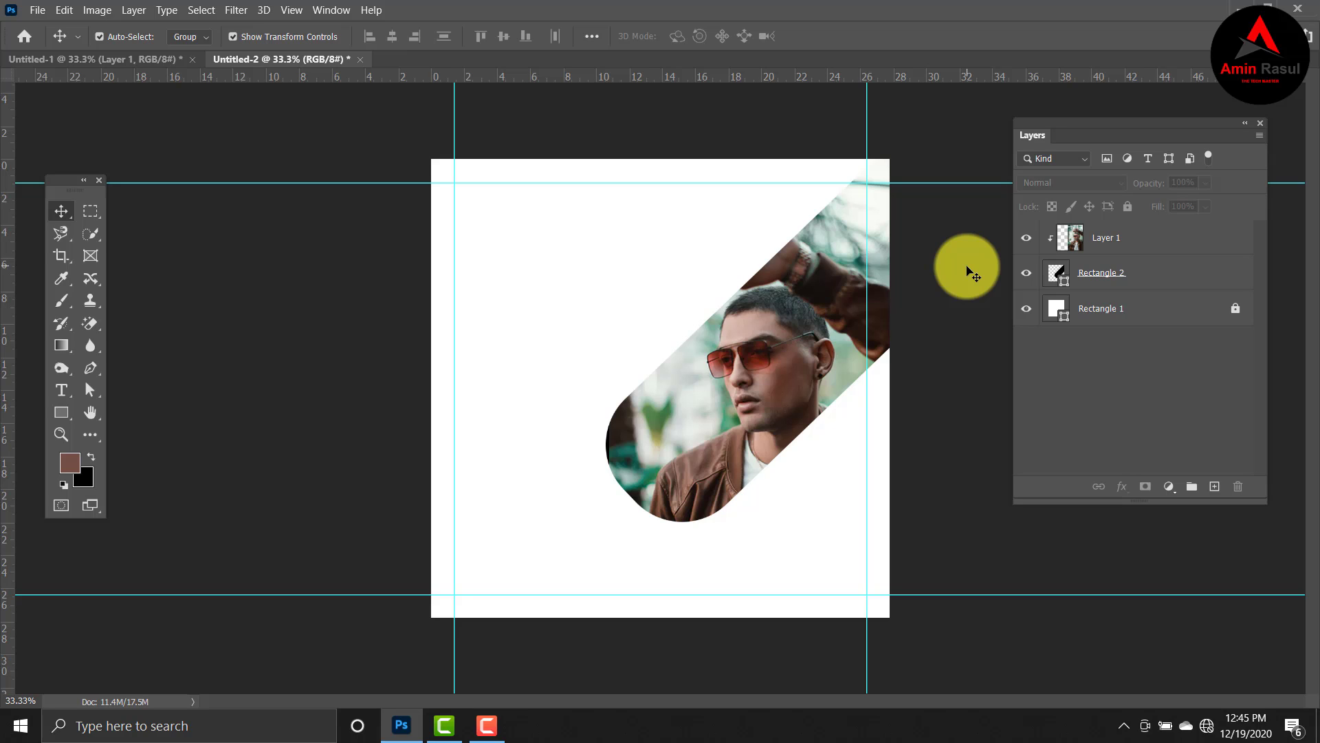
Draw an unfilled rectangle of about 611 × 1271 px with a 5 px black stroke over the clipped photo.
click(68, 418)
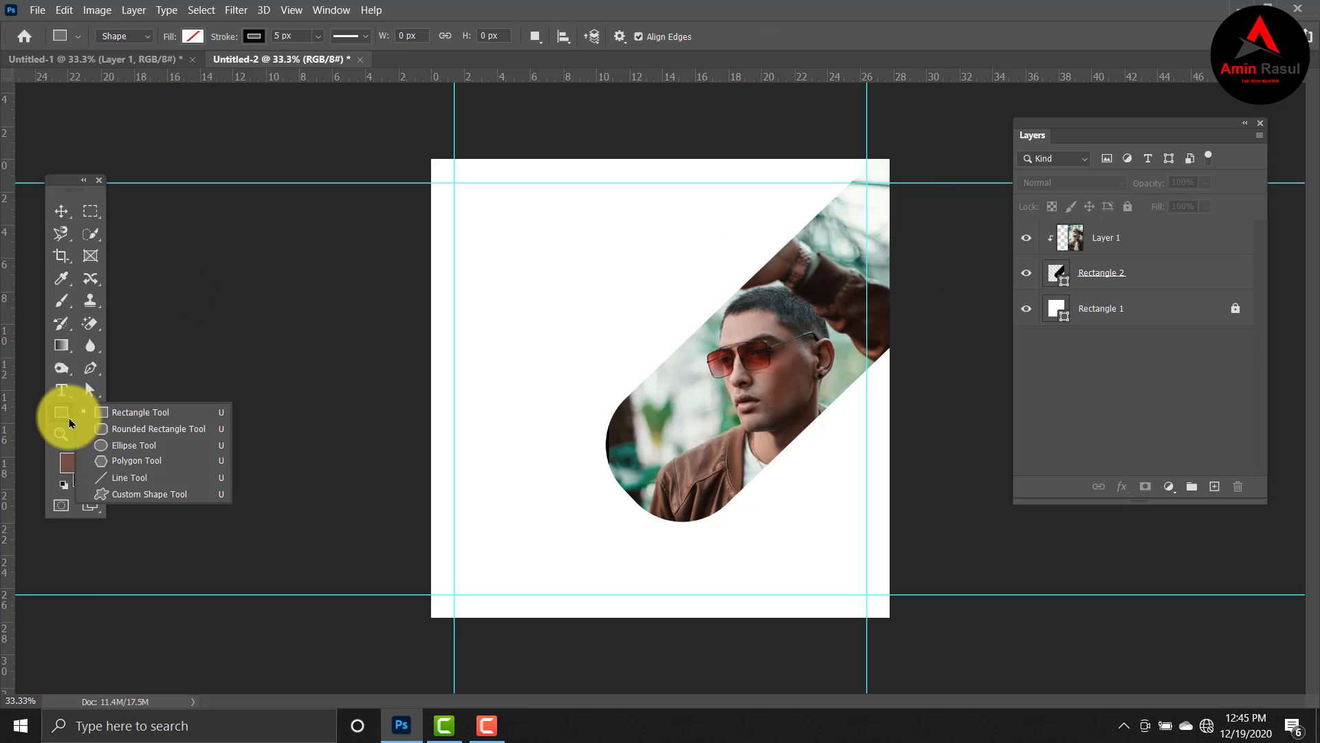
click(110, 414)
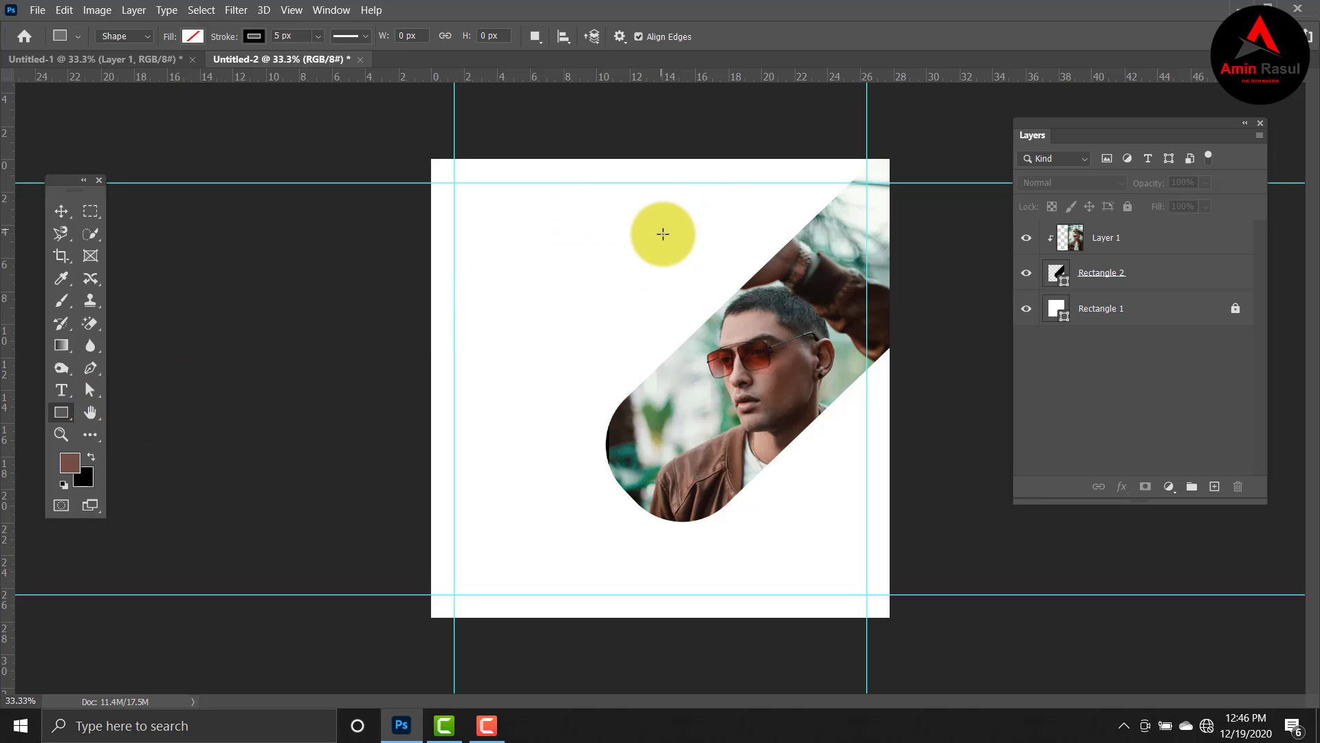
drag(663, 235, 803, 524)
drag(803, 525, 803, 525)
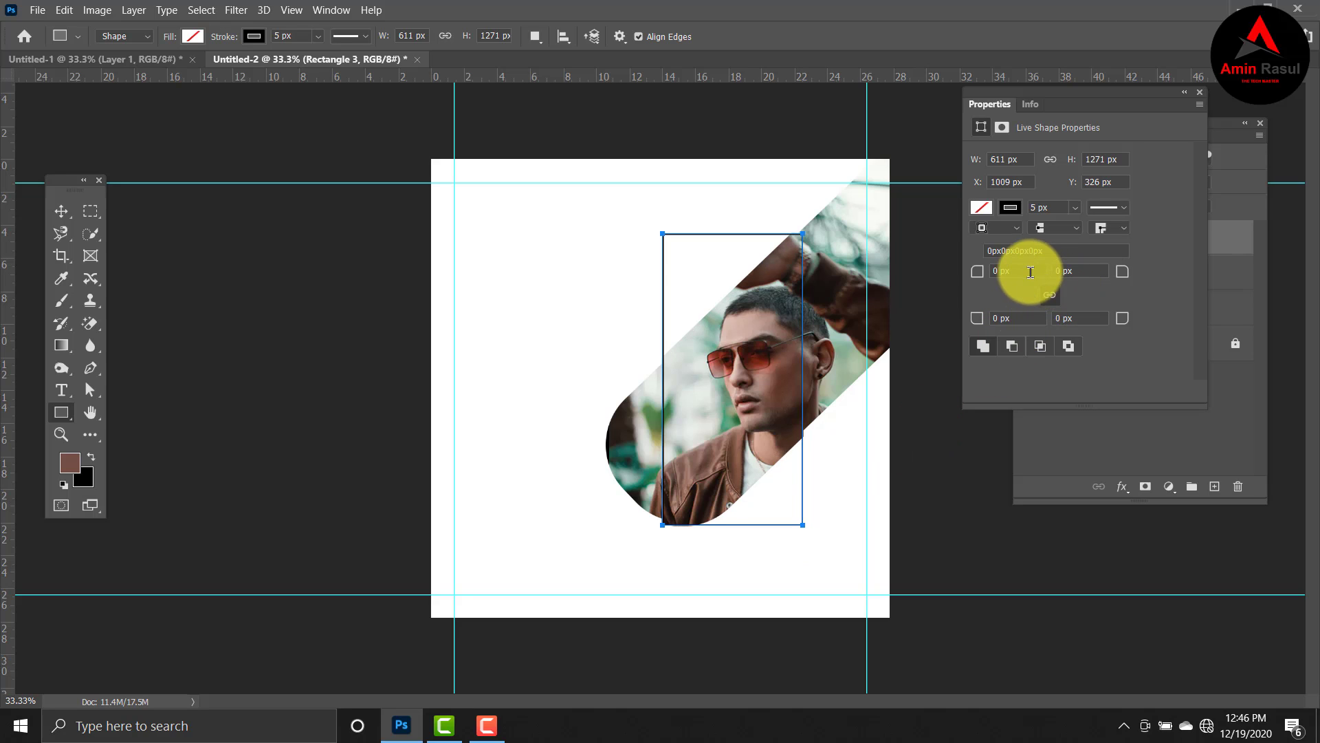
Try a 100 px corner radius on the new outlined rectangle, and settle on 150 px for all four corners.
drag(1026, 270, 920, 295)
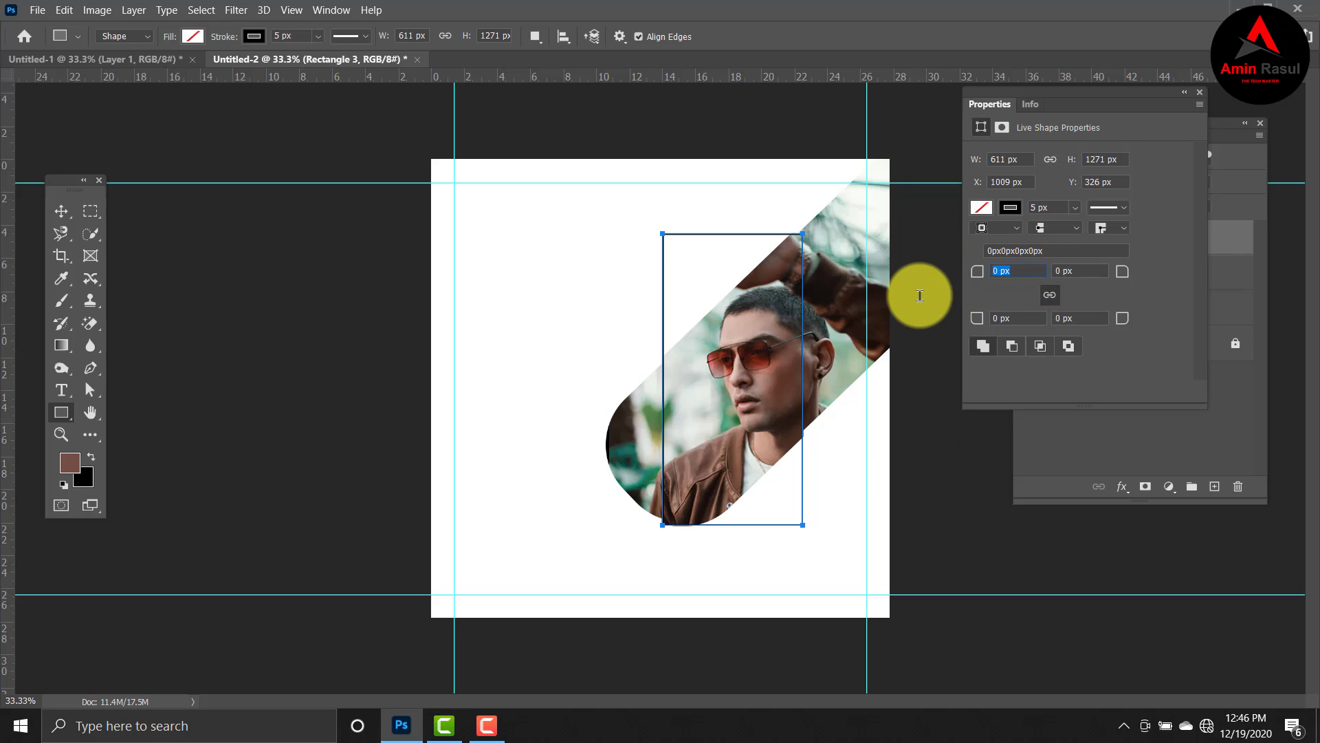
key(BackSpace)
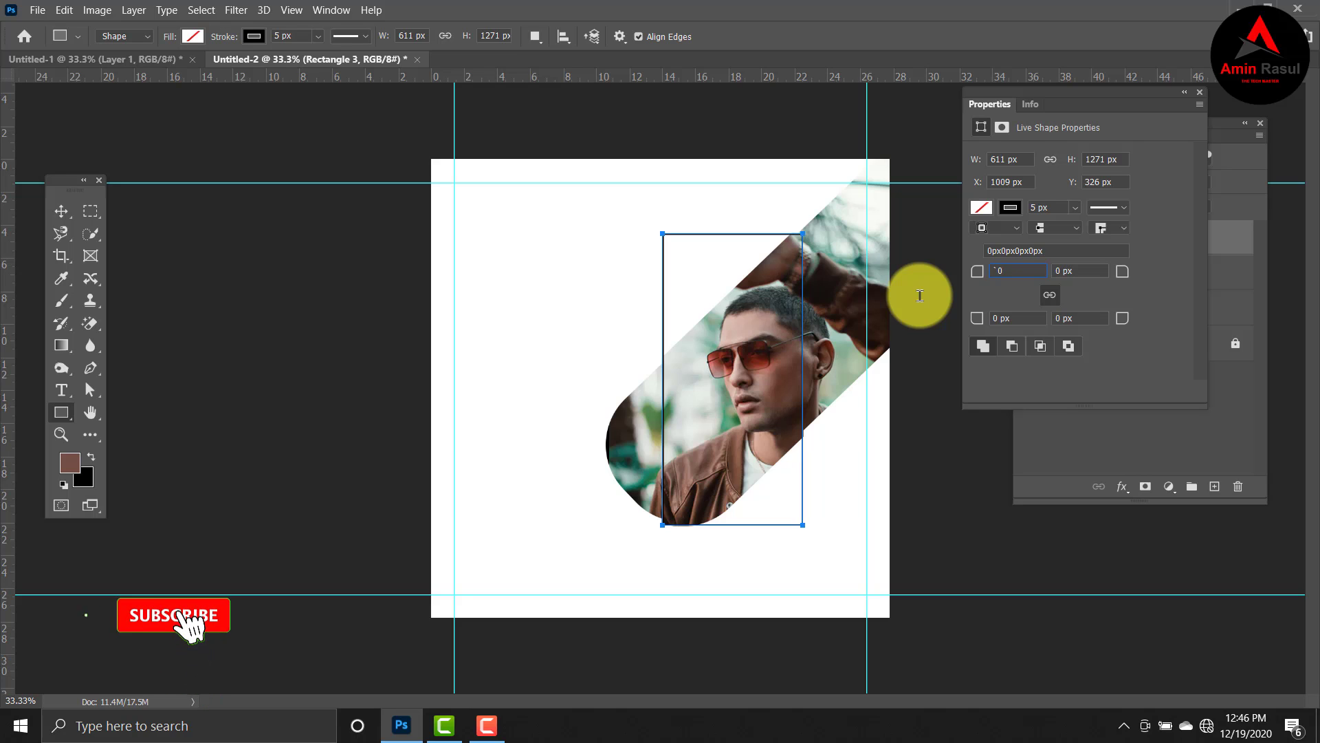
key(BackSpace)
key(BackSpace)
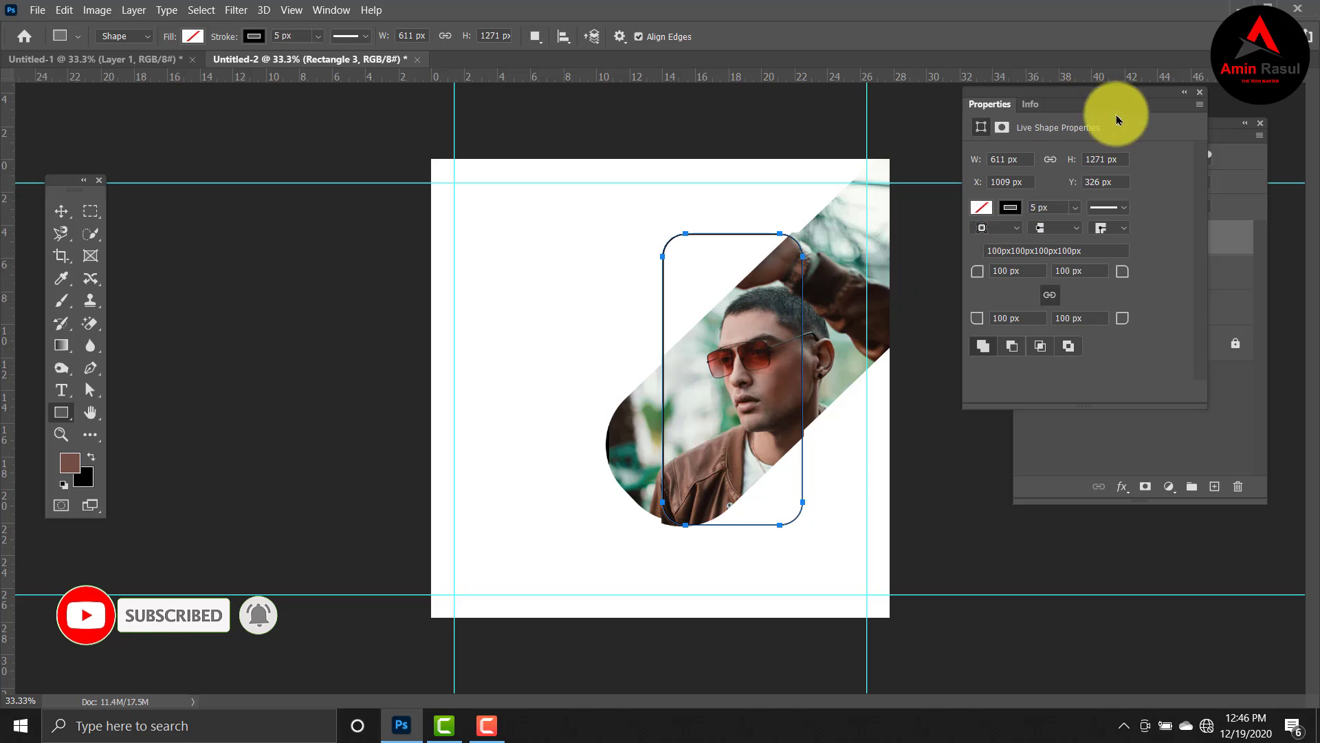
click(1023, 274)
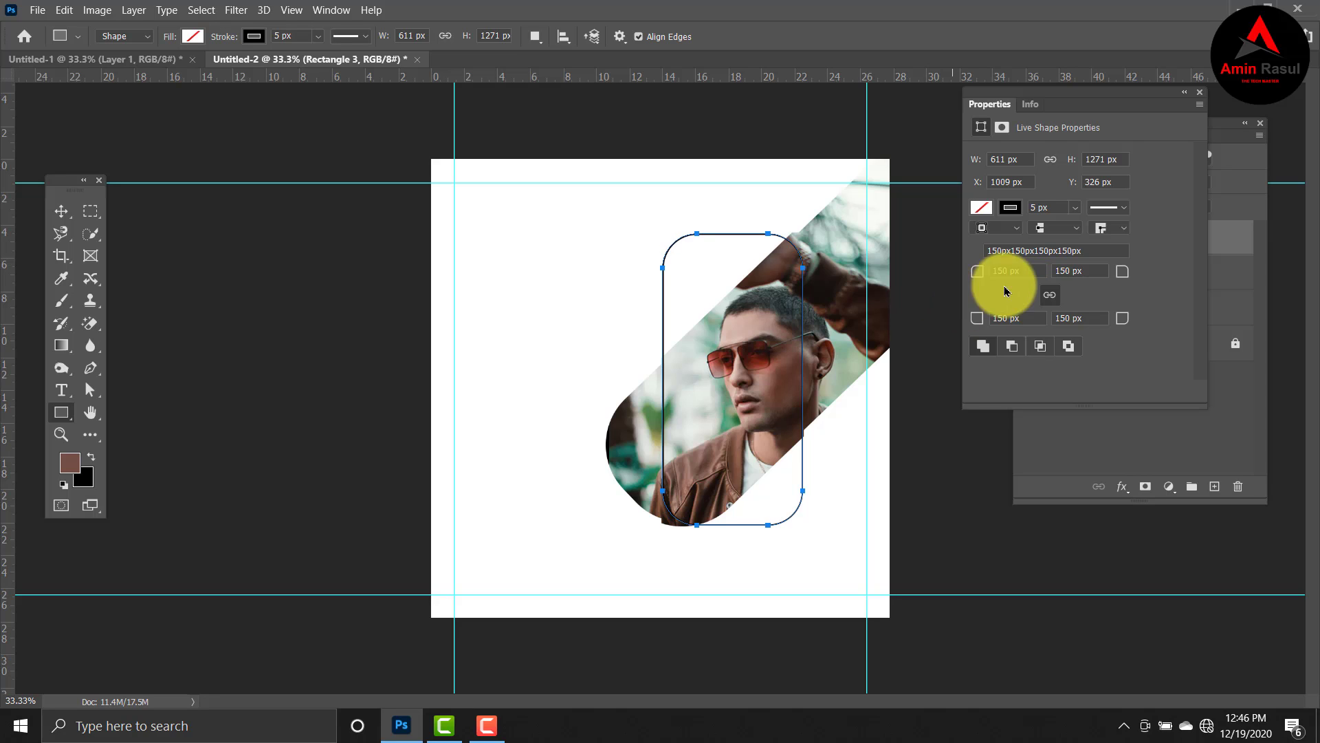
click(1201, 95)
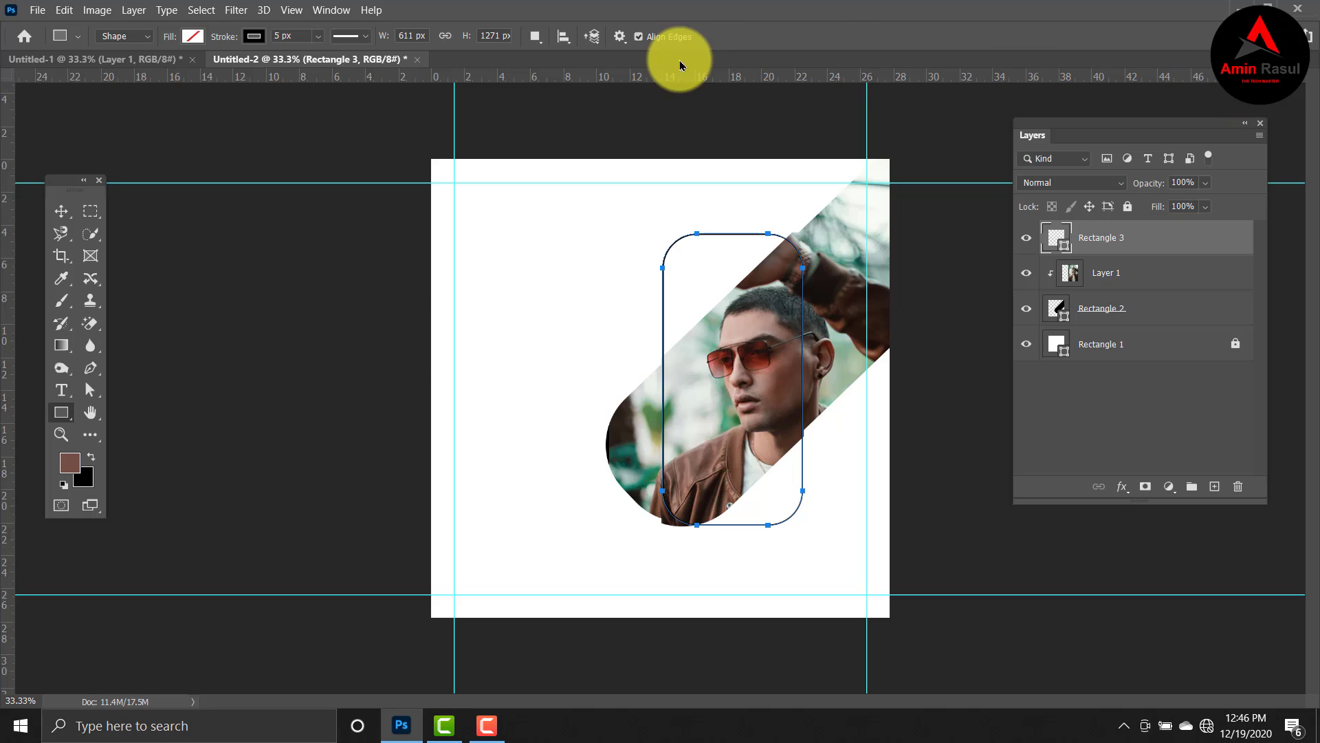
Sample the brown of the man's jacket with the Eyedropper as the foreground colour.
click(61, 284)
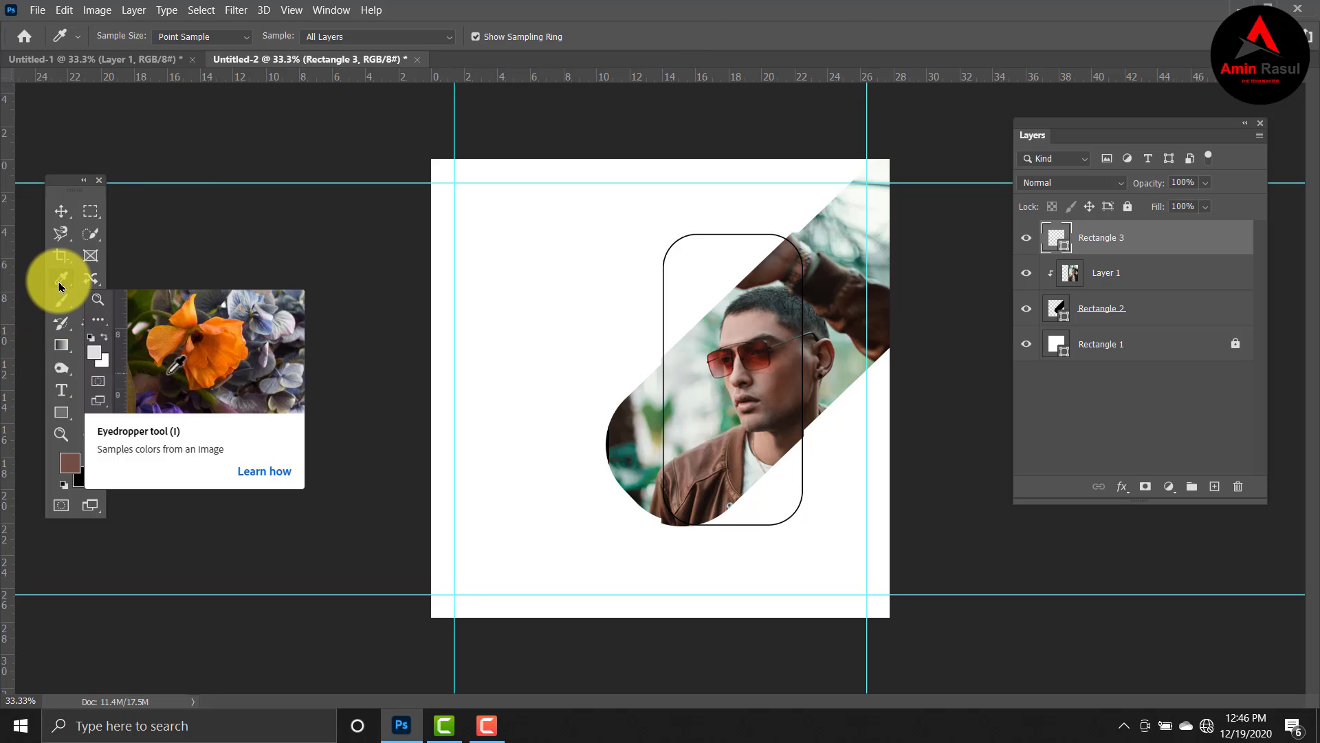
right_click(60, 285)
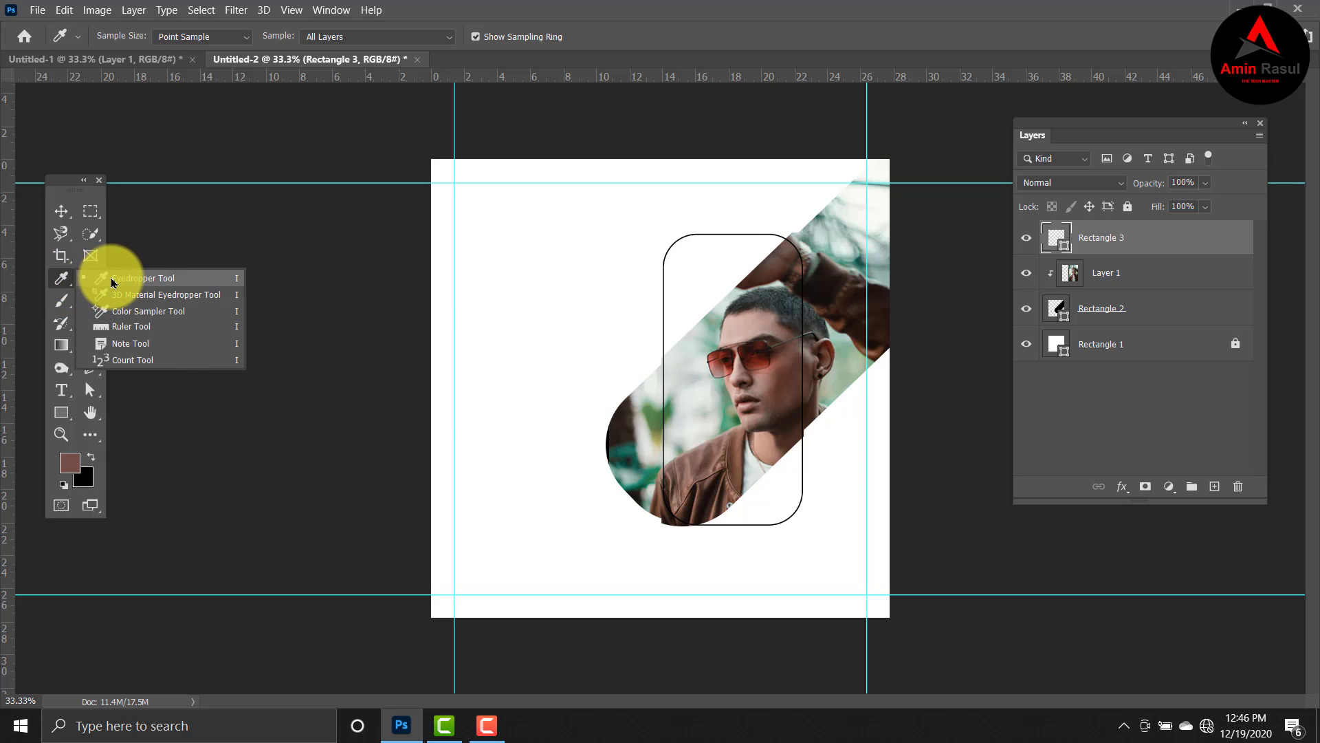
click(113, 279)
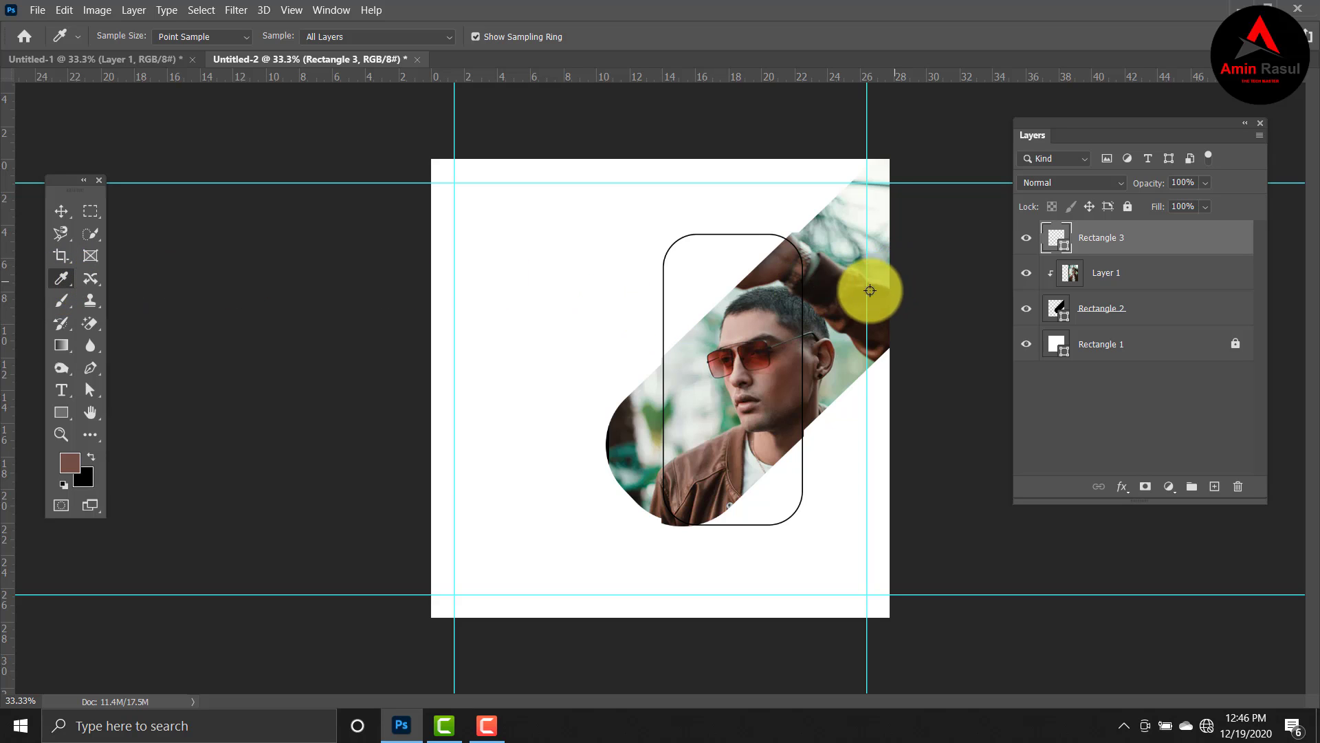
click(704, 459)
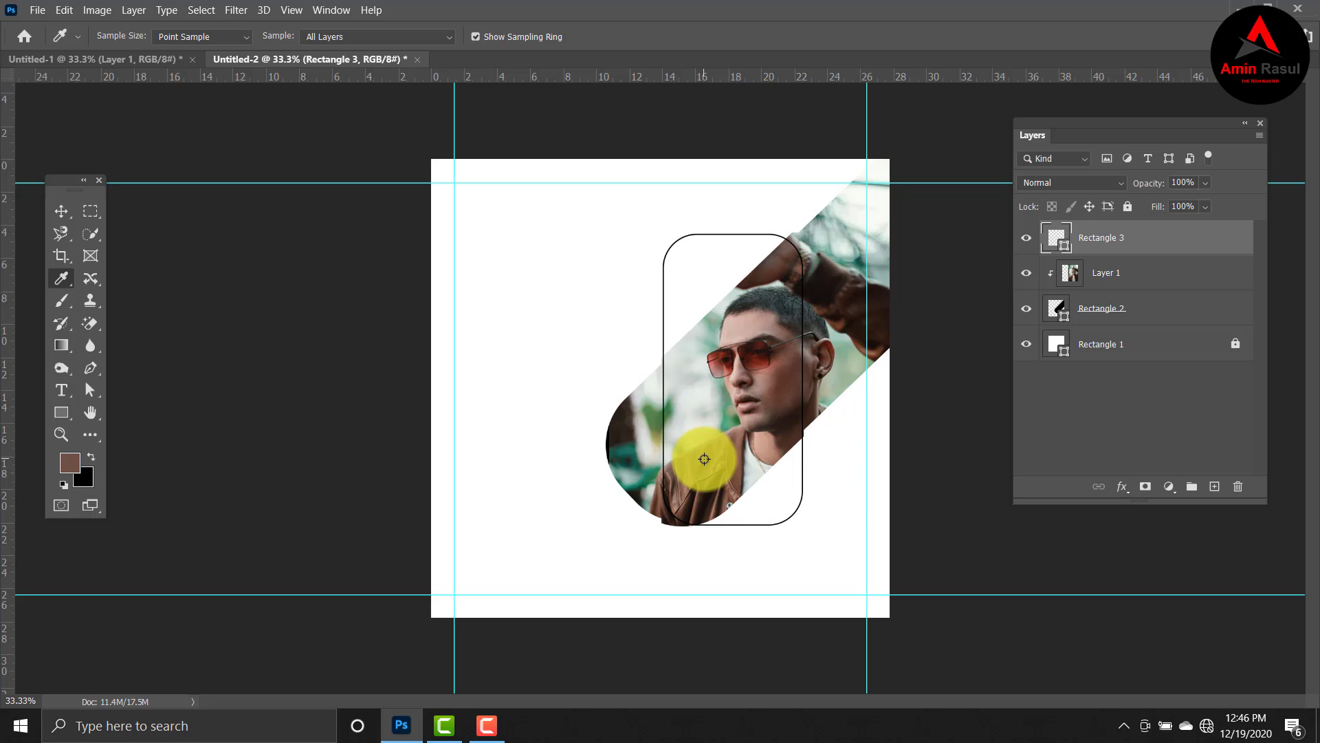
Fill the outlined 611 × 1271 px rounded rectangle with the sampled jacket brown and remove its stroke.
click(56, 420)
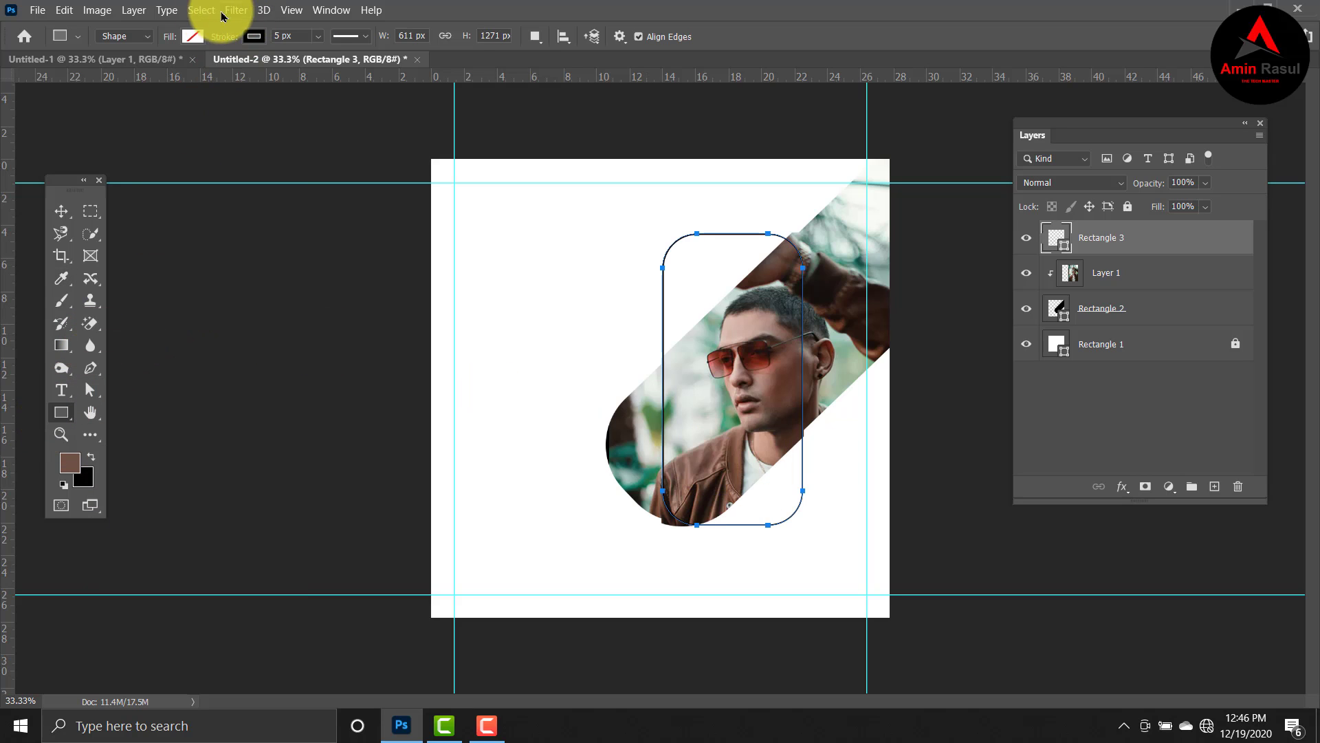
click(193, 36)
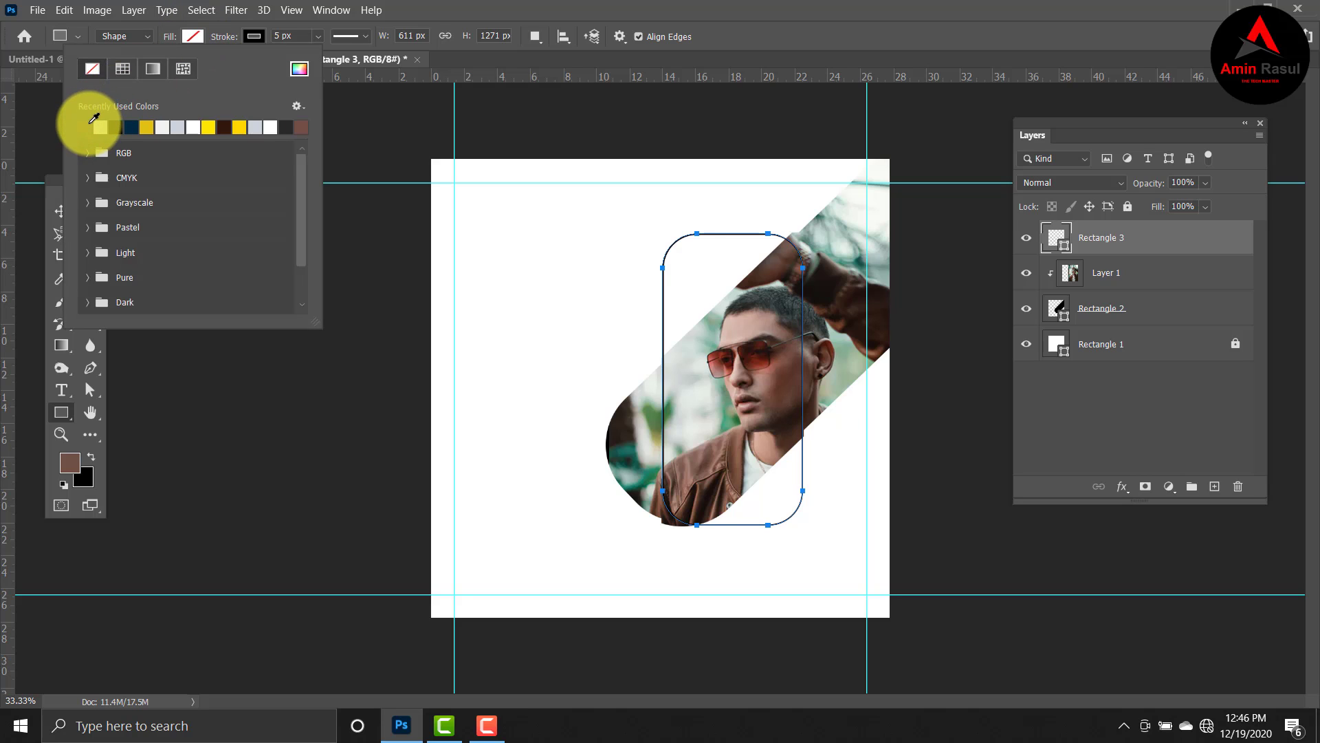
click(93, 118)
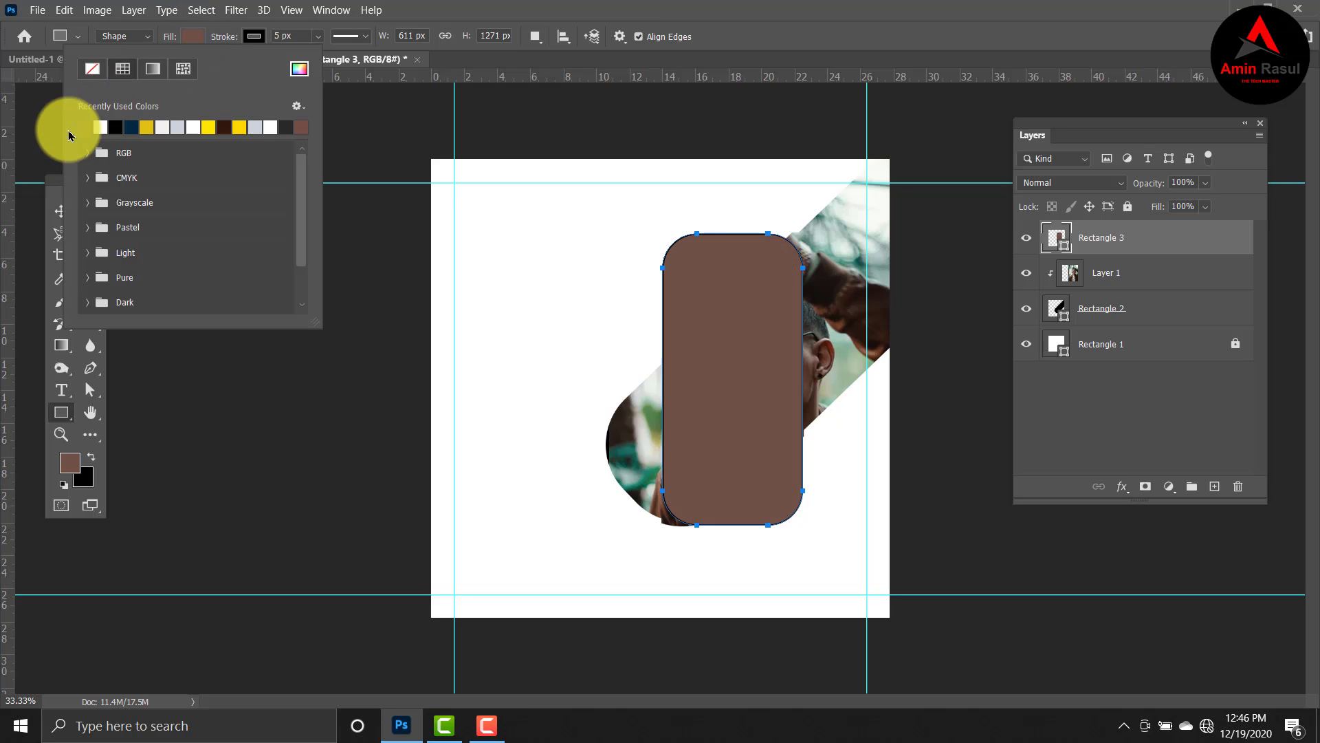
click(252, 37)
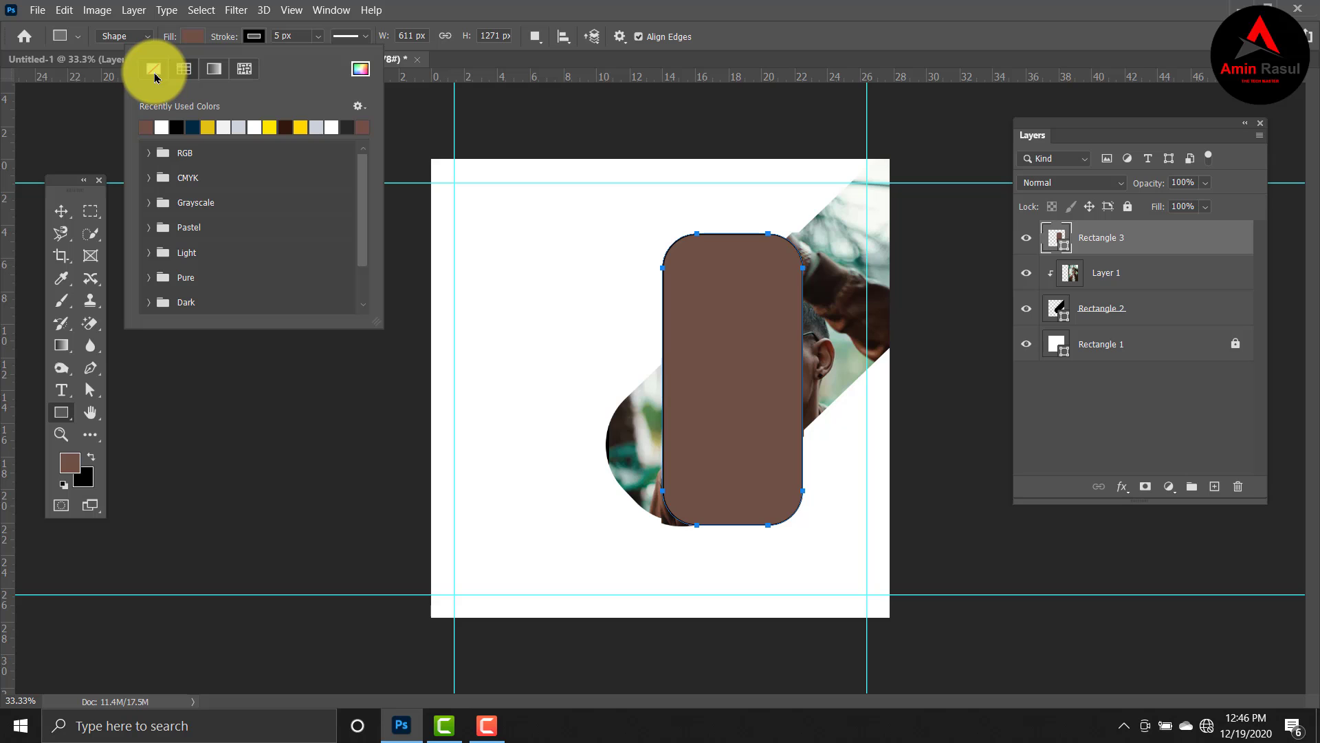
Move the brown rounded rectangle to the canvas's upper-right corner, extending past the edge, and rotate it about 54°.
click(61, 211)
key(ctrl+t)
drag(760, 274, 834, 138)
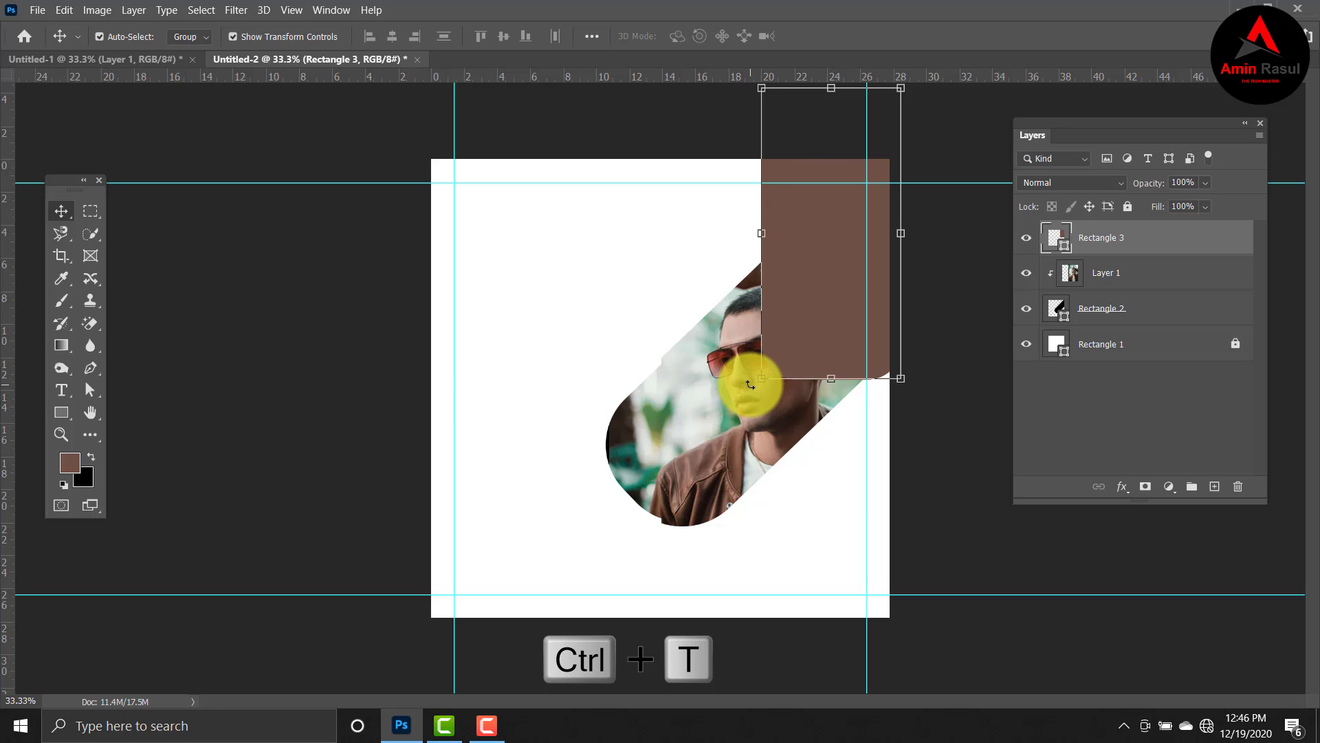
drag(751, 385, 542, 271)
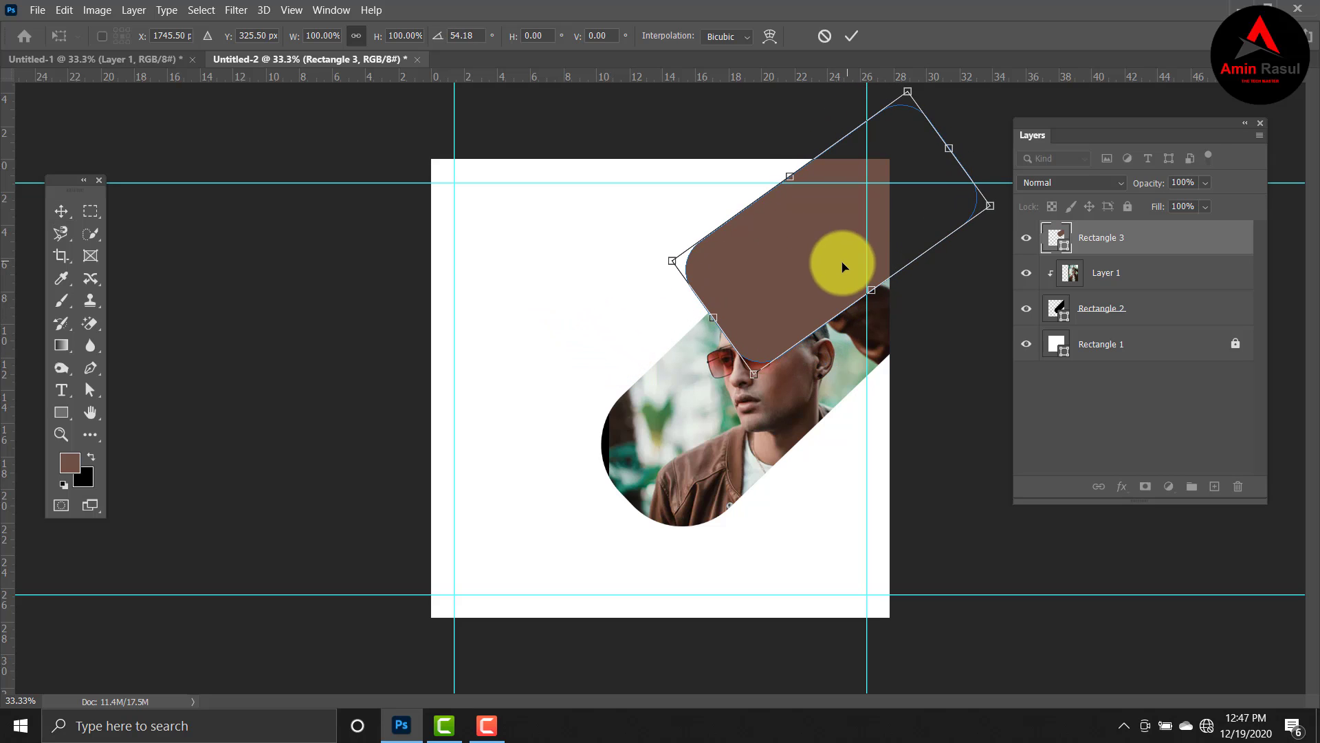
drag(845, 267, 884, 231)
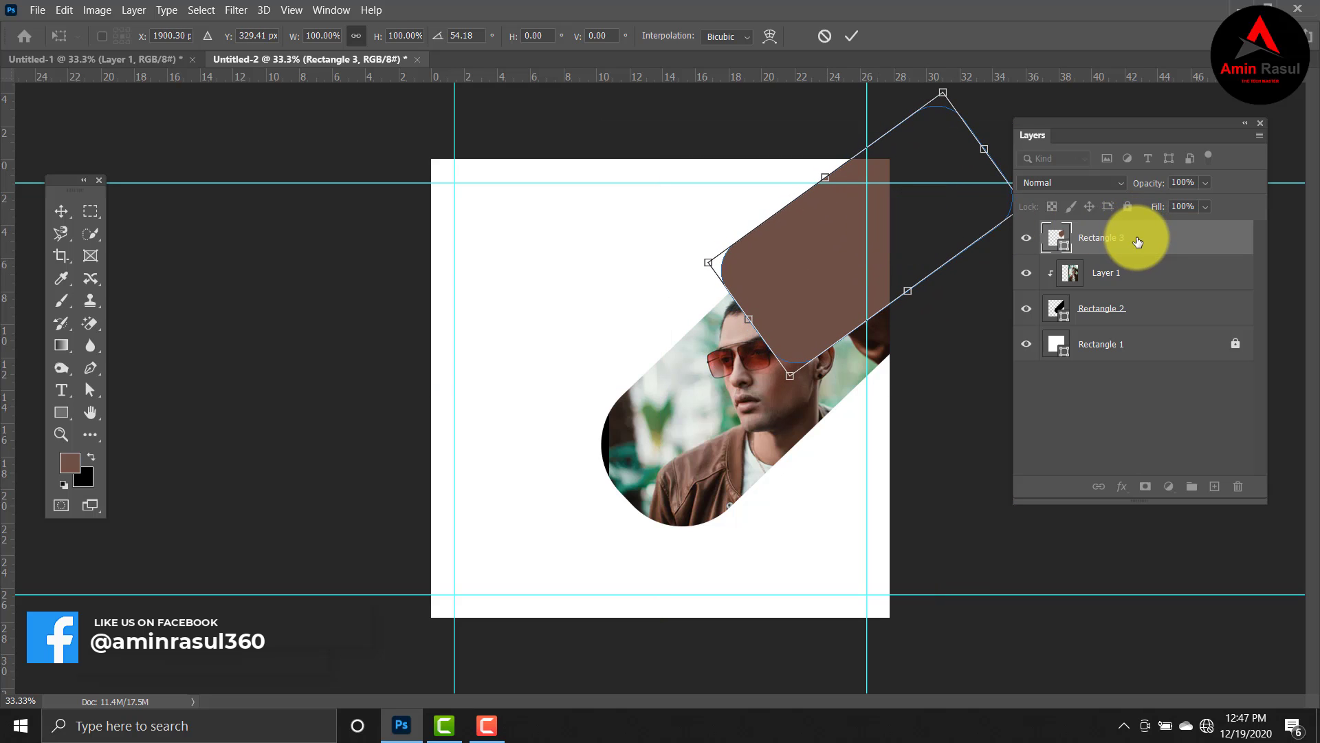
Place the Rectangle 3 layer beneath Rectangle 2 and rotate it about -7.6° to run parallel to the photo's upper-left edge.
drag(1138, 242, 1129, 309)
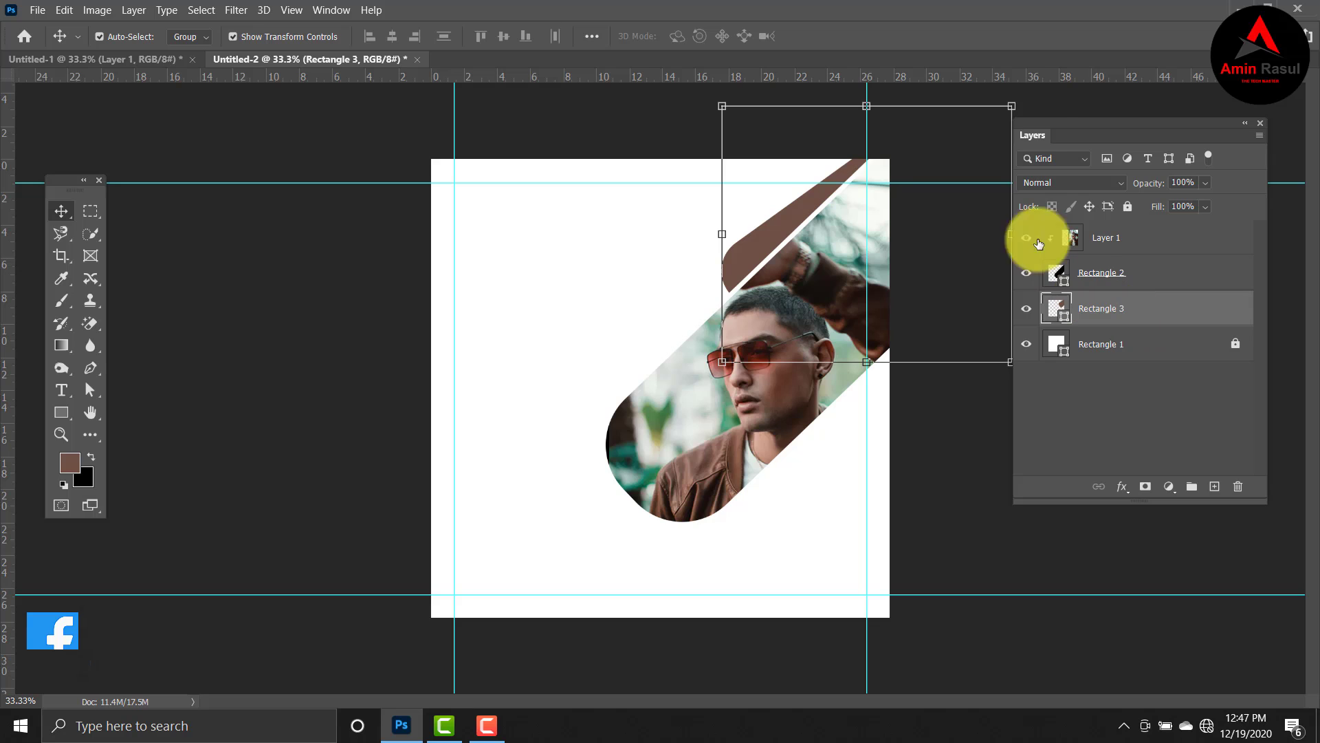
click(1023, 98)
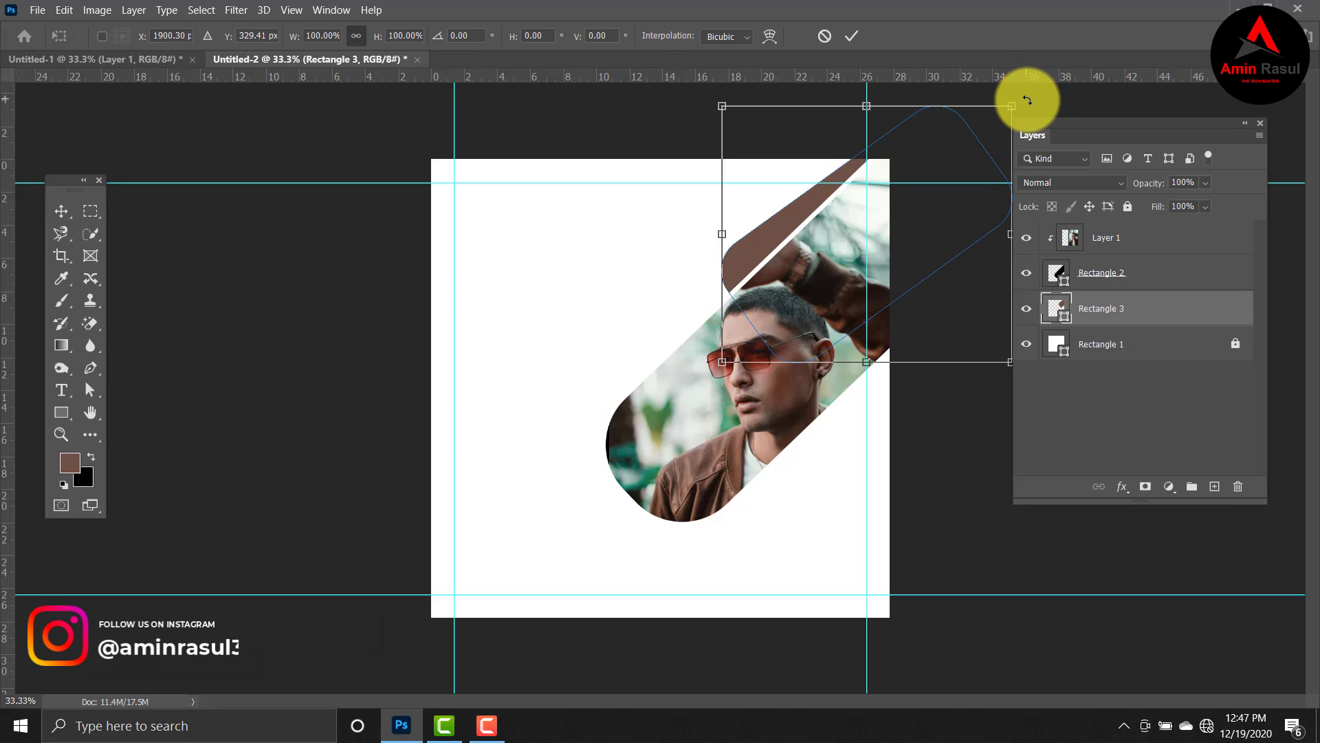
drag(1028, 100, 994, 96)
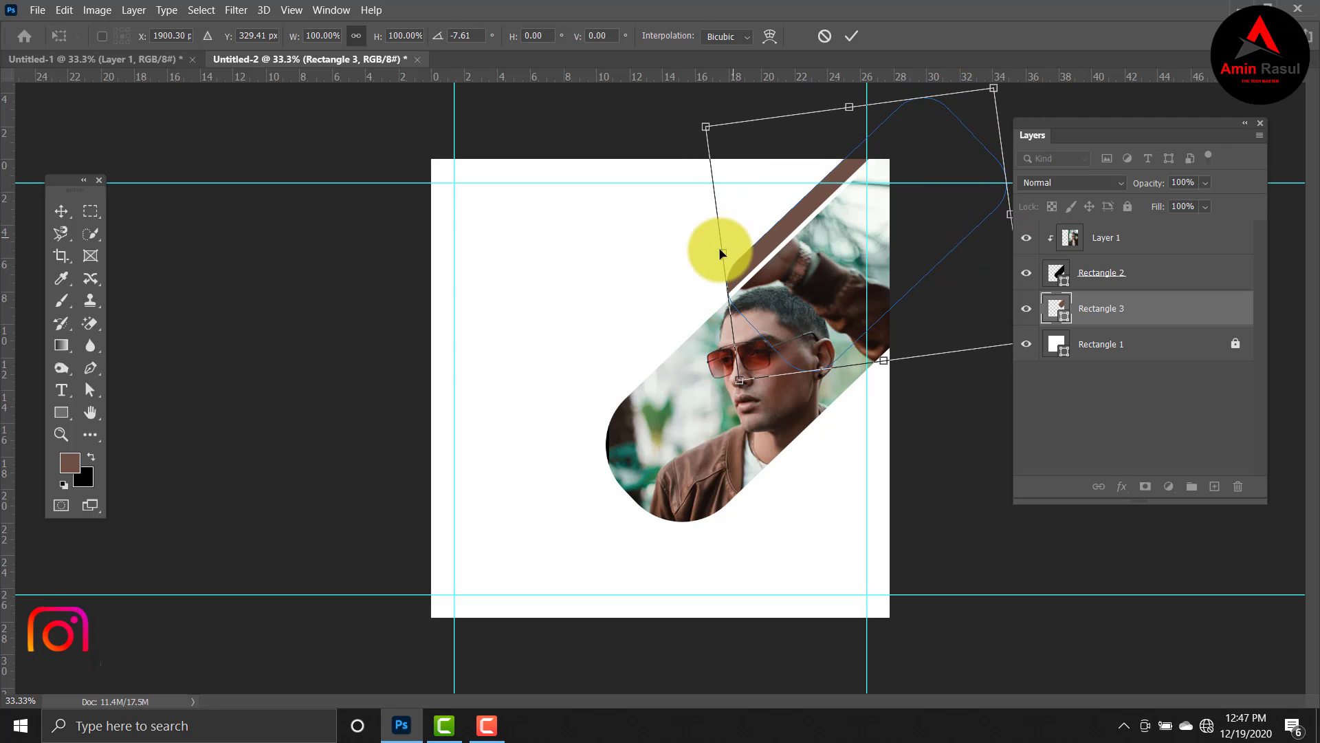
Draw an unfilled rectangle of about 717 × 965 px with a 5 px black stroke over the left part of the photo.
click(53, 418)
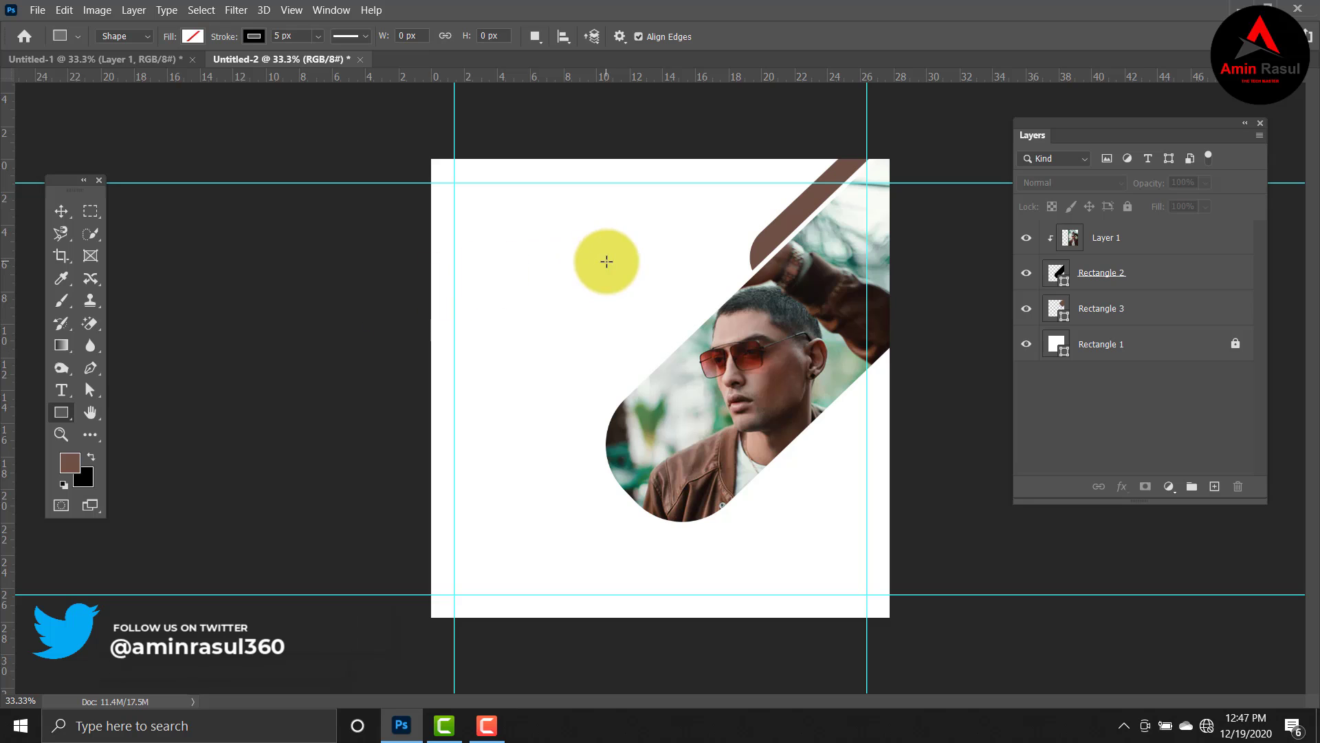
drag(606, 245, 771, 466)
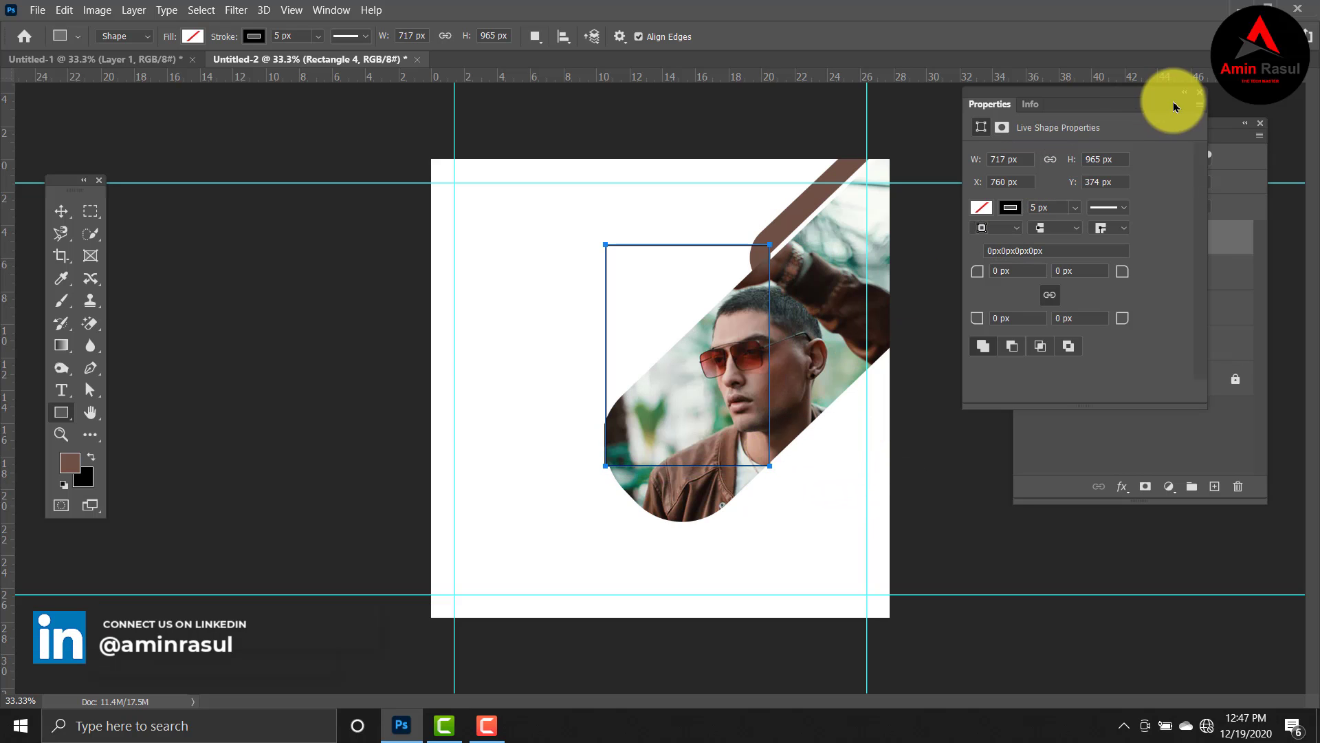
click(1200, 93)
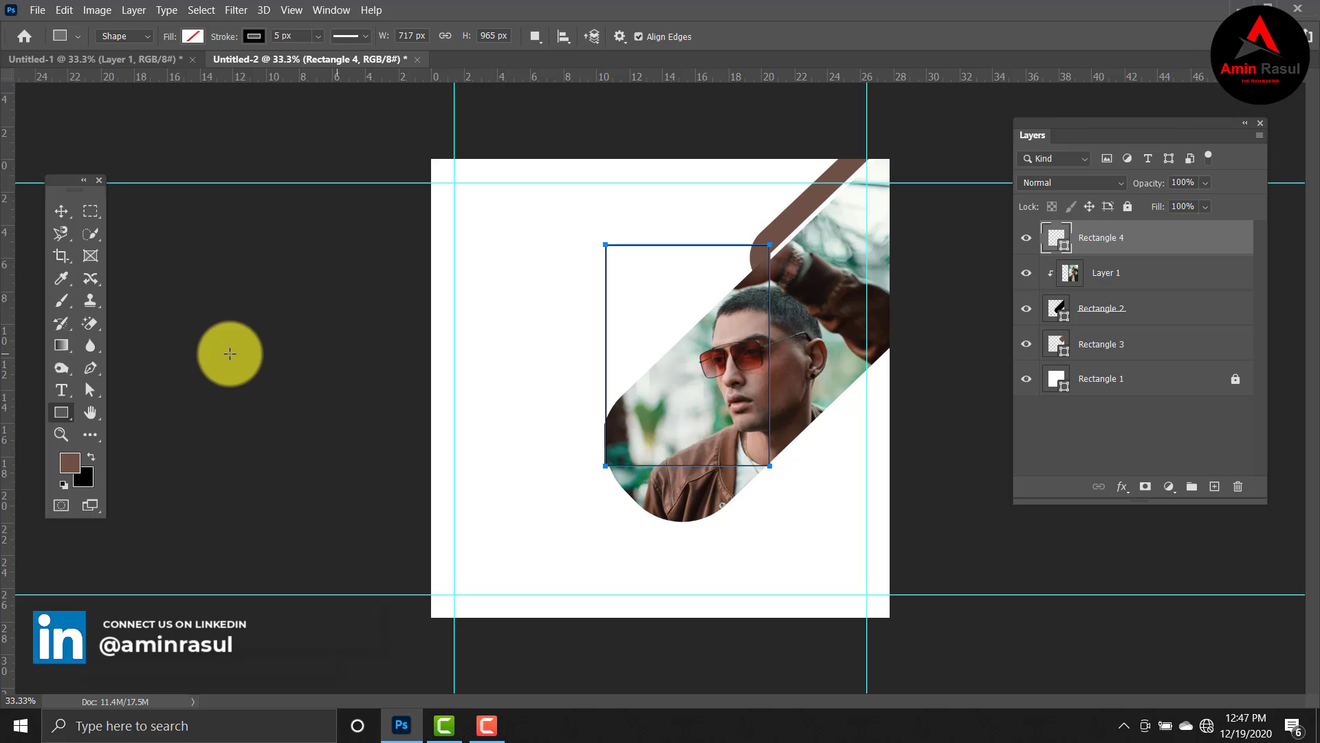
Fill the new square-cornered rectangle with the same brown and remove its stroke.
click(201, 33)
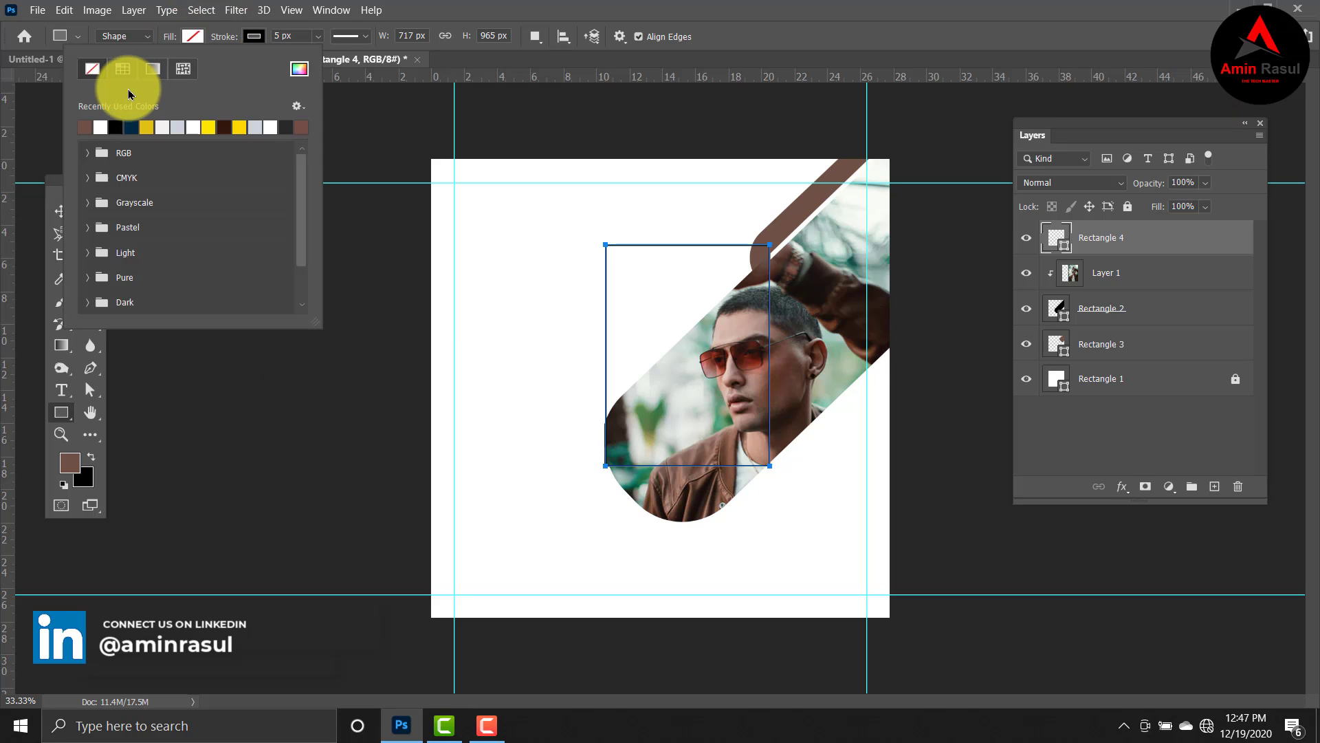
click(96, 124)
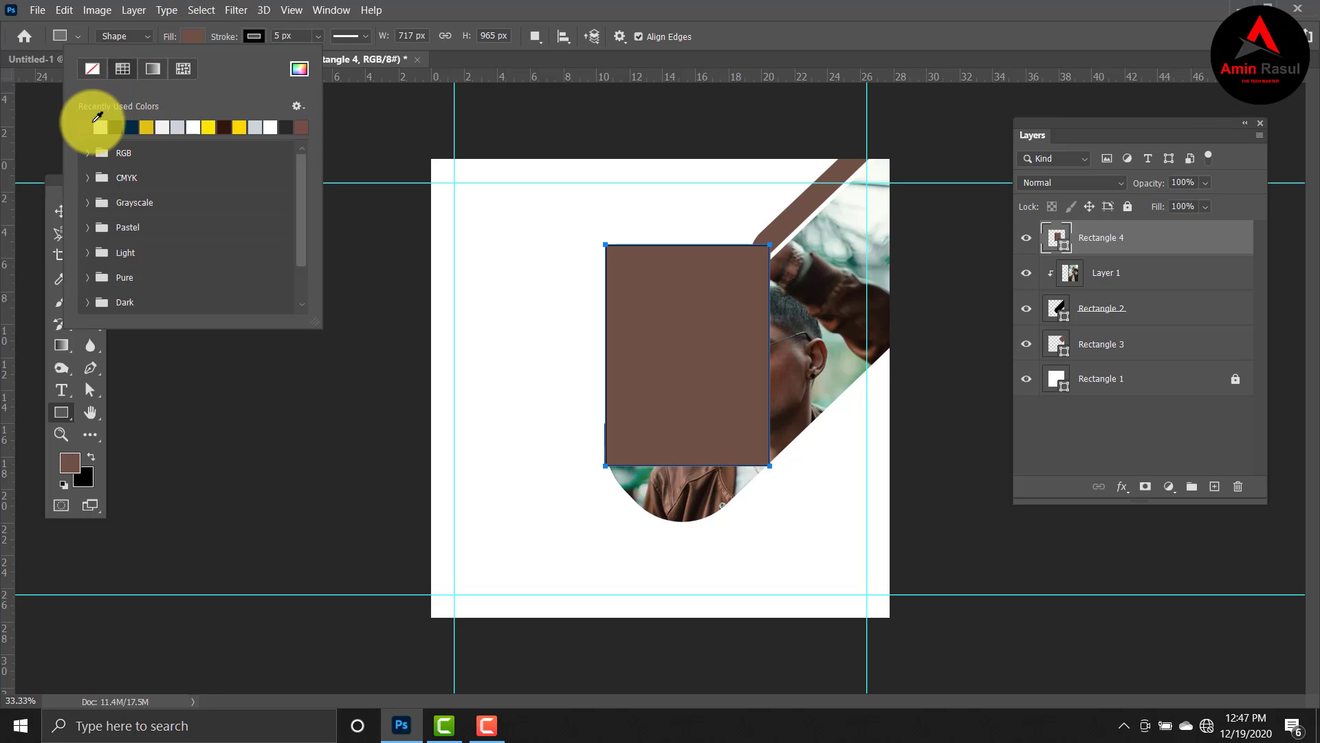
click(259, 31)
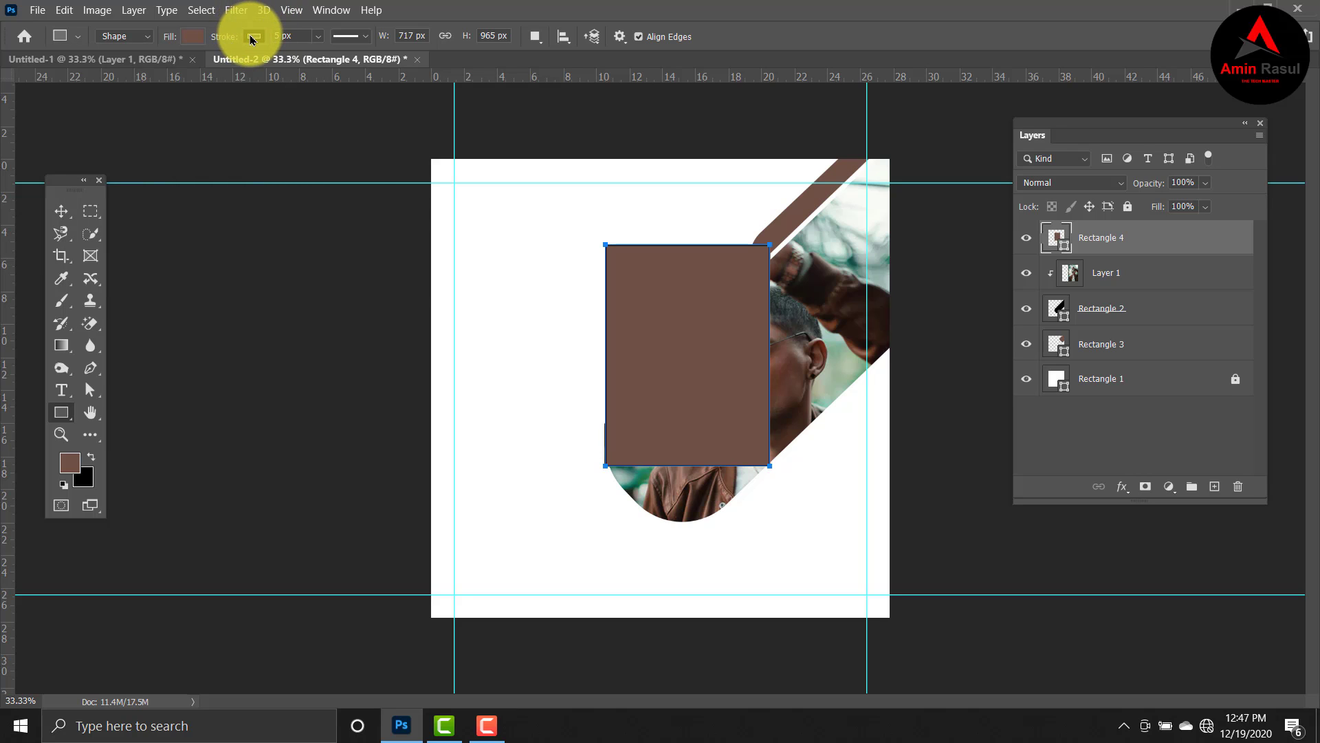
click(254, 37)
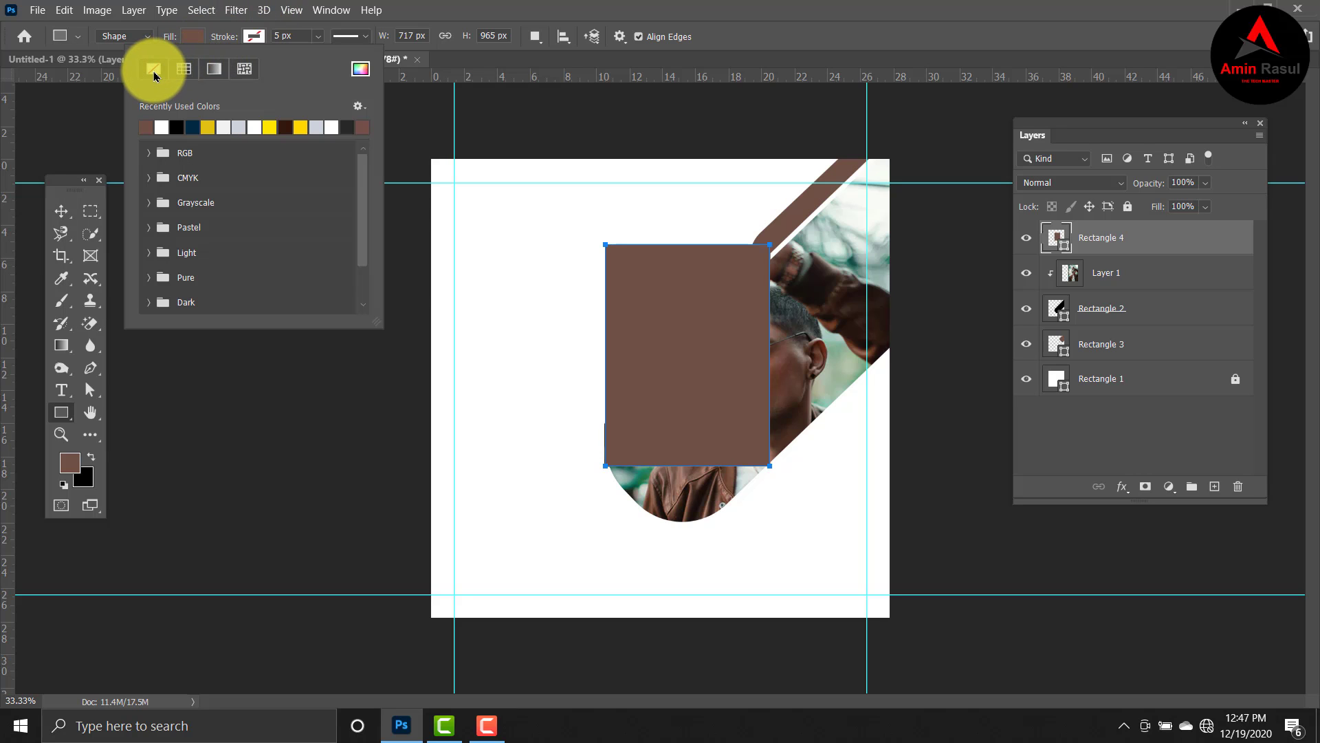
Rotate the square-cornered brown rectangle about -33° over the photo and place its layer directly beneath Rectangle 2.
click(62, 211)
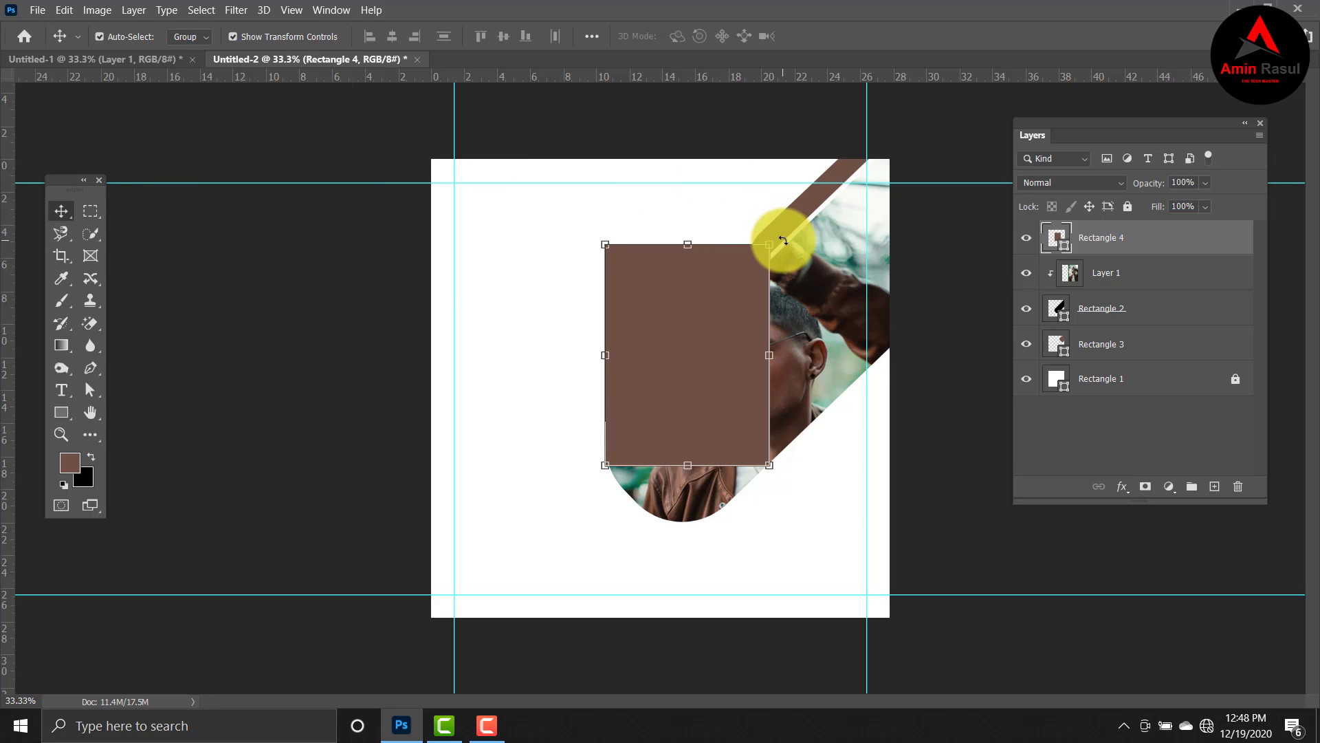
drag(782, 240, 698, 229)
drag(698, 345, 761, 383)
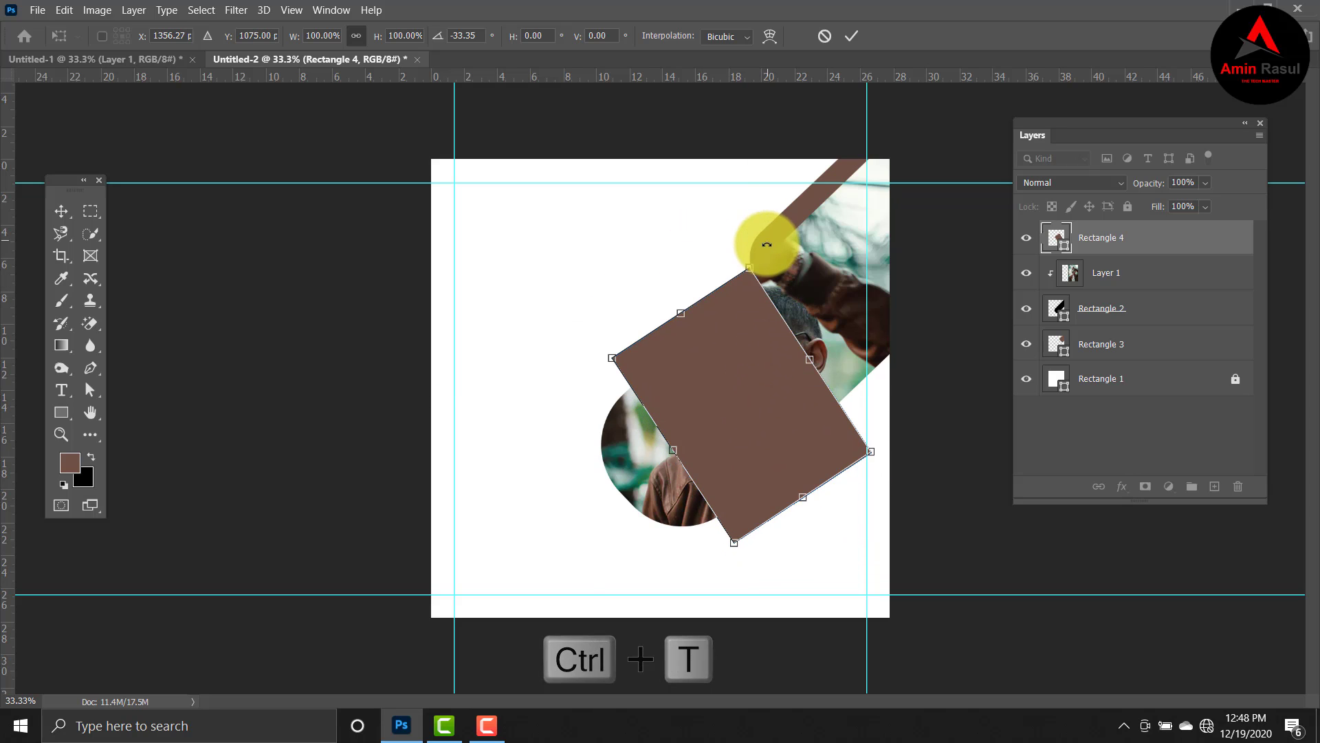
drag(1118, 242, 1113, 330)
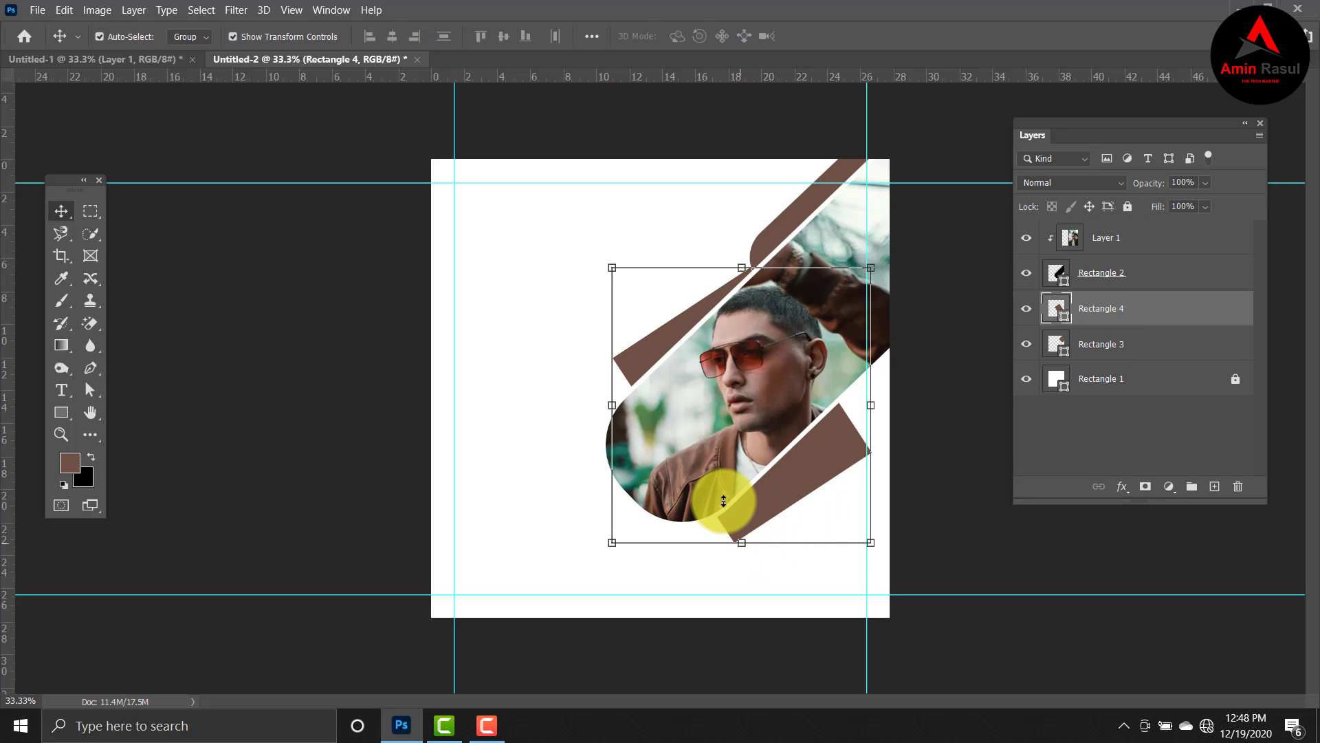
Scale Rectangle 4 to about 86% width and 75% height and shift it down-left behind the photo shape.
drag(715, 480, 713, 474)
drag(871, 370, 835, 367)
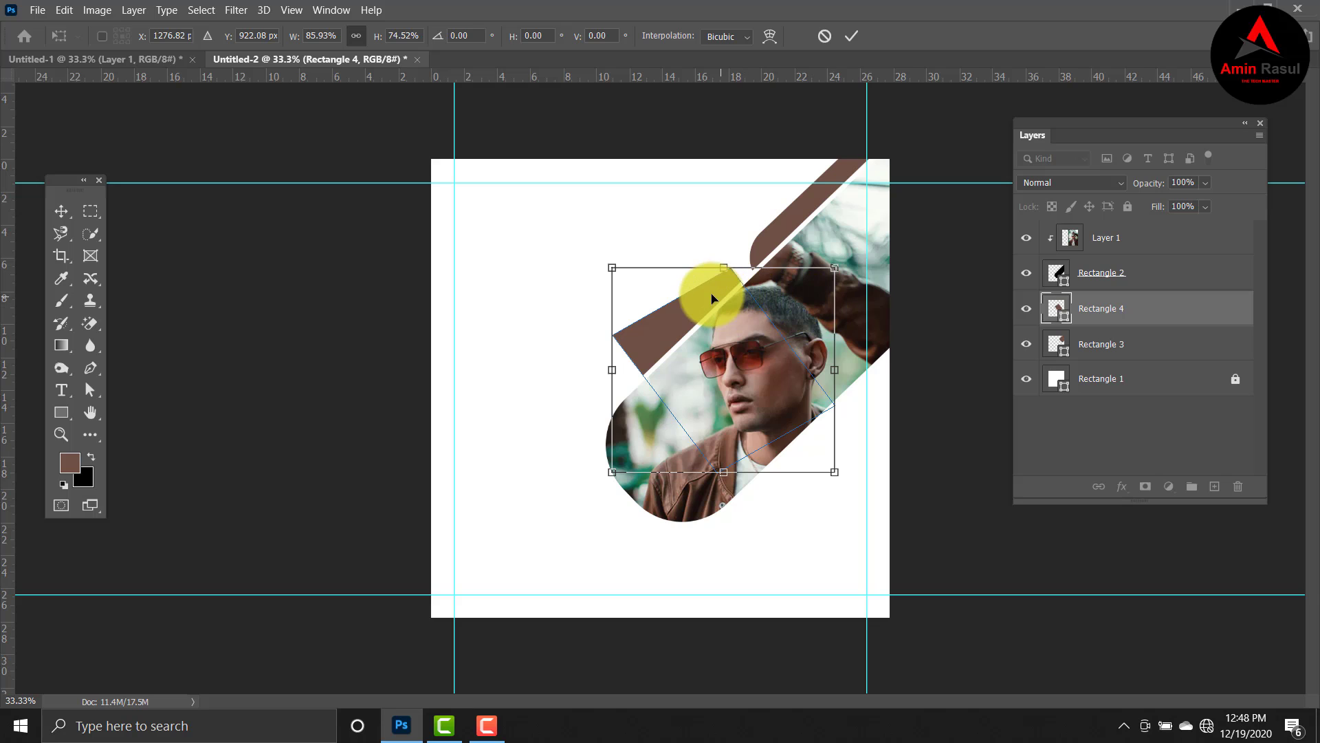
drag(713, 297, 699, 320)
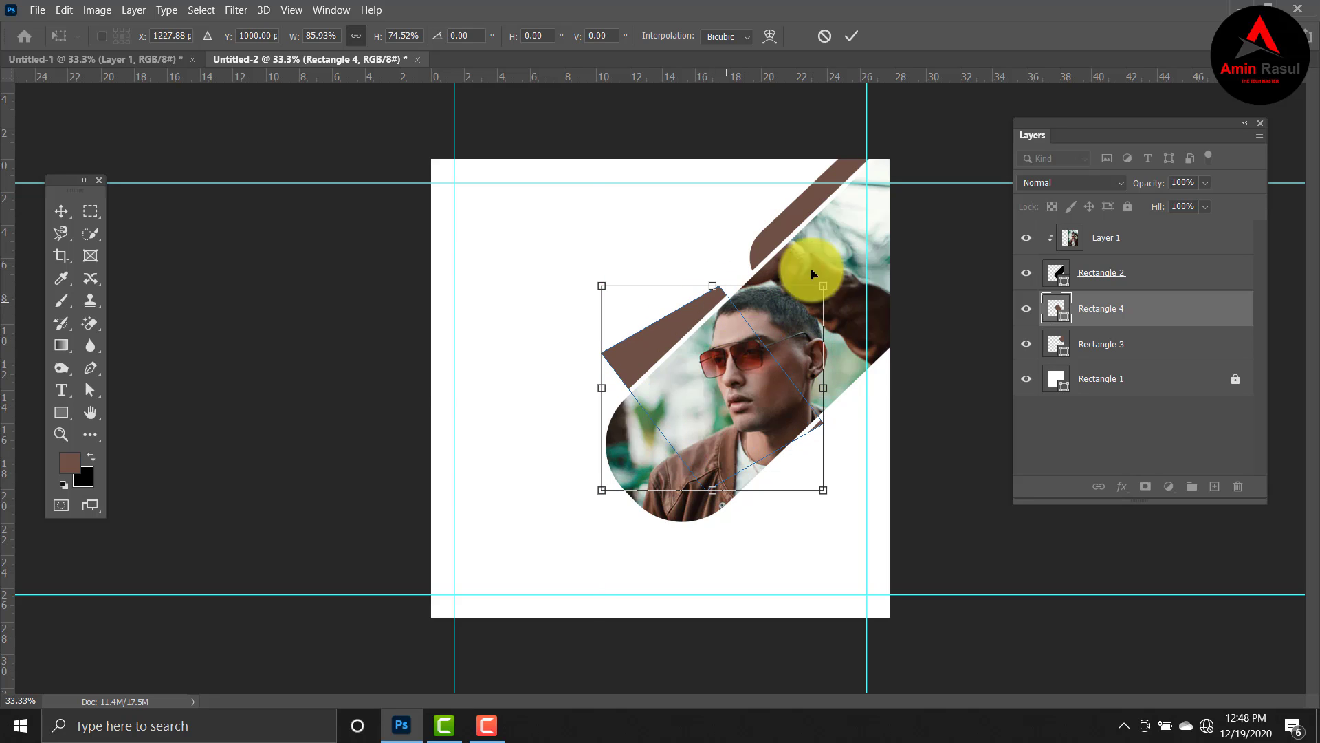
Rotate Rectangle 4 by about 3.4° and shrink it to about 76% width and 70% height, leaving a wedge beside the photo's upper-left edge.
drag(853, 278, 853, 288)
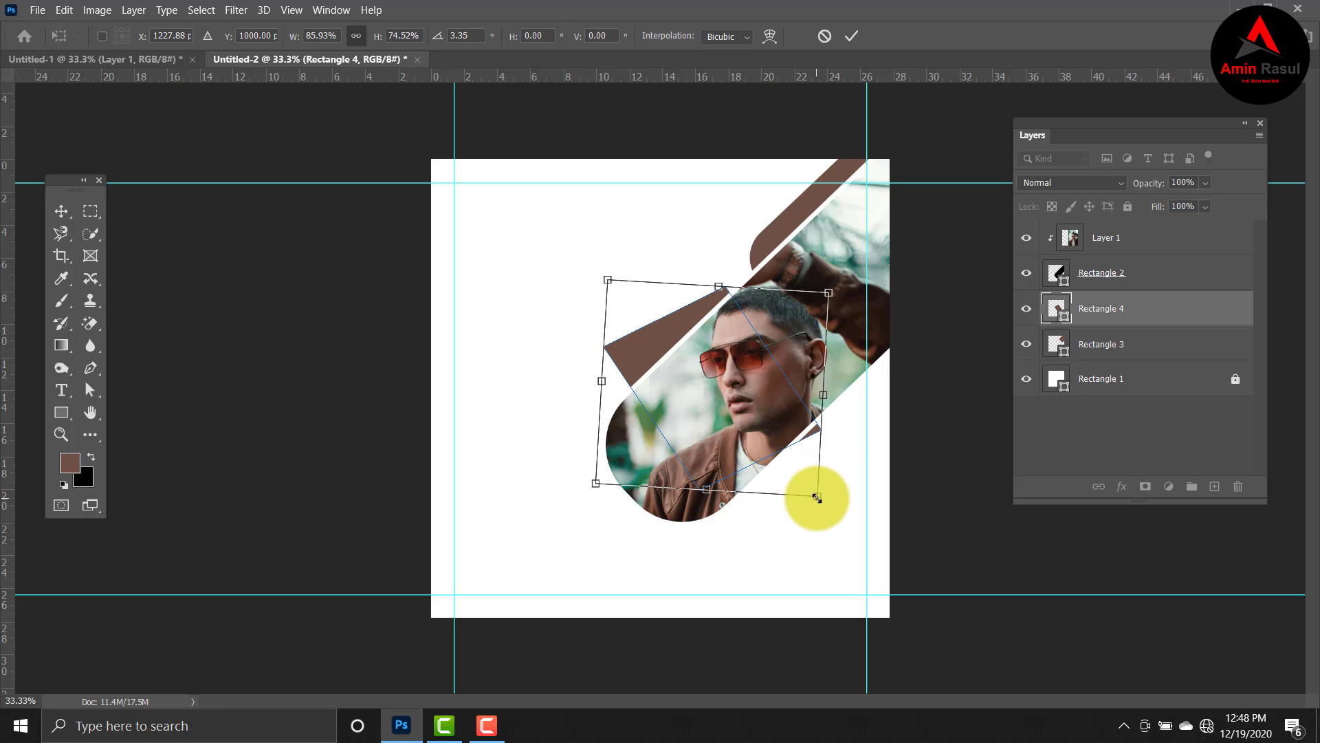
drag(817, 496, 805, 485)
drag(744, 354, 815, 393)
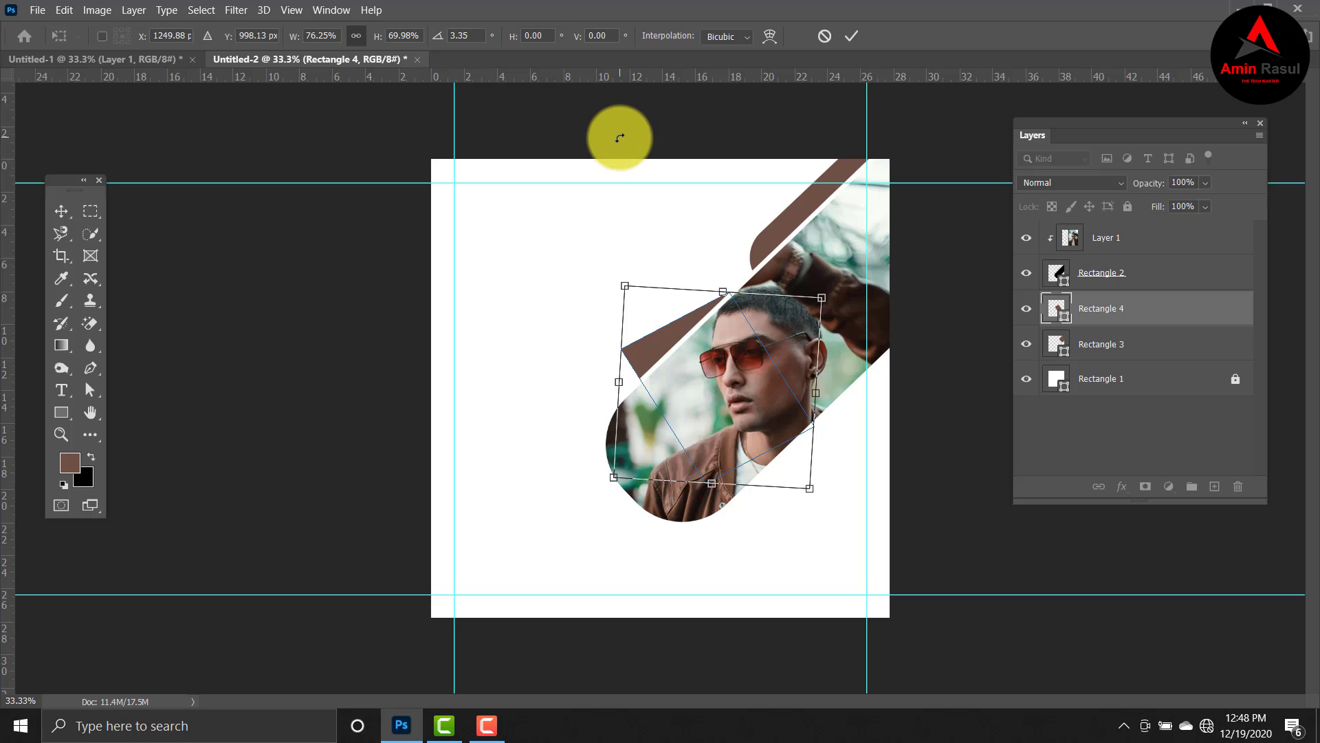
click(56, 214)
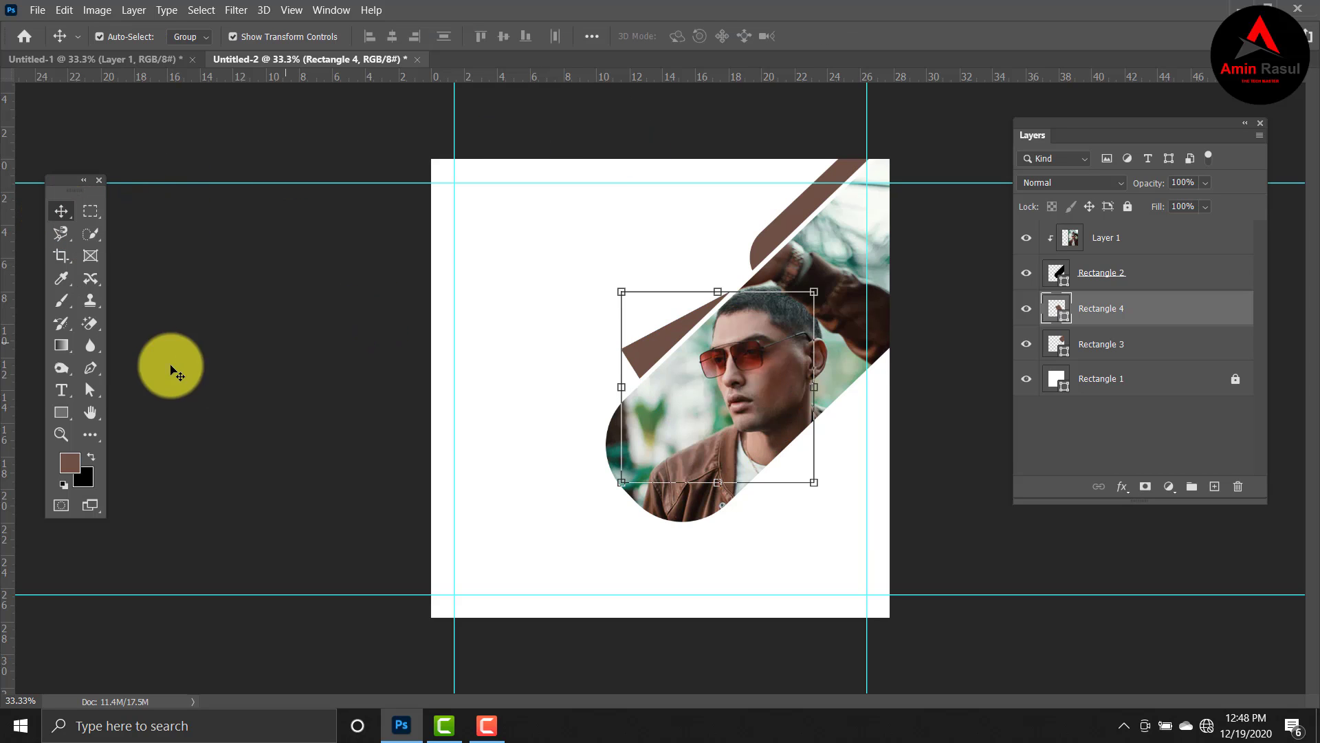
Draw a tall brown rectangle without stroke, about 687 × 1989 px, behind the photo shape and past the canvas's lower edge.
click(67, 419)
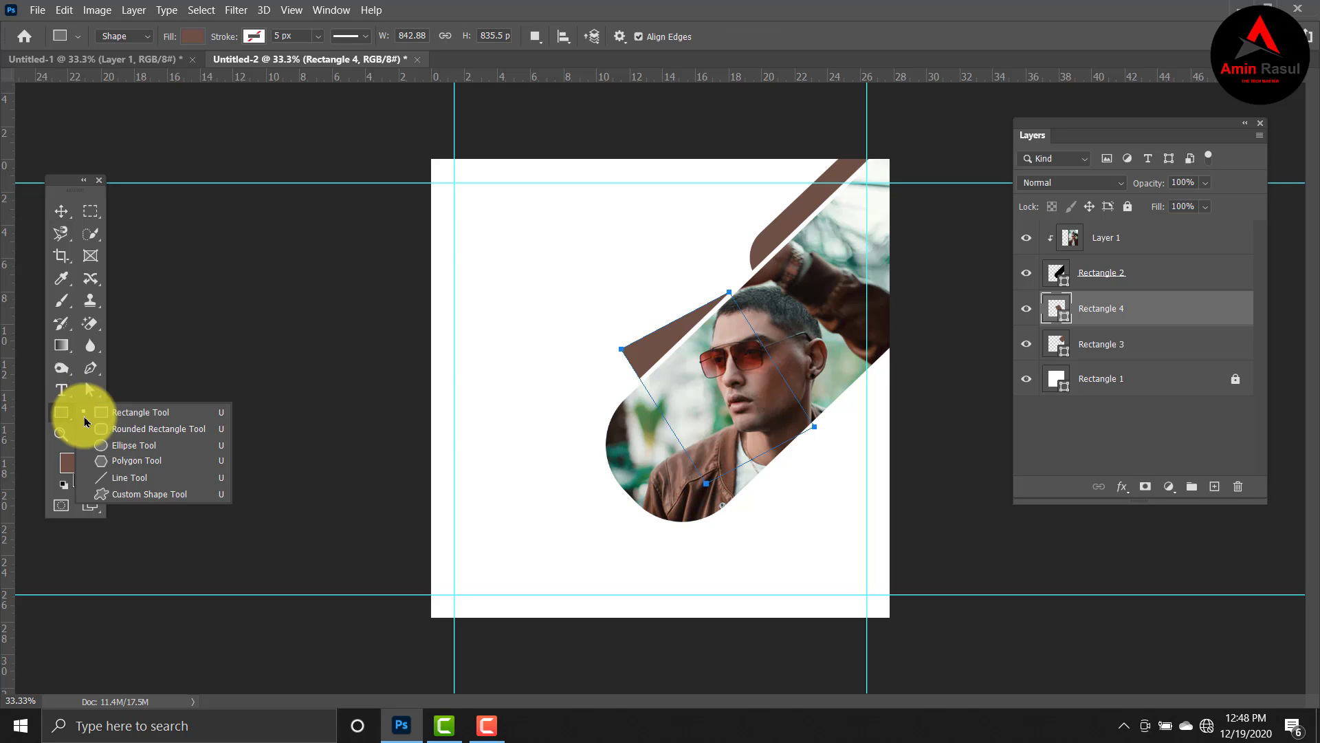
click(109, 417)
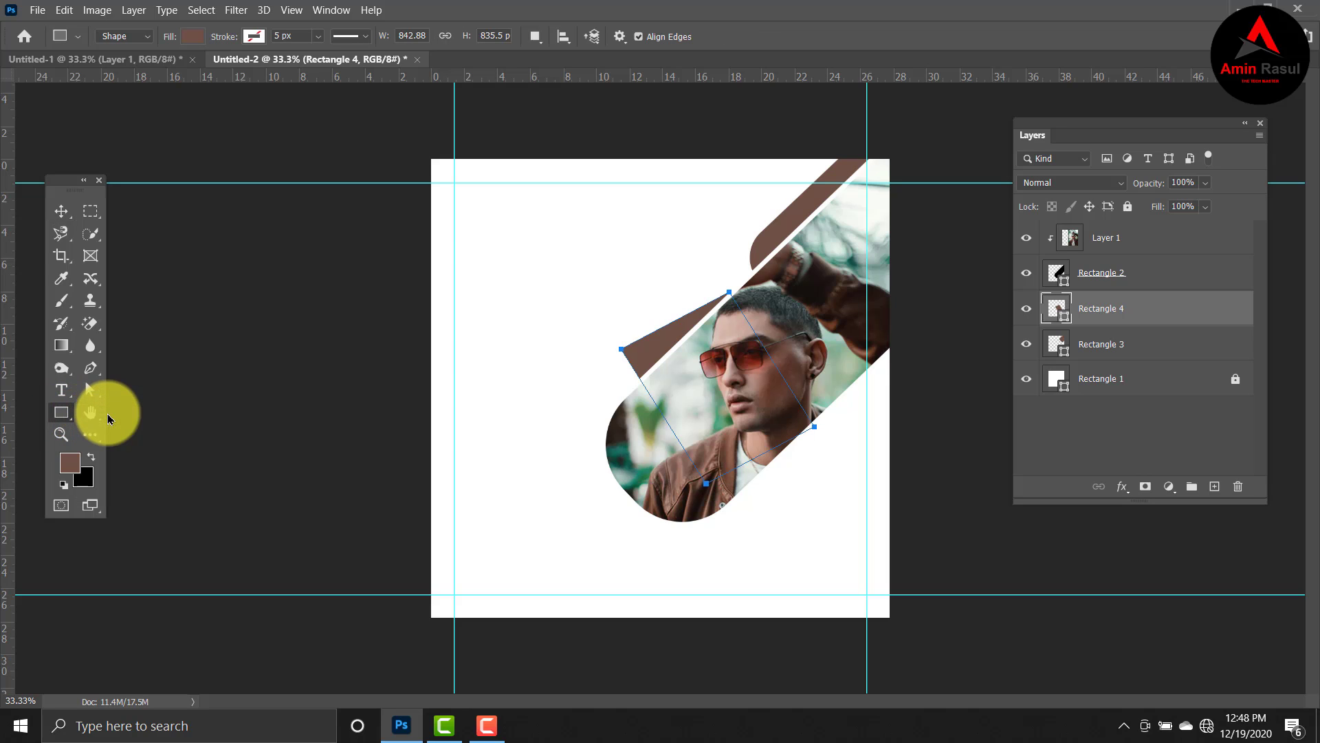
drag(602, 200, 759, 657)
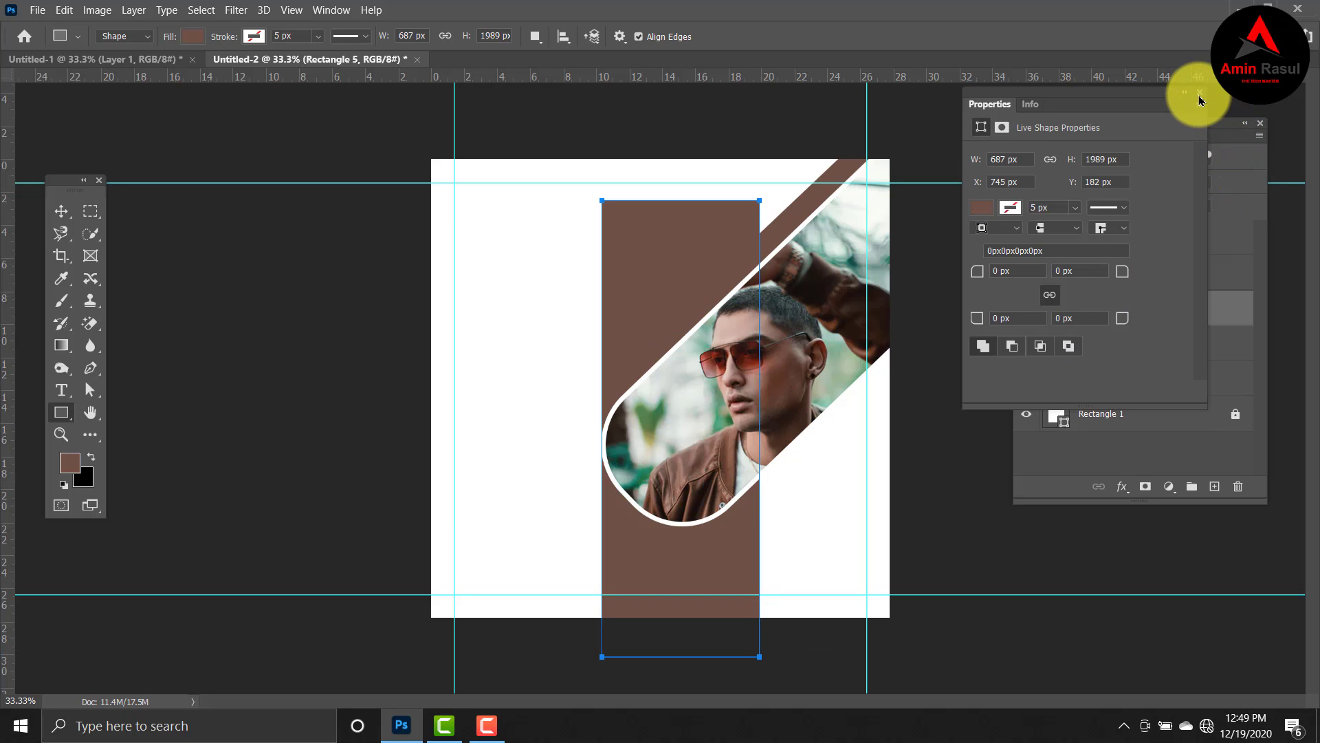
Set a 300 px corner radius on all four corners of the tall brown rectangle.
click(1000, 272)
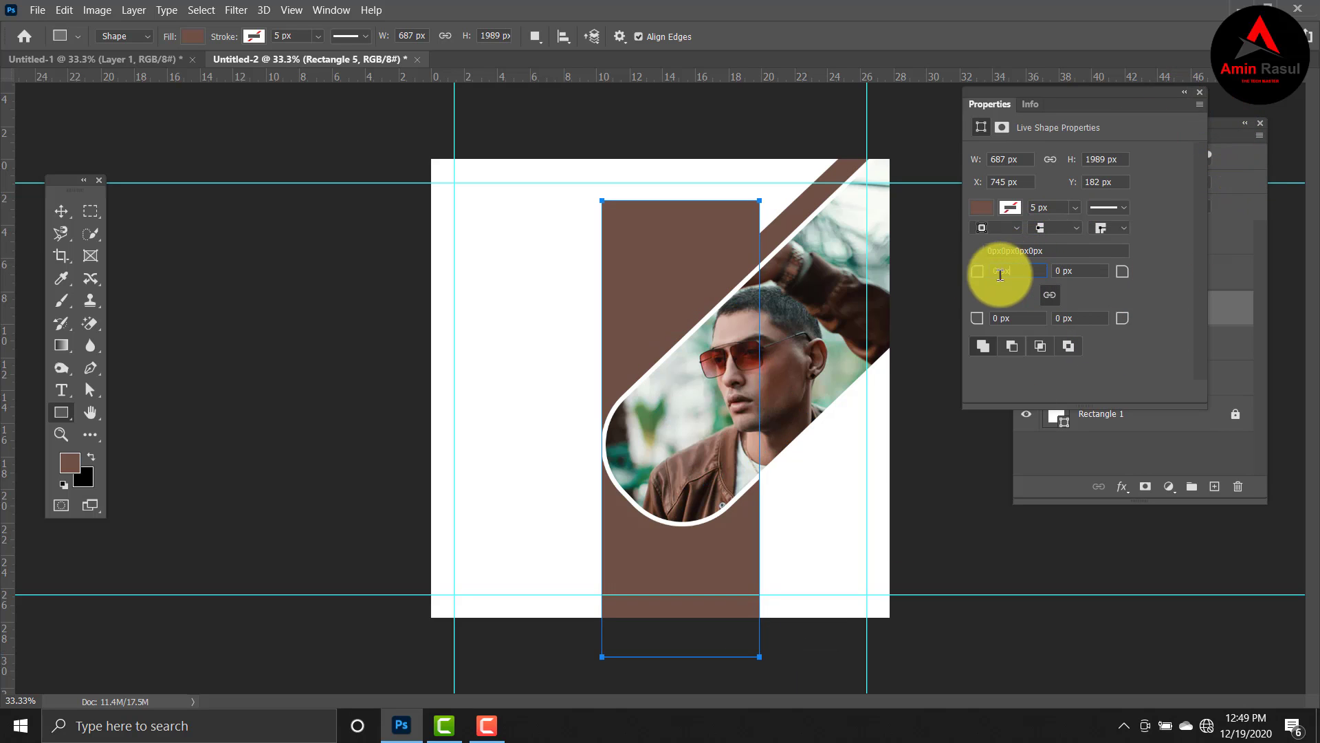
text(30)
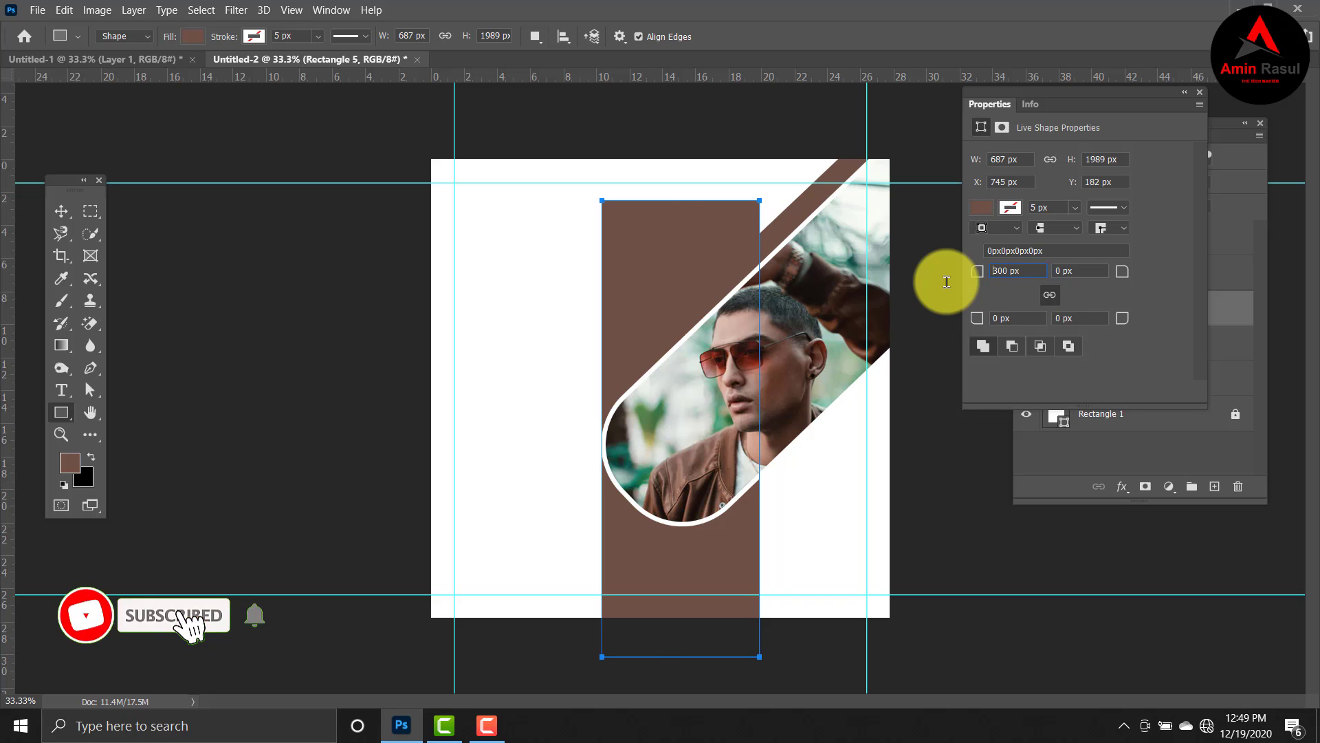
key(Return)
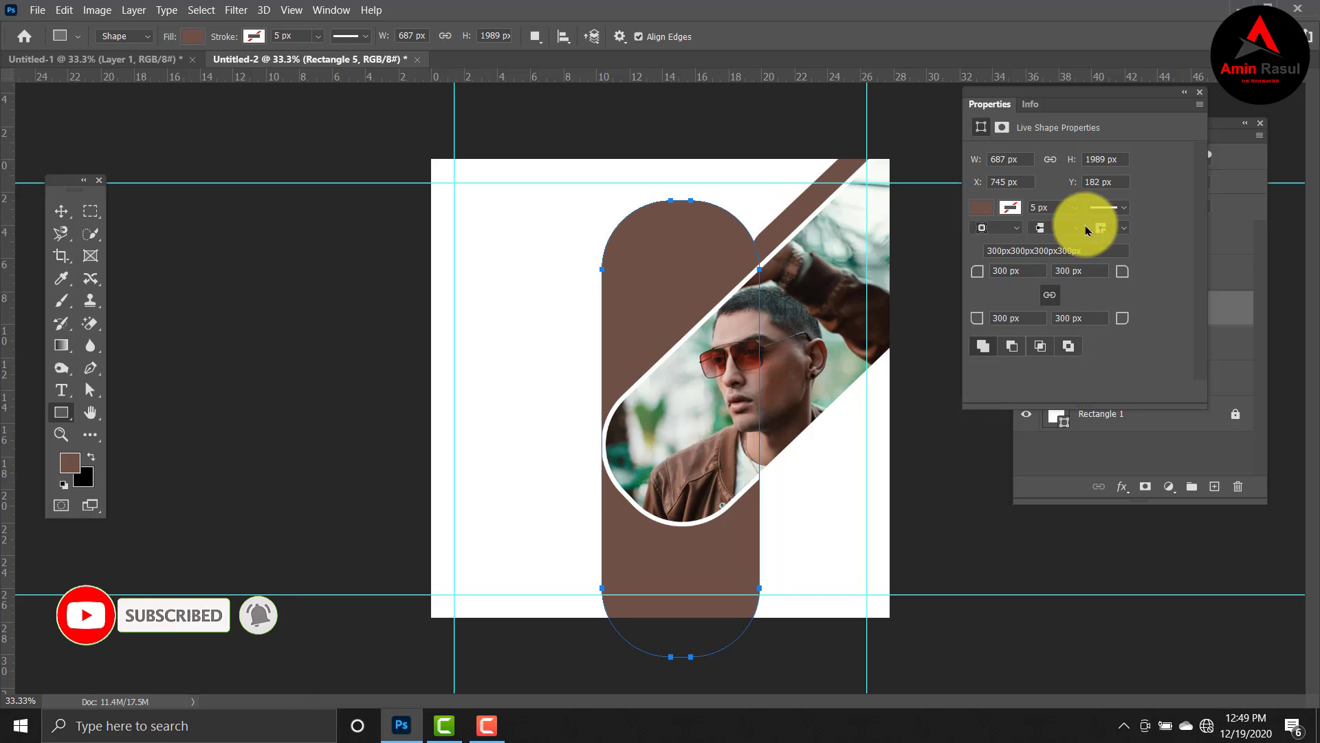
click(1199, 92)
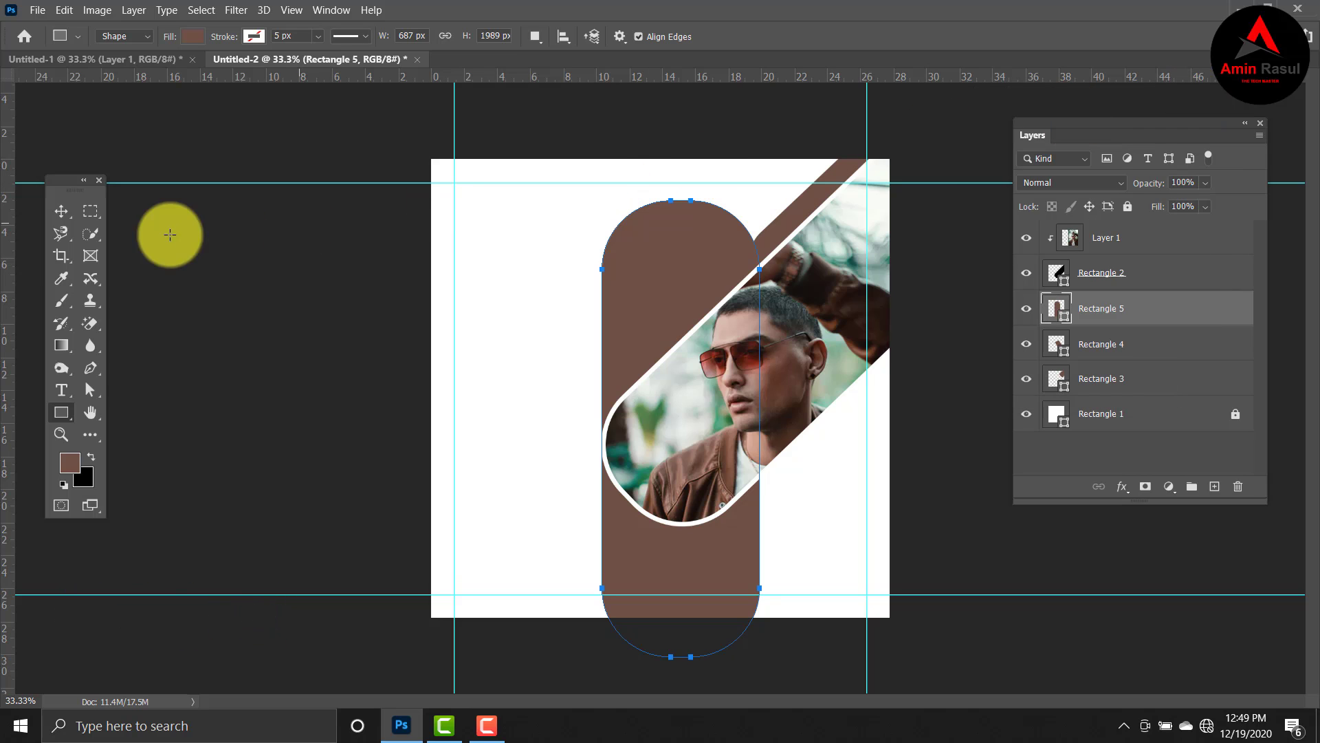
Rotate Rectangle 5 by about 49.5° and position it behind the photo shape so it extends along the photo's lower-right edge.
click(61, 215)
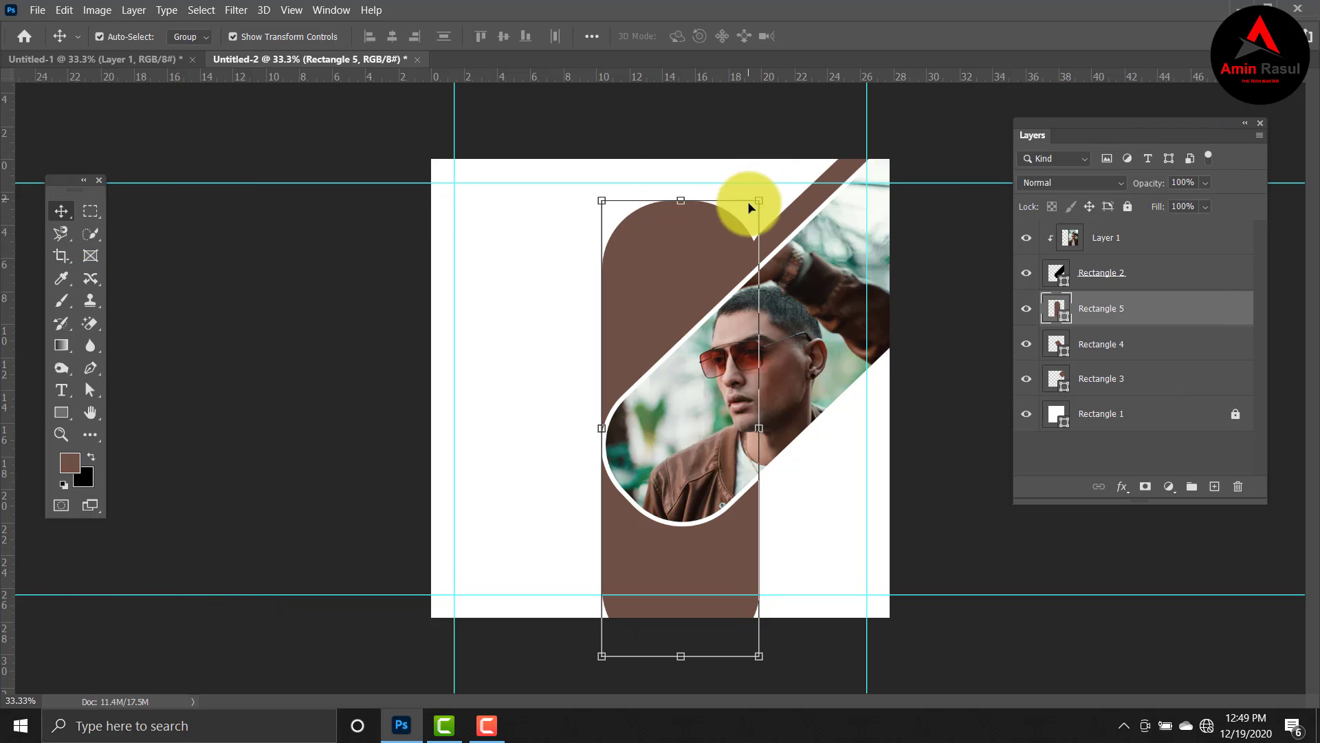
key(ctrl+t)
drag(778, 193, 898, 359)
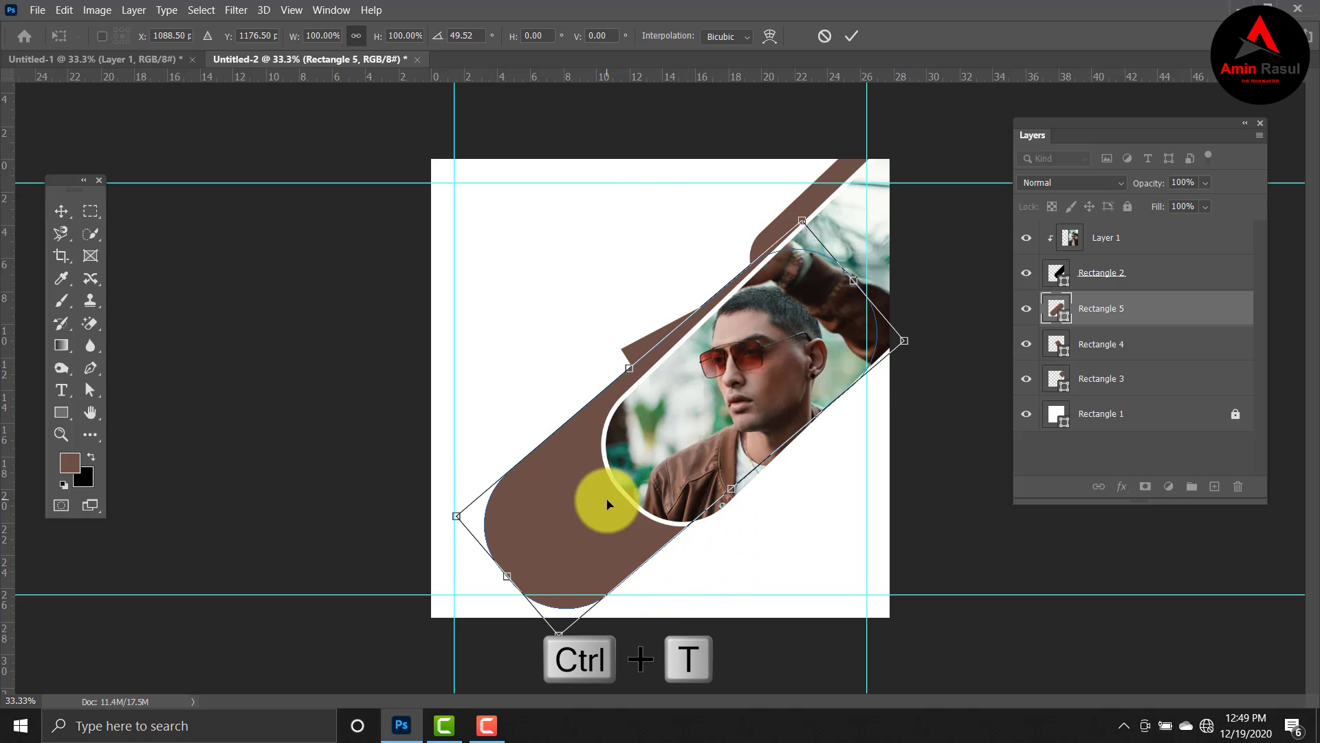
drag(552, 546, 629, 598)
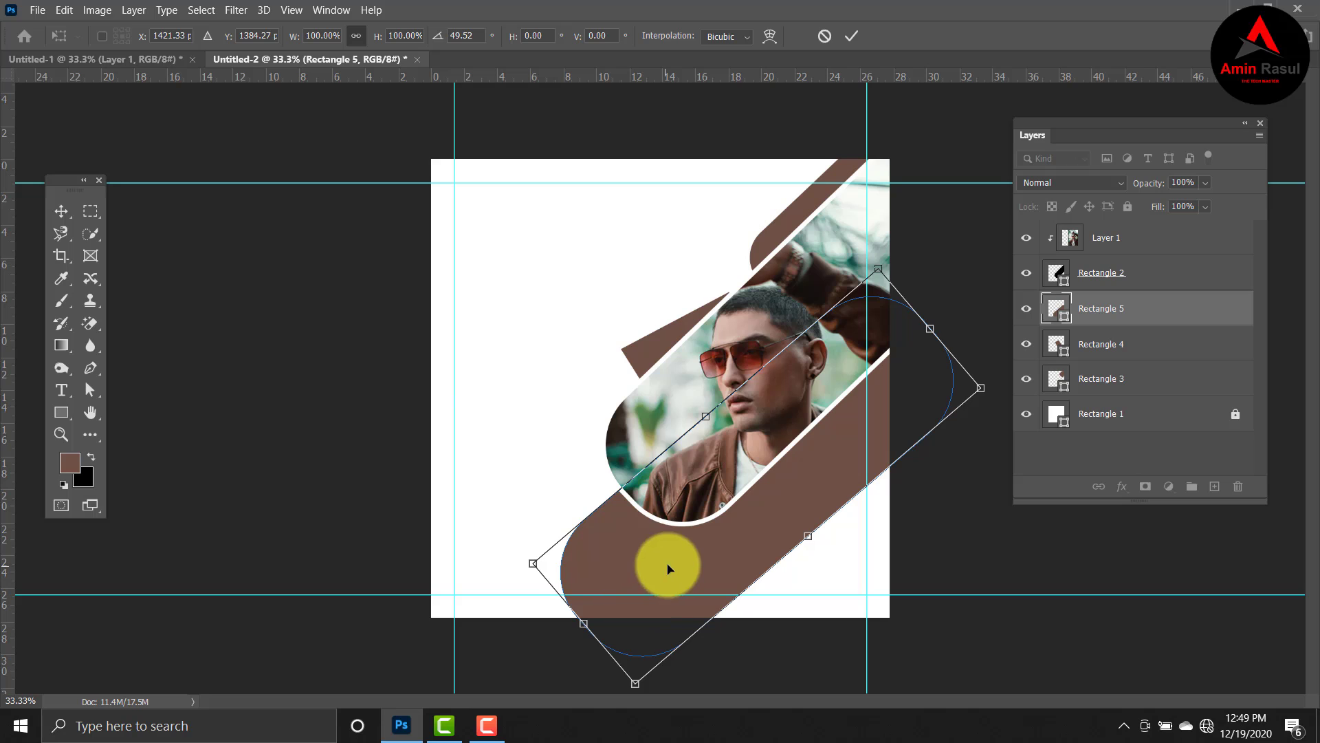
mouse_move(650, 540)
mouse_down()
mouse_move(640, 523)
mouse_move(628, 531)
mouse_up()
double_click(745, 442)
click(988, 484)
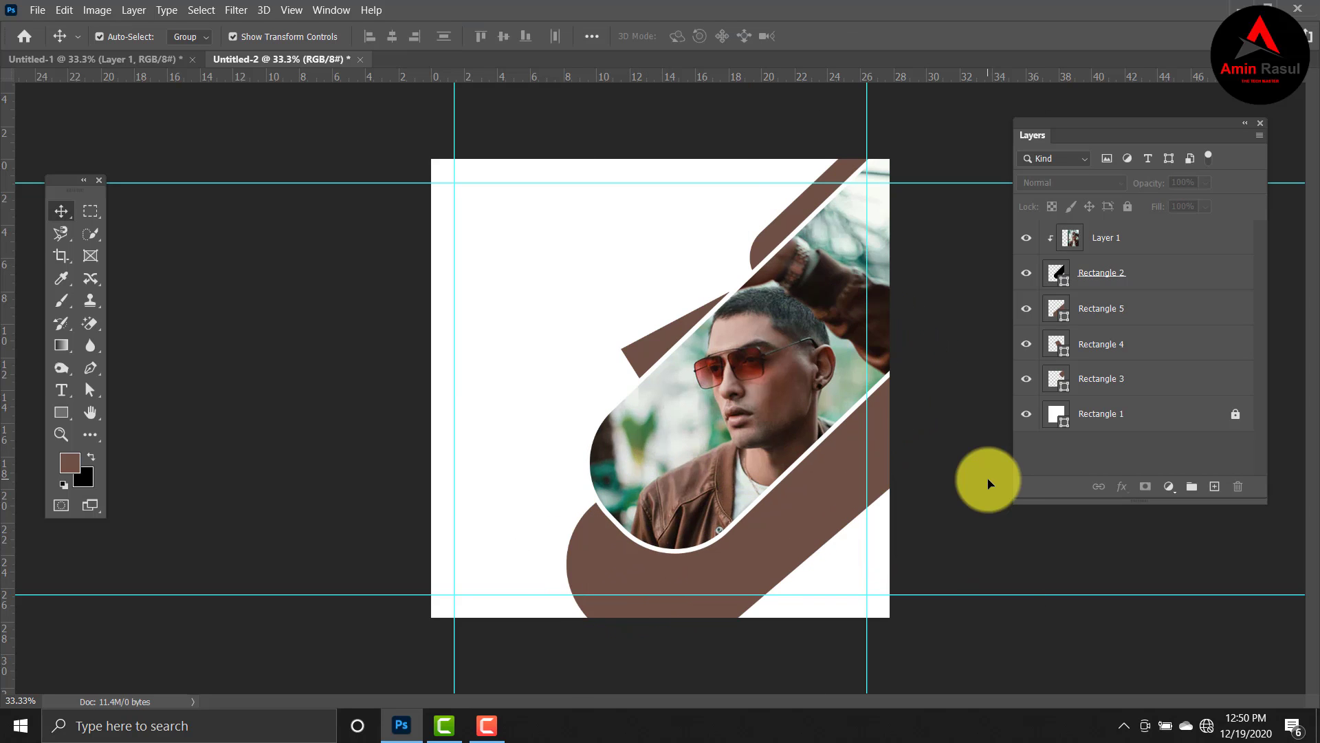
Duplicate Rectangle 5 toward the canvas's lower-left corner and fill the copy with light grey-blue ccd5da.
drag(737, 534, 460, 658)
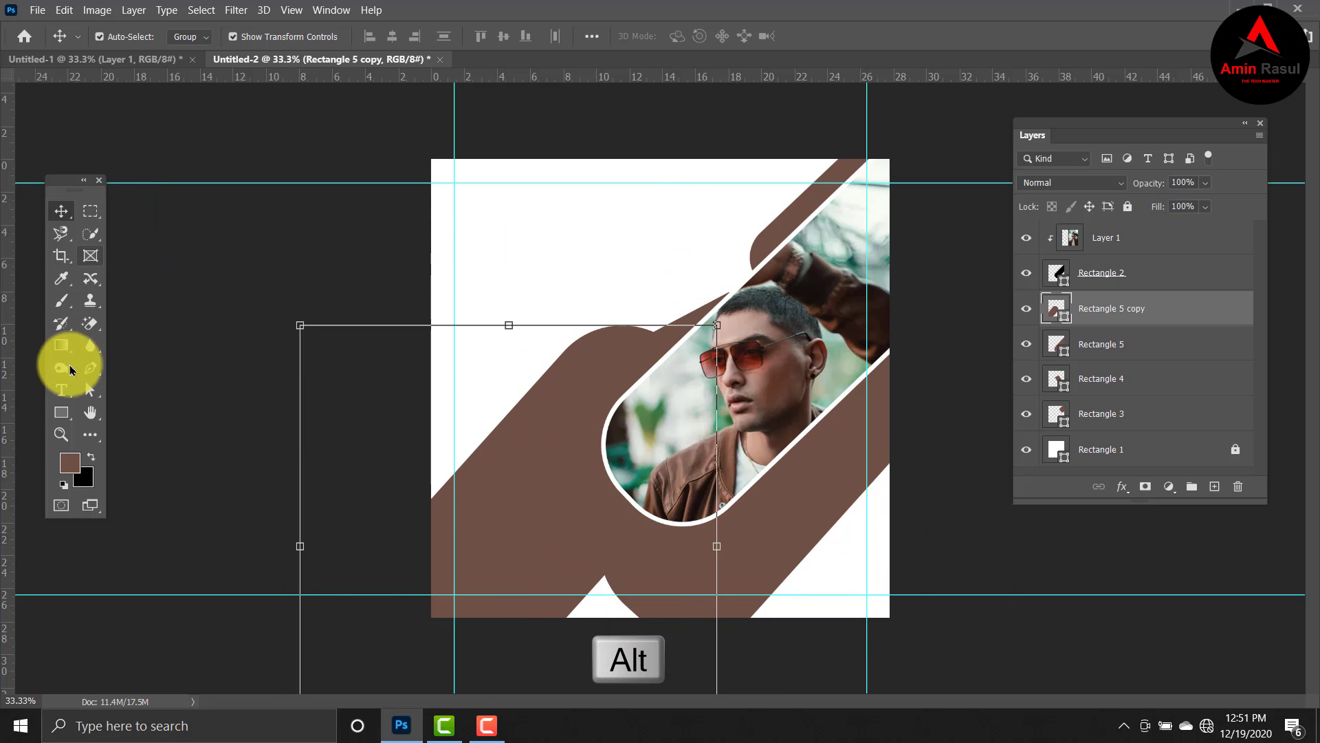
click(60, 412)
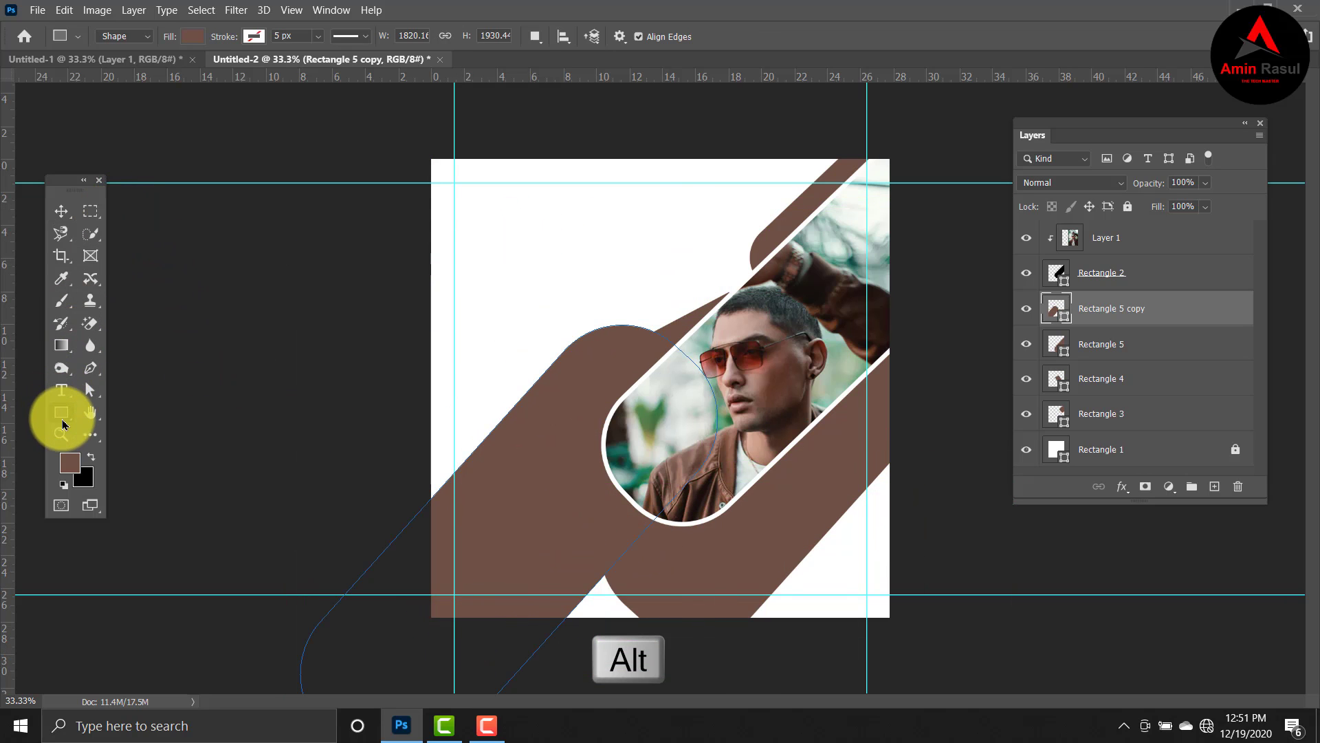
click(194, 36)
click(179, 121)
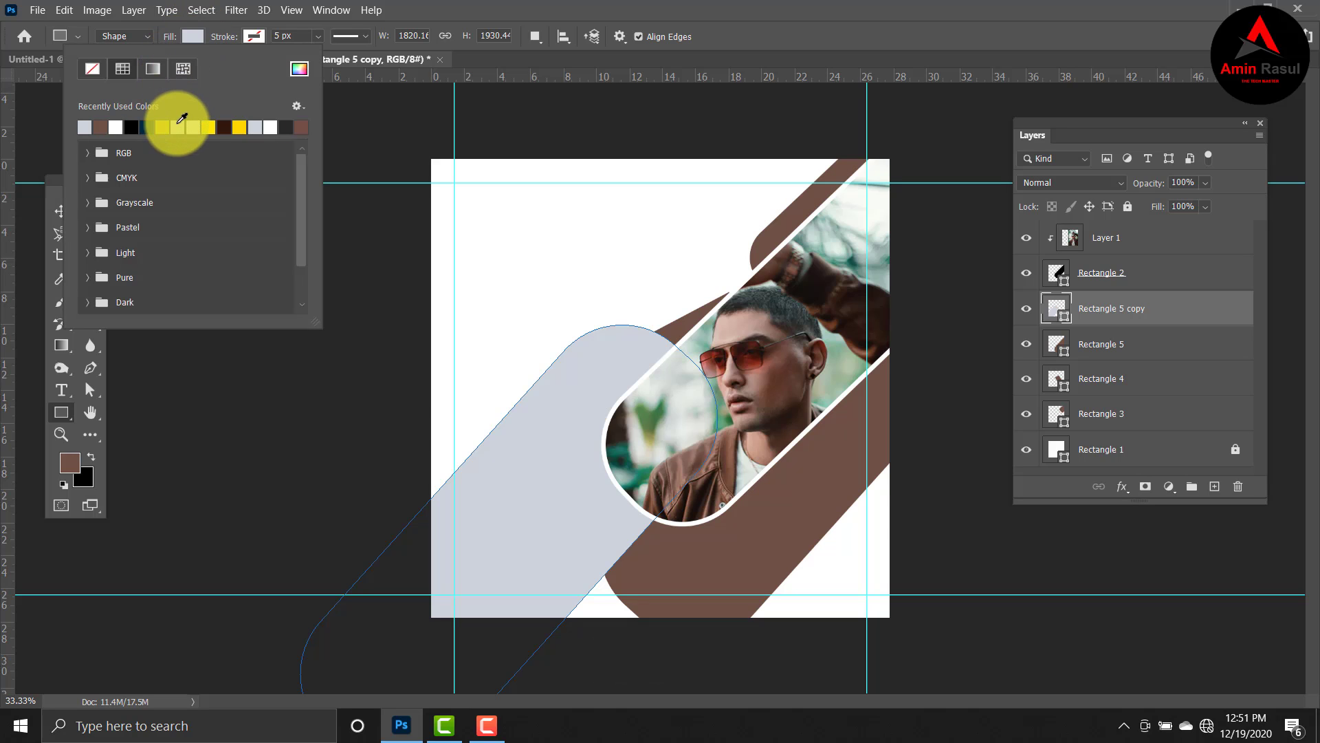
click(193, 38)
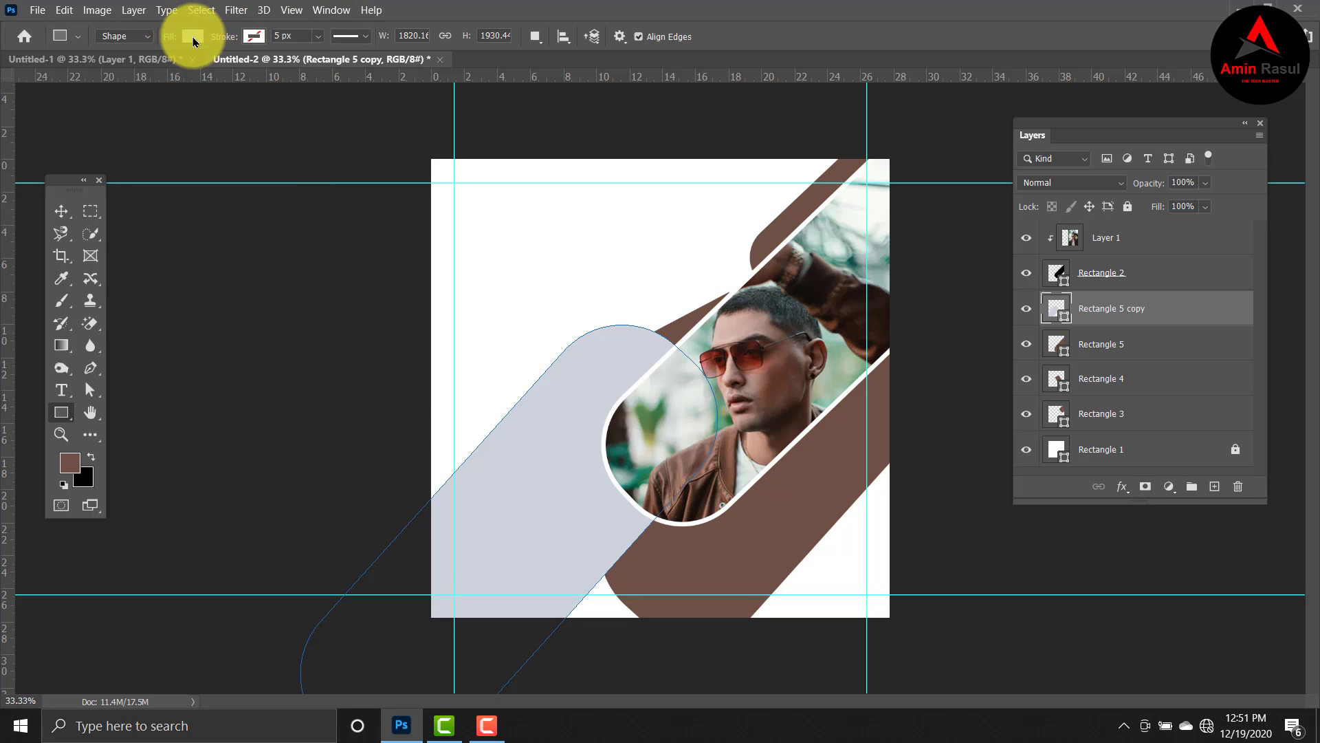
click(193, 39)
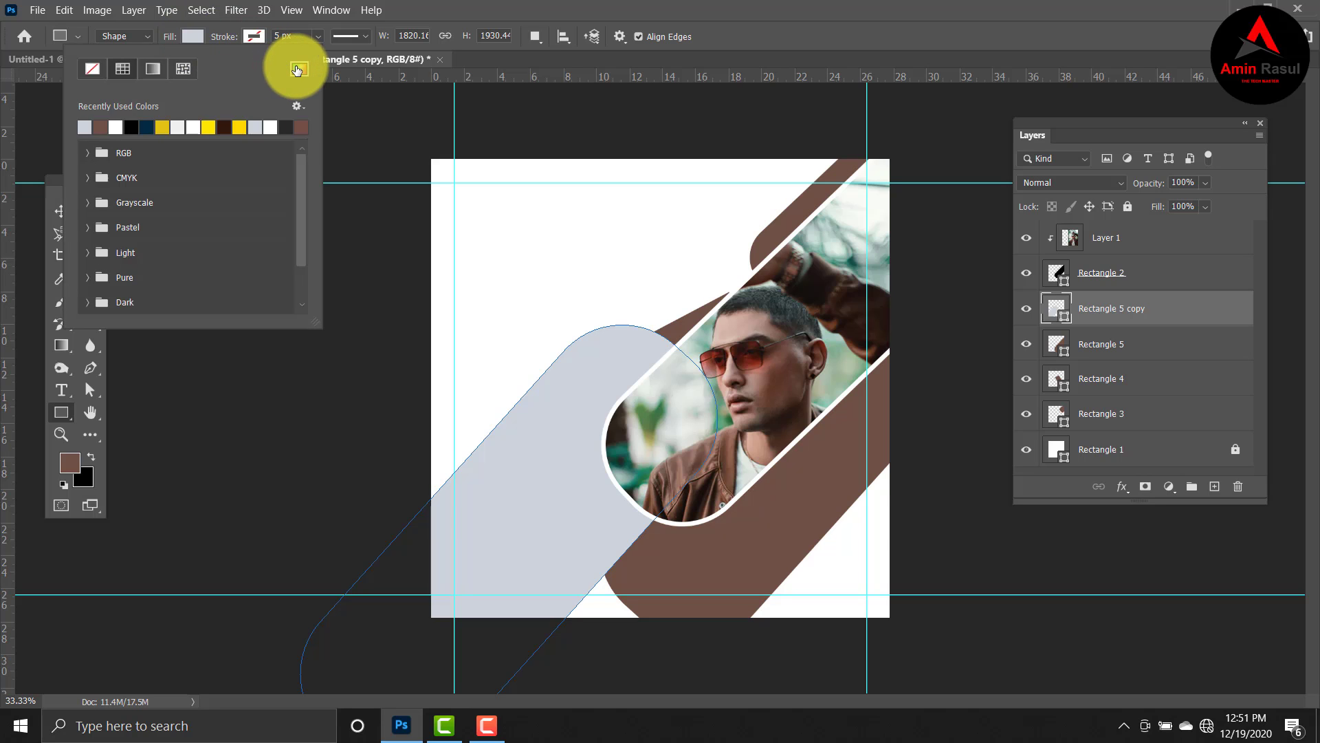
click(298, 69)
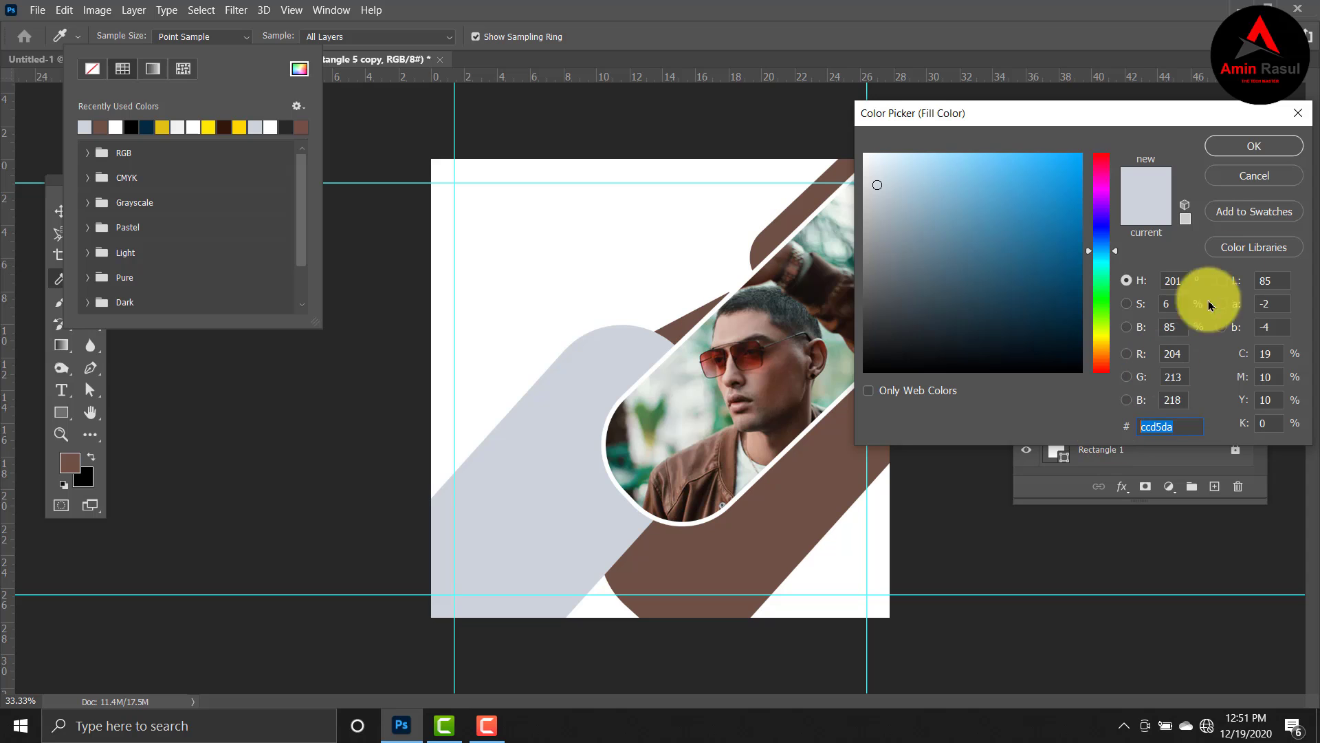
click(1279, 147)
click(1279, 148)
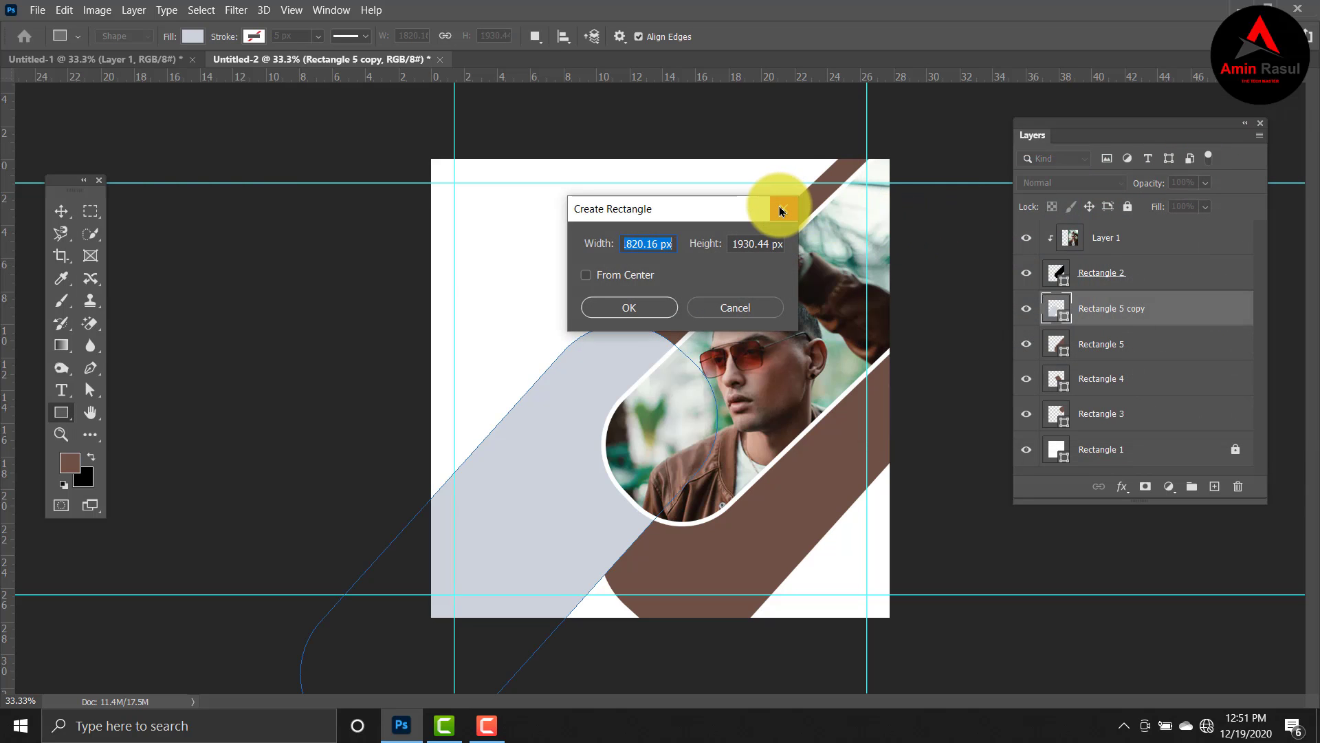
key(Escape)
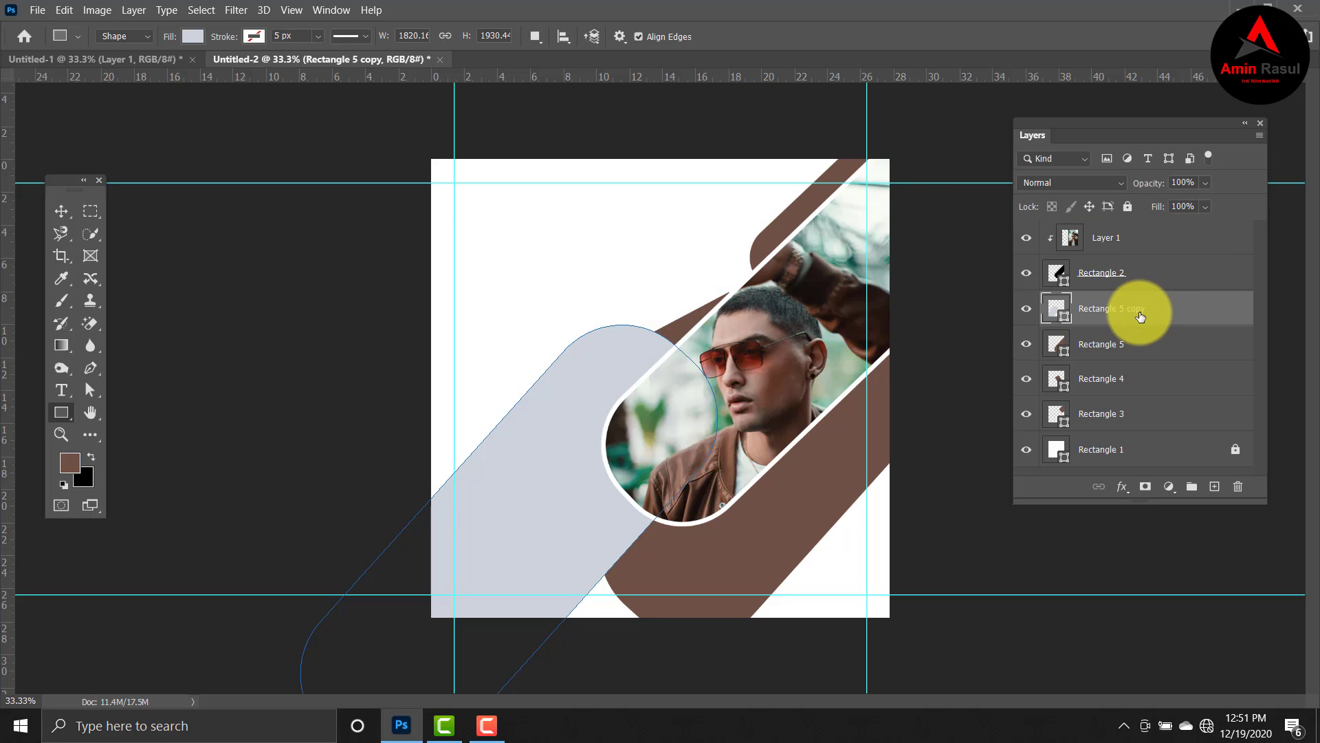
Place the Rectangle 5 copy layer beneath Rectangle 4 and shift the grey shape down-left toward the canvas's lower-left corner.
drag(1141, 316, 1136, 410)
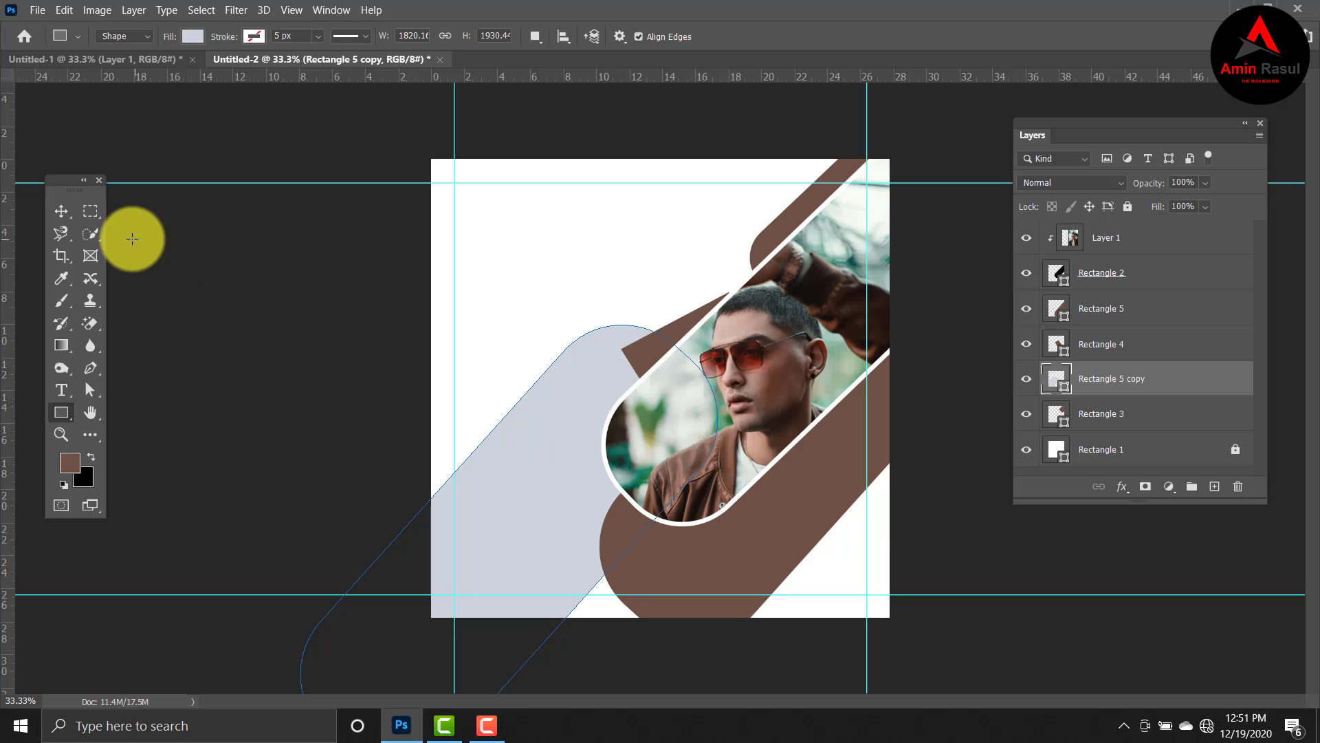
click(61, 211)
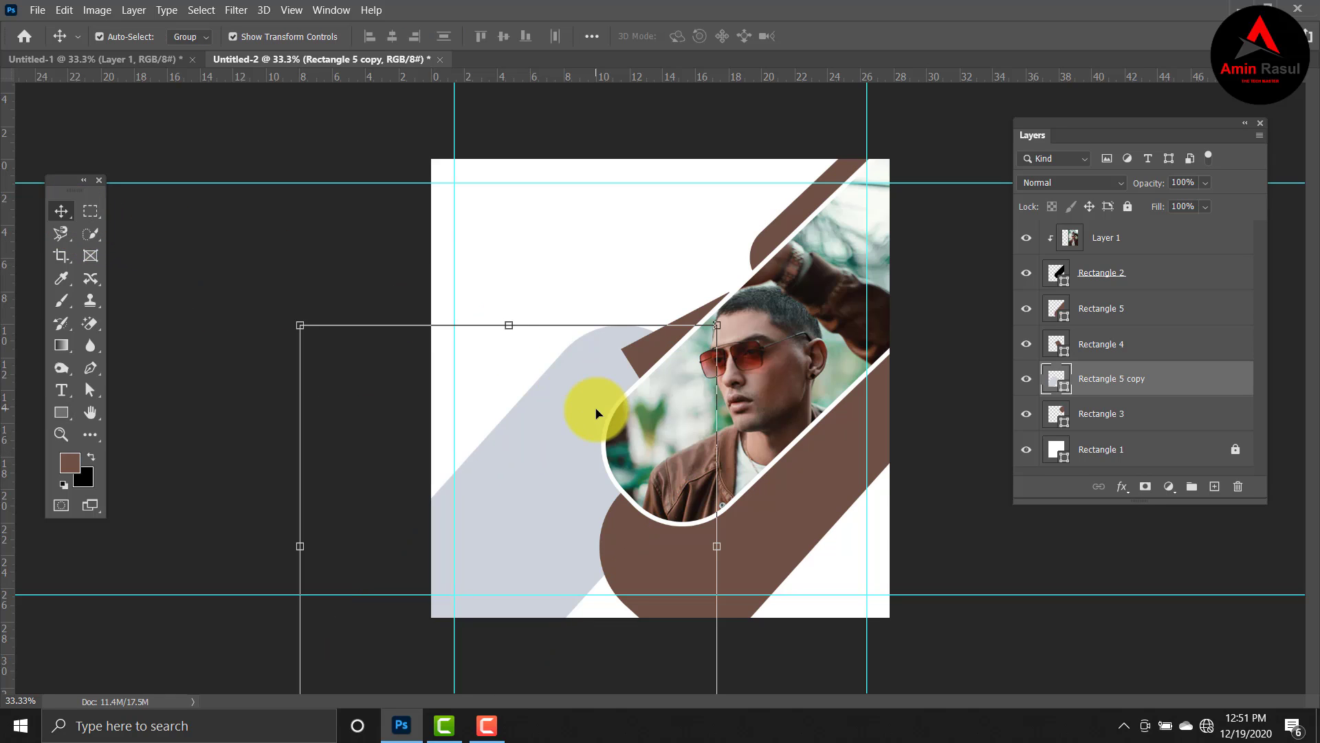
drag(560, 471, 464, 646)
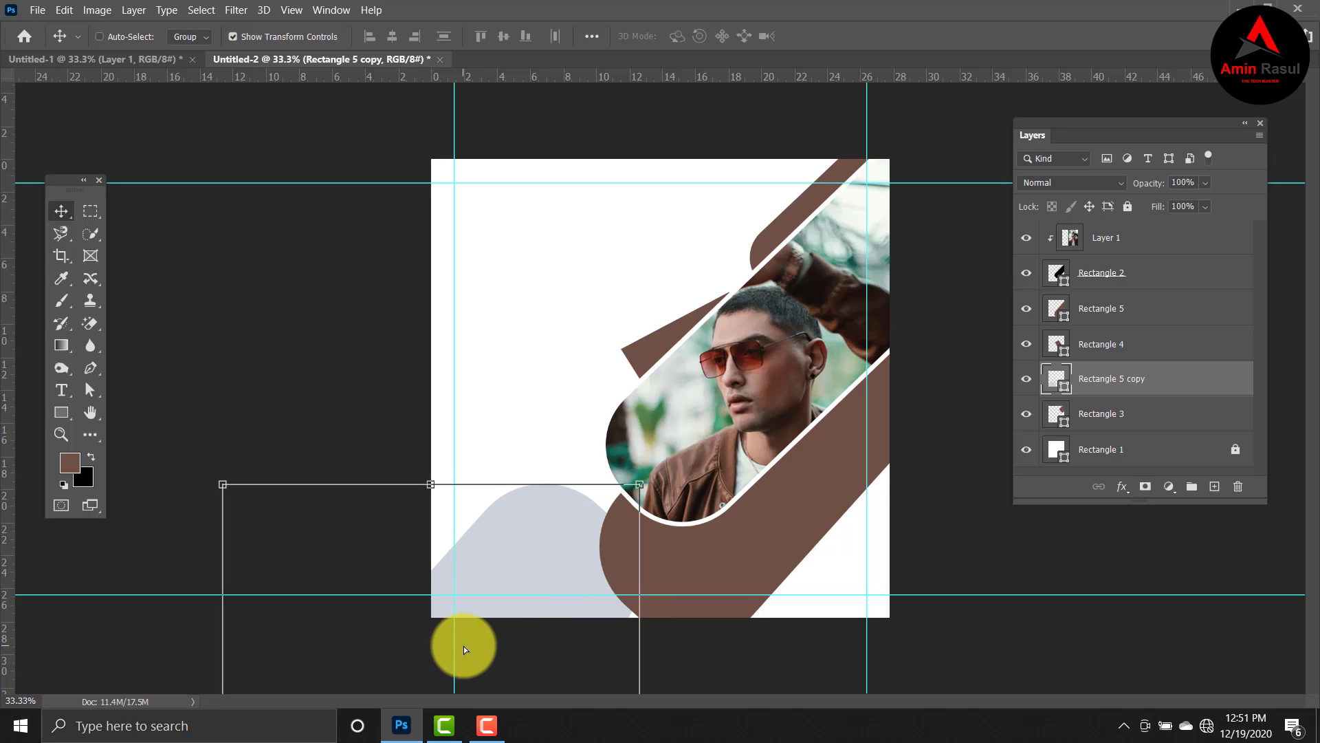
Scale the grey copy to about 75%, rotate it by about 14.4°, and place it beside the brown shape in the canvas's lower-left corner.
key(ctrl+minus)
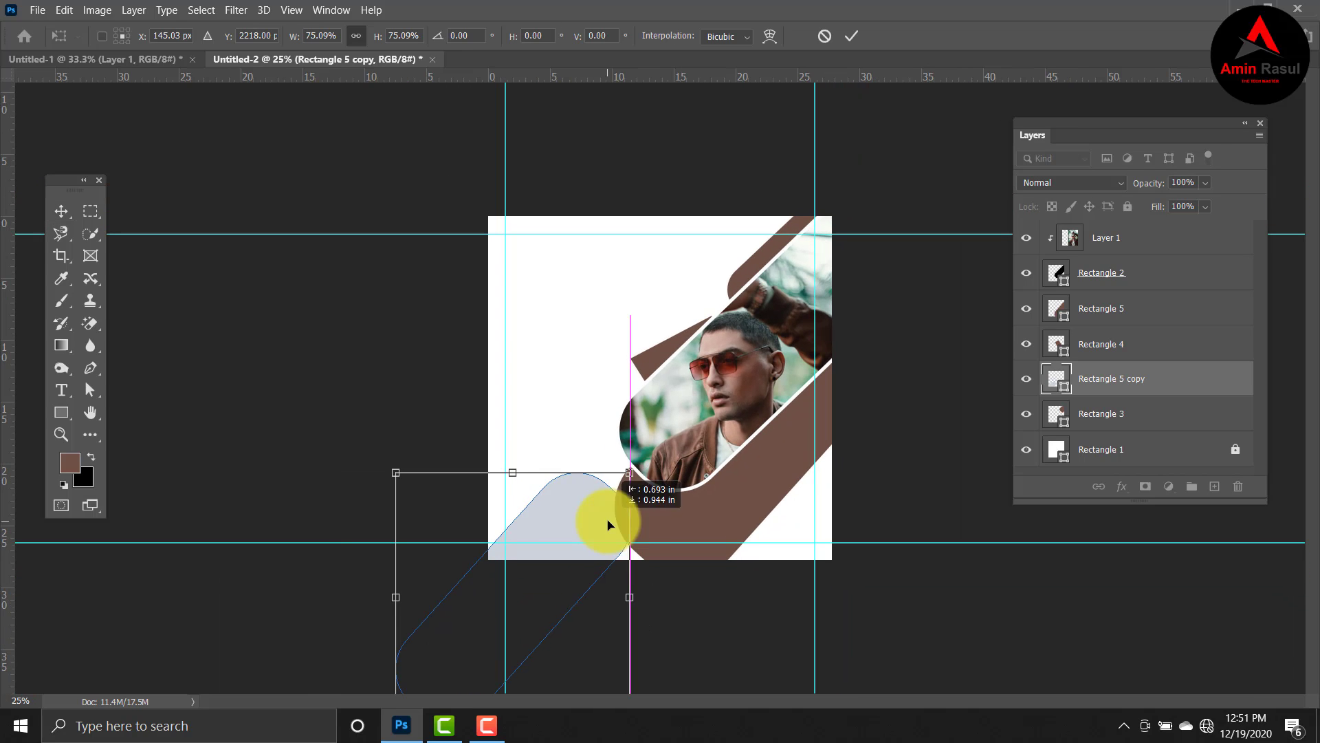
drag(607, 524, 631, 524)
key(ctrl+t)
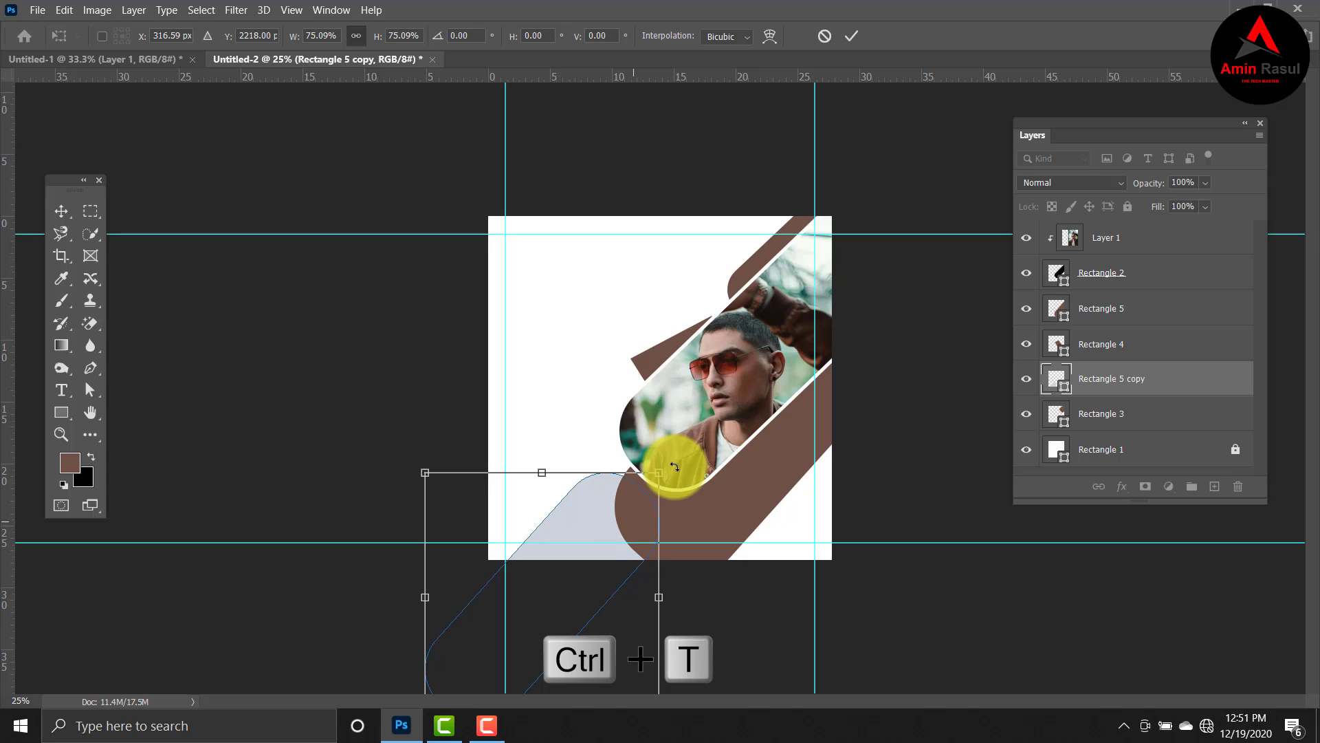
drag(672, 468, 711, 502)
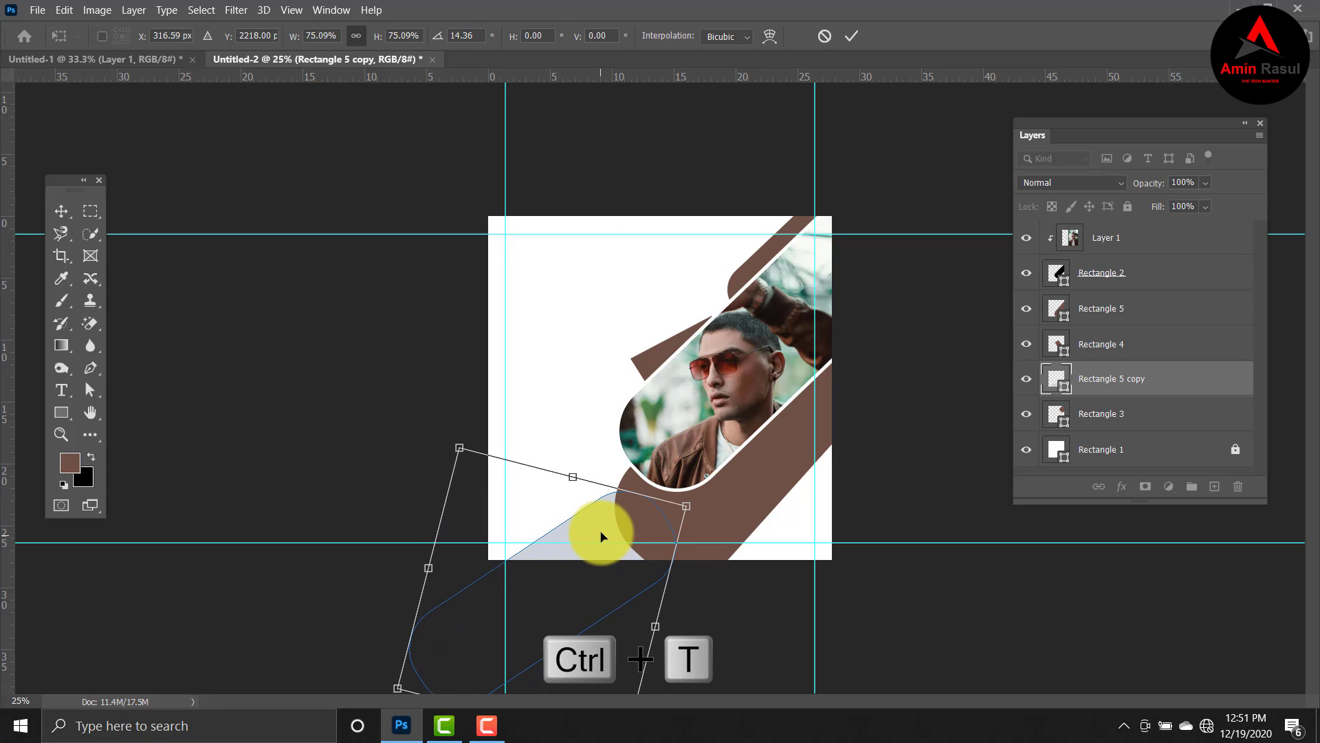
drag(601, 536, 587, 518)
key(Return)
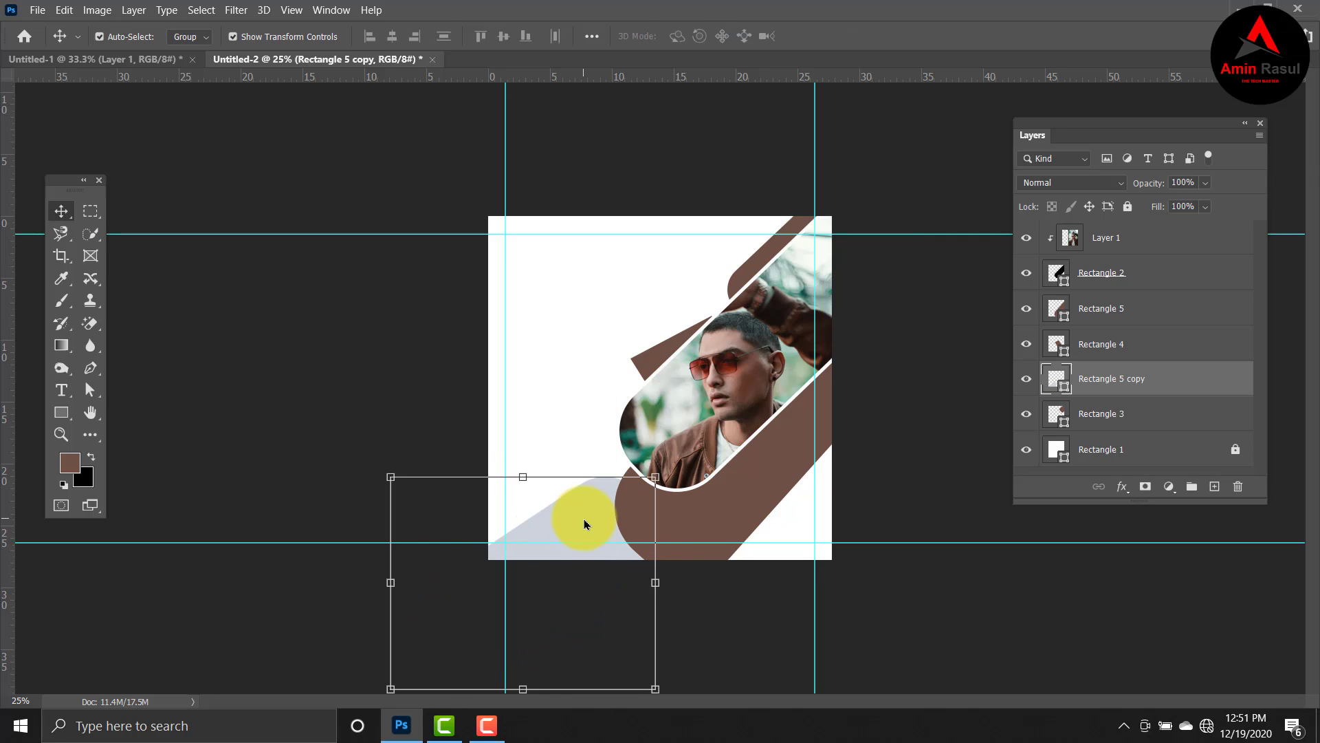
click(1009, 583)
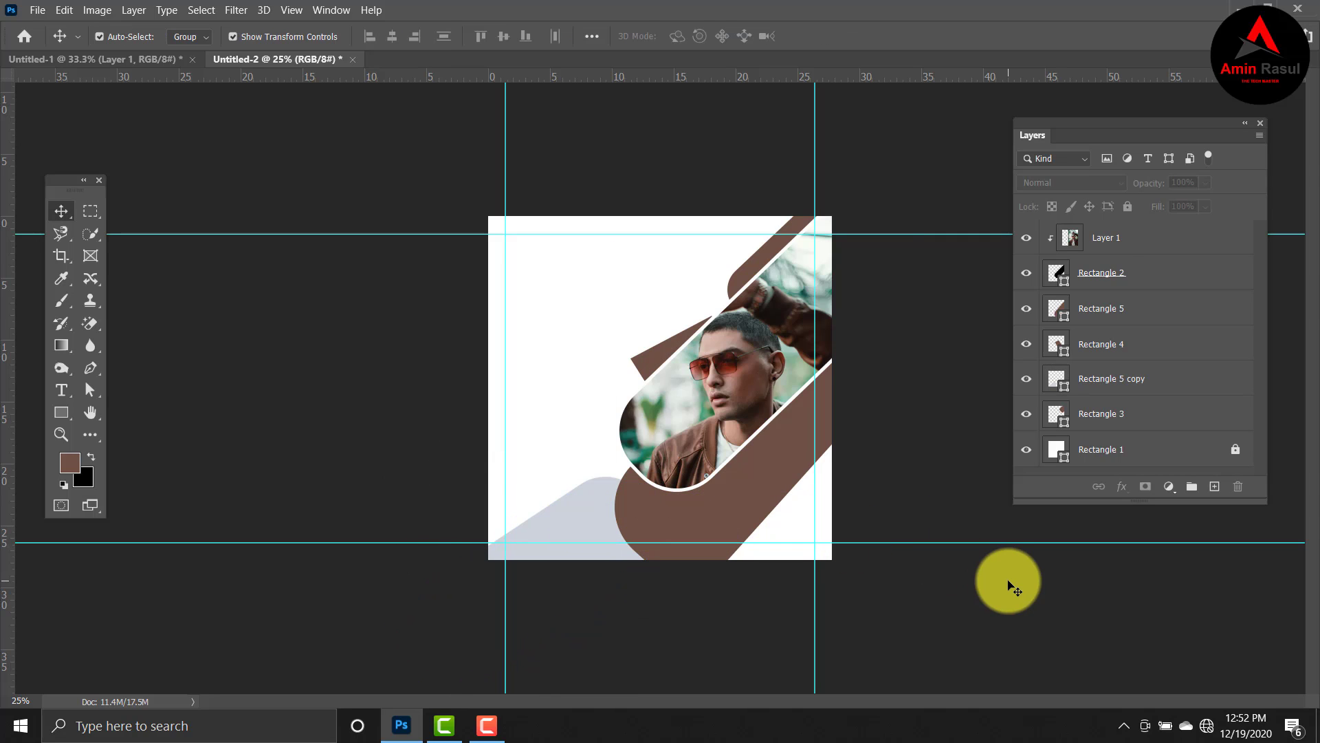
Group all layers from Layer 1 down to Rectangle 3 and name the group SHAPE.
click(1098, 244)
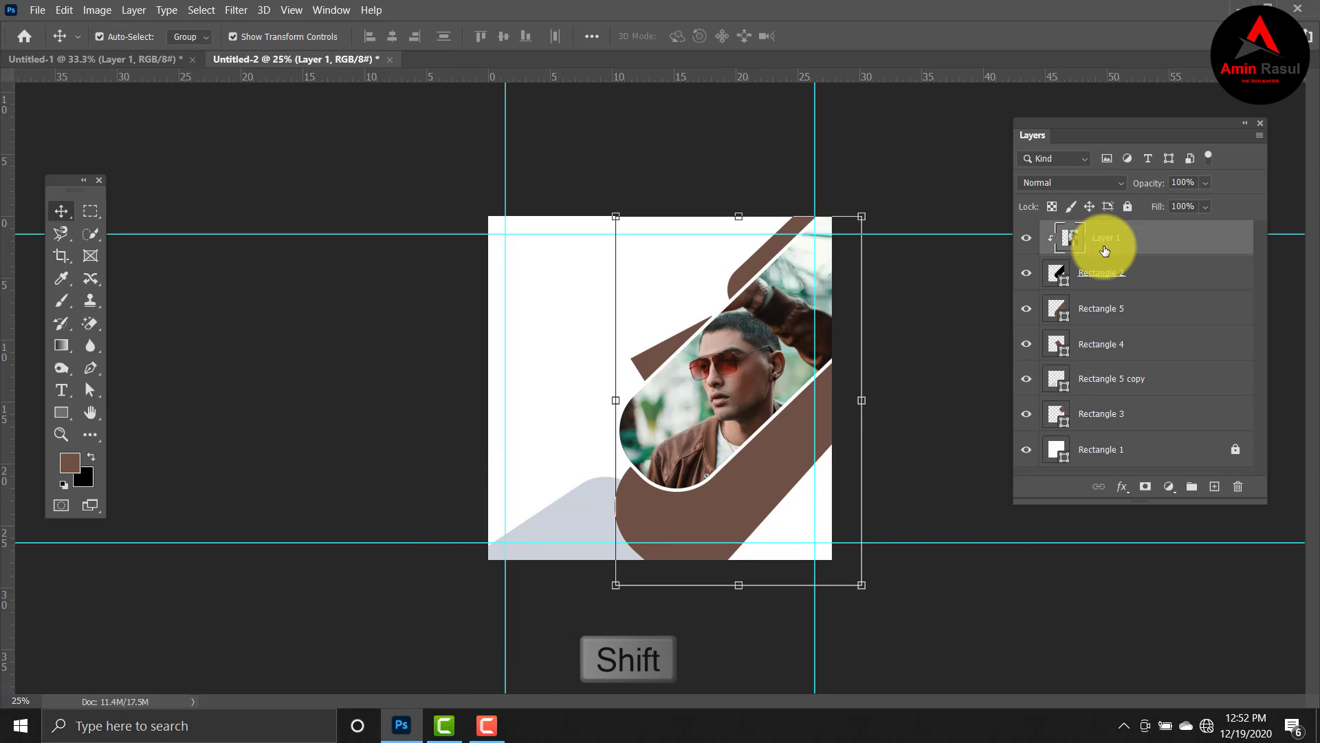
shift+click(1107, 422)
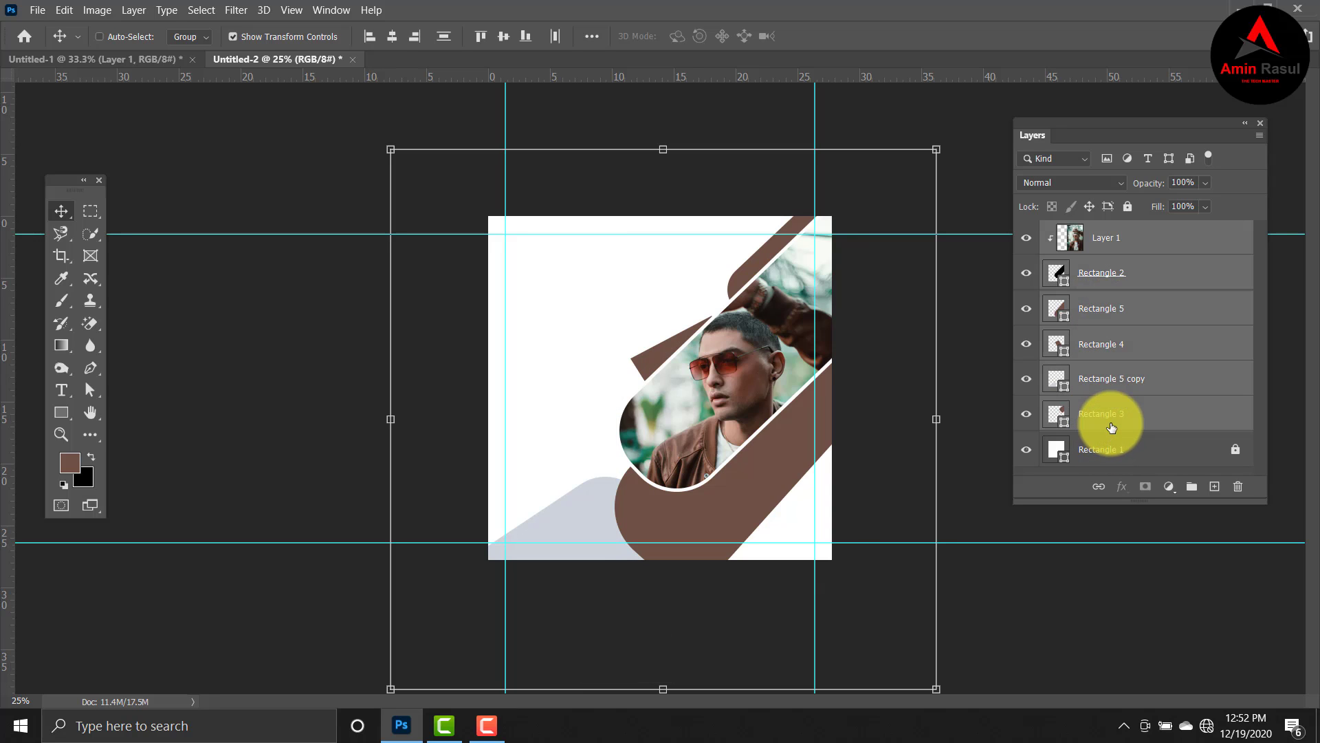
key(ctrl+g)
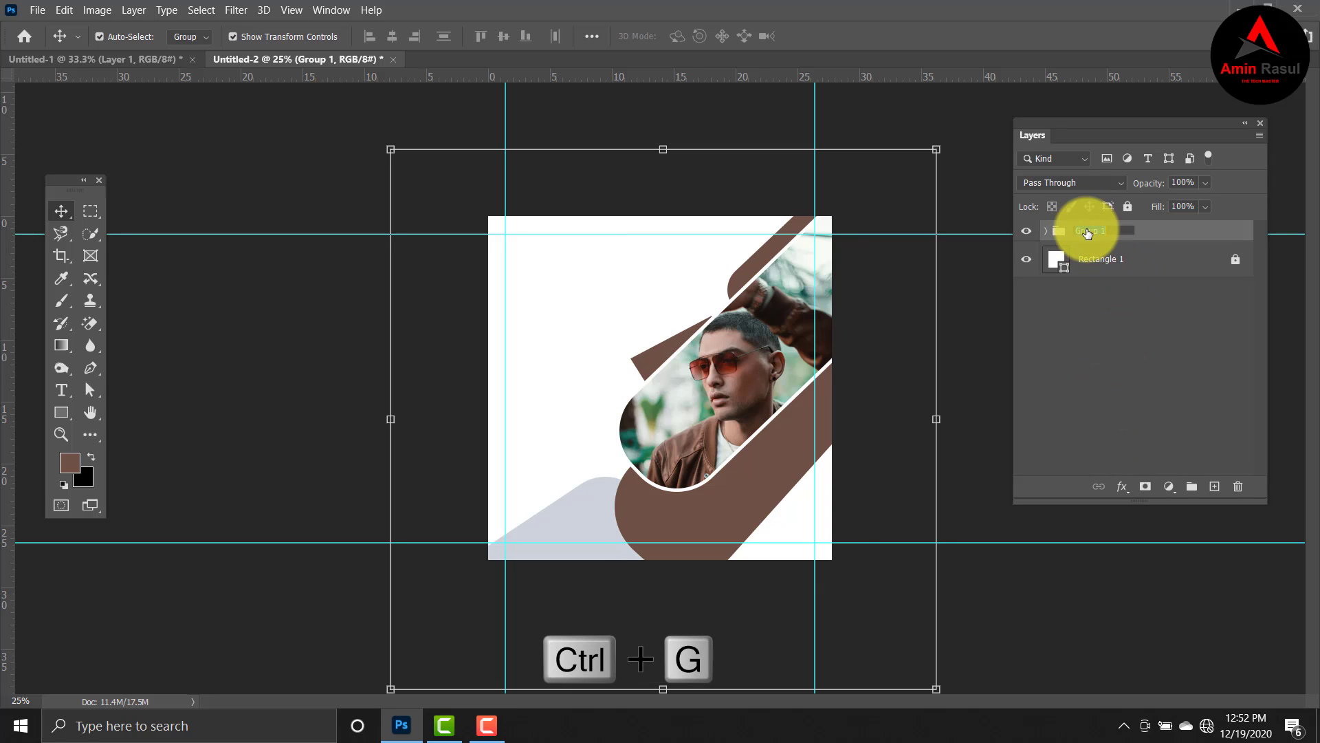
key(BackSpace)
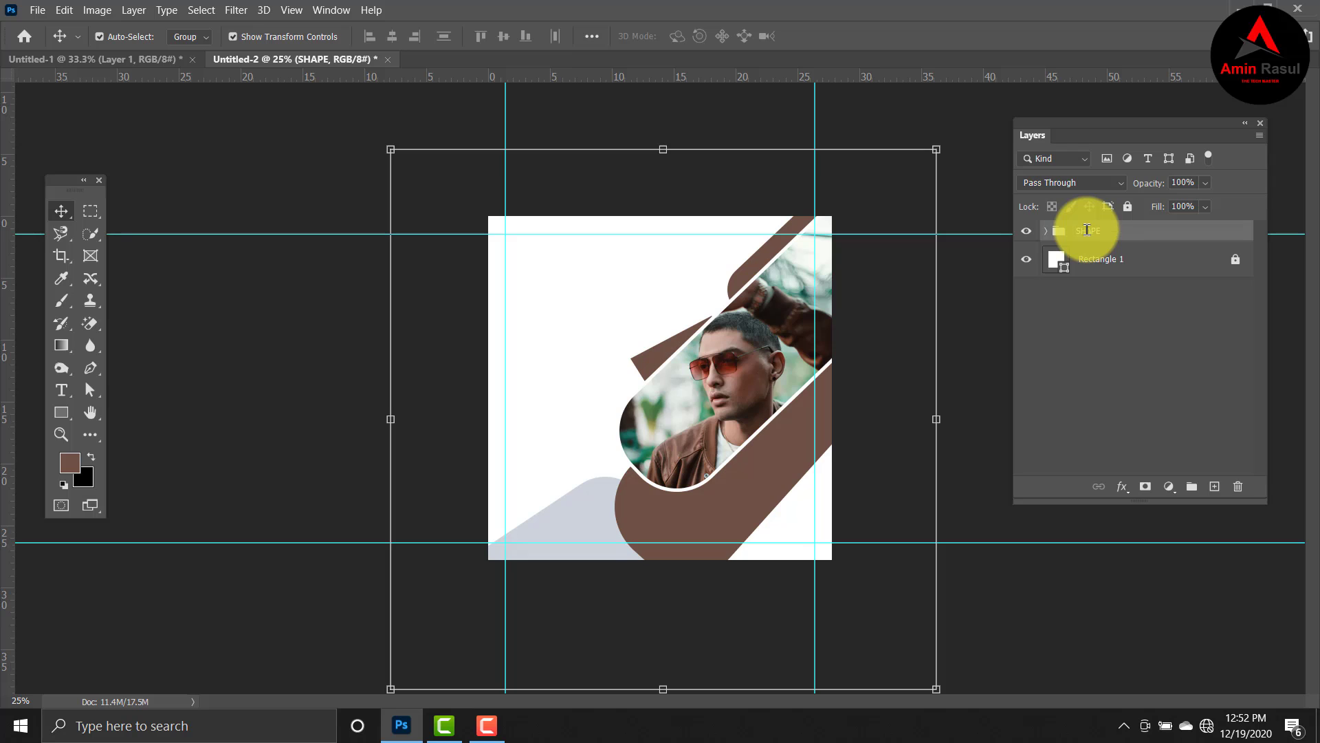
key(Return)
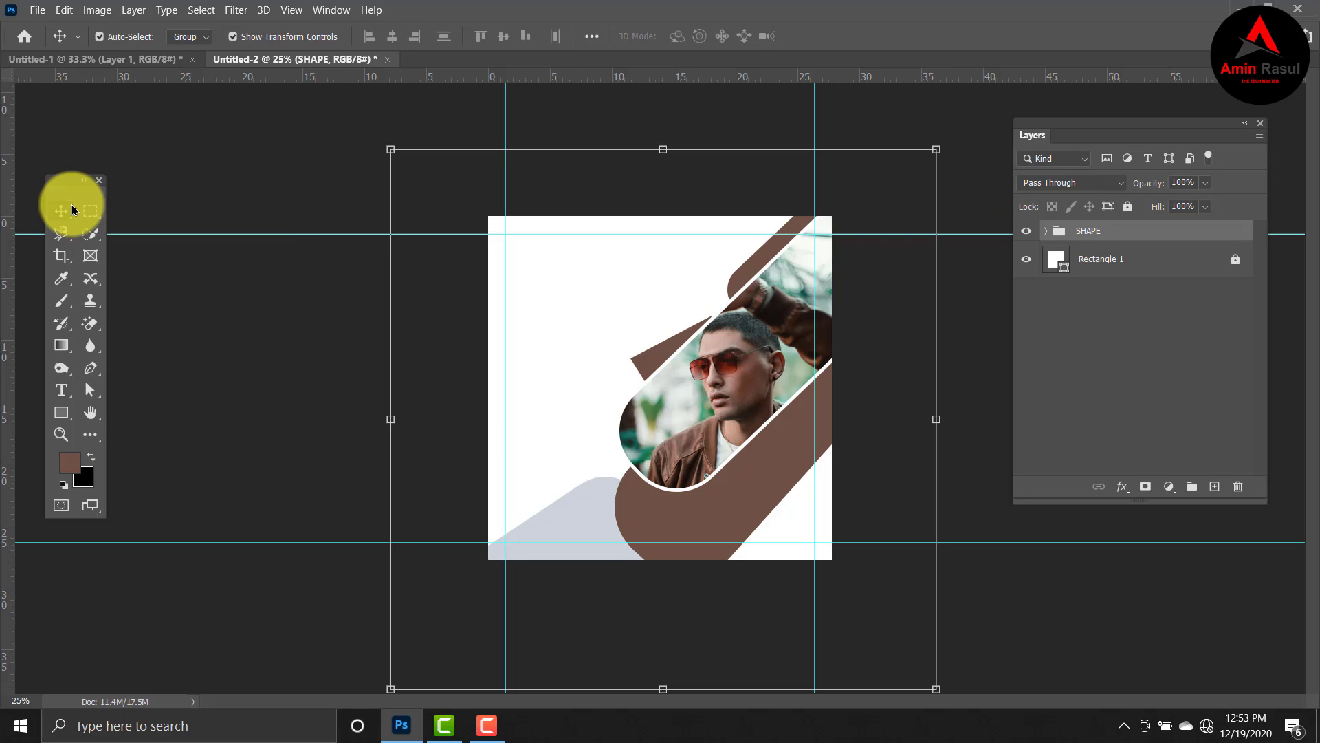
click(879, 324)
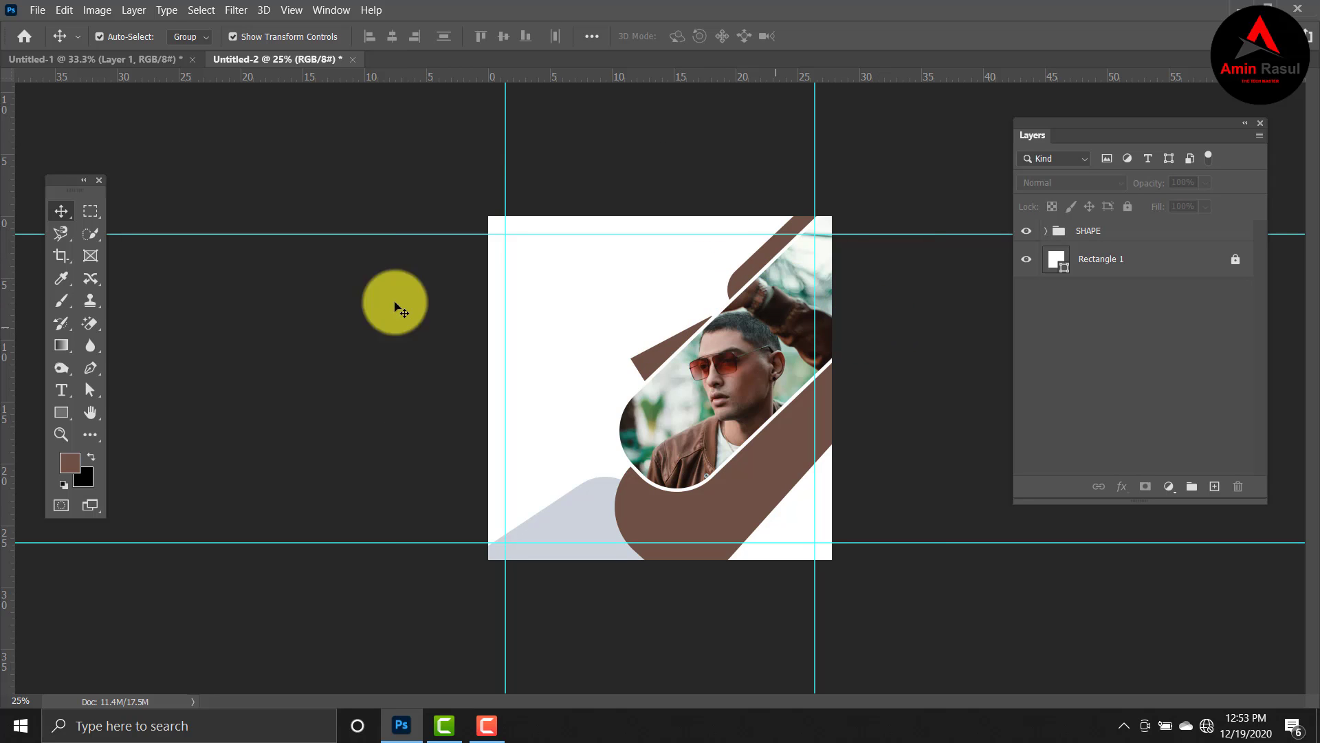
Configure the Type tool with the LEMON MILK font in Medium weight at 100 pt.
click(59, 390)
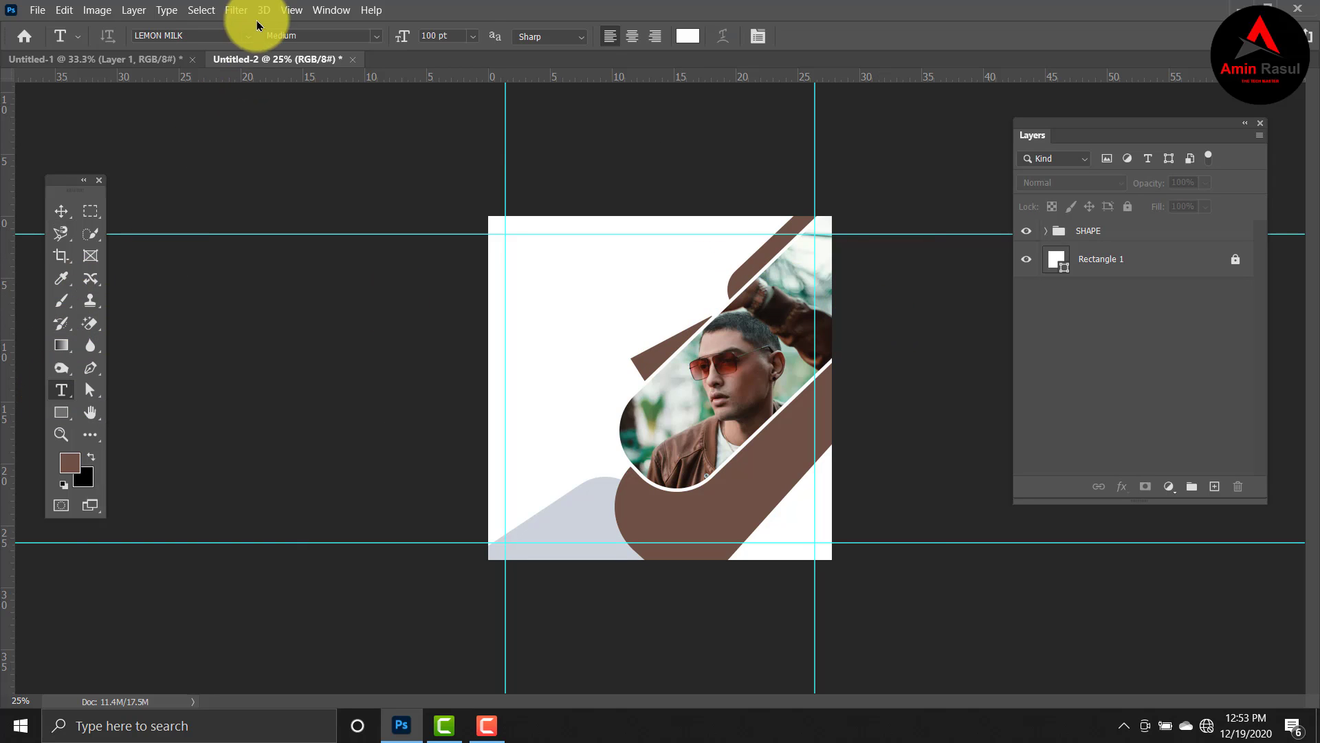
click(207, 35)
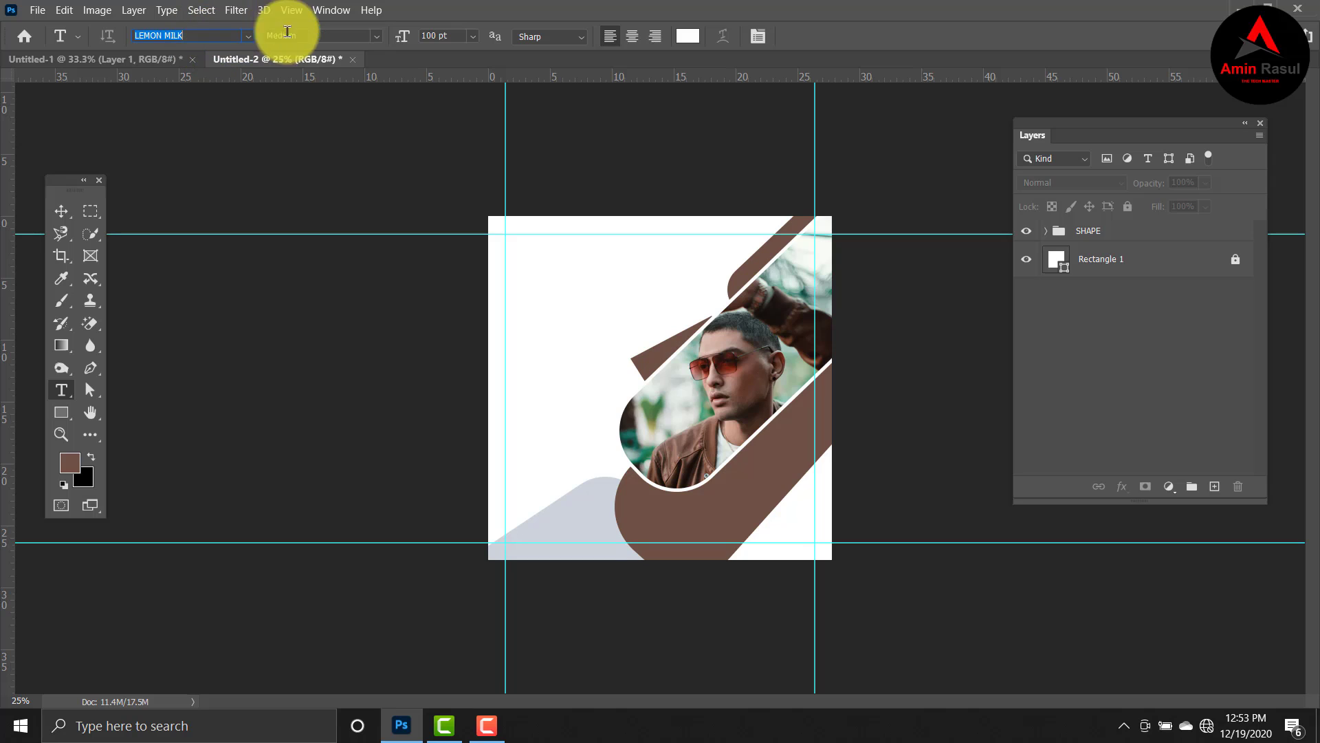
click(377, 35)
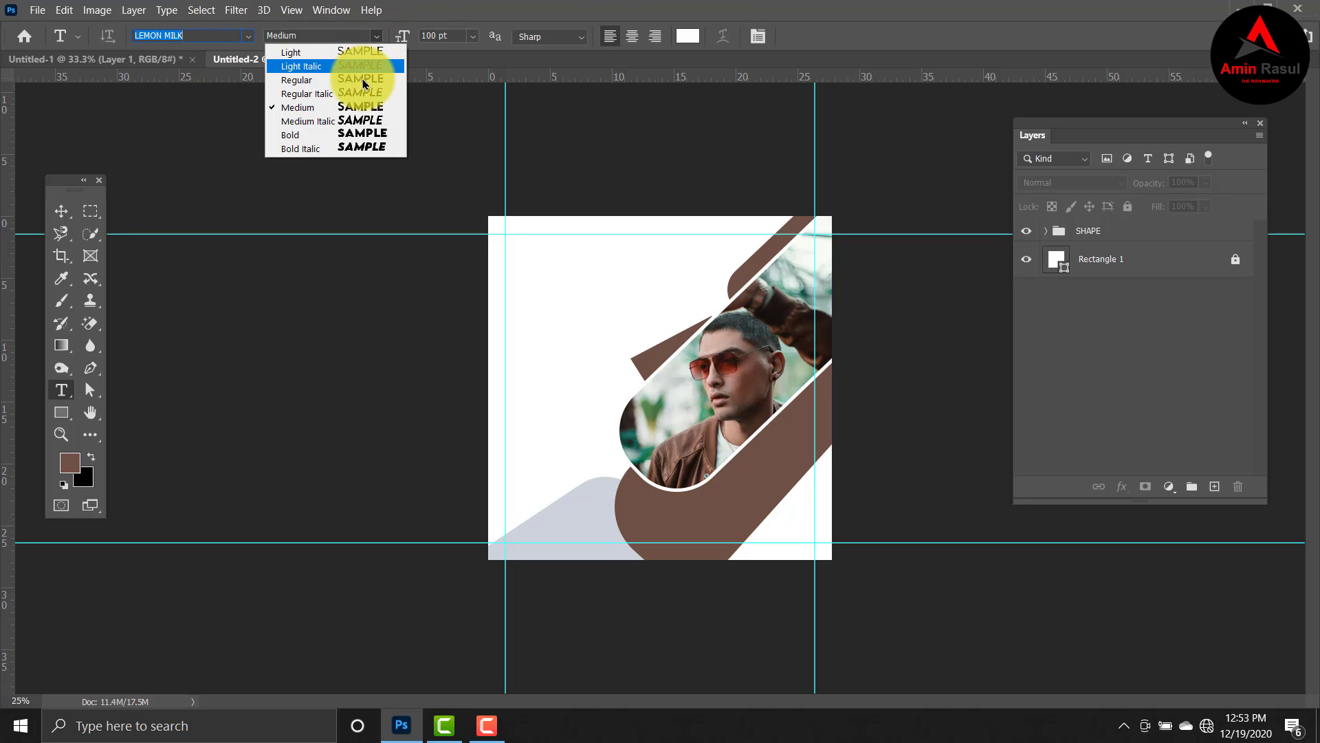
click(357, 109)
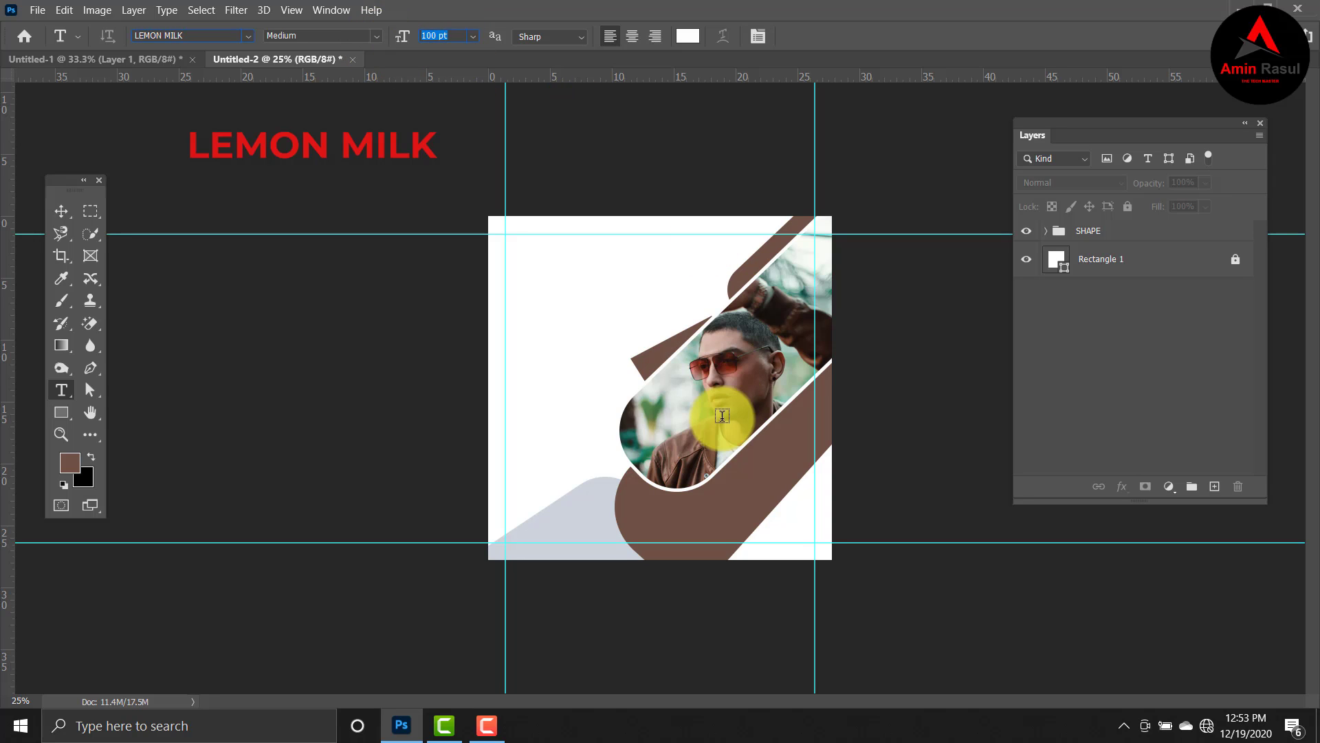
Add the white text "50%" on the lower brown shape, just above the bottom margin guide.
click(679, 523)
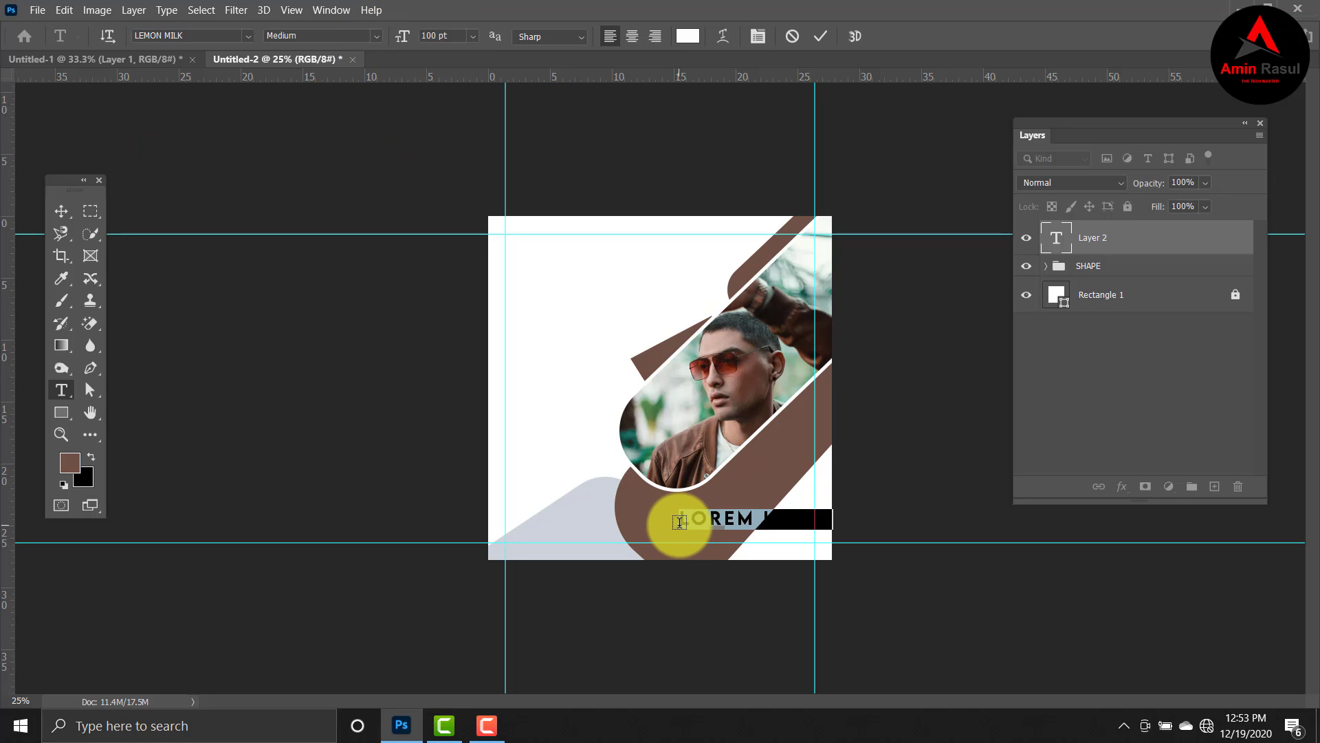
click(680, 522)
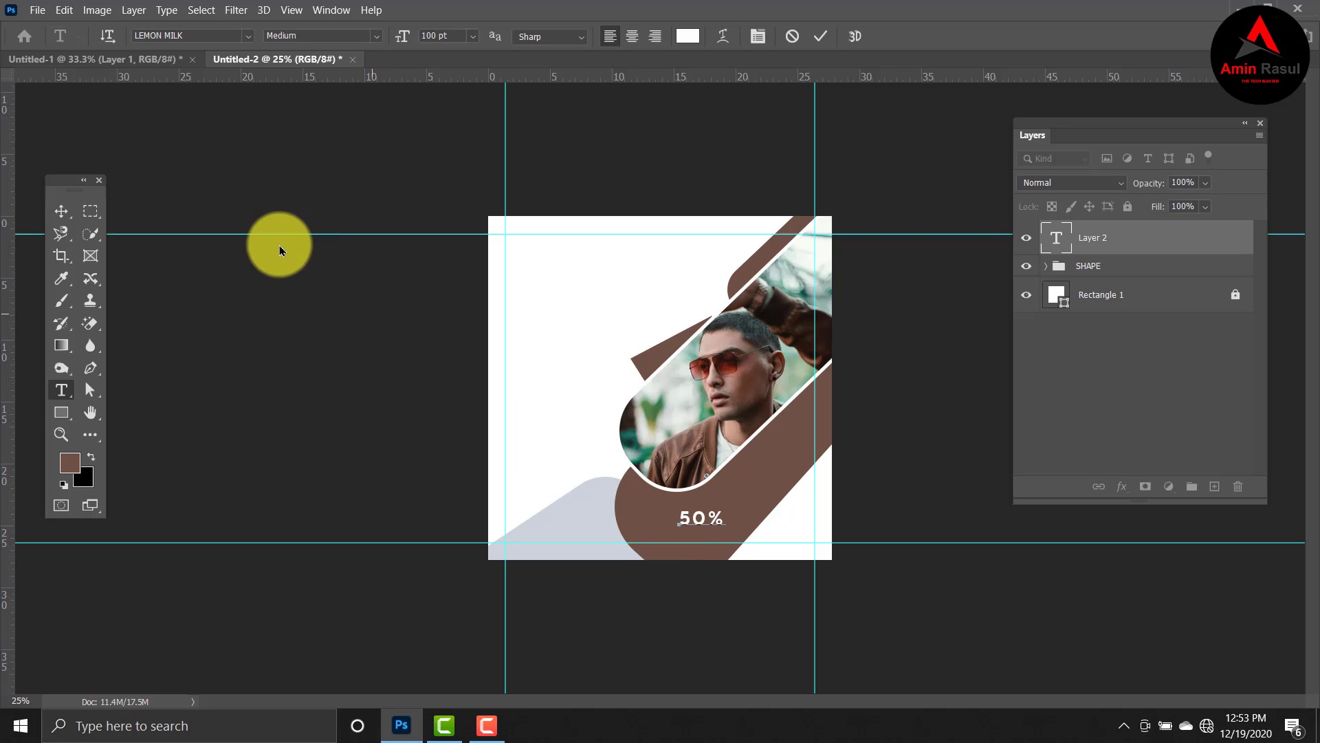
click(66, 216)
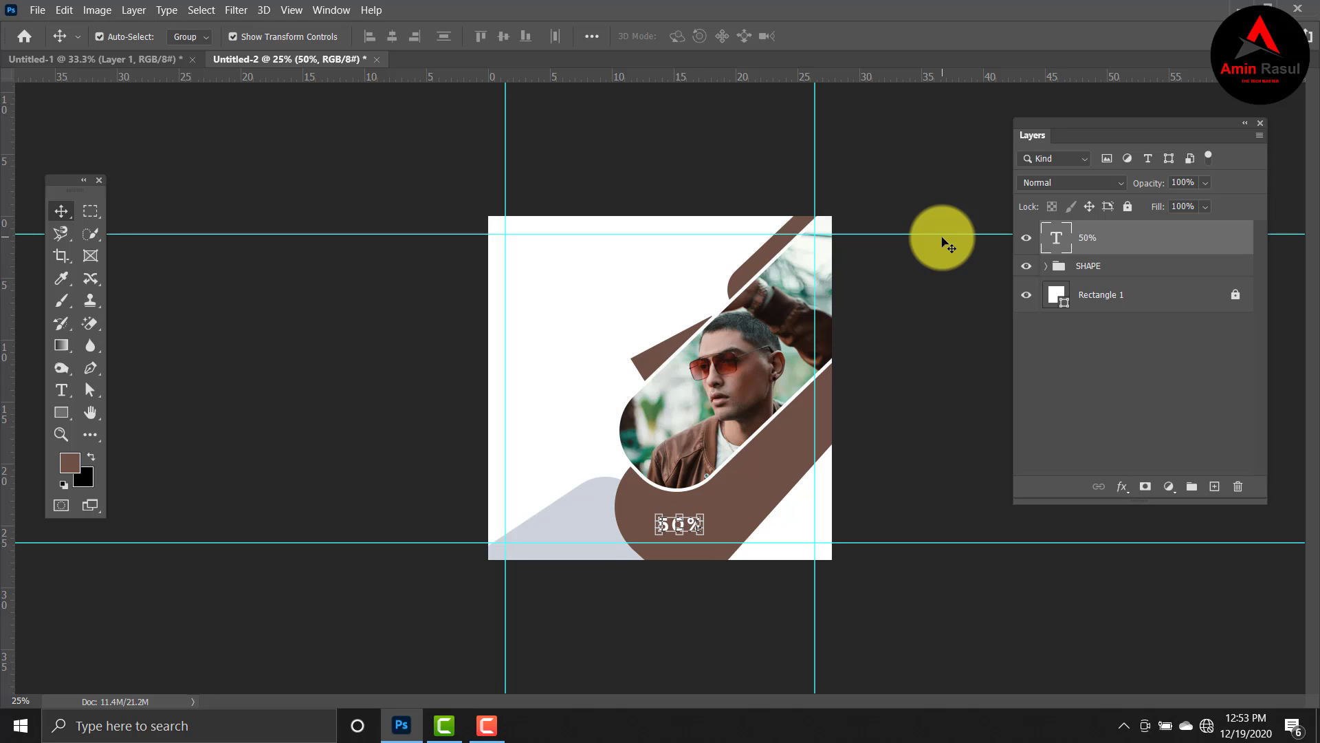
click(950, 377)
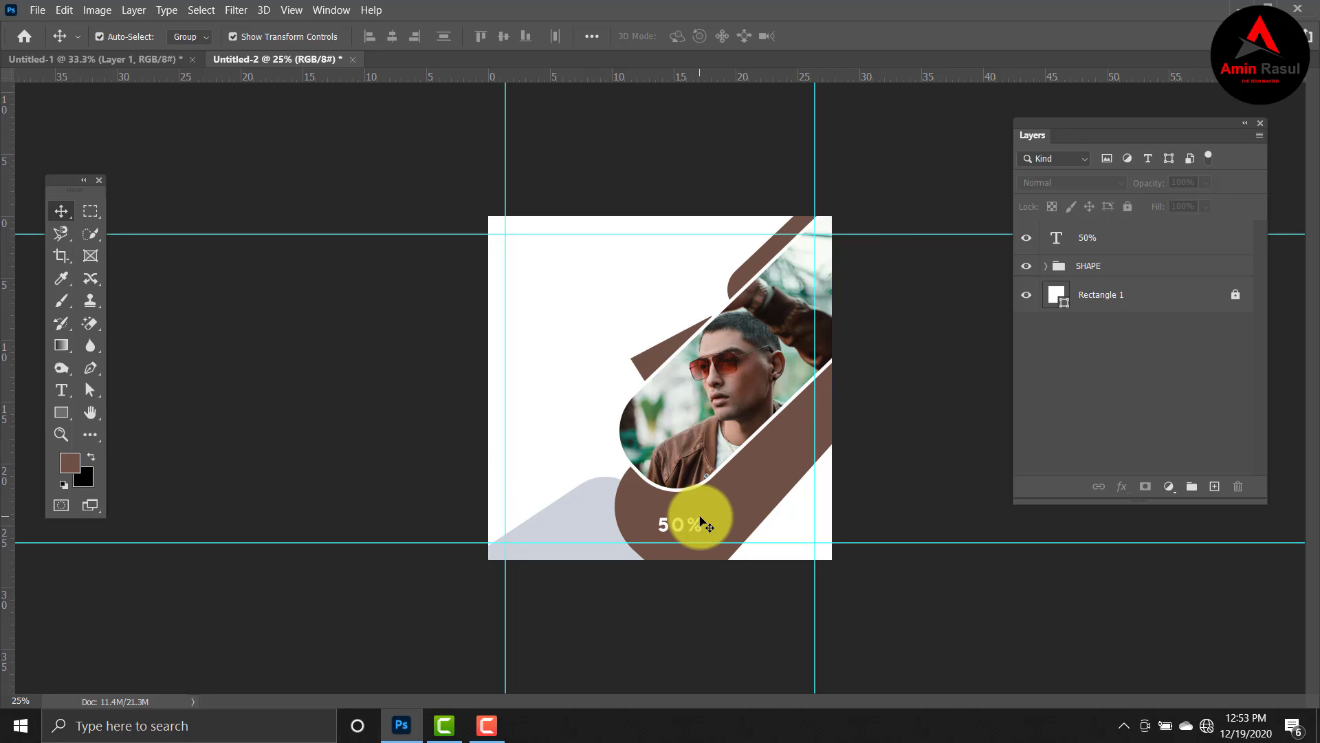
Start a new text layer just above "50%" on the brown shape, set to 50 pt in Light weight.
click(59, 389)
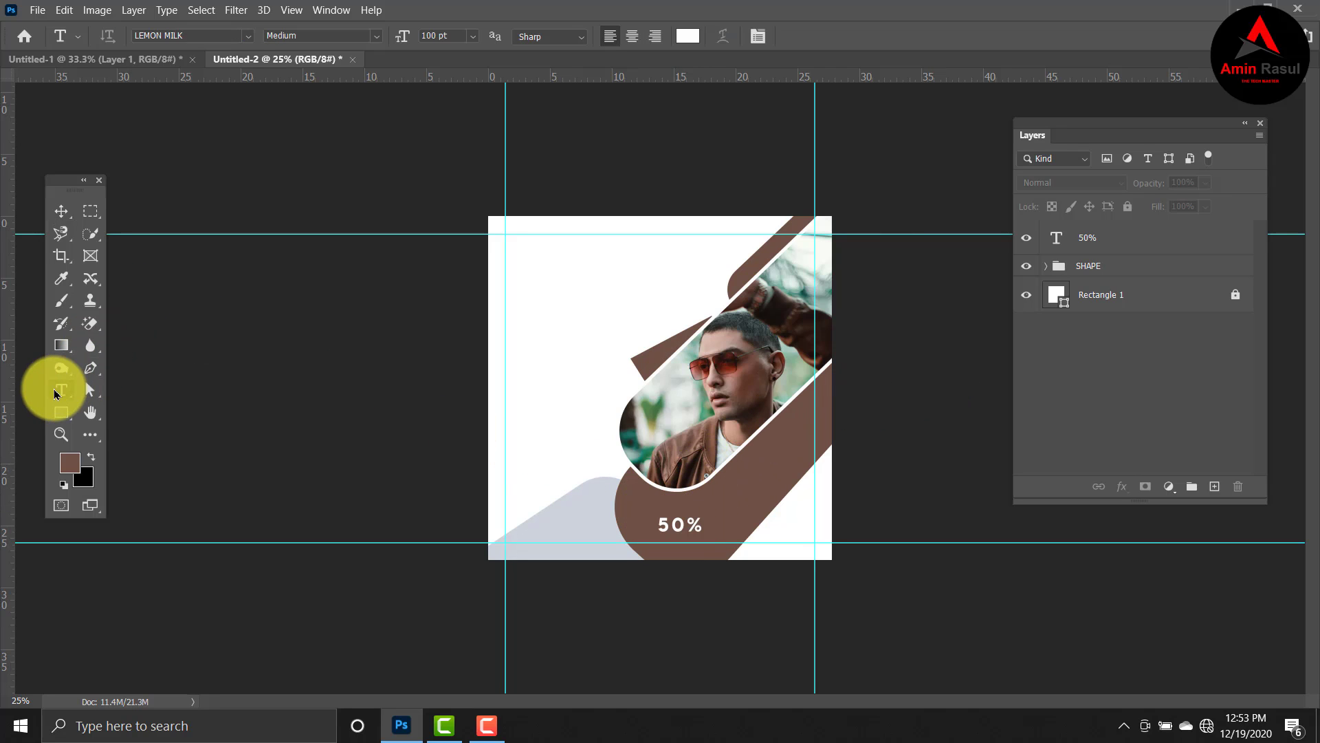
click(683, 510)
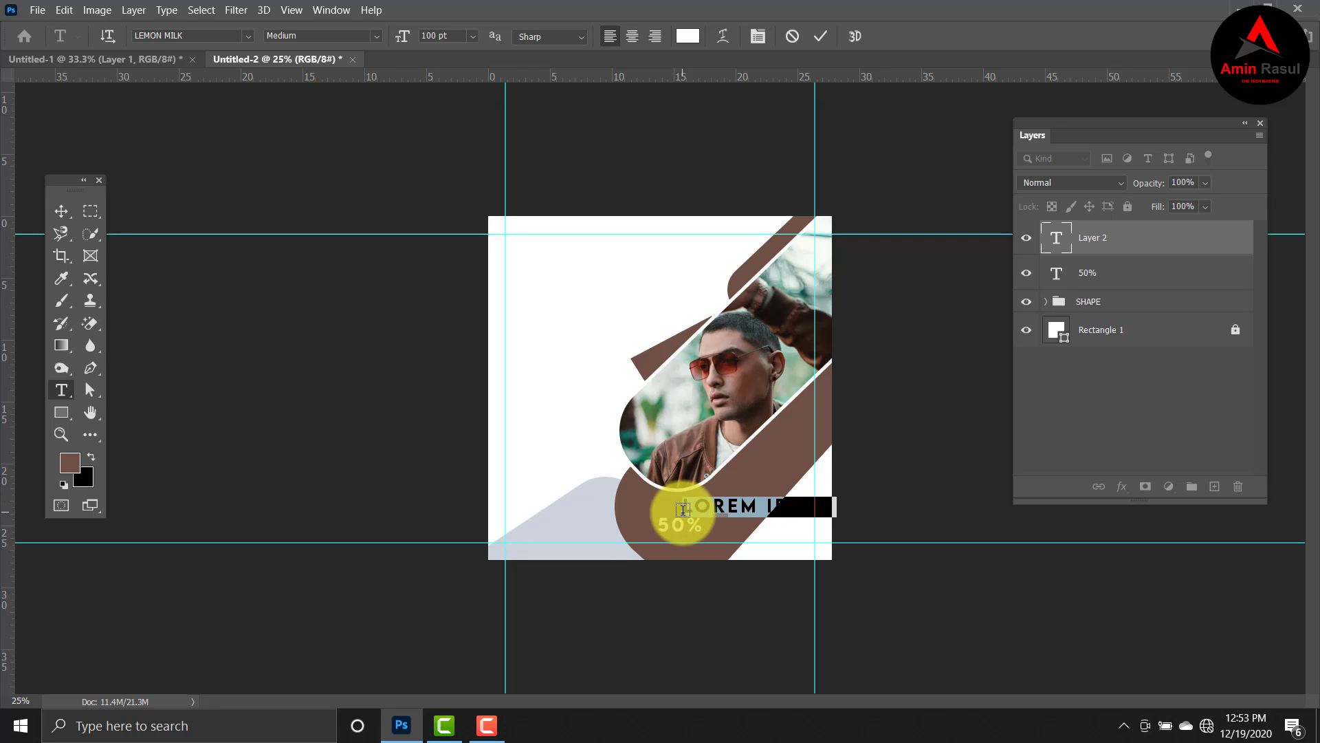
click(442, 35)
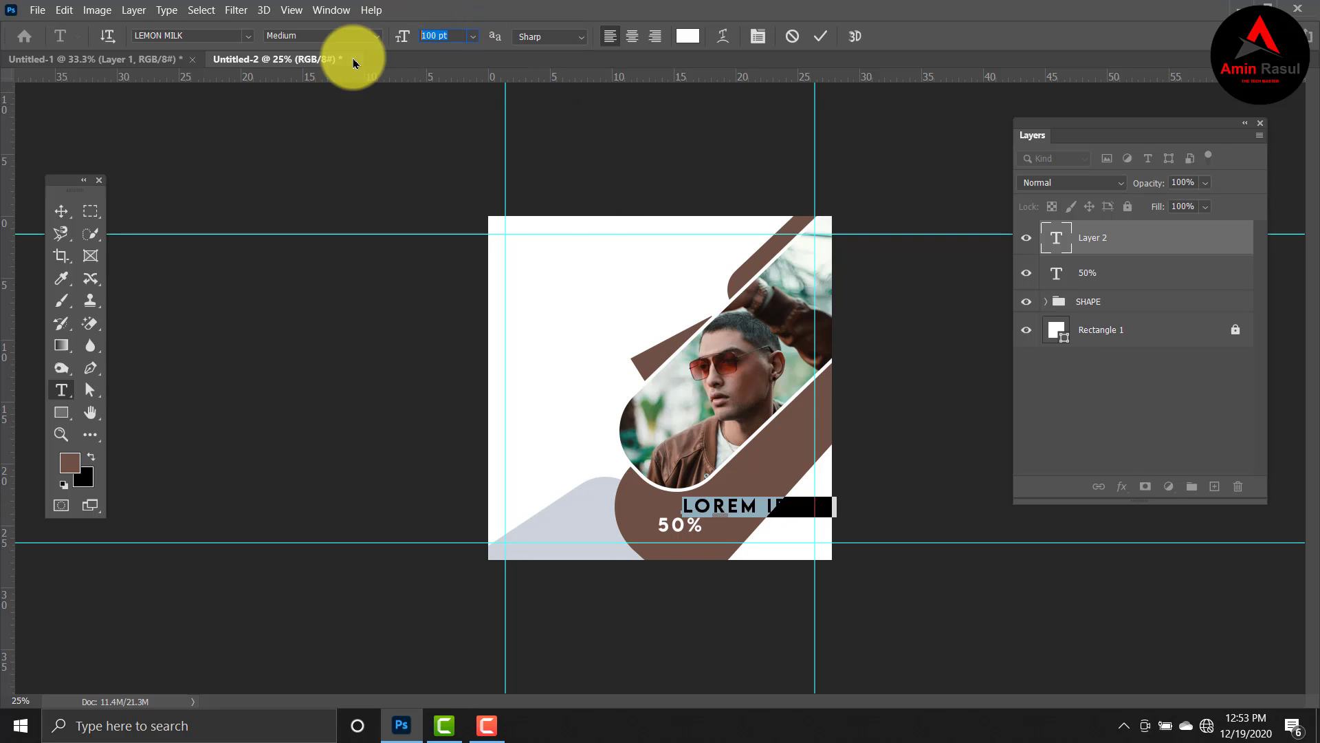
text(5)
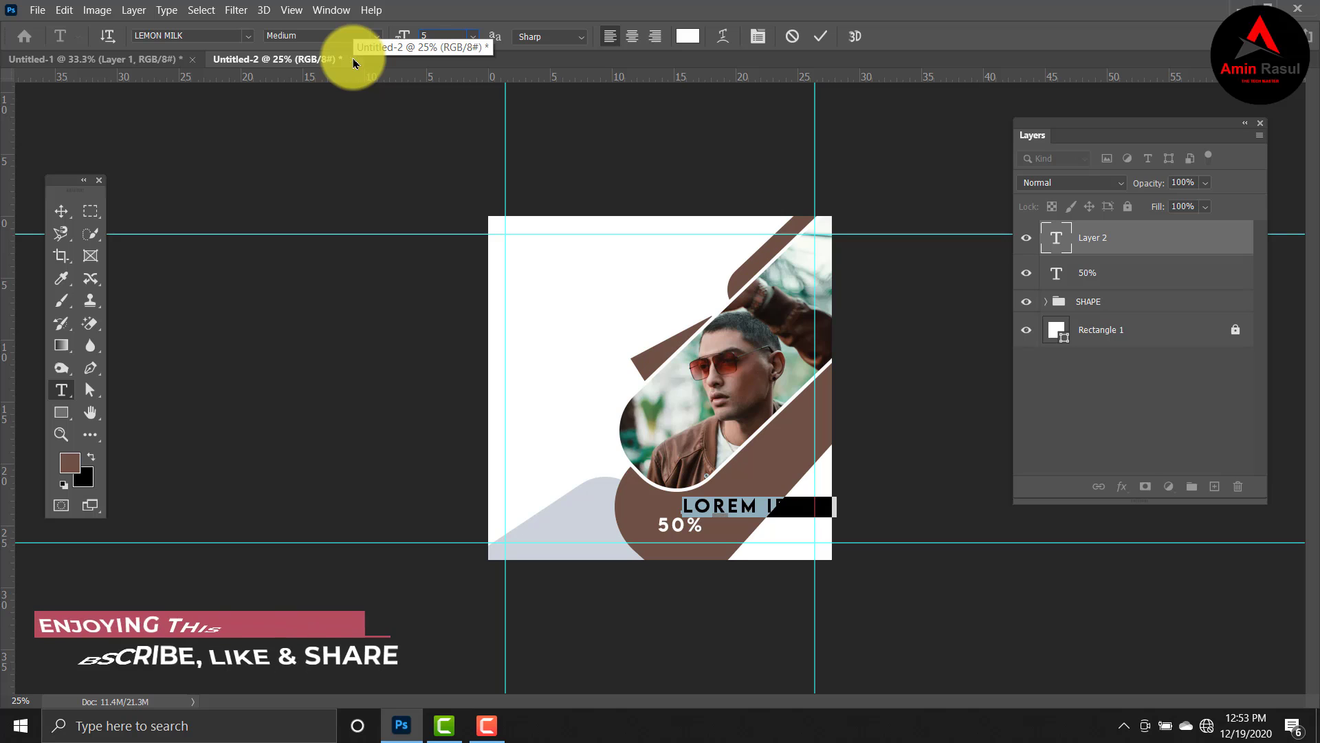
text(0)
key(Return)
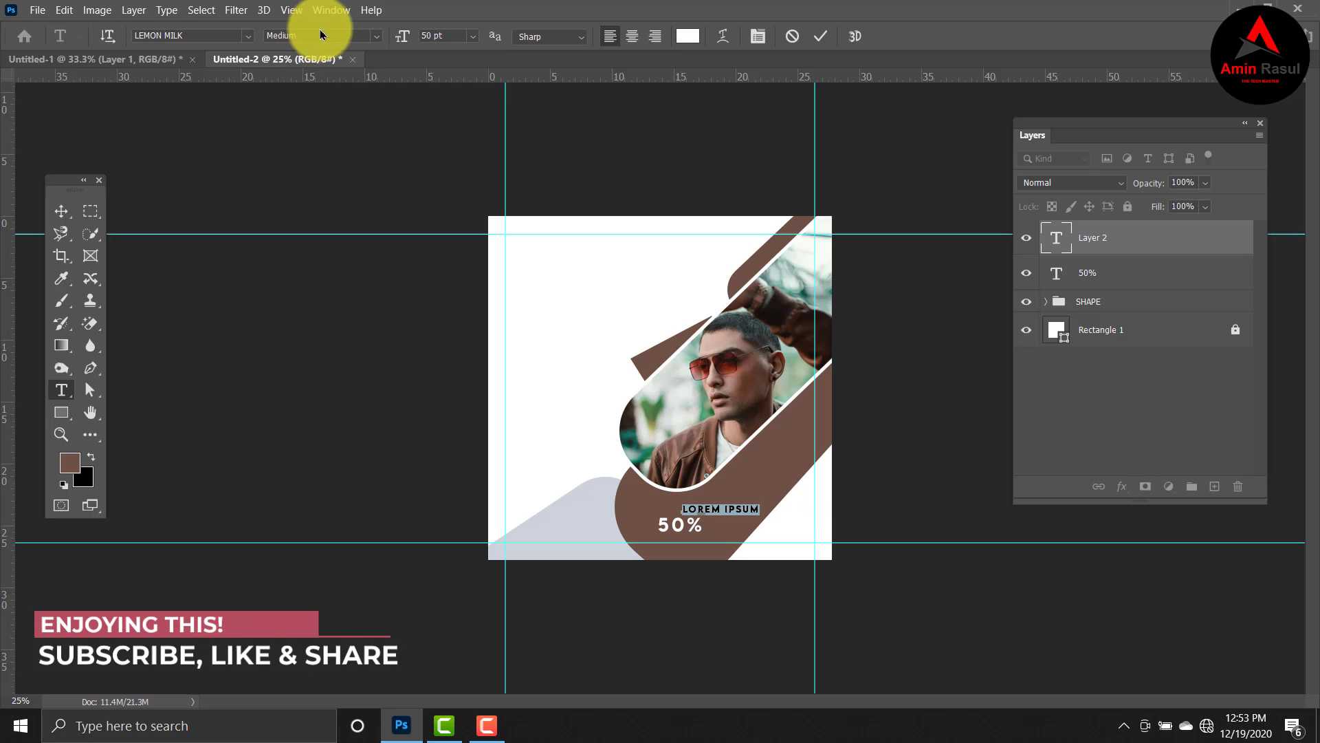
click(375, 38)
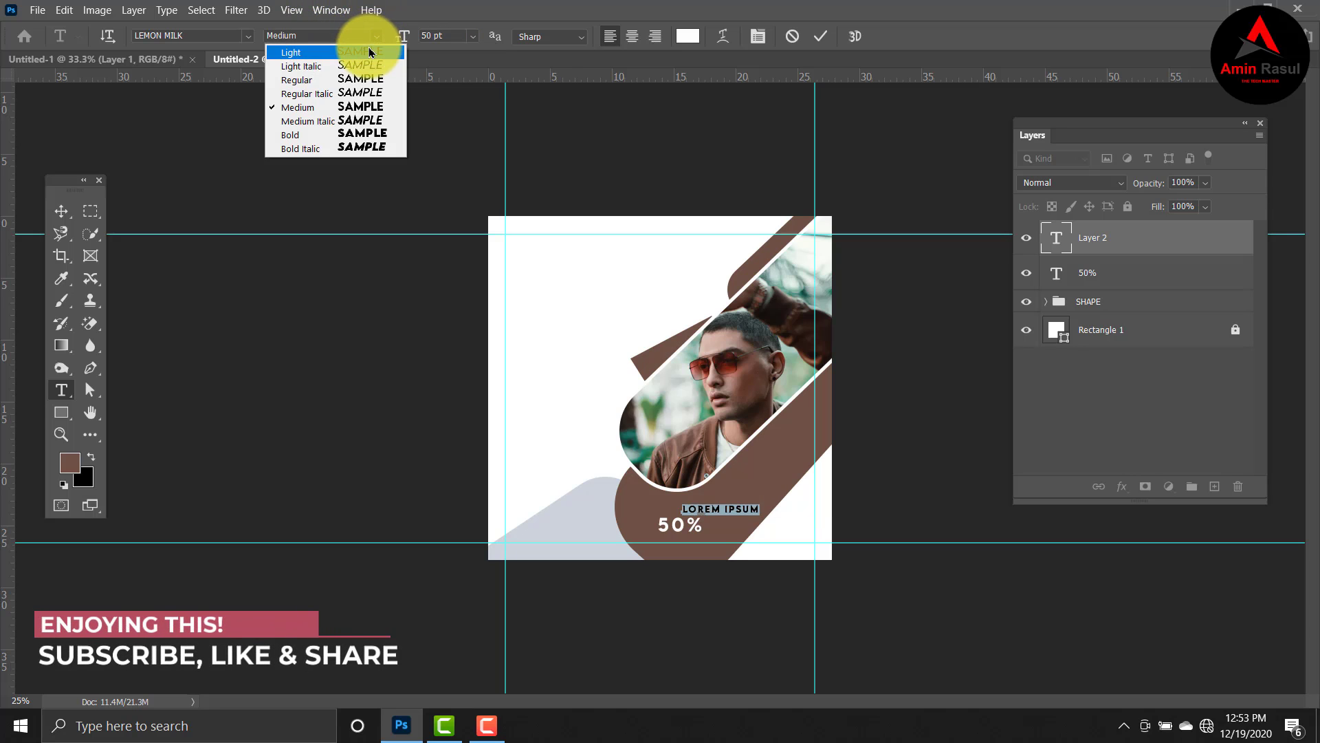
click(369, 53)
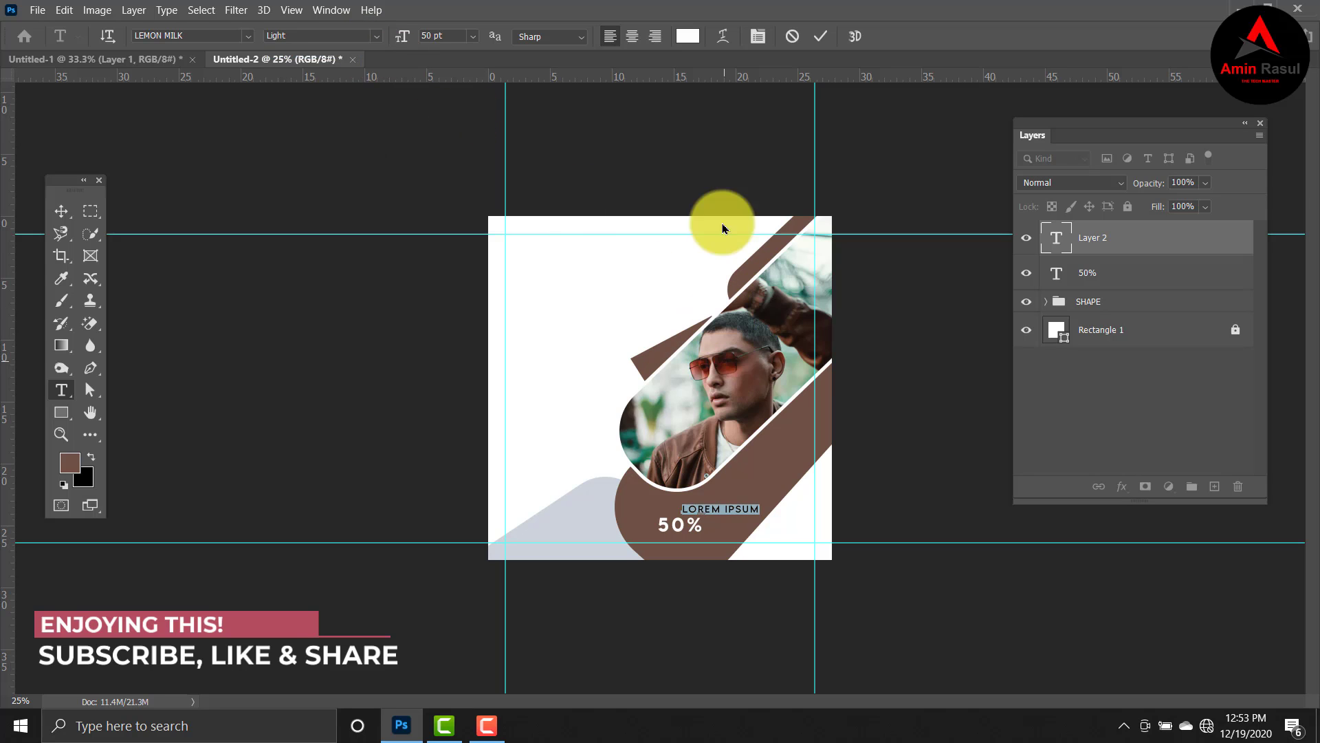
Set the new text's colour to yellow #f6ff00 and enter "UP TO" as its content.
click(687, 36)
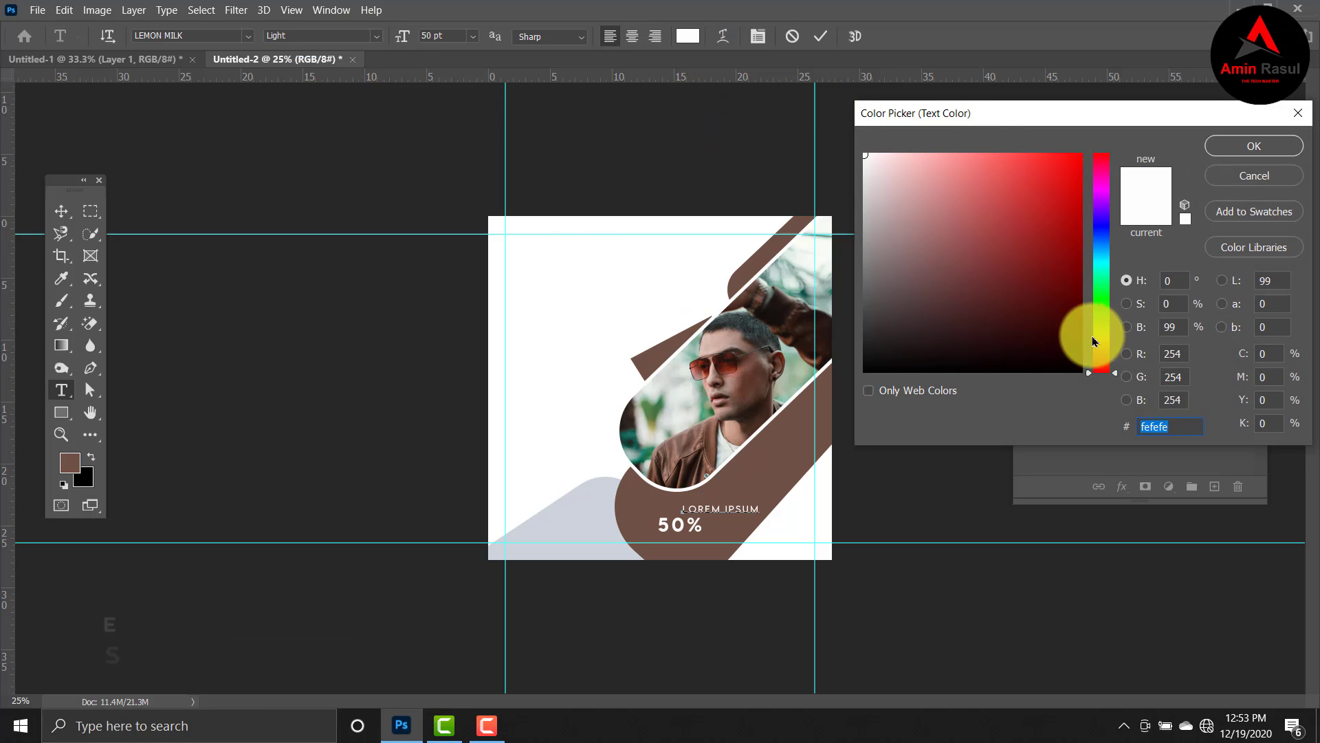
click(1099, 335)
drag(1053, 215, 1092, 149)
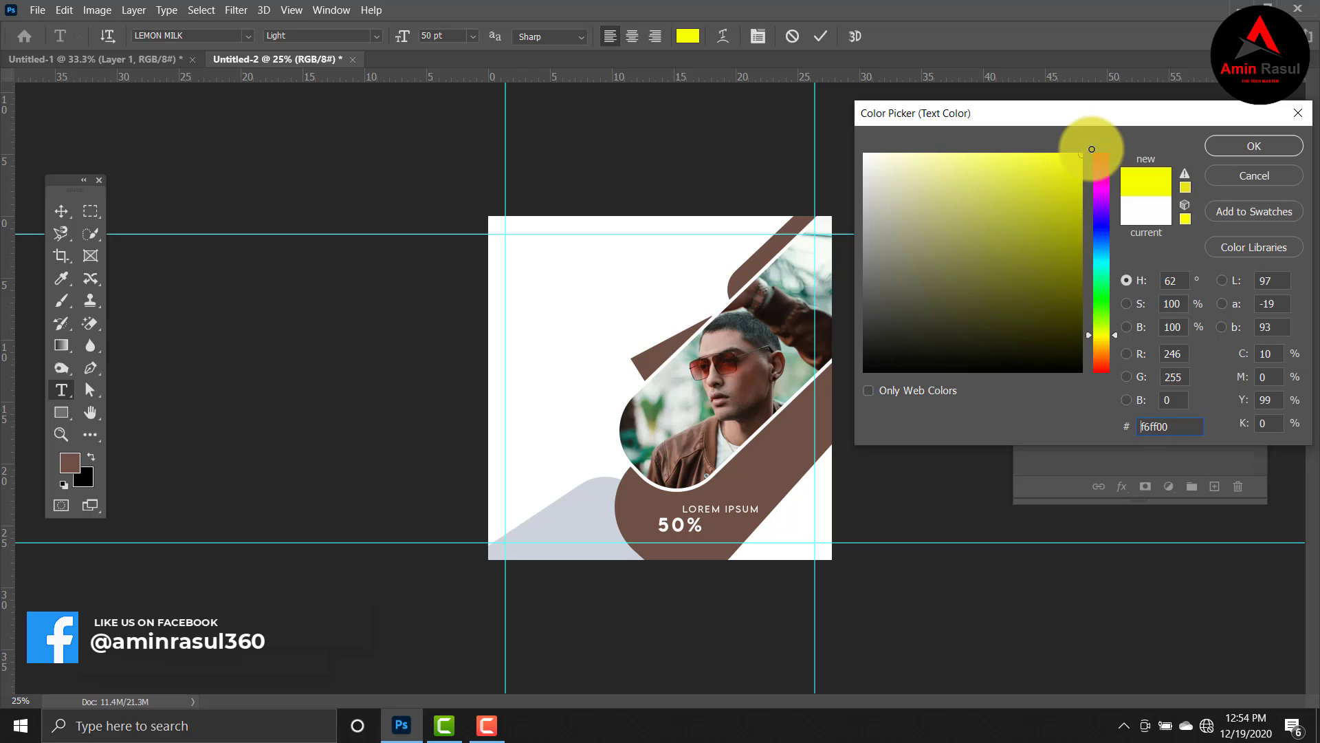
click(1276, 147)
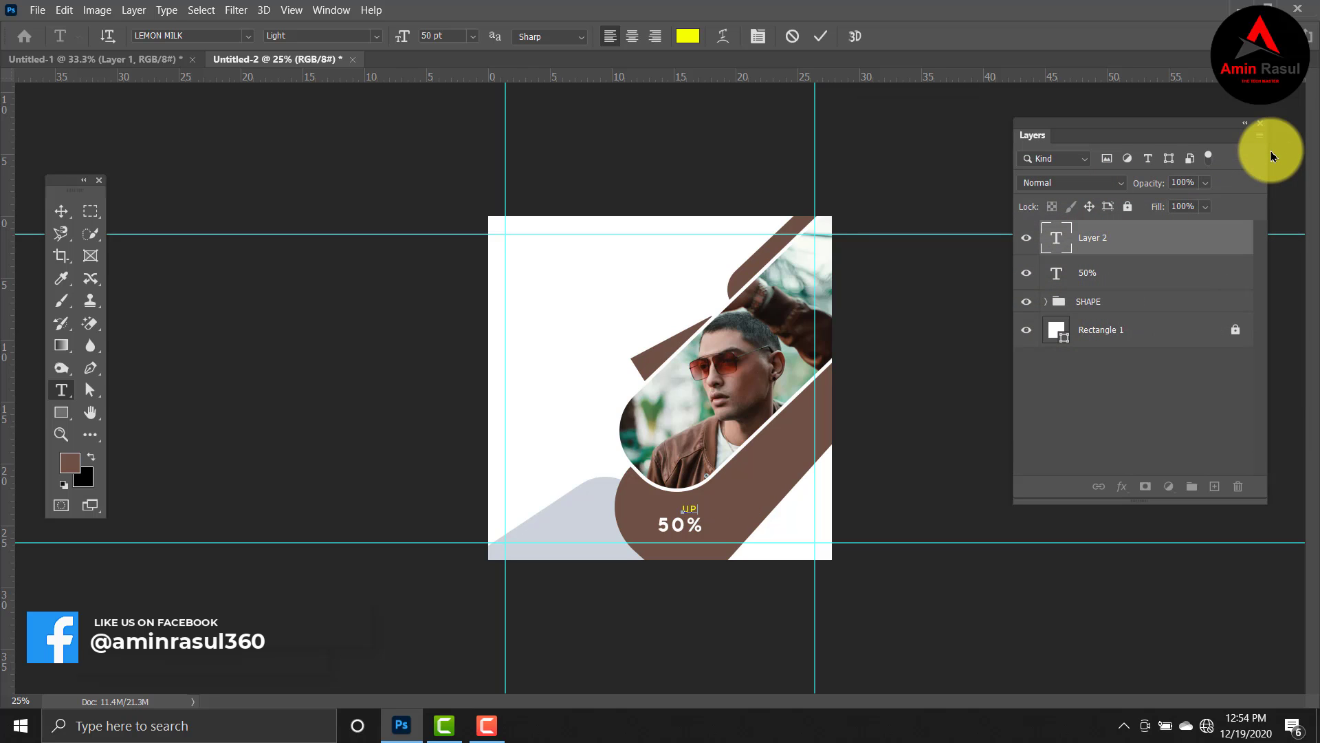
text(TO)
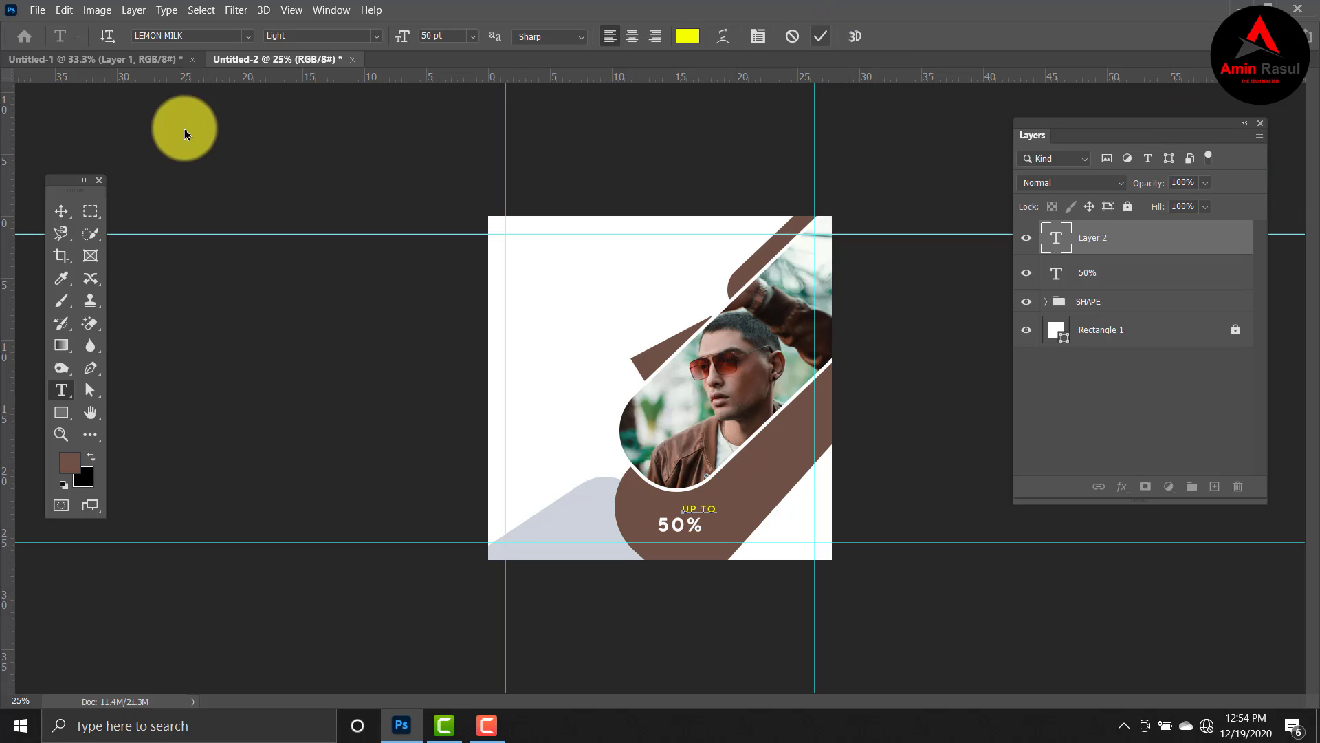
click(53, 219)
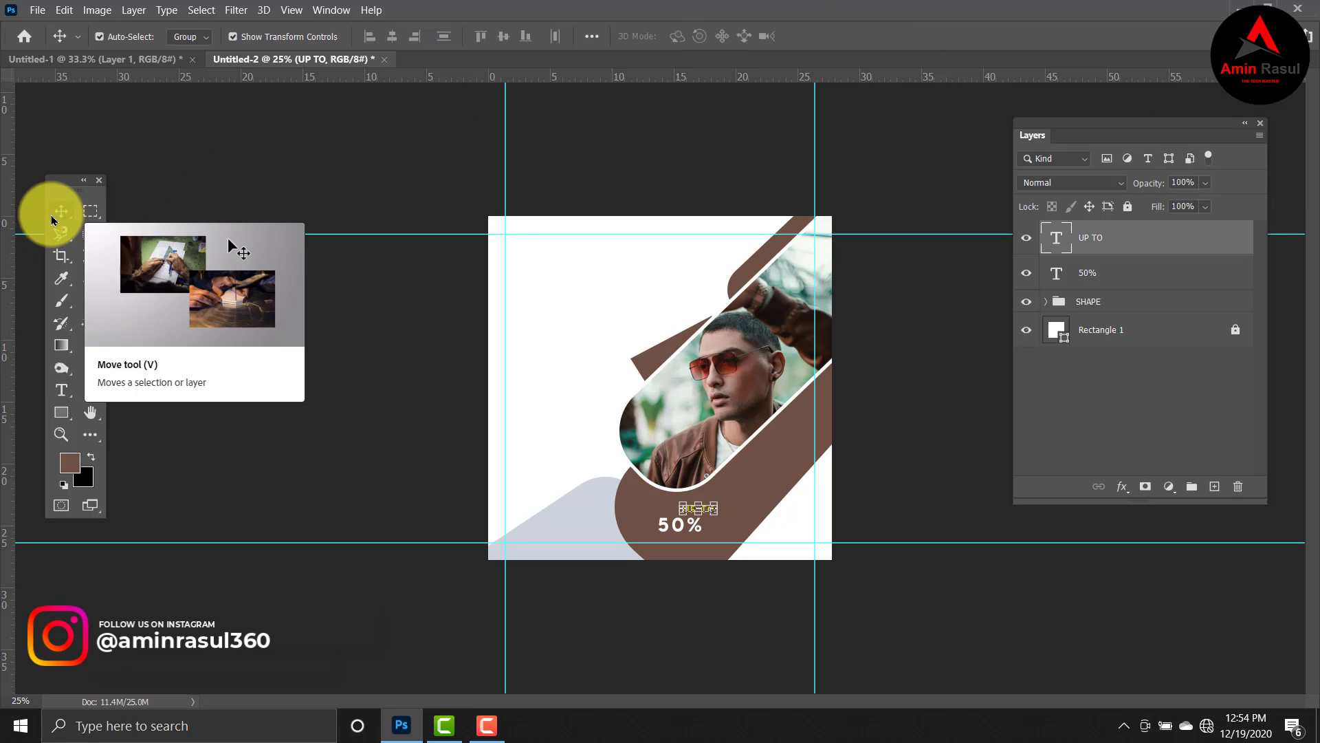
Move the "UP TO" text left until it lines up with the left edge of "50%".
key(shift+Left)
key(shift+Left)
key(shift+Left)
key(shift+Left)
key(shift+Left)
key(shift+Left)
key(shift+Left)
key(shift+Left)
key(shift+Left)
Set the font size of the "UP TO" text to 40 pt.
double_click(1056, 248)
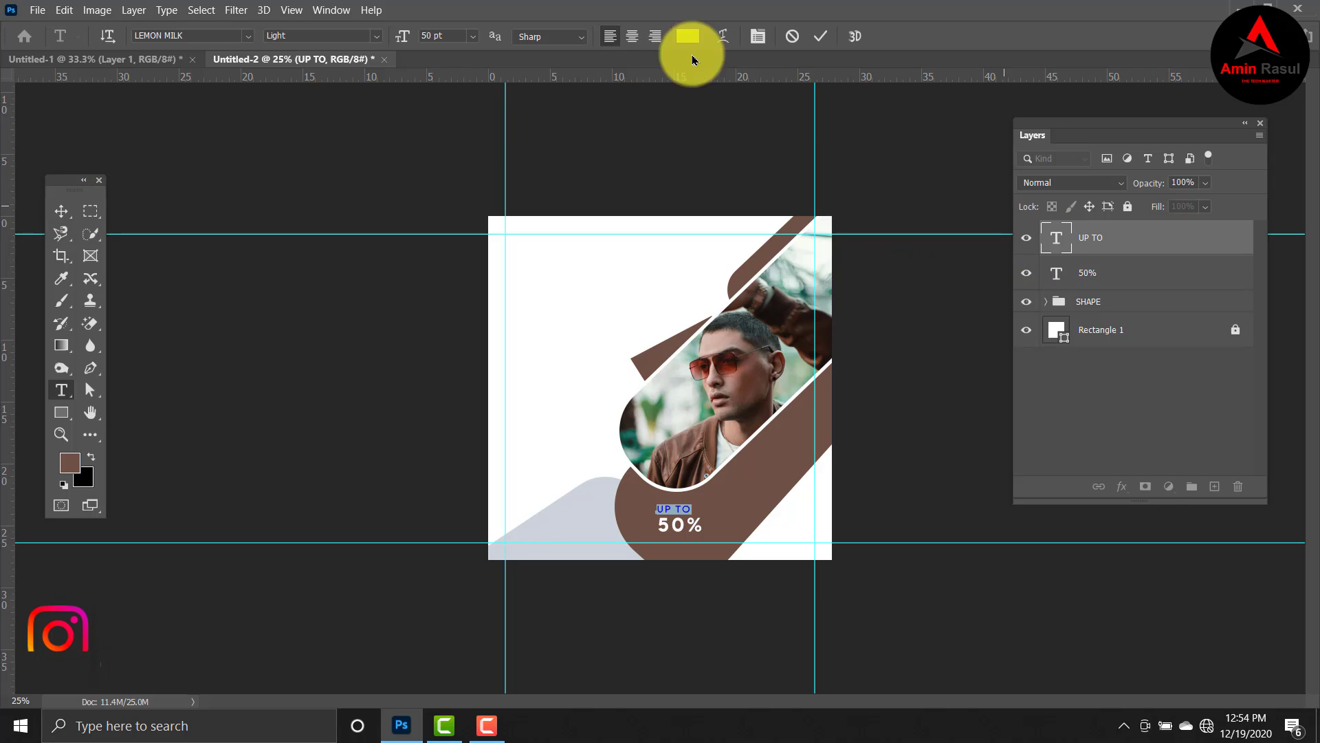
click(452, 35)
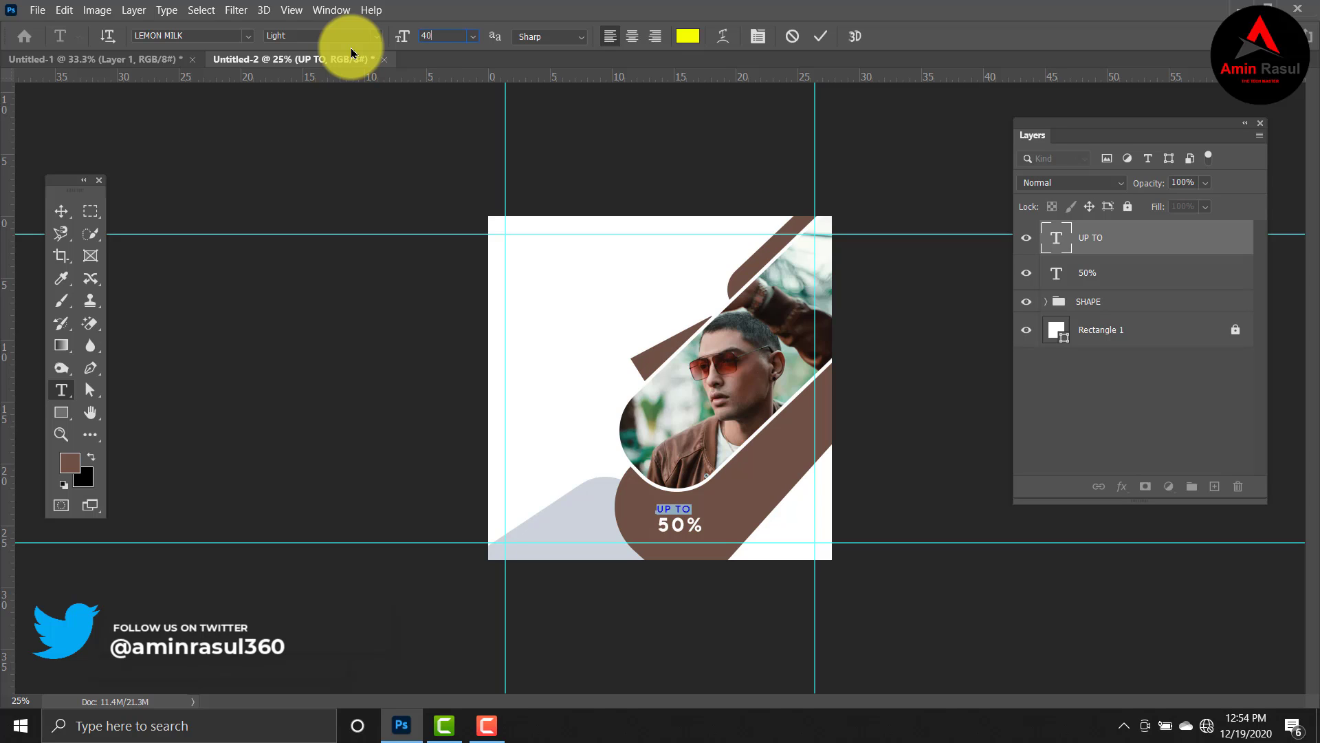
click(62, 213)
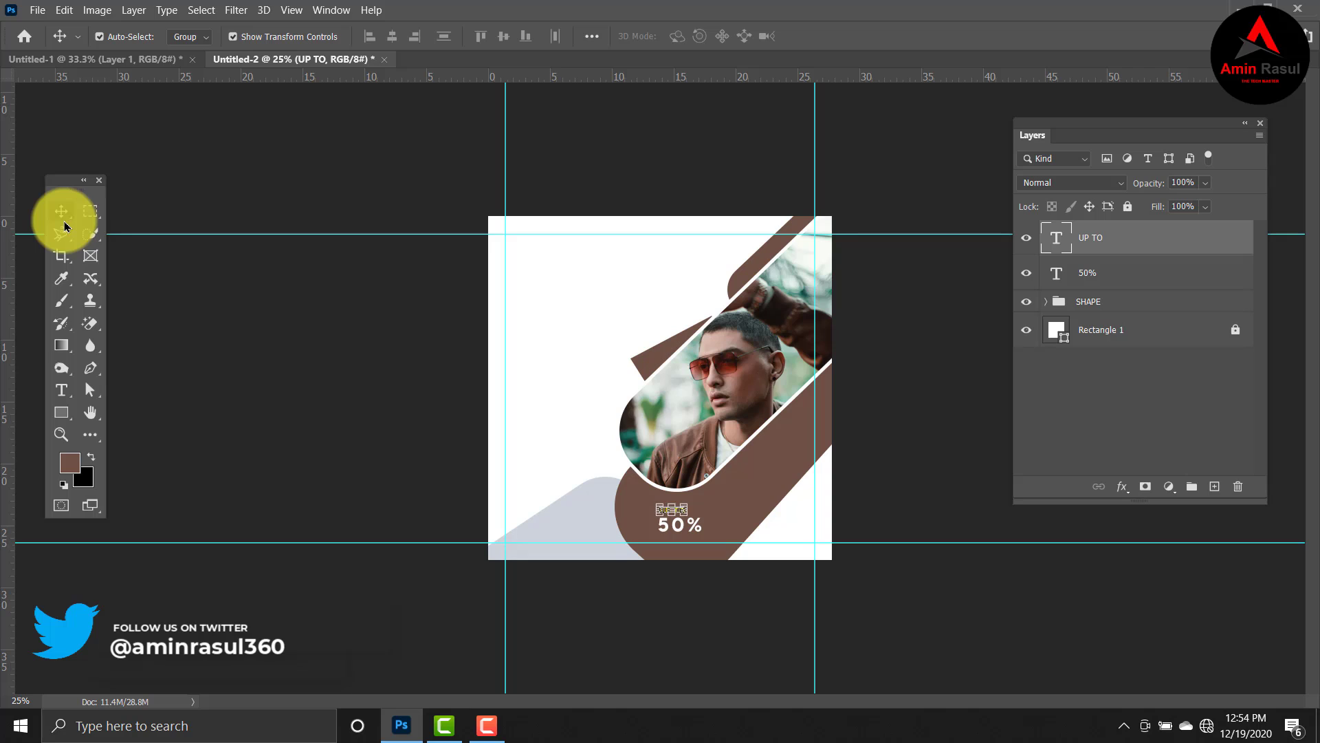
click(405, 451)
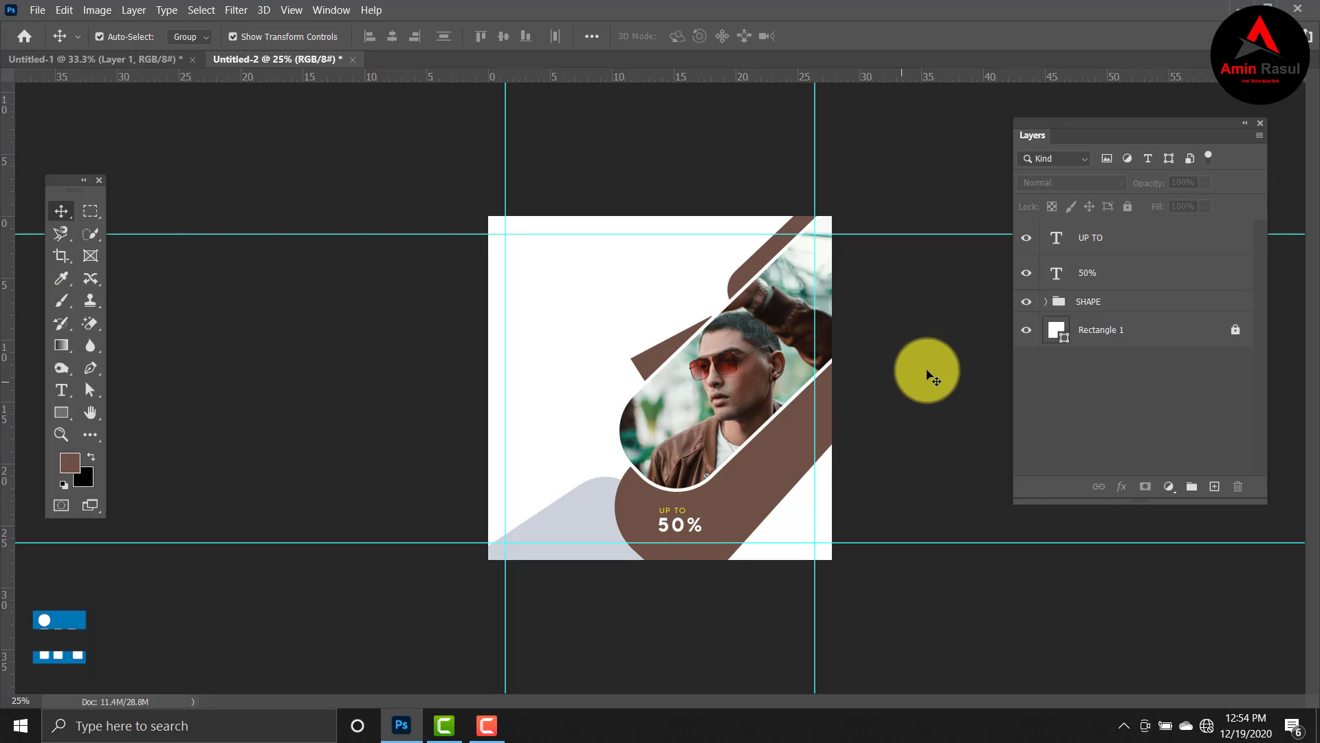
click(1113, 247)
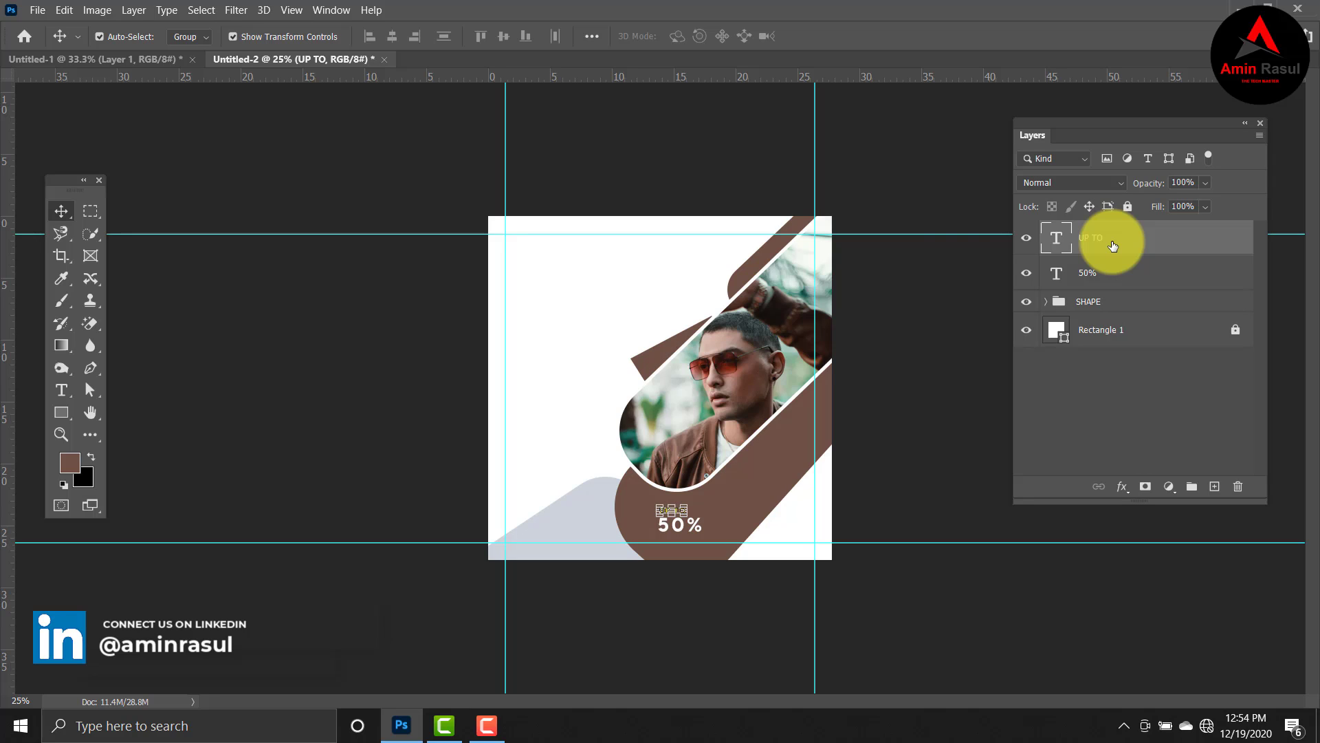
click(408, 333)
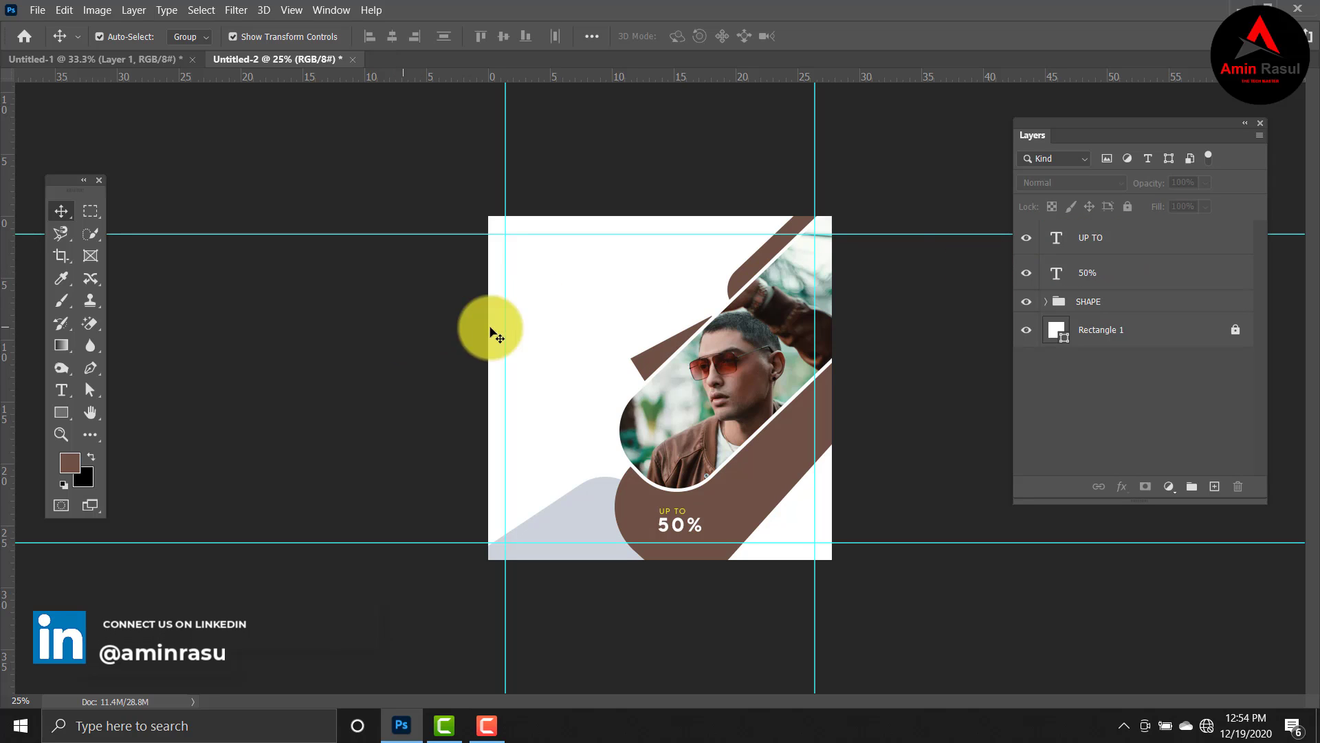
click(1058, 242)
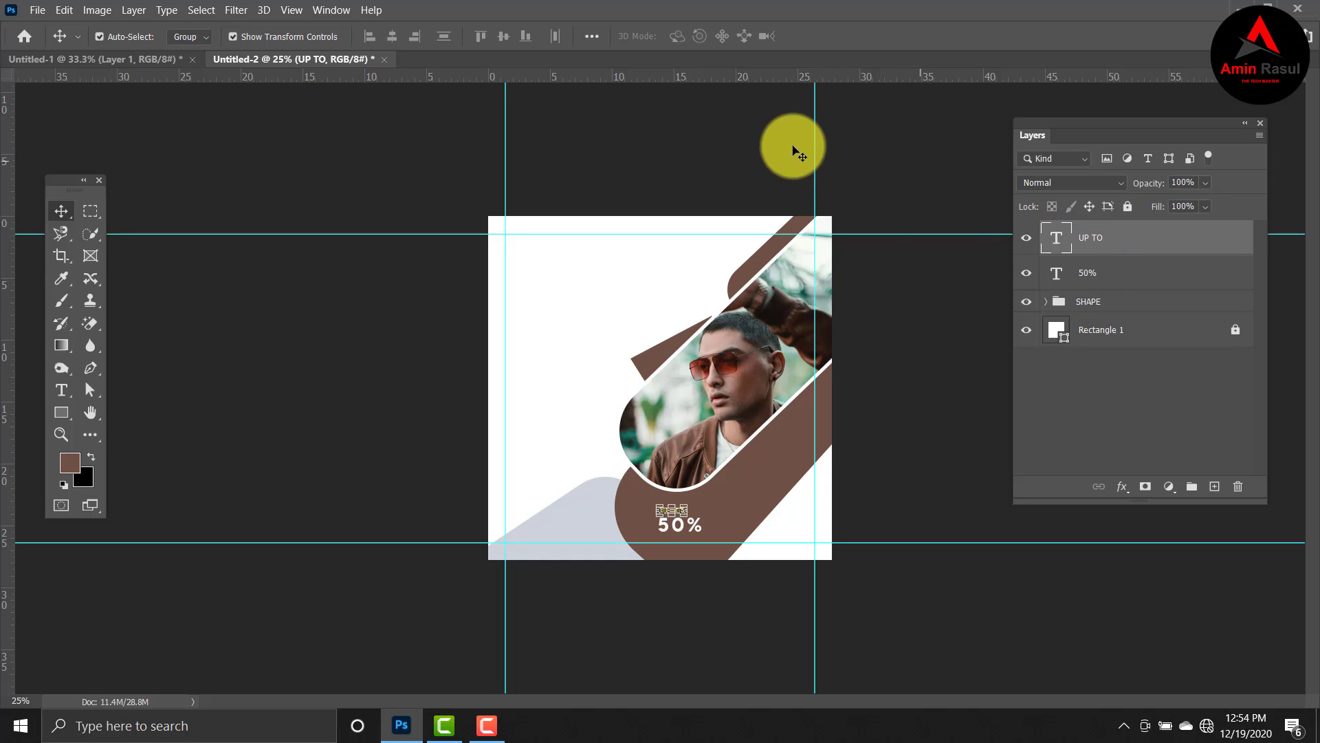
click(855, 427)
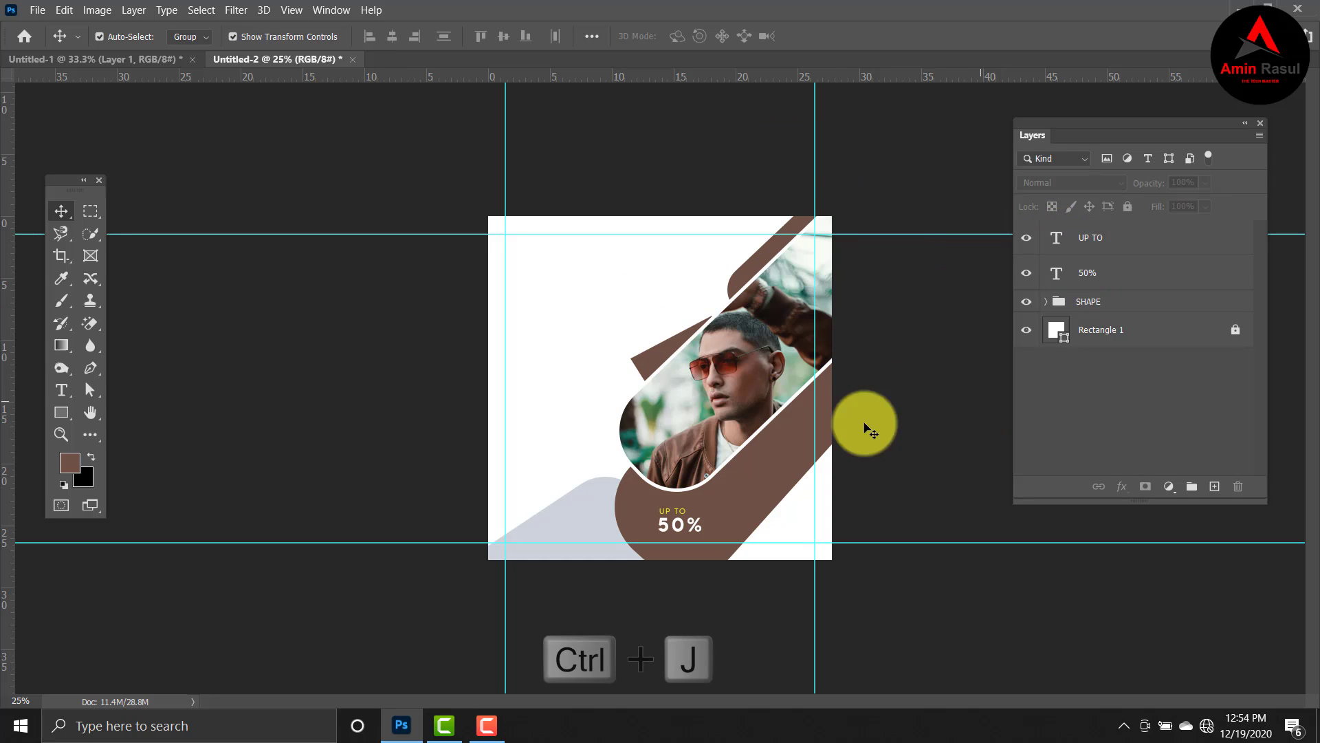
click(677, 520)
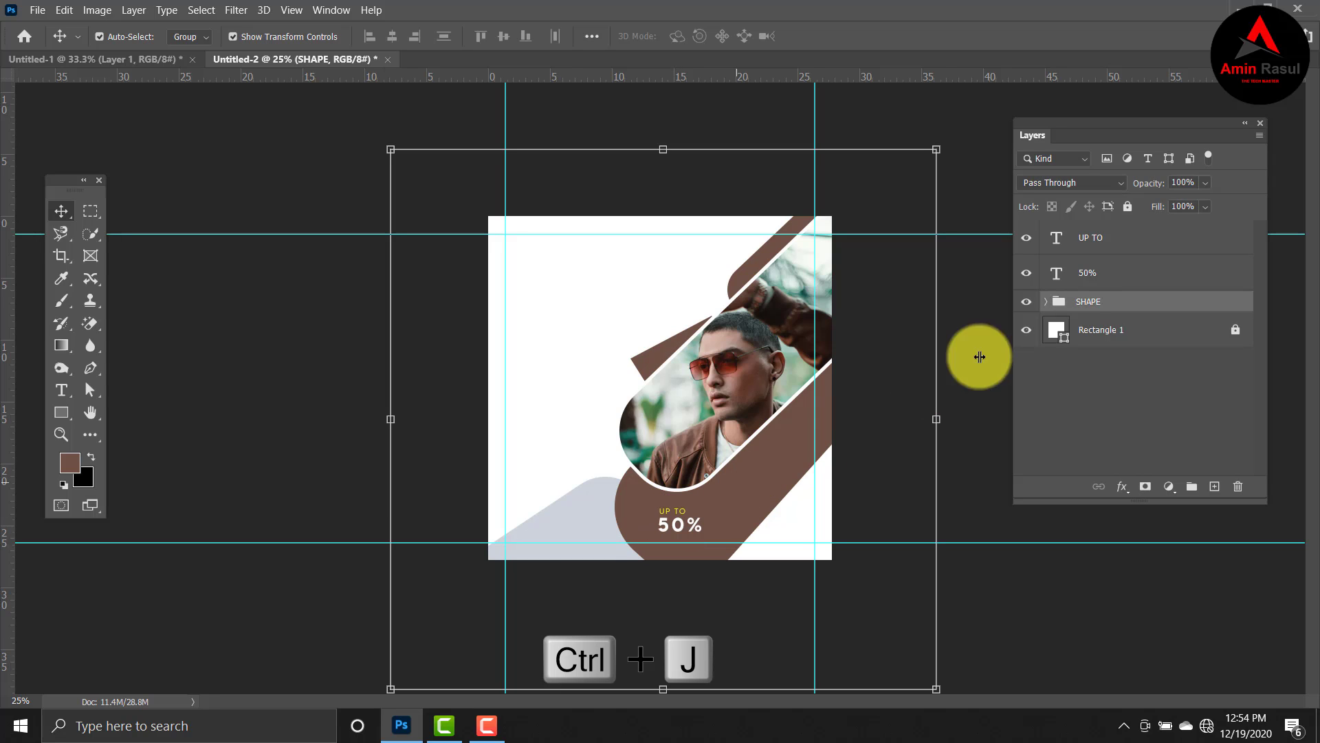
Duplicate the "UP TO" text, place the copy under the right end of "50%", and change its wording to "OFF".
click(1090, 249)
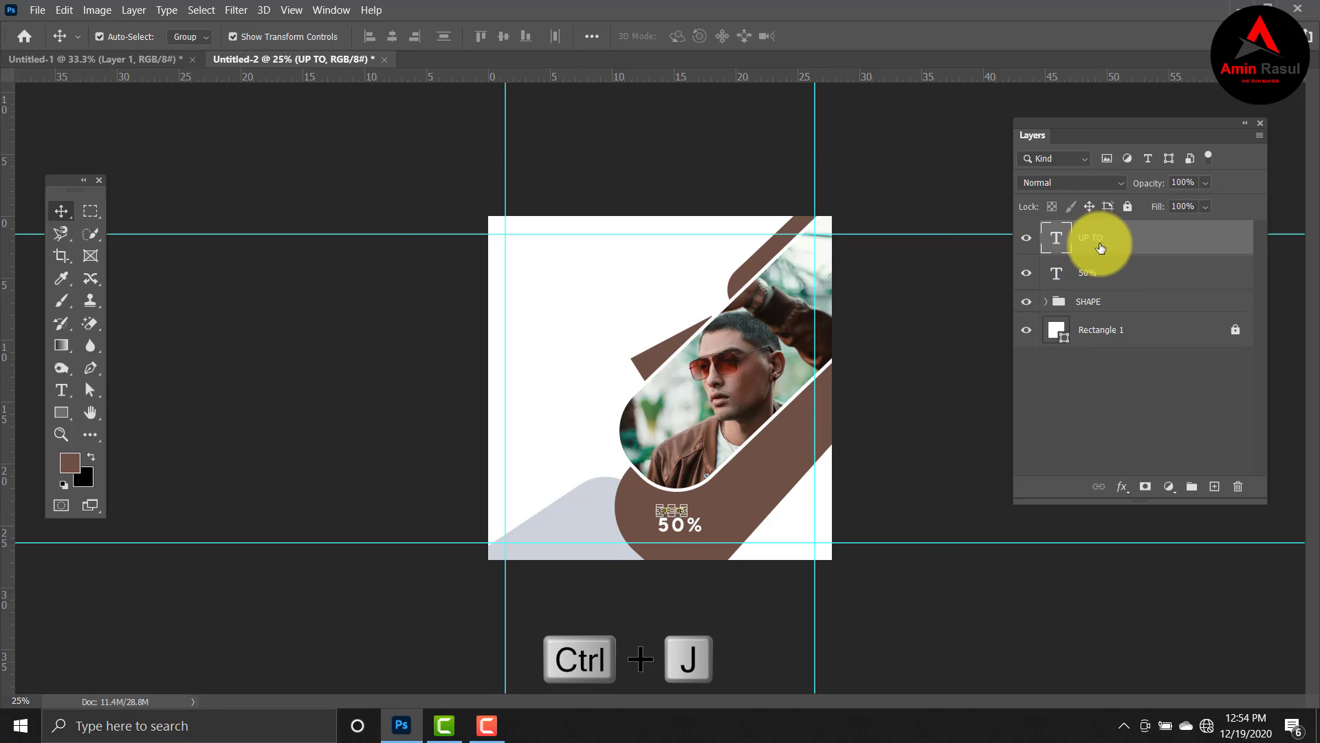
key(ctrl+j)
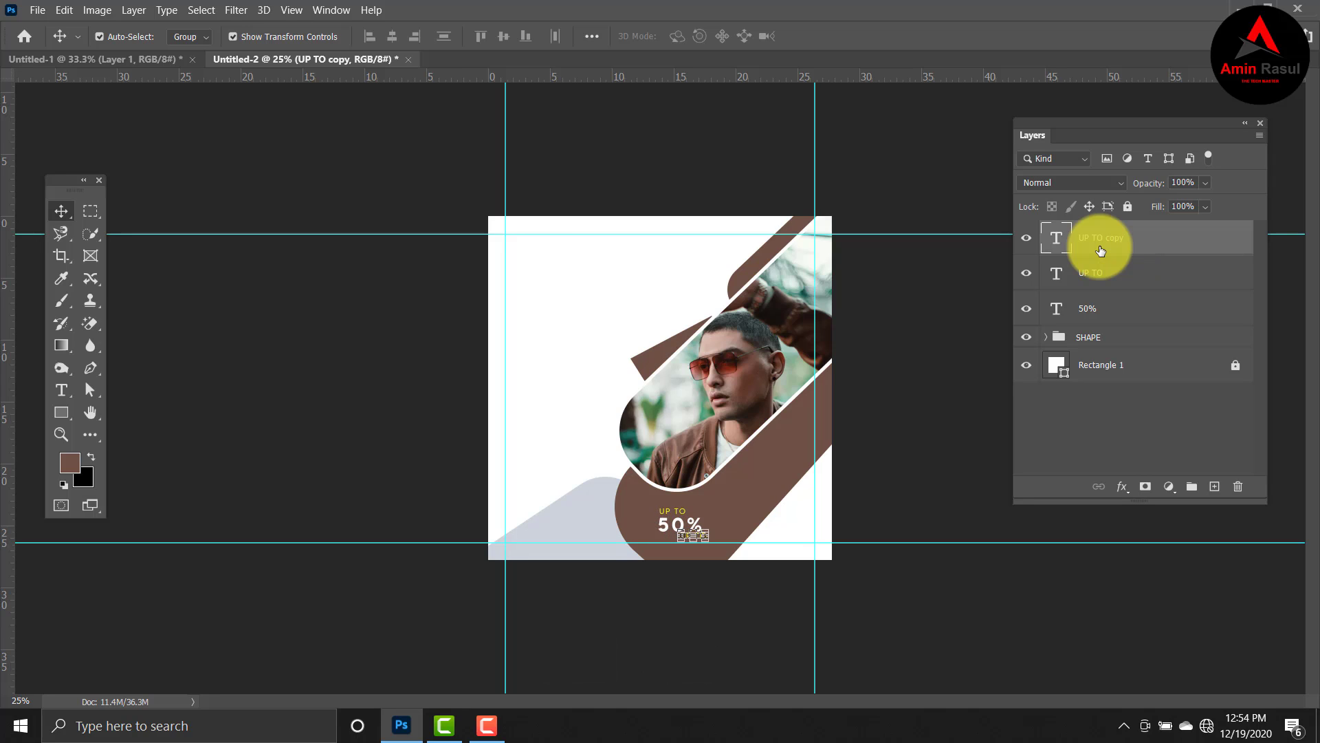
double_click(1056, 237)
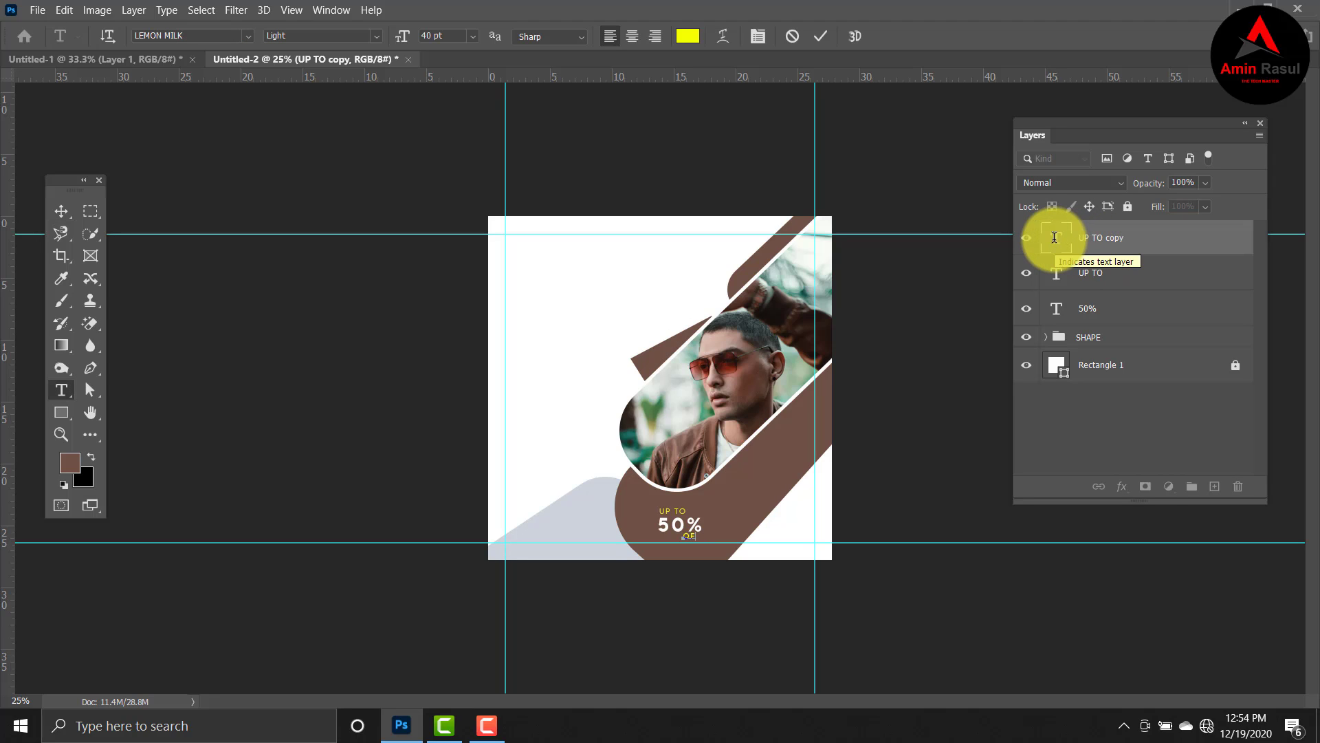
click(67, 210)
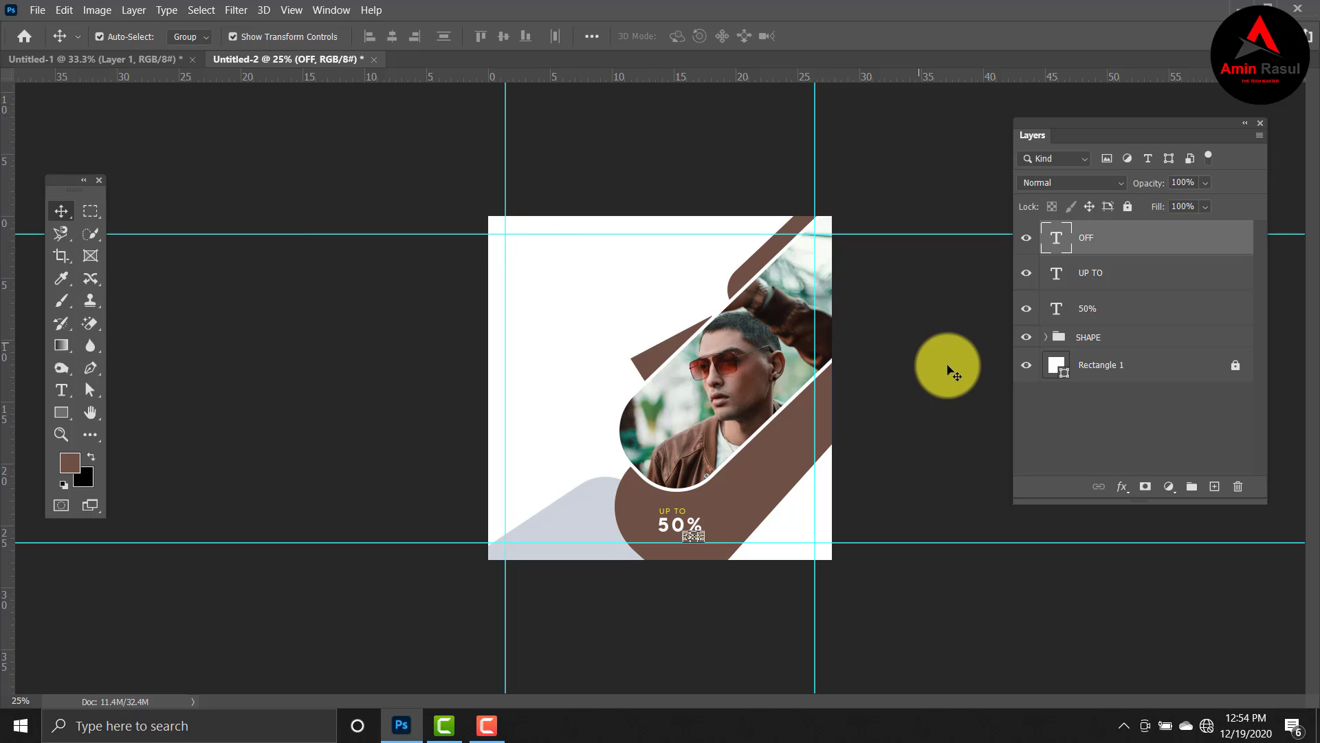
click(956, 373)
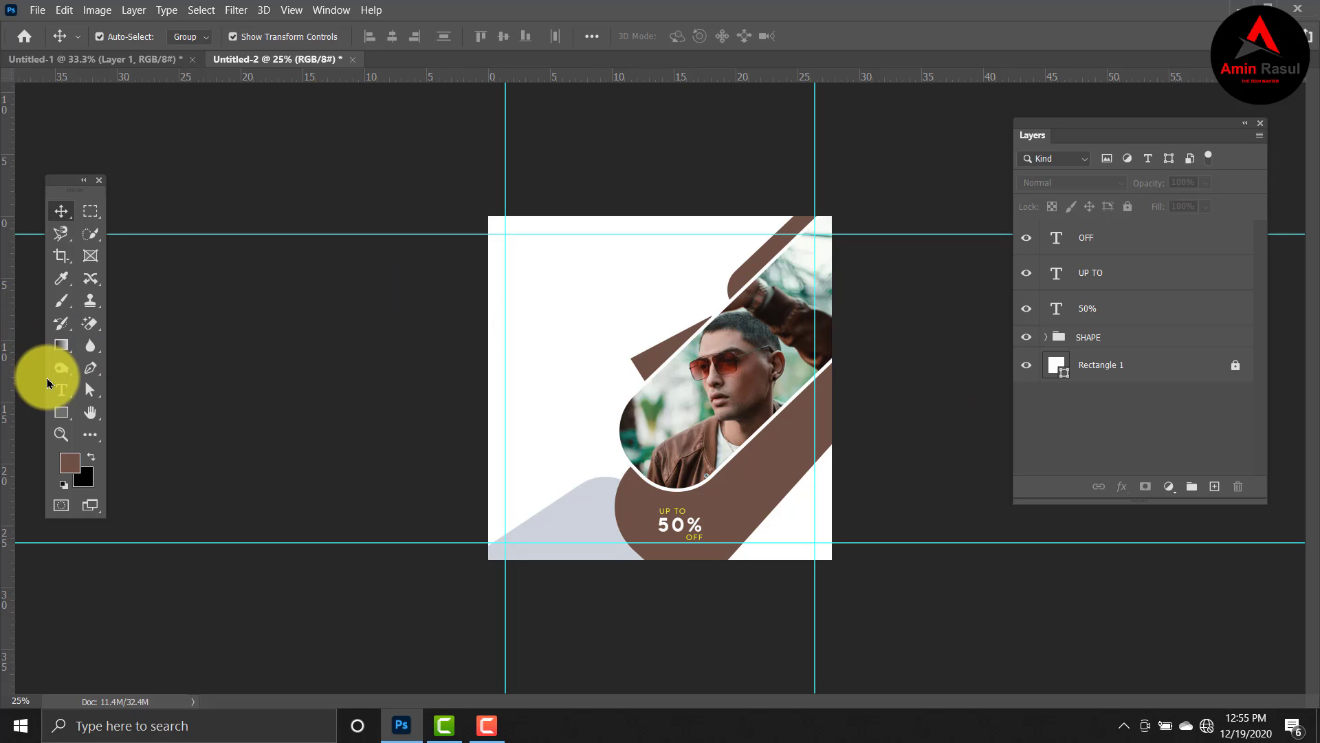
Start a text layer in the canvas's upper-left white area and colour it dark brown #302018, sampled from the jacket in the photo.
click(54, 391)
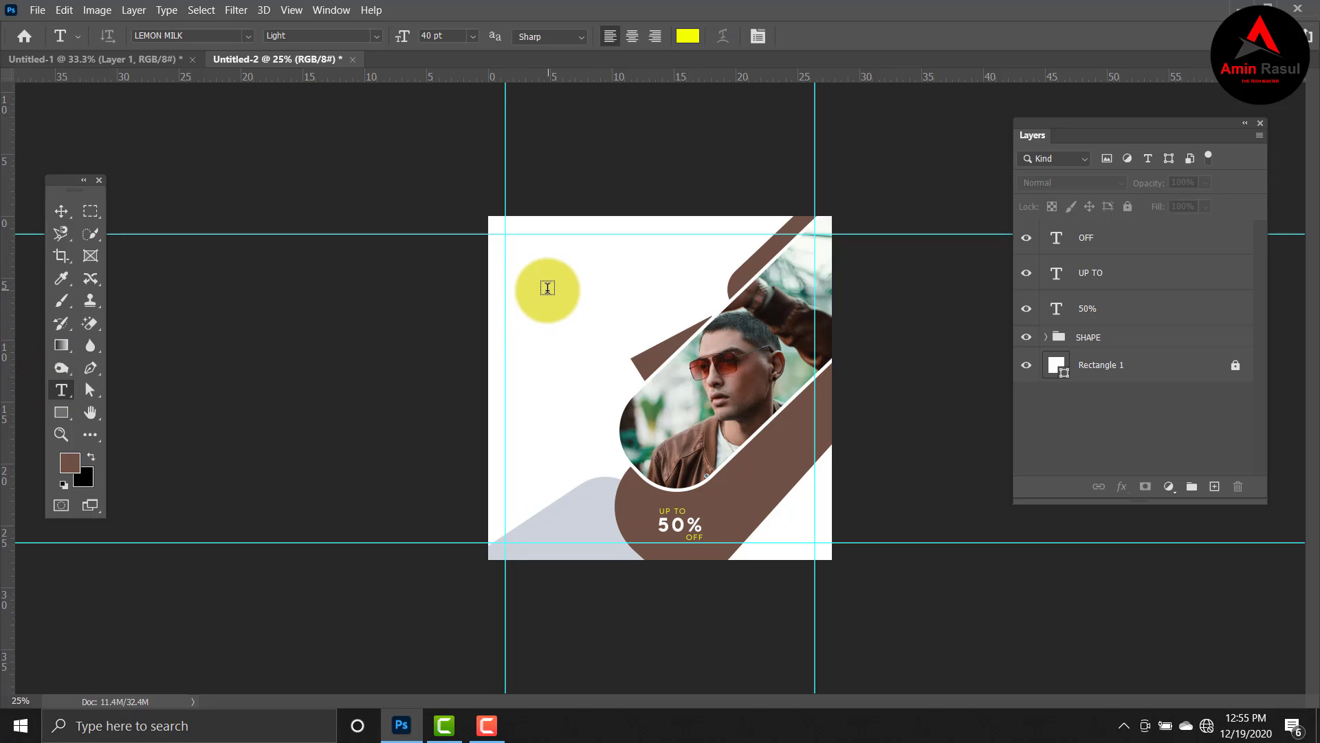
click(523, 277)
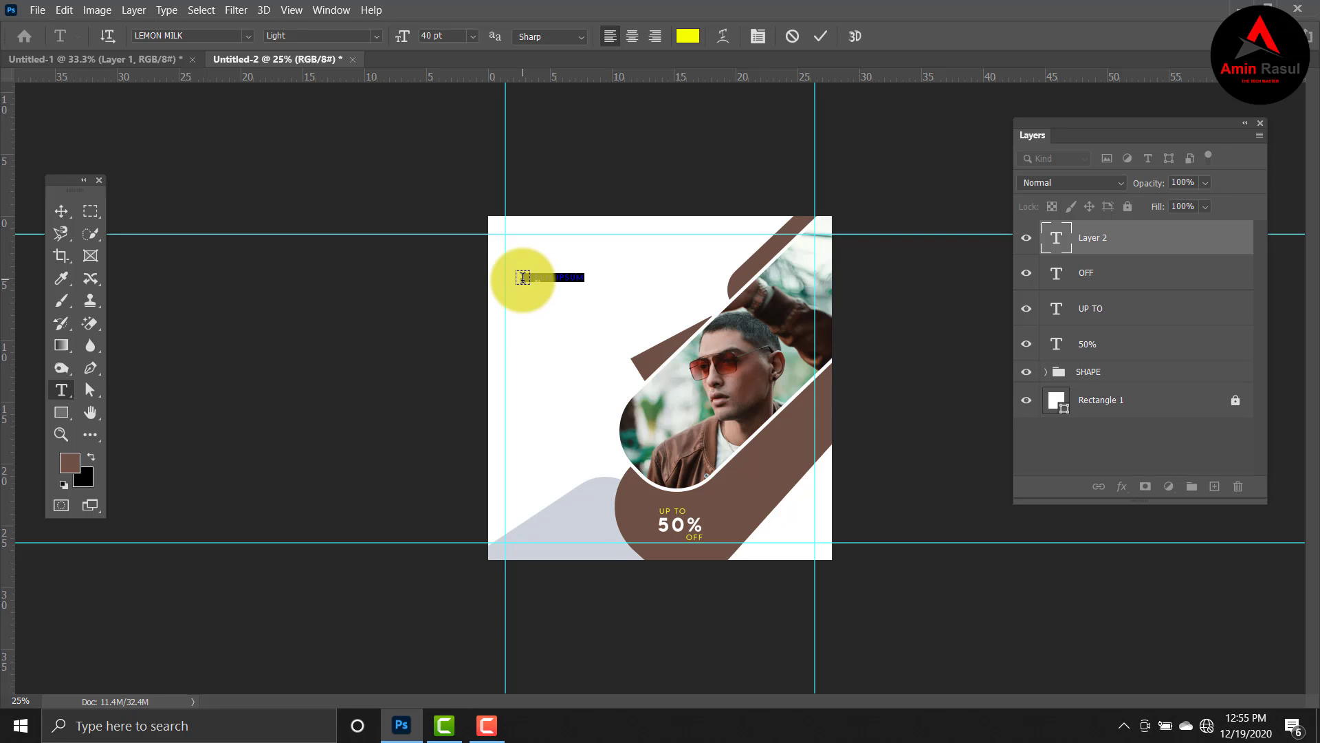
click(689, 37)
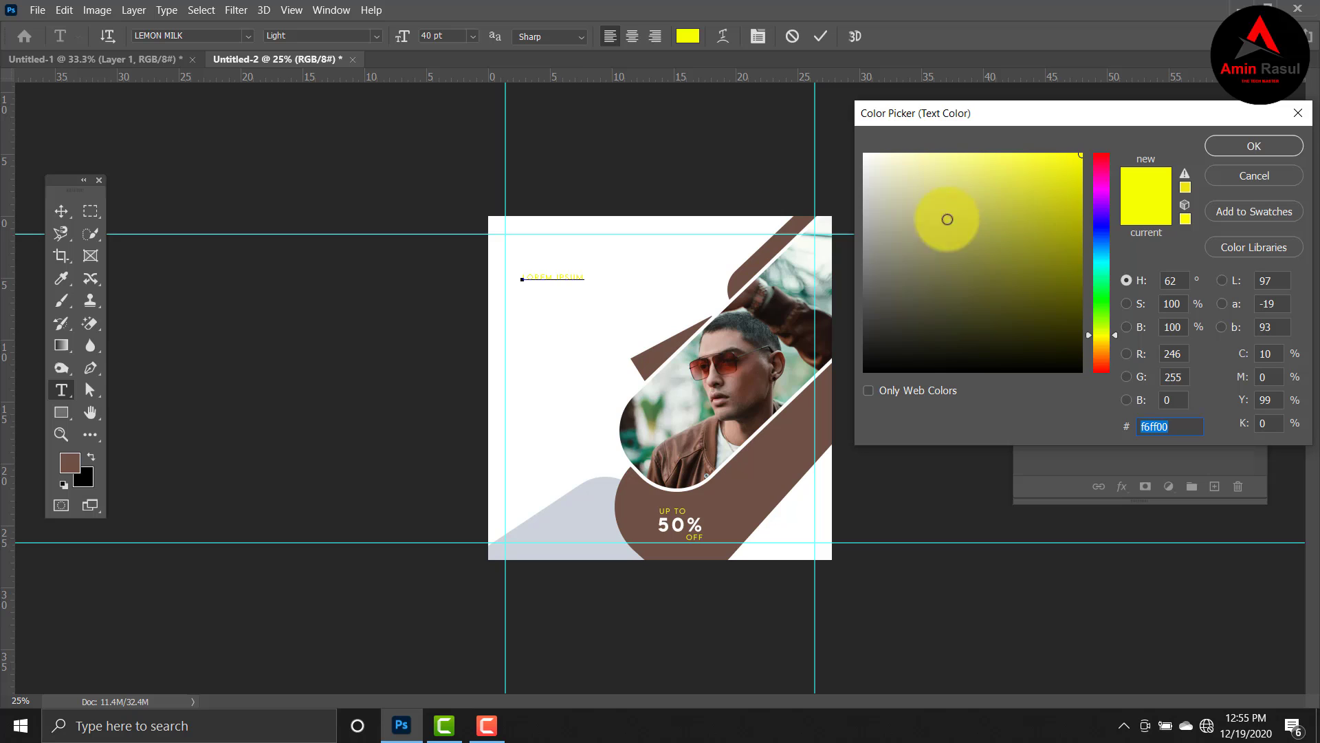
click(769, 455)
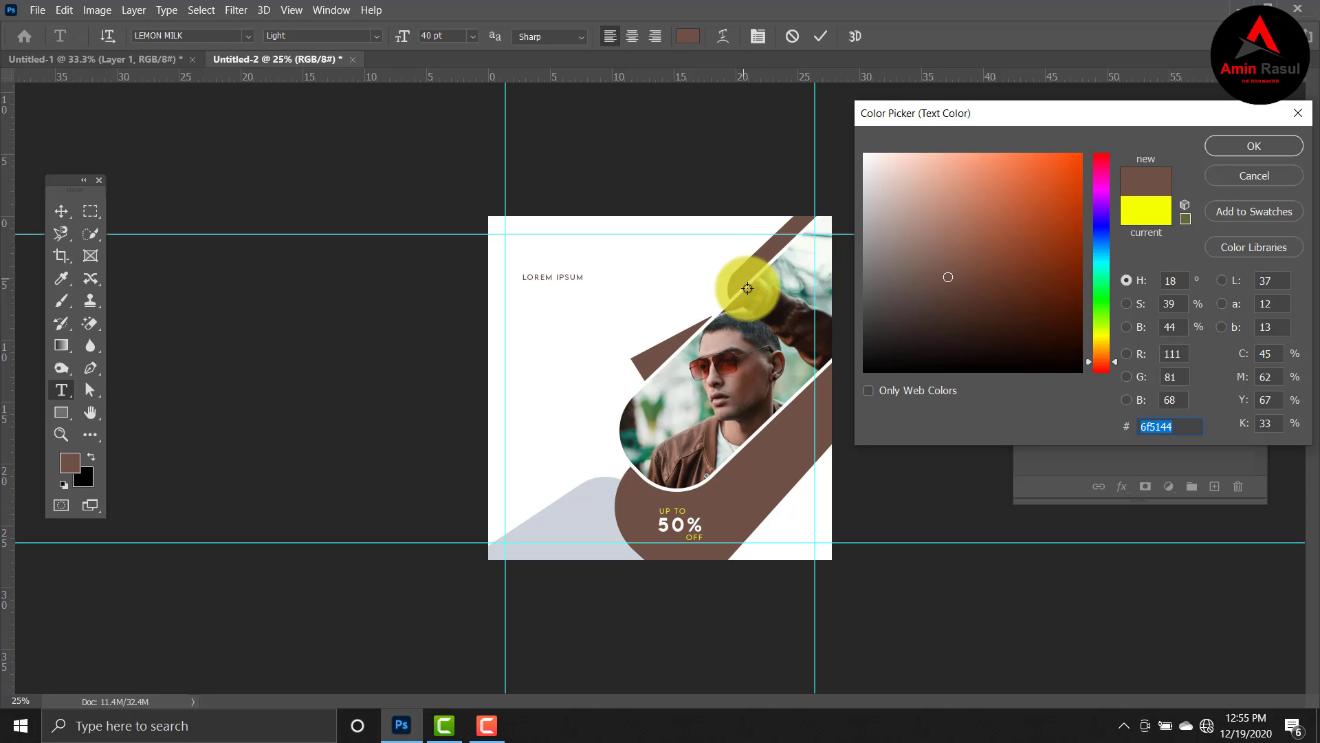
click(698, 440)
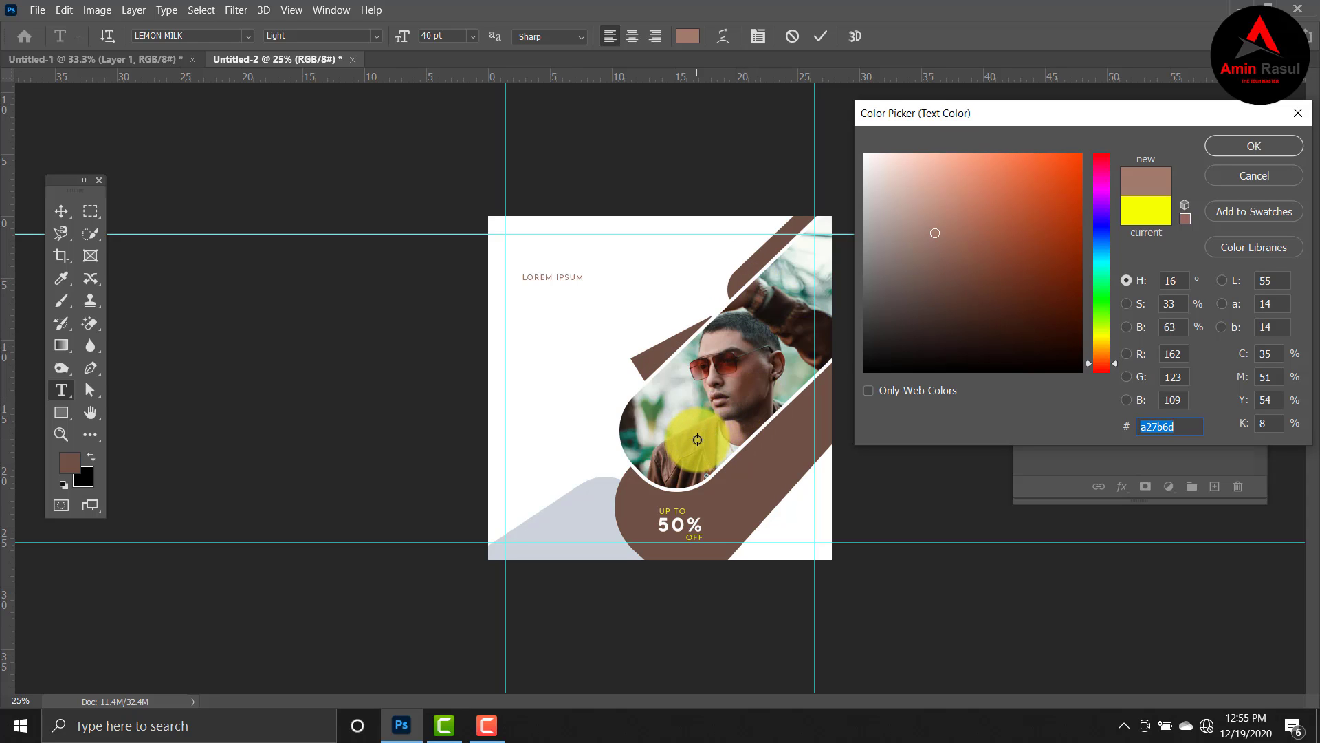
click(711, 444)
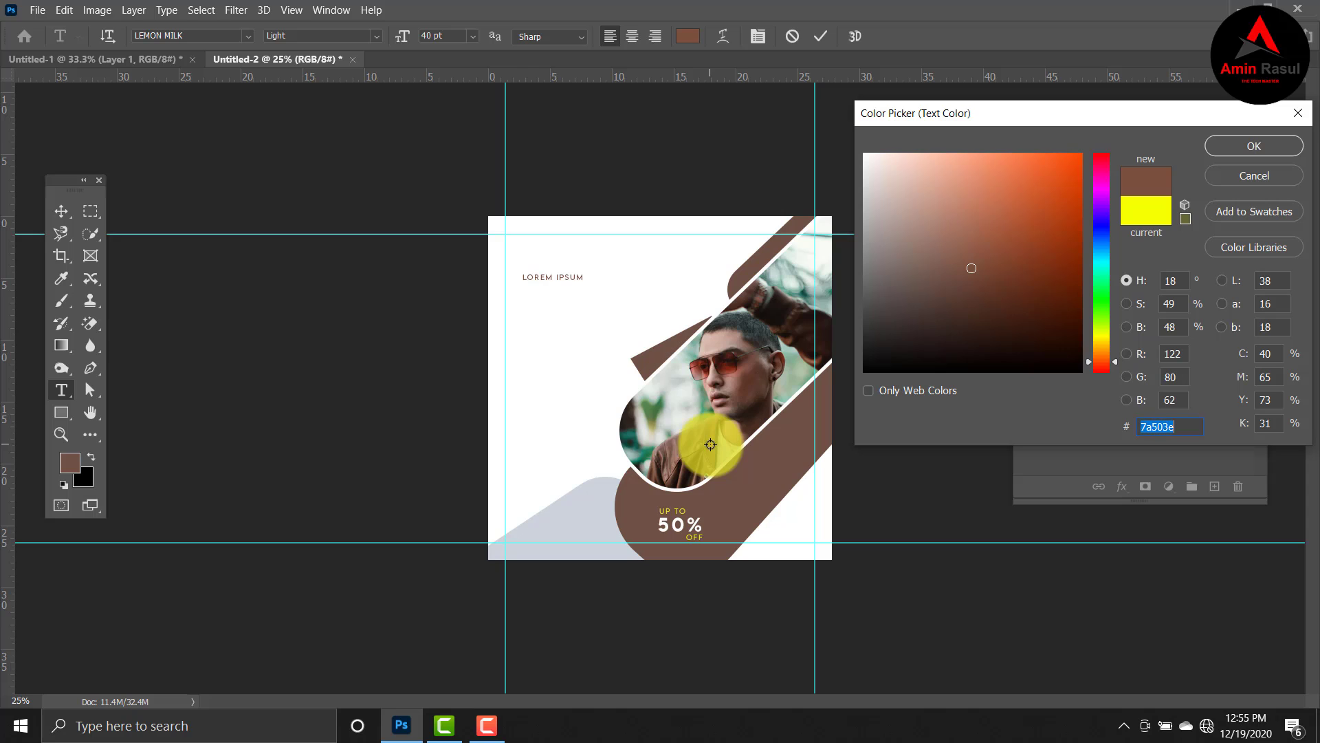
click(782, 313)
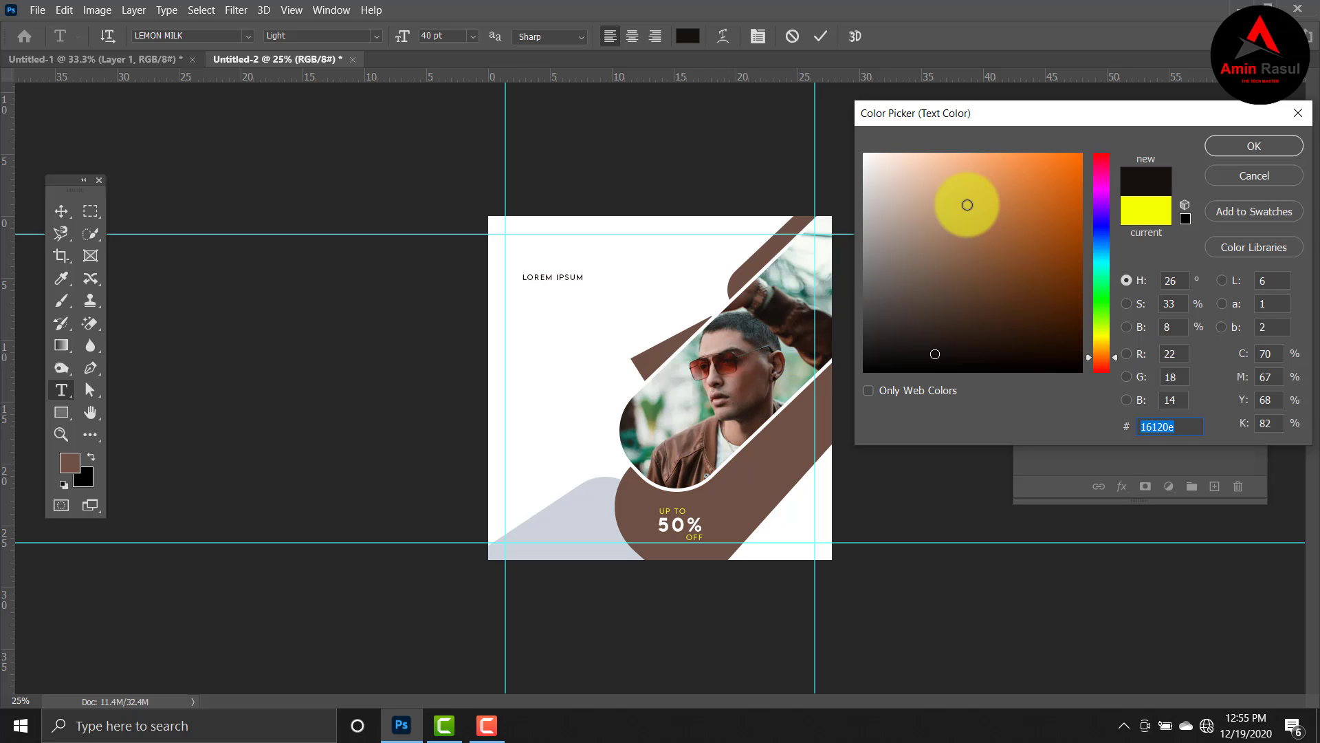
click(802, 328)
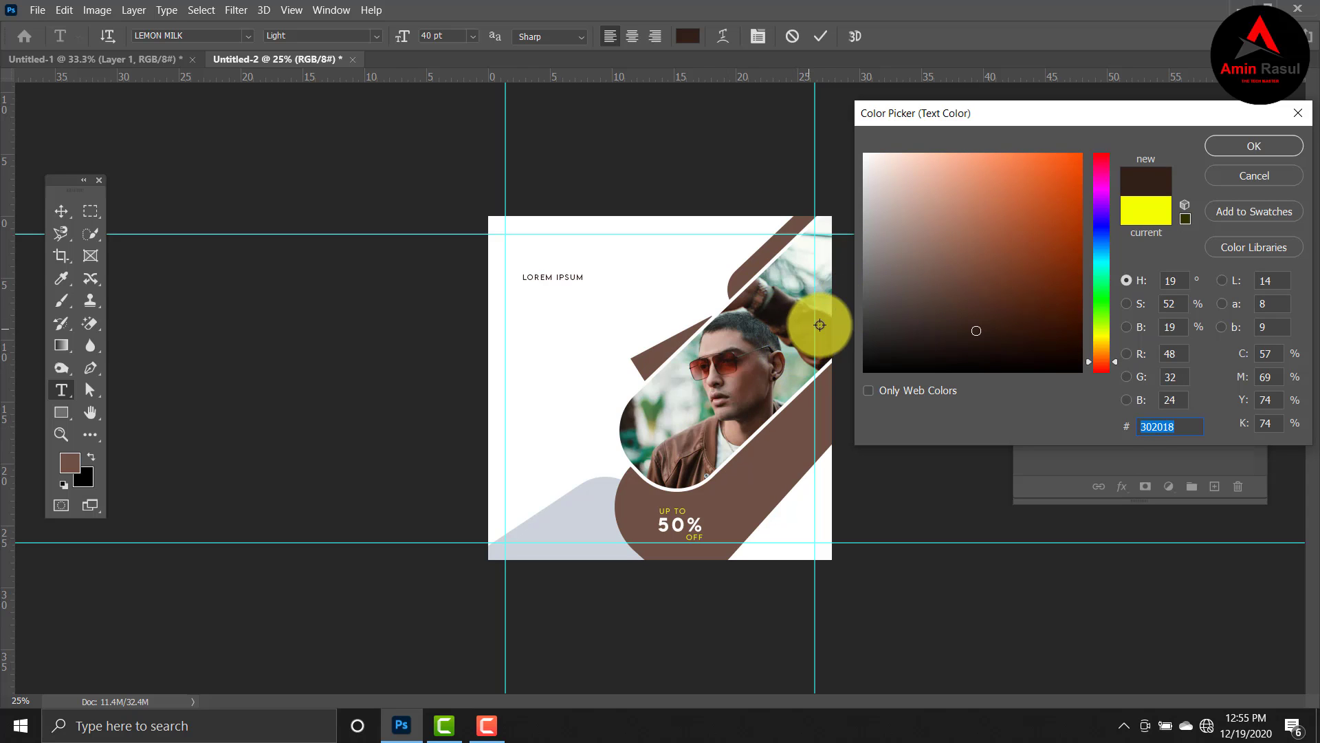
click(1258, 144)
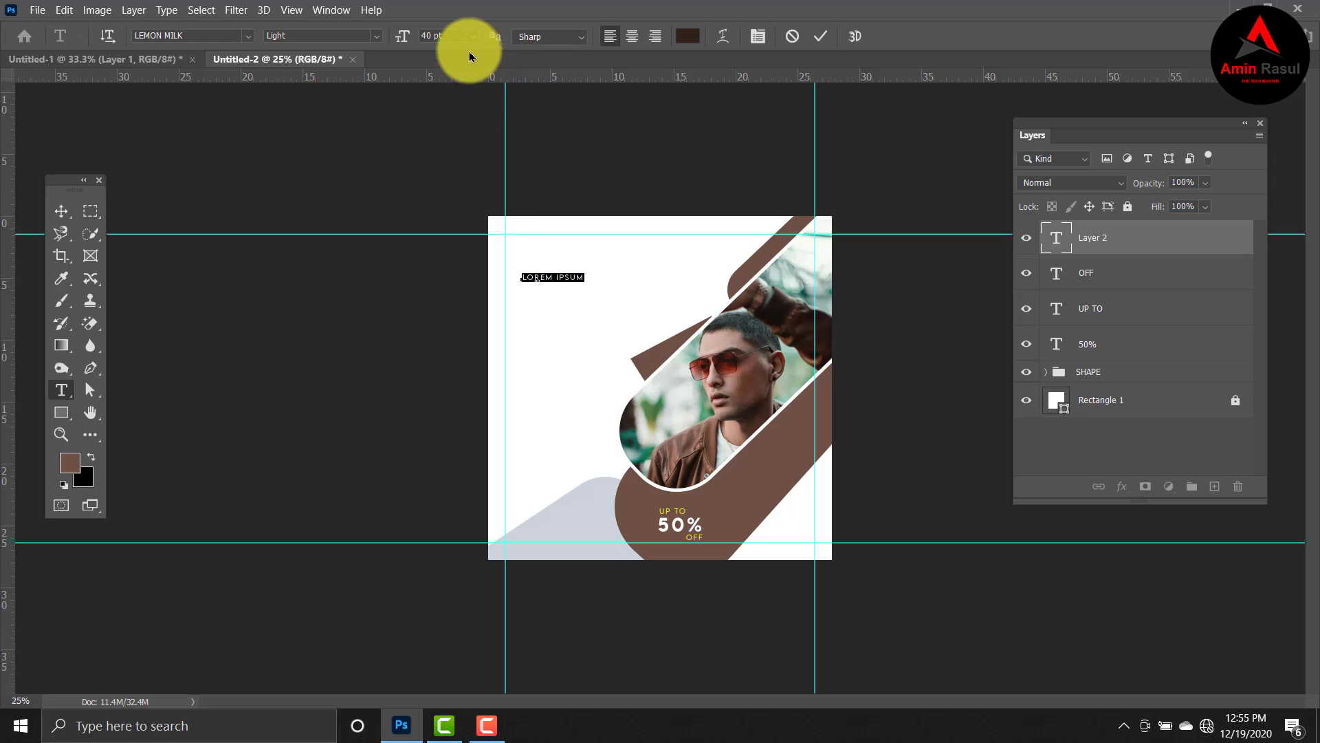
Set the new text layer's font size to 100 pt and enter "NEW ARRIVAL" as its wording.
click(446, 36)
text(100)
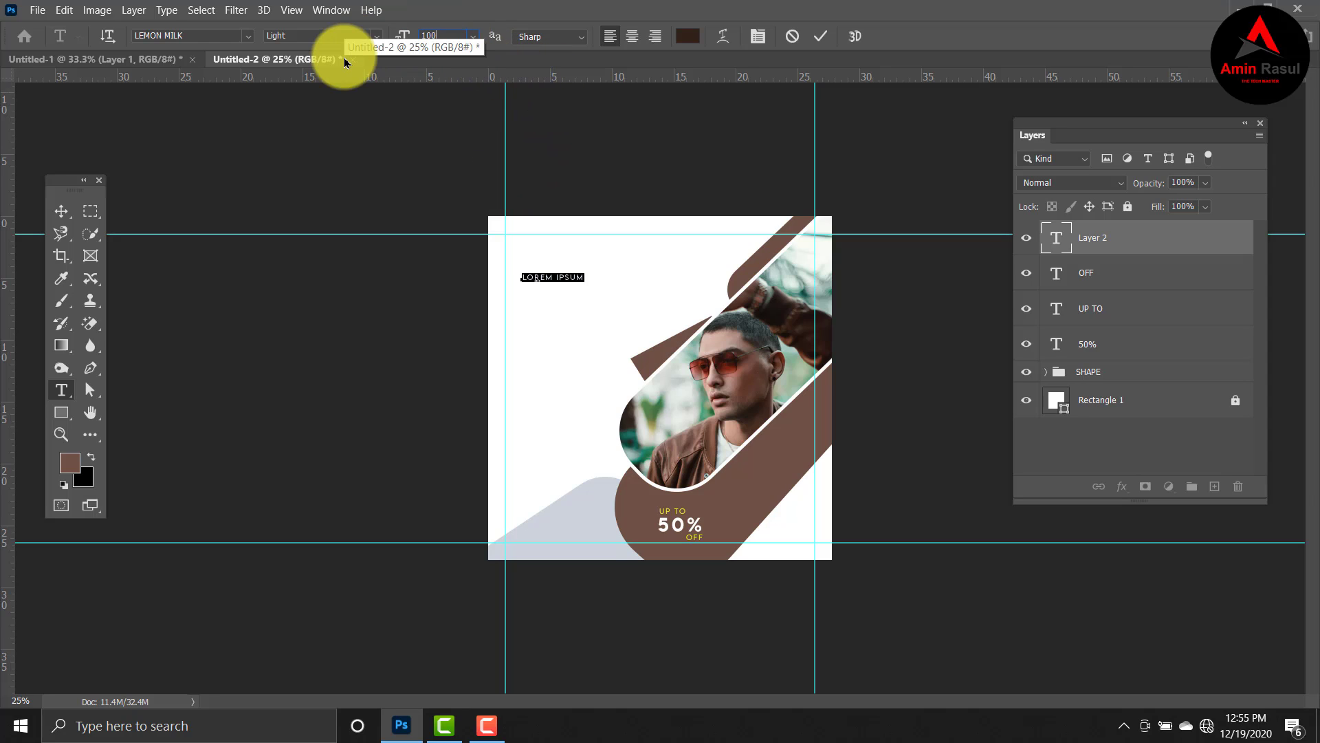
key(Return)
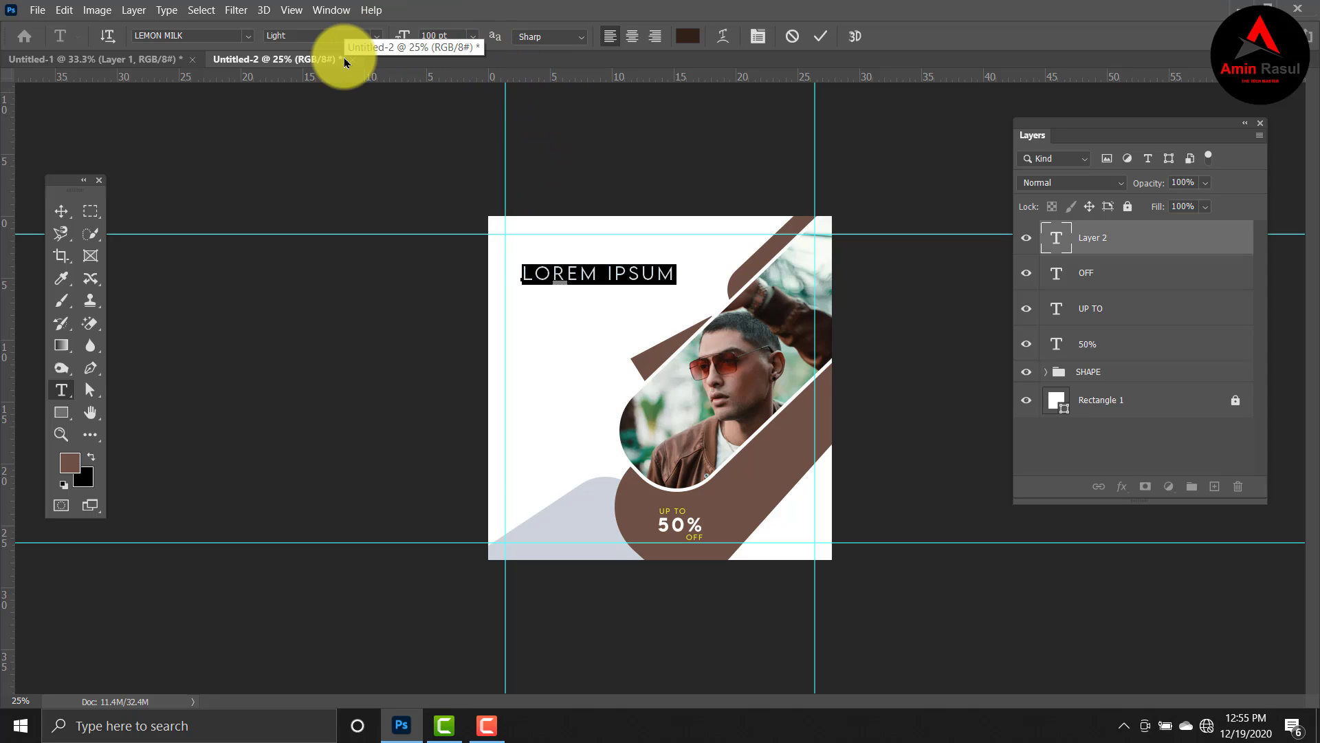
text(NEW)
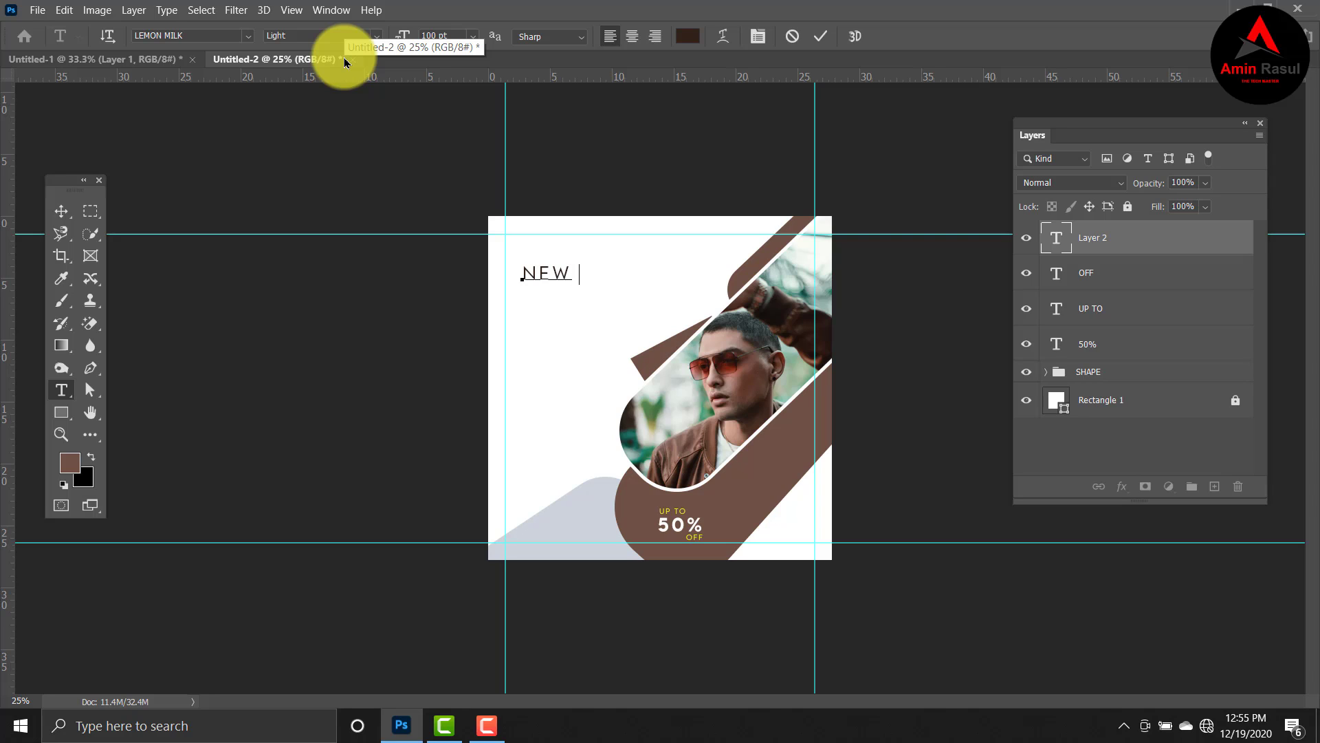
text( ARR)
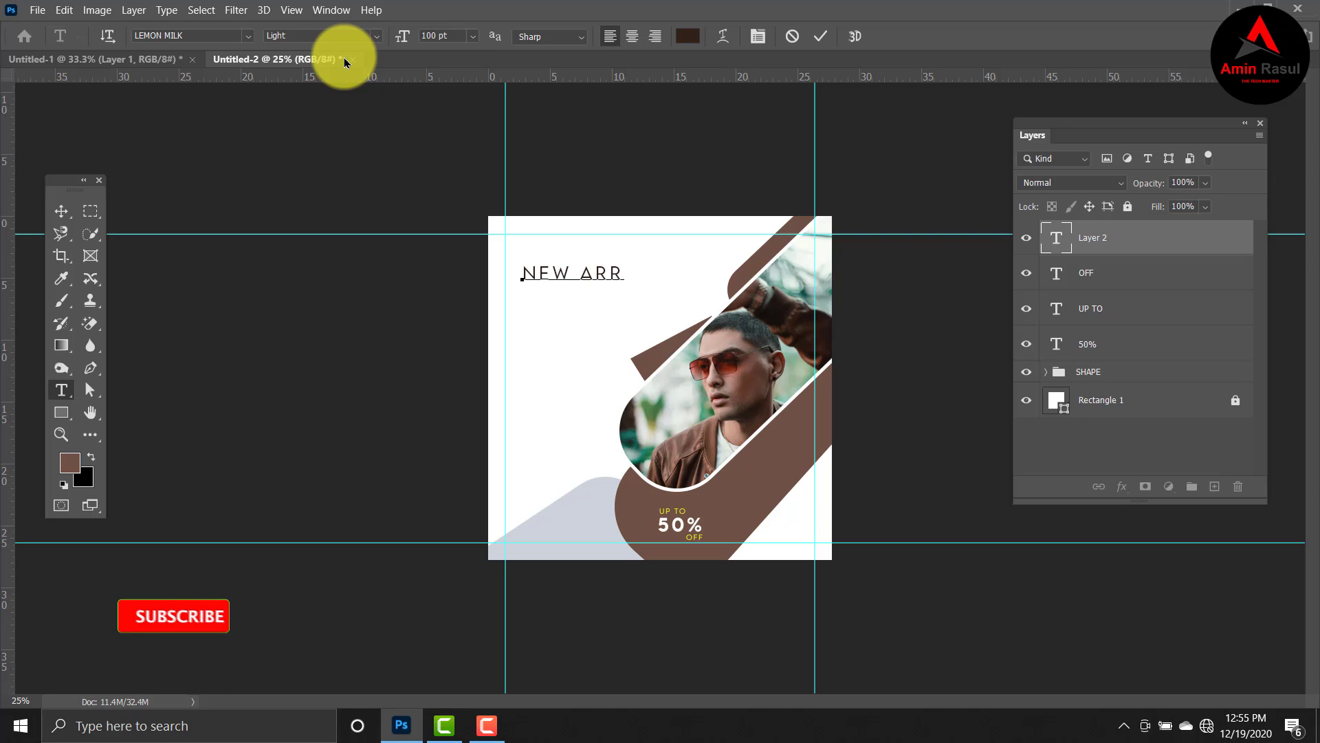
text(IVAL)
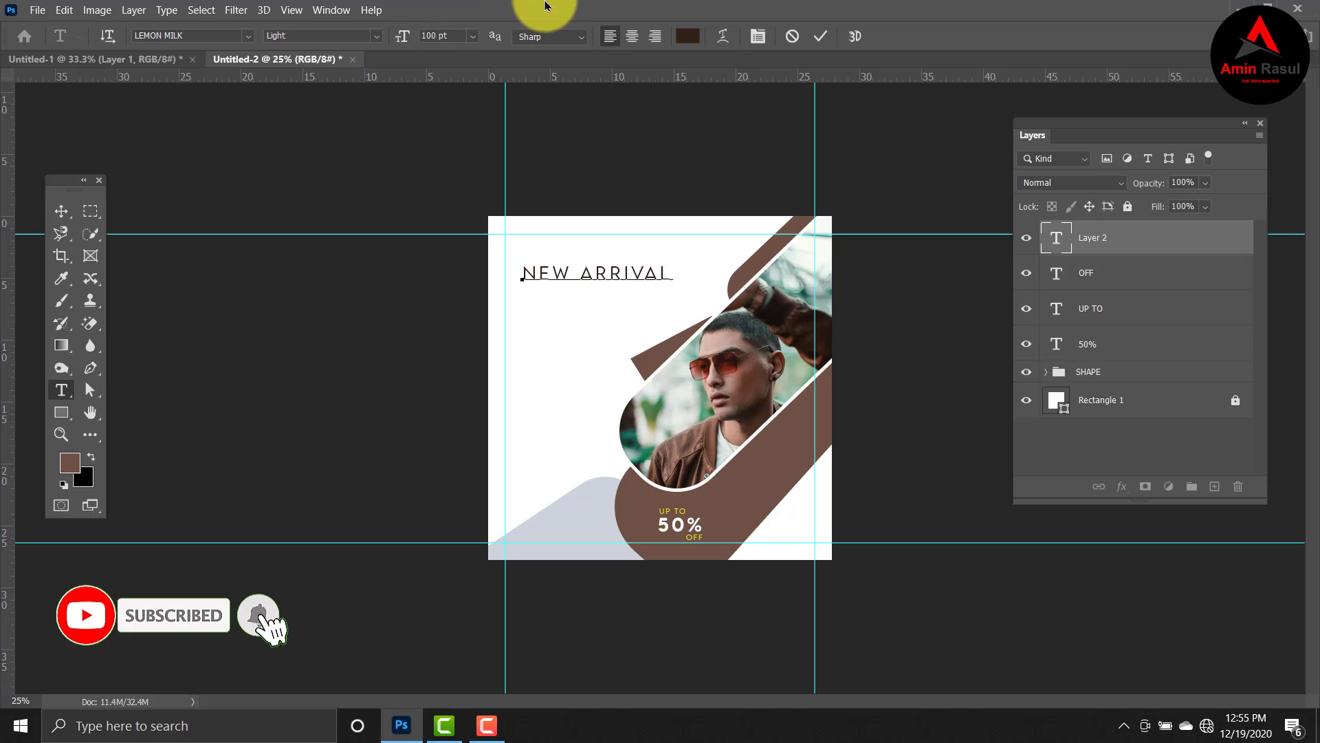
Recolour the "NEW ARRIVAL" text with the brown sampled from the angled shape beside the photo.
double_click(1059, 238)
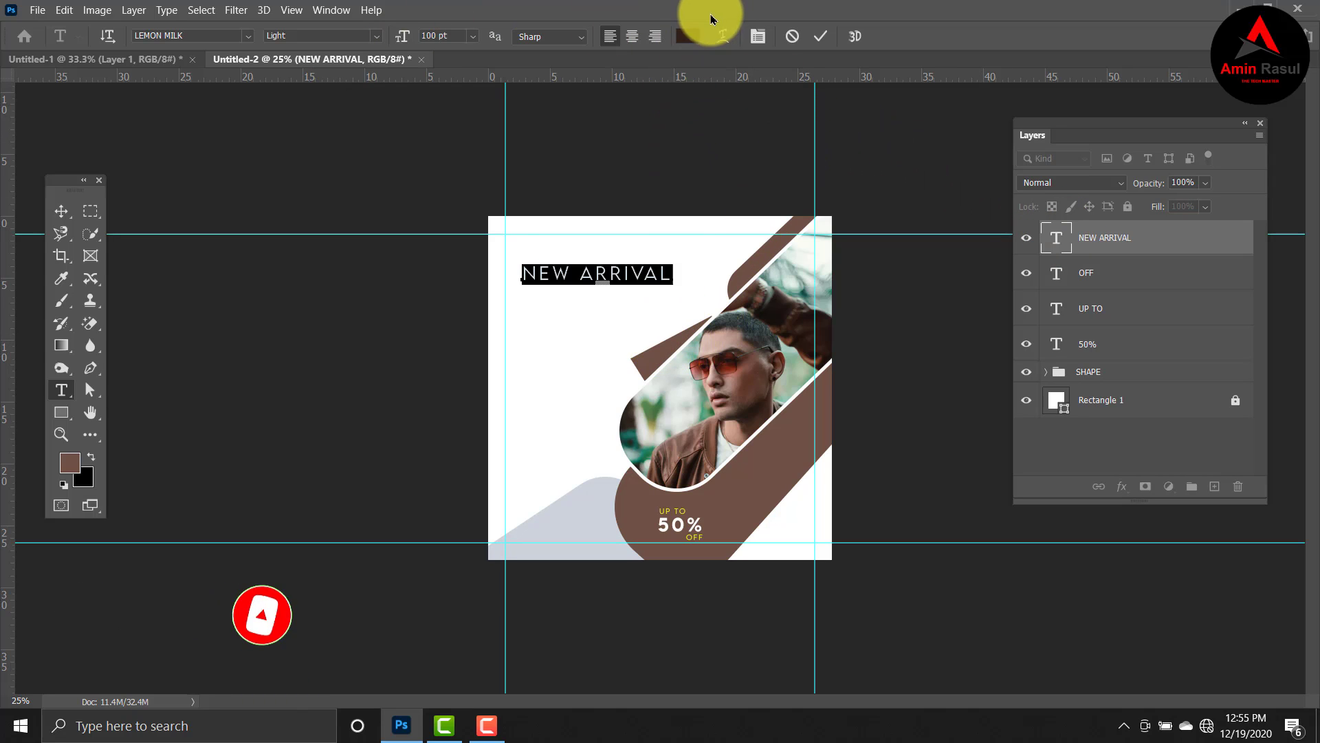
click(689, 36)
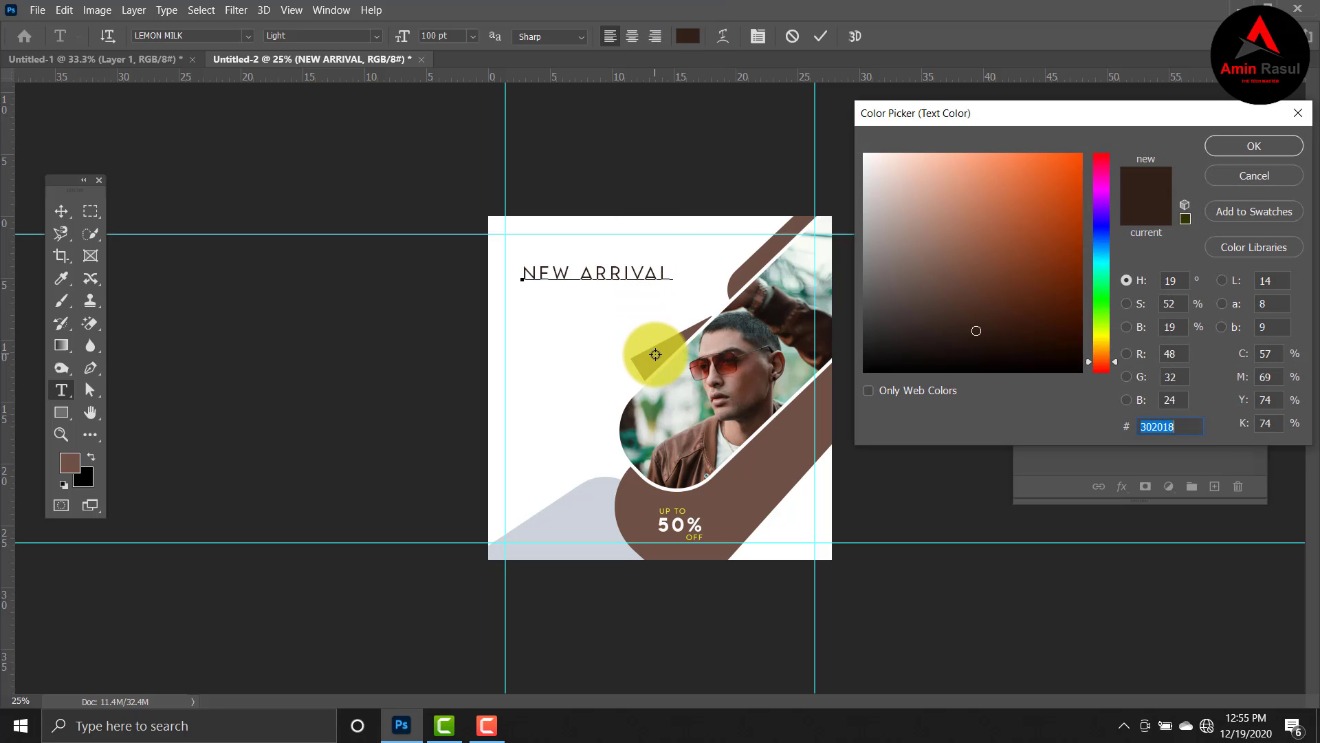
click(653, 355)
click(1252, 148)
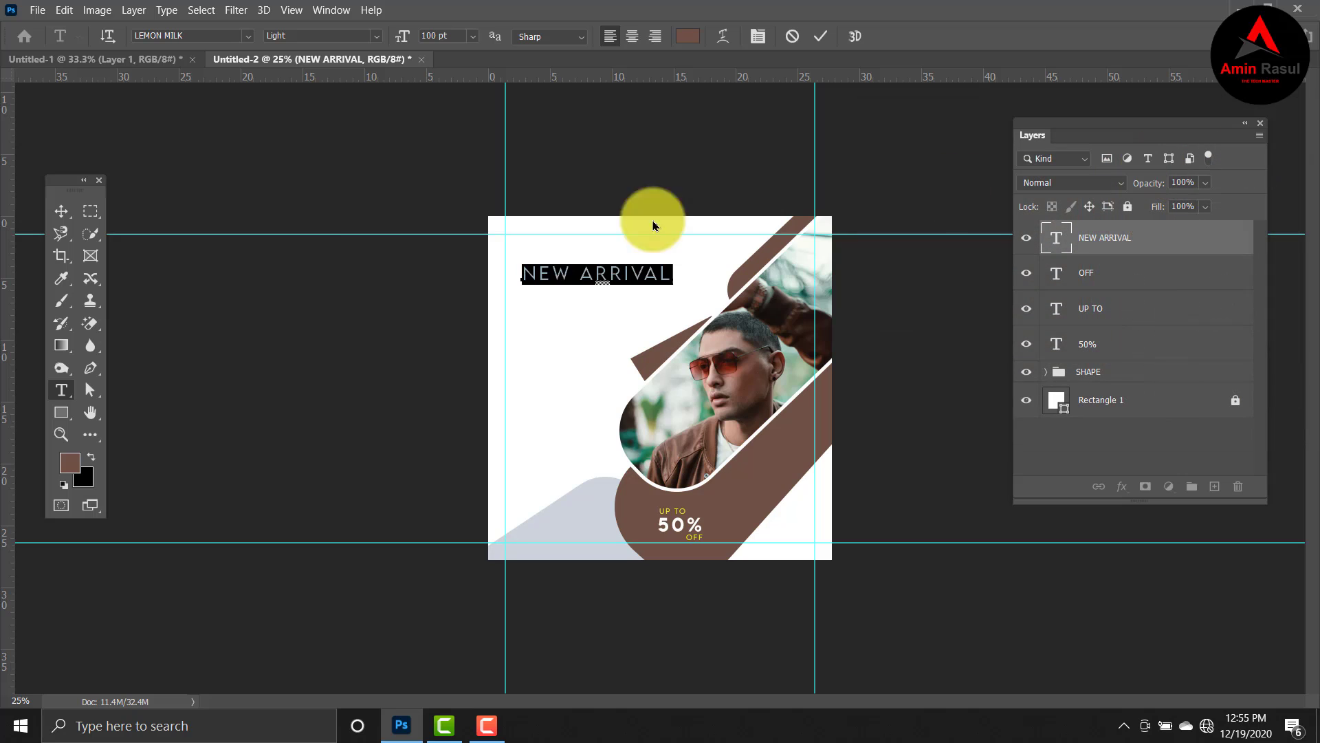
Move the "NEW ARRIVAL" text left until it lines up with the left vertical guide, then deselect it.
click(59, 212)
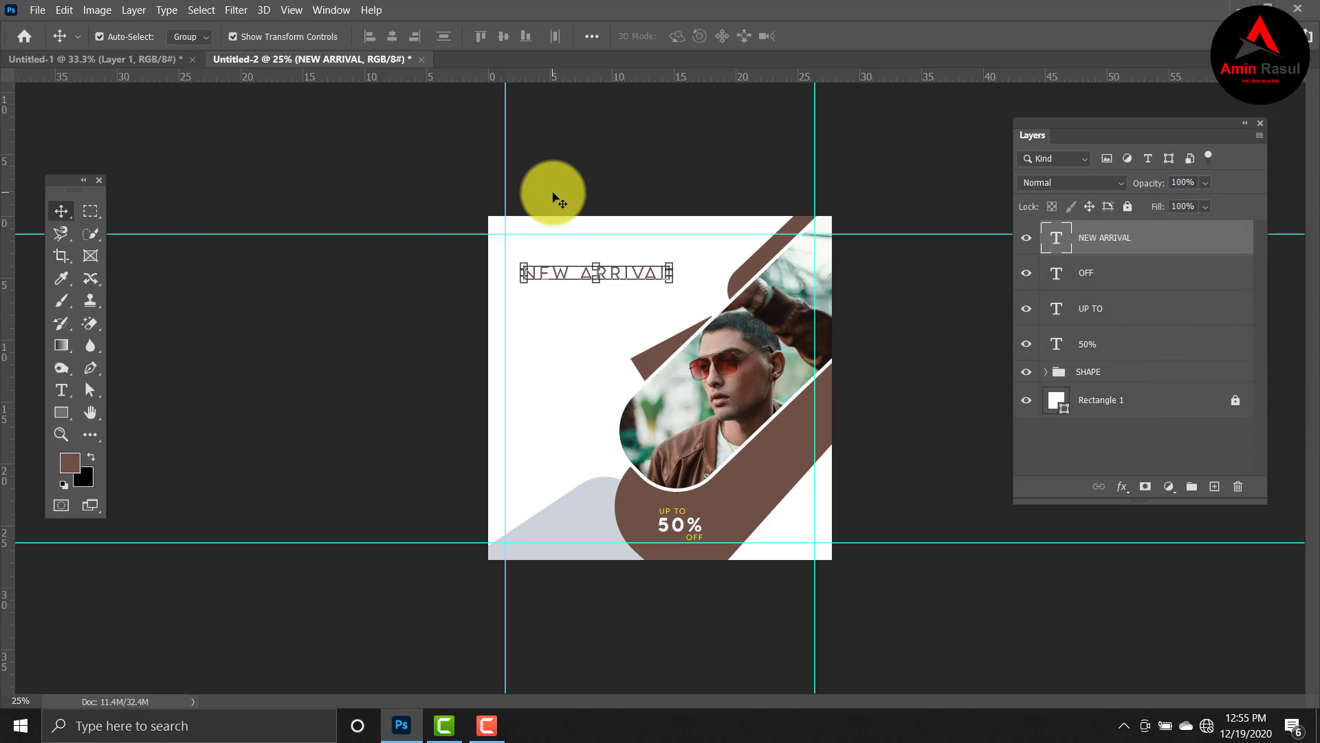
key(shift+Left)
key(shift+Left)
key(shift+Left)
key(shift+Left)
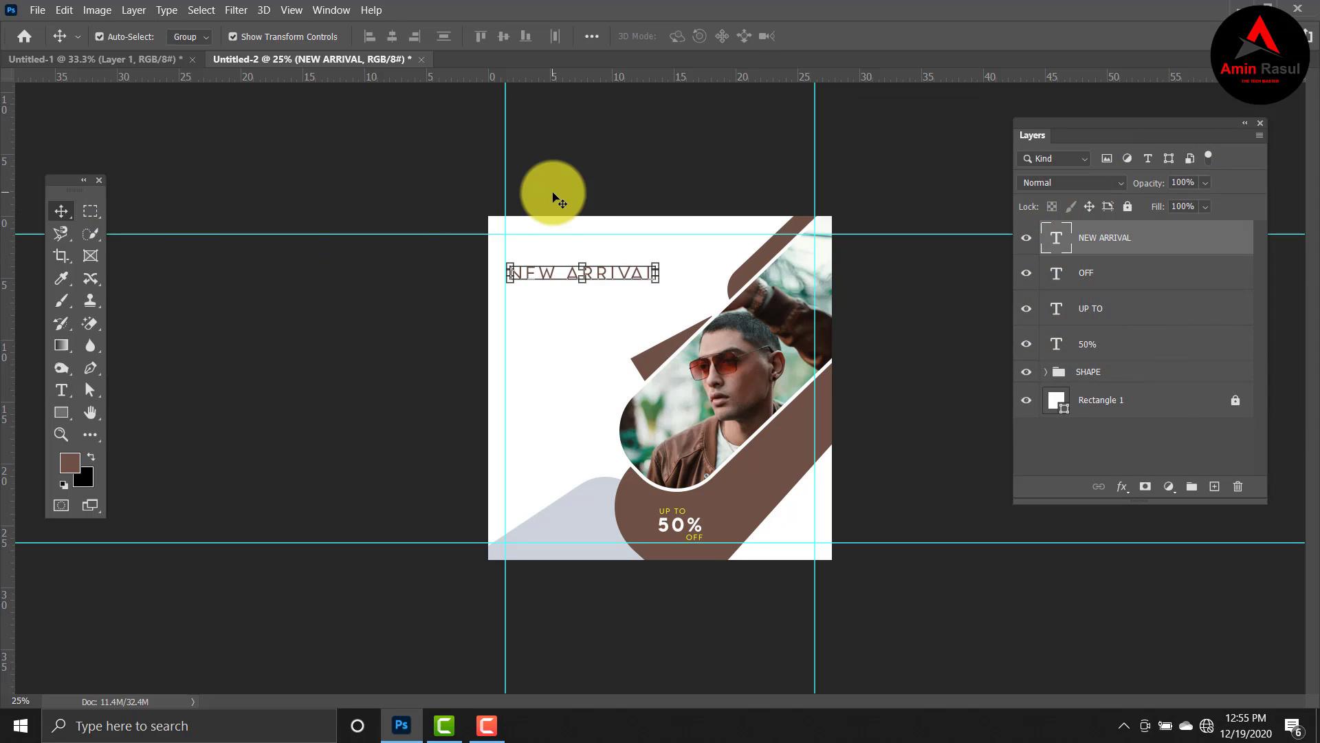
click(671, 124)
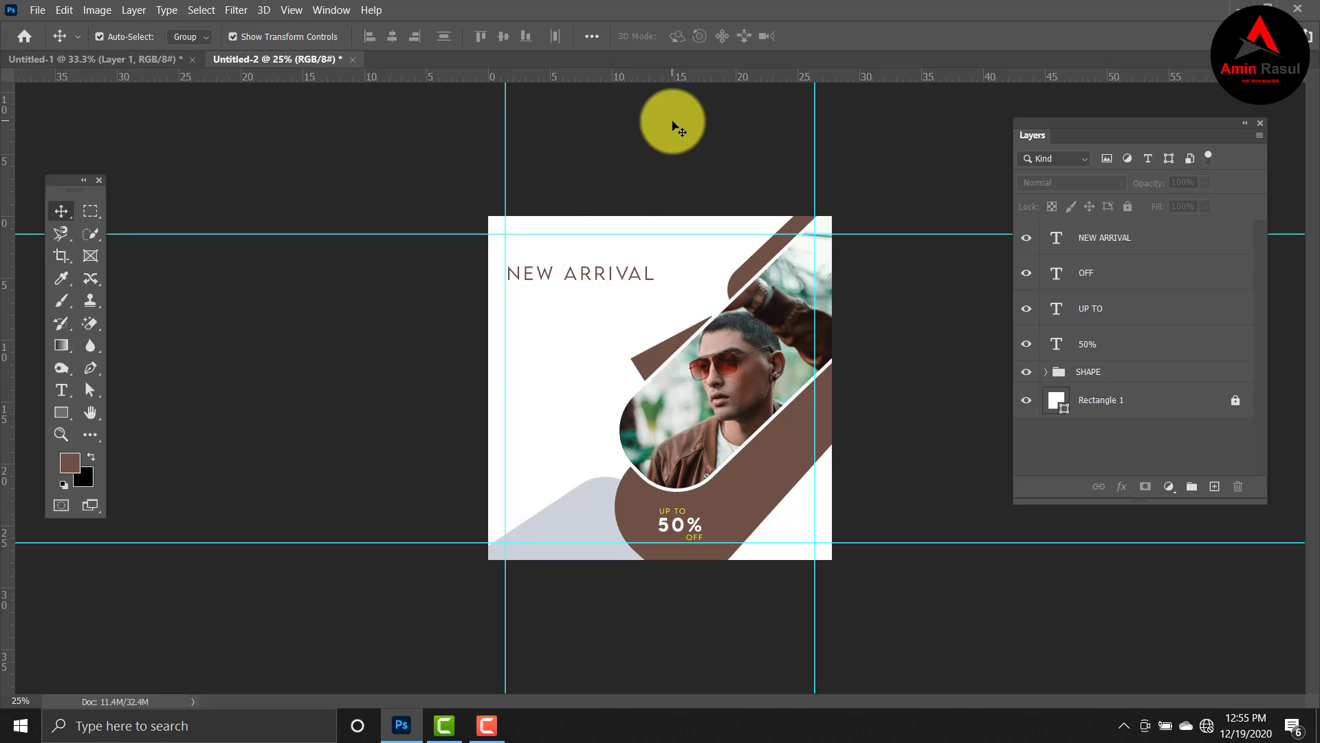
Duplicate the "NEW ARRIVAL" text directly below the original and change the copy's wording to "BIG SALE".
click(611, 274)
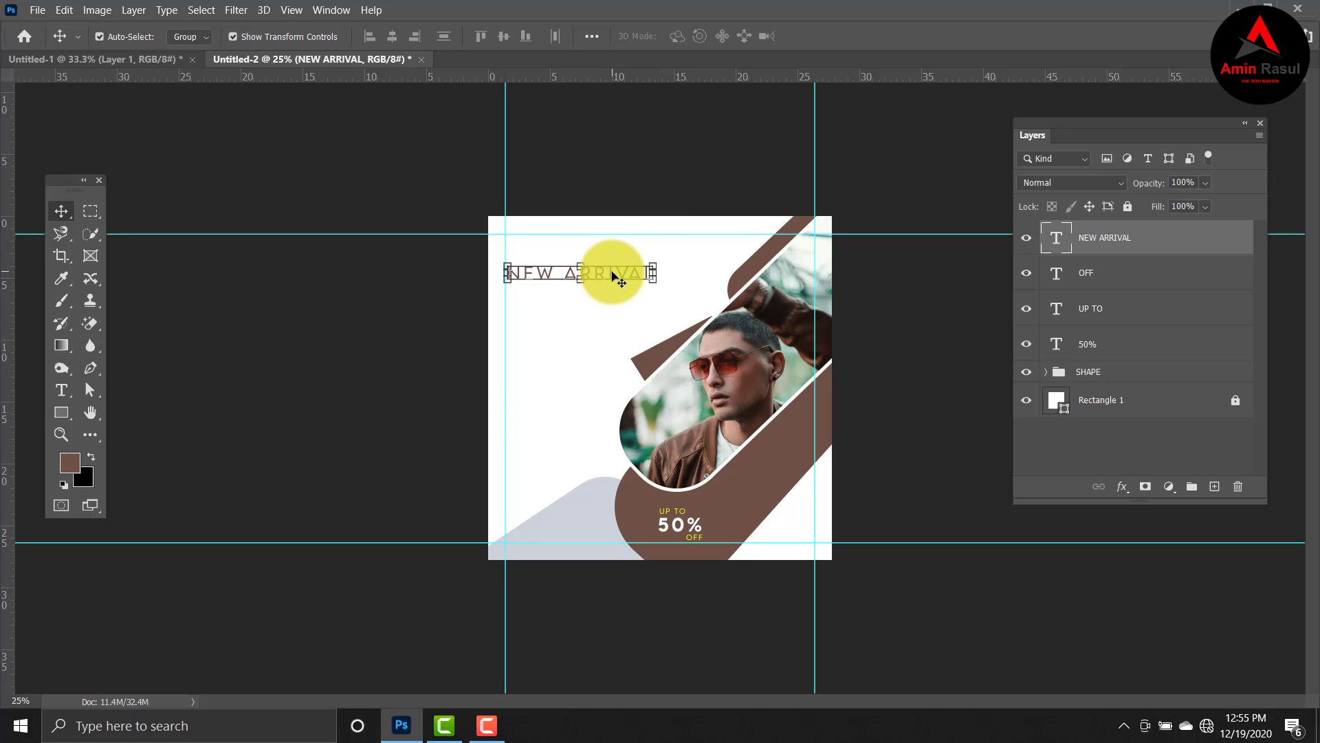
key(alt)
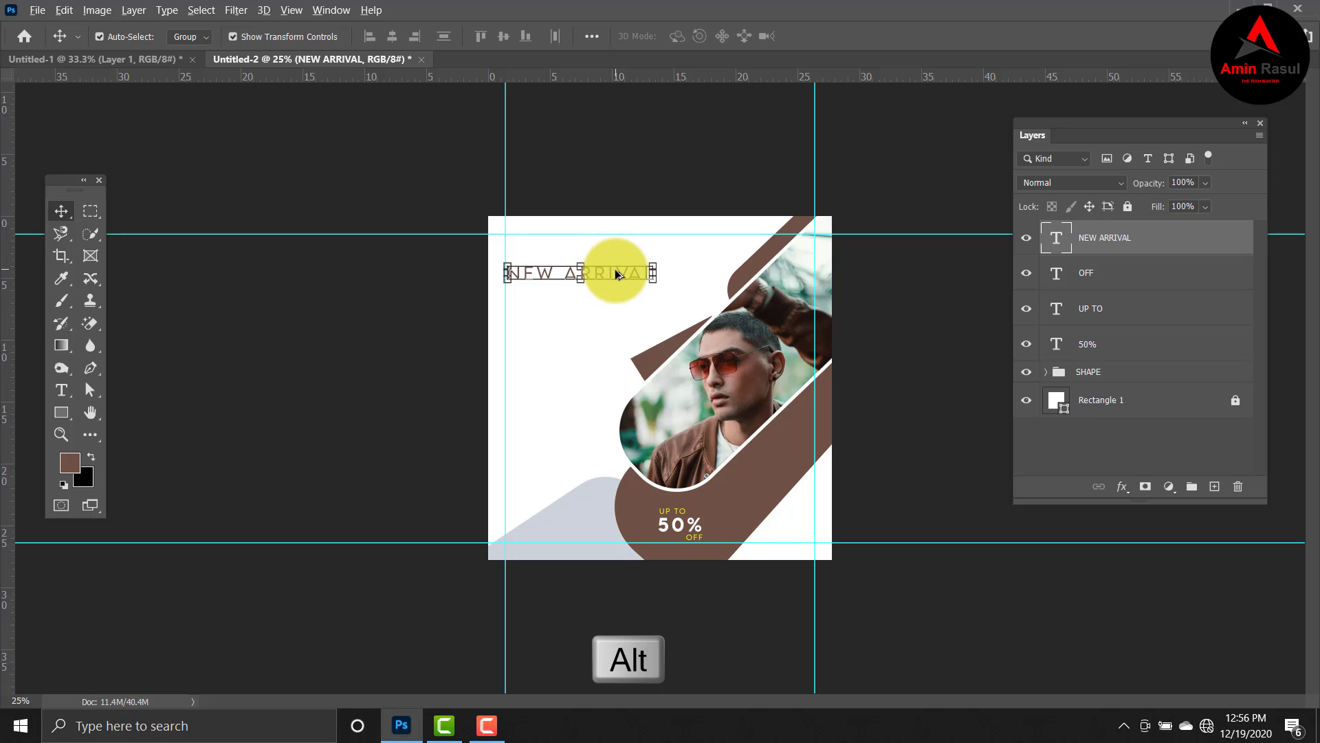
drag(614, 270, 613, 298)
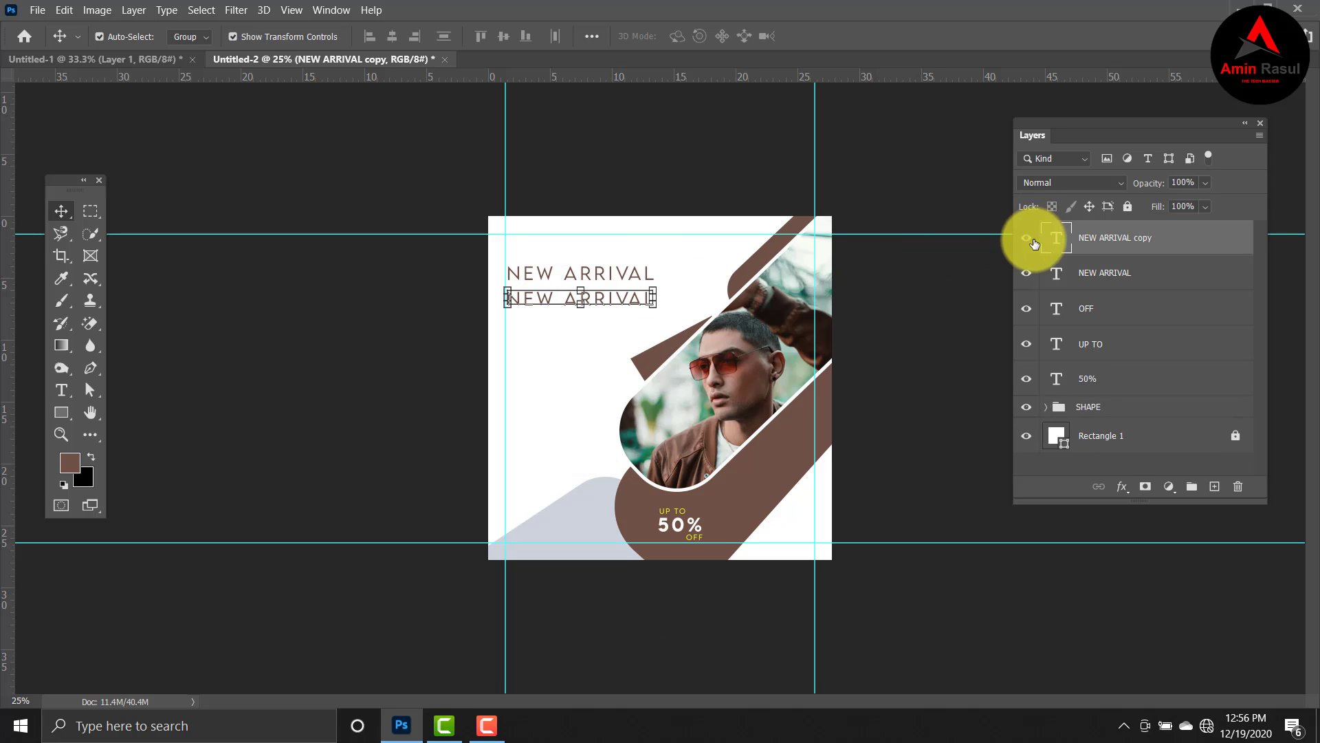
double_click(1060, 240)
text(B)
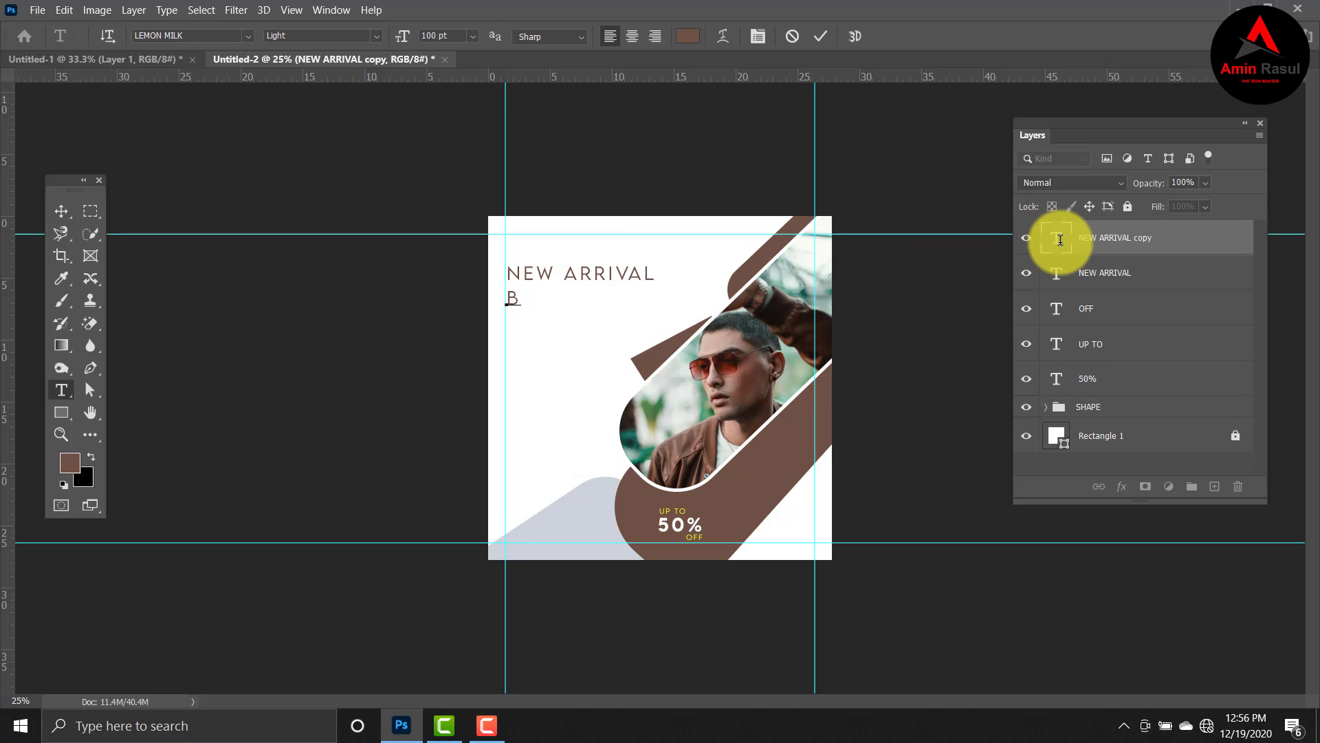
text(IG SALE)
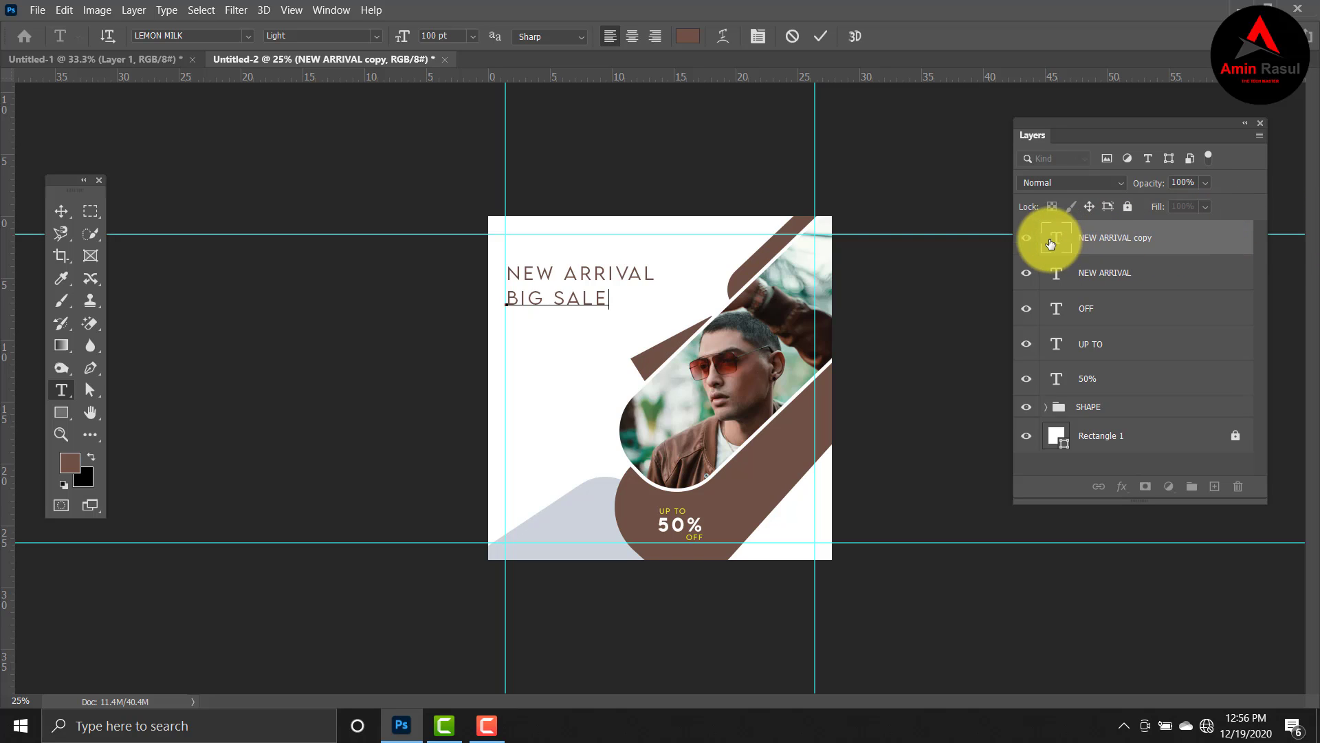
key(ctrl+Return)
Set the "BIG SALE" text to the Bold style at 150 pt.
double_click(1048, 244)
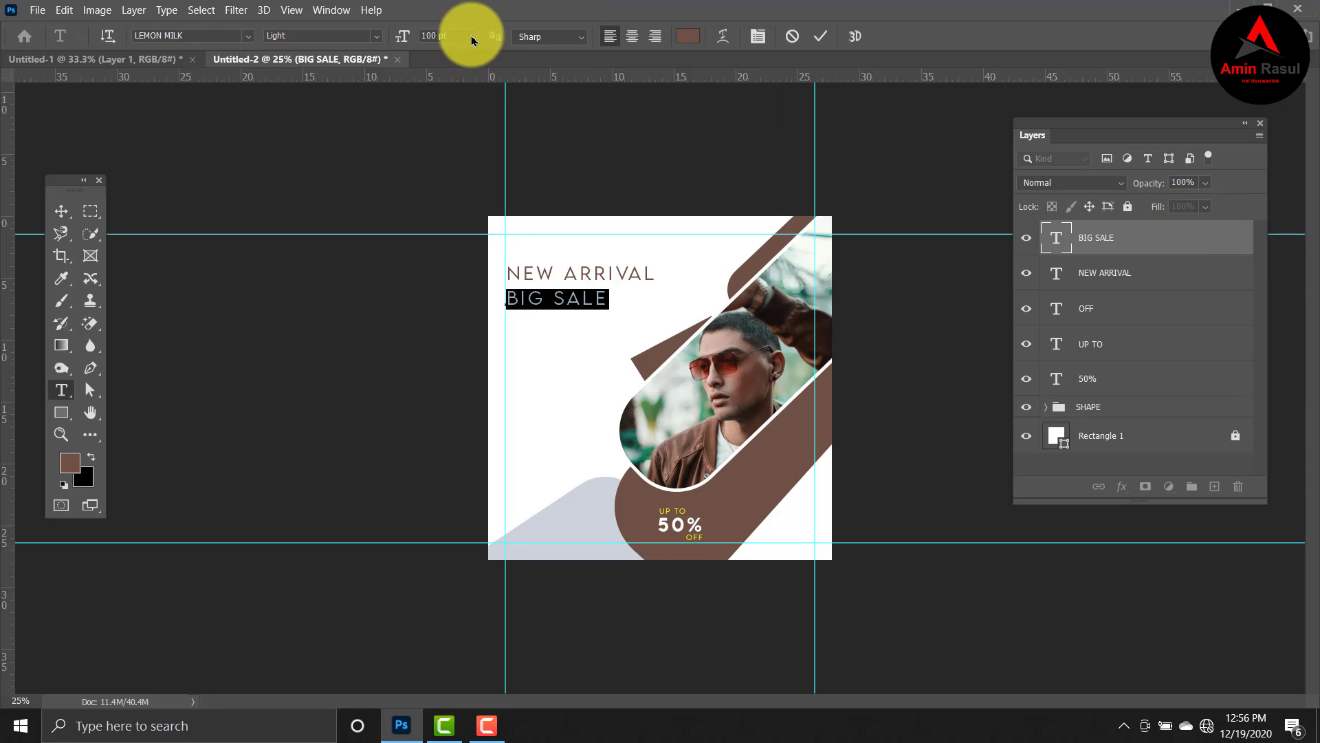
click(375, 37)
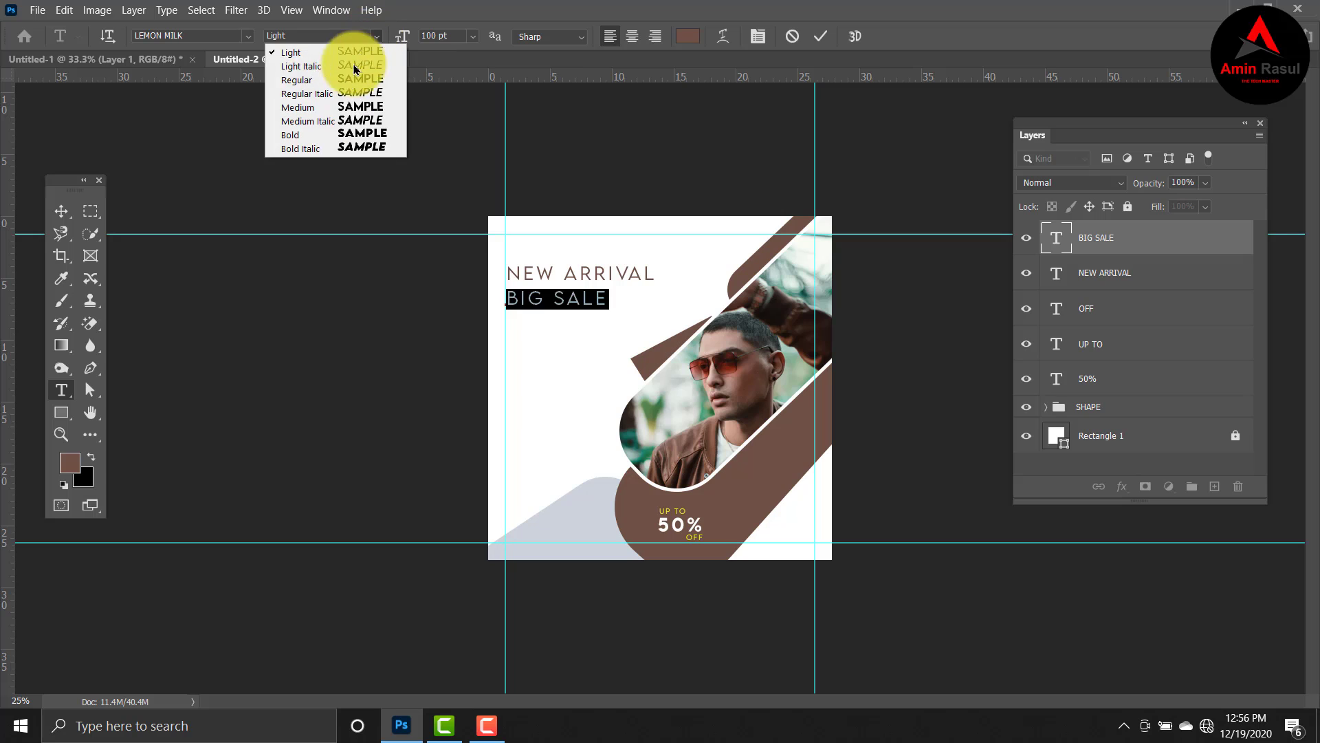
click(339, 135)
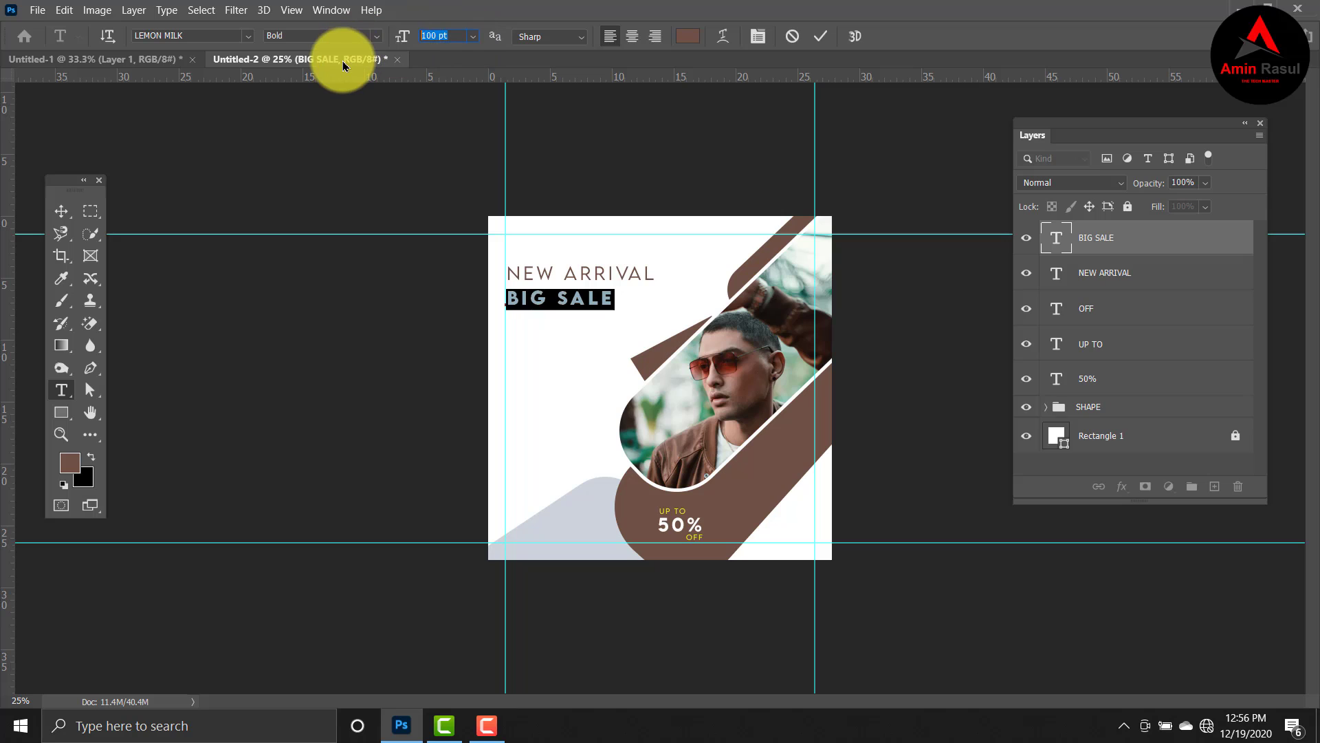
text(150)
key(Return)
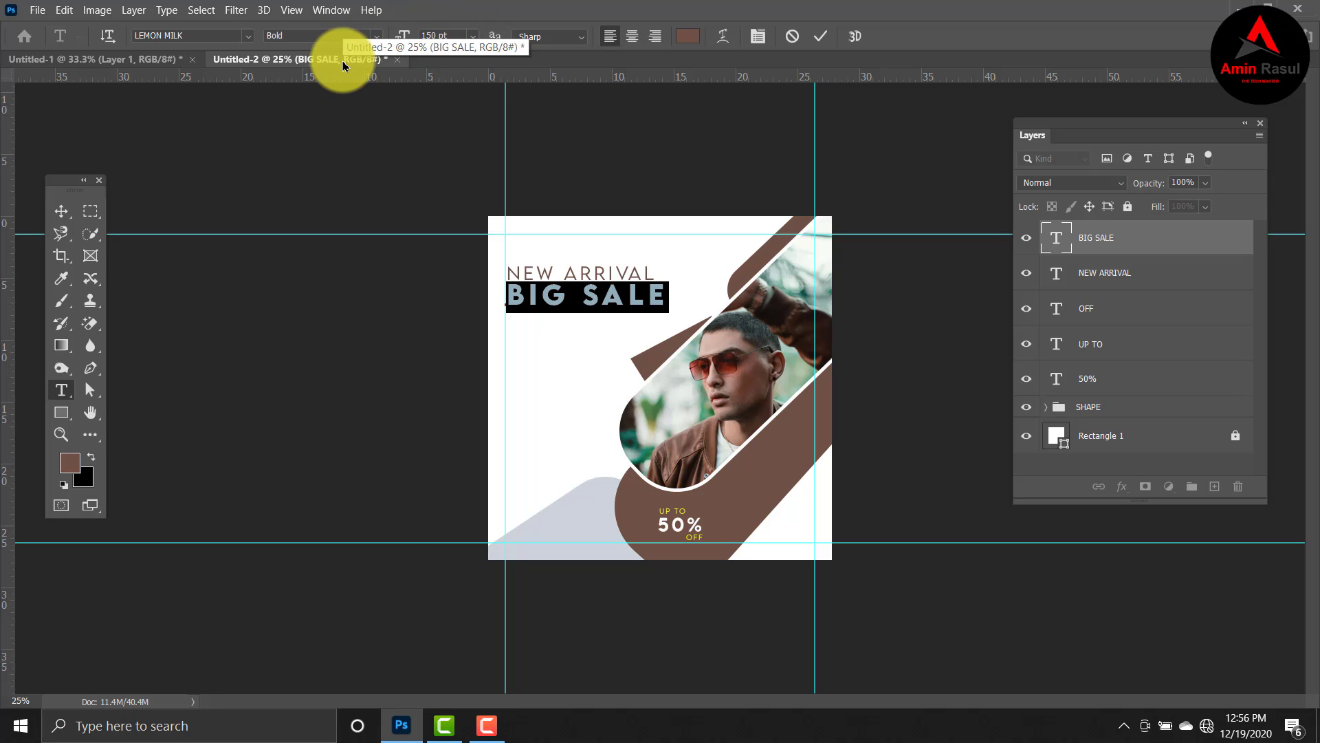
click(62, 211)
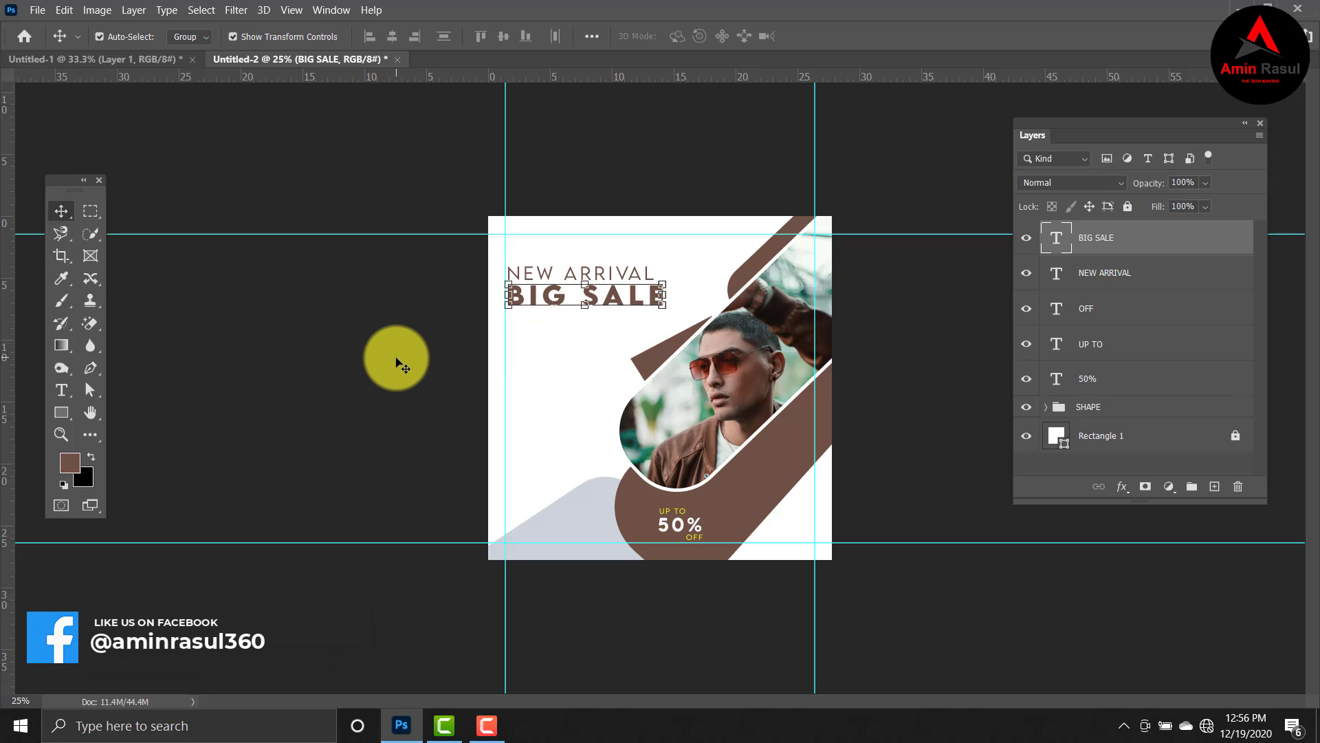
click(401, 363)
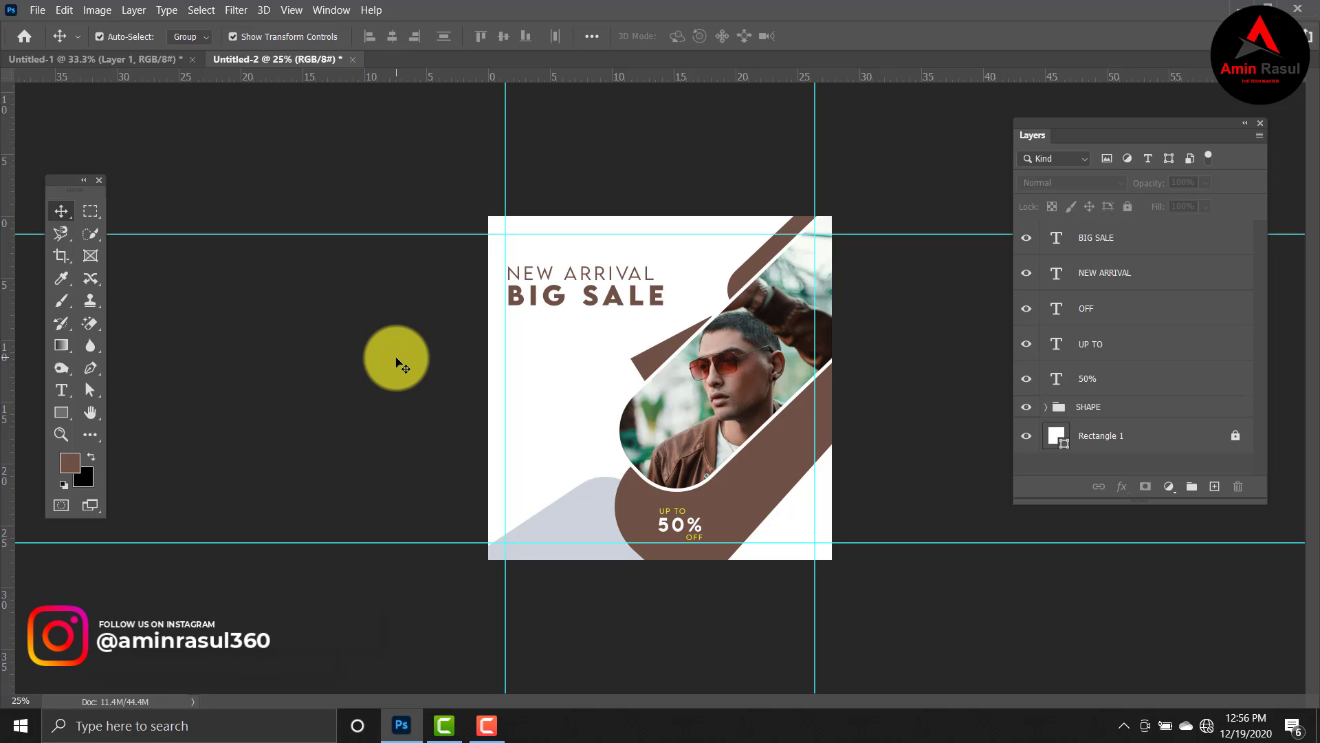
Draw a rounded rectangle about 594 × 123 px in the white area below "BIG SALE", left of the photo.
click(69, 413)
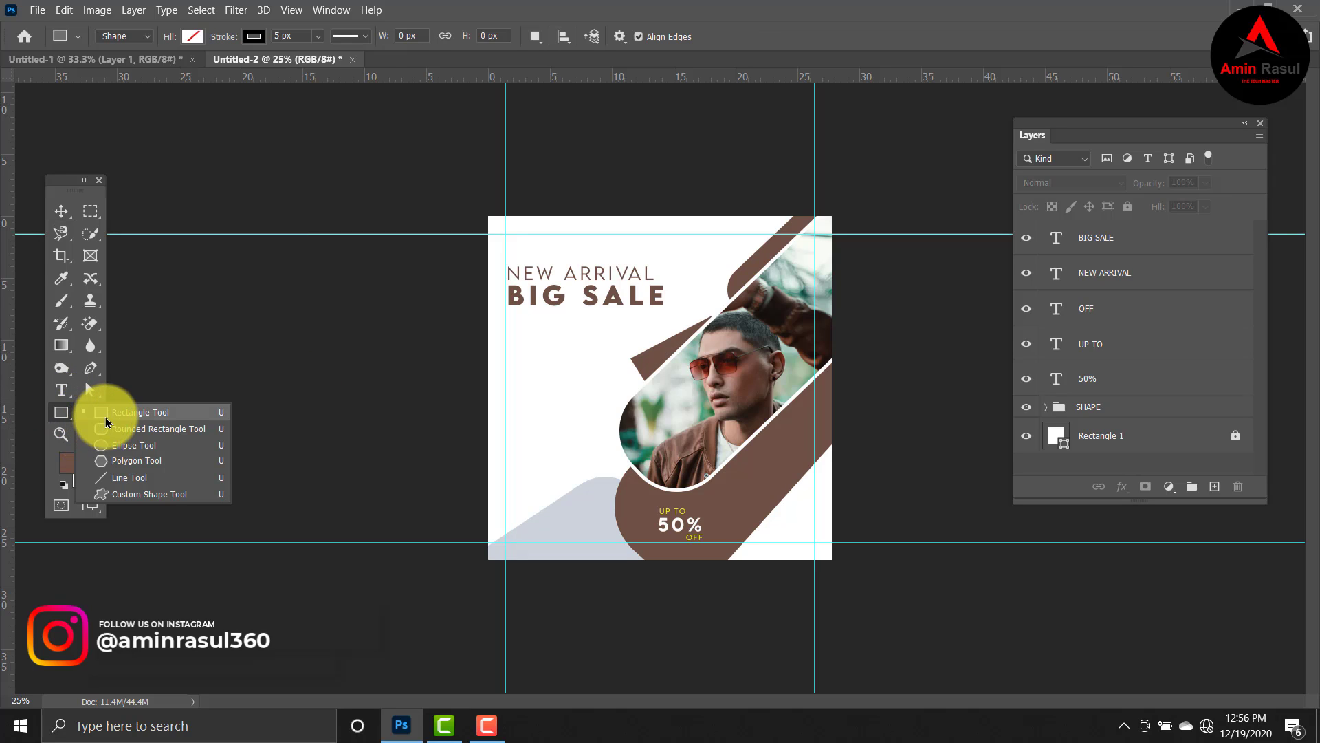
click(107, 416)
click(59, 416)
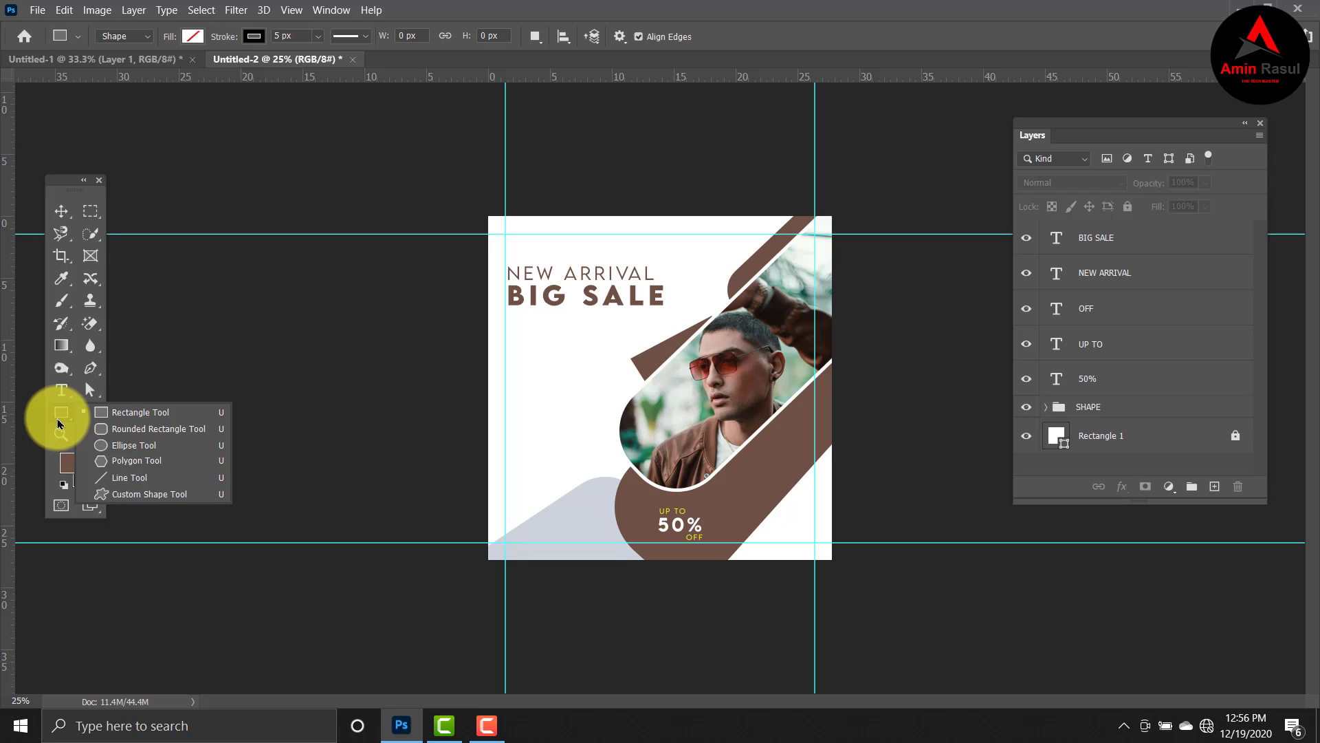
click(123, 428)
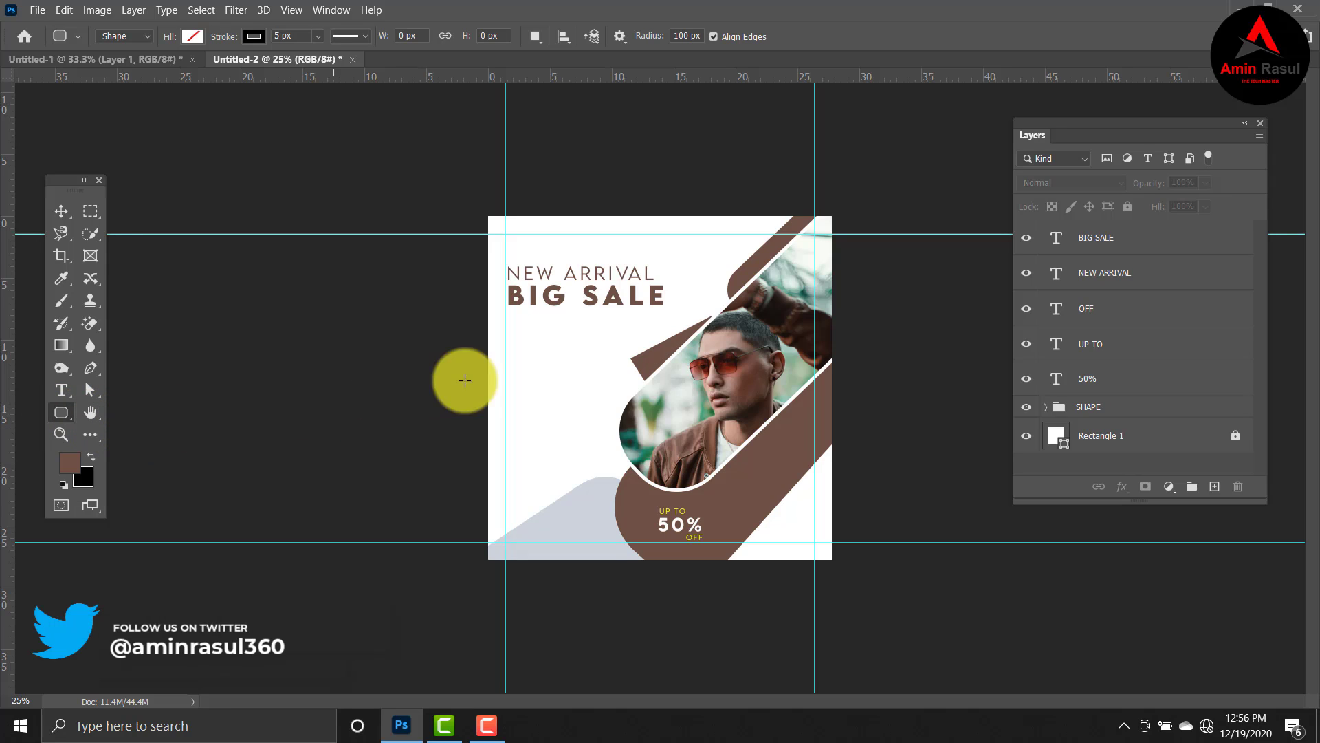
drag(515, 373, 616, 392)
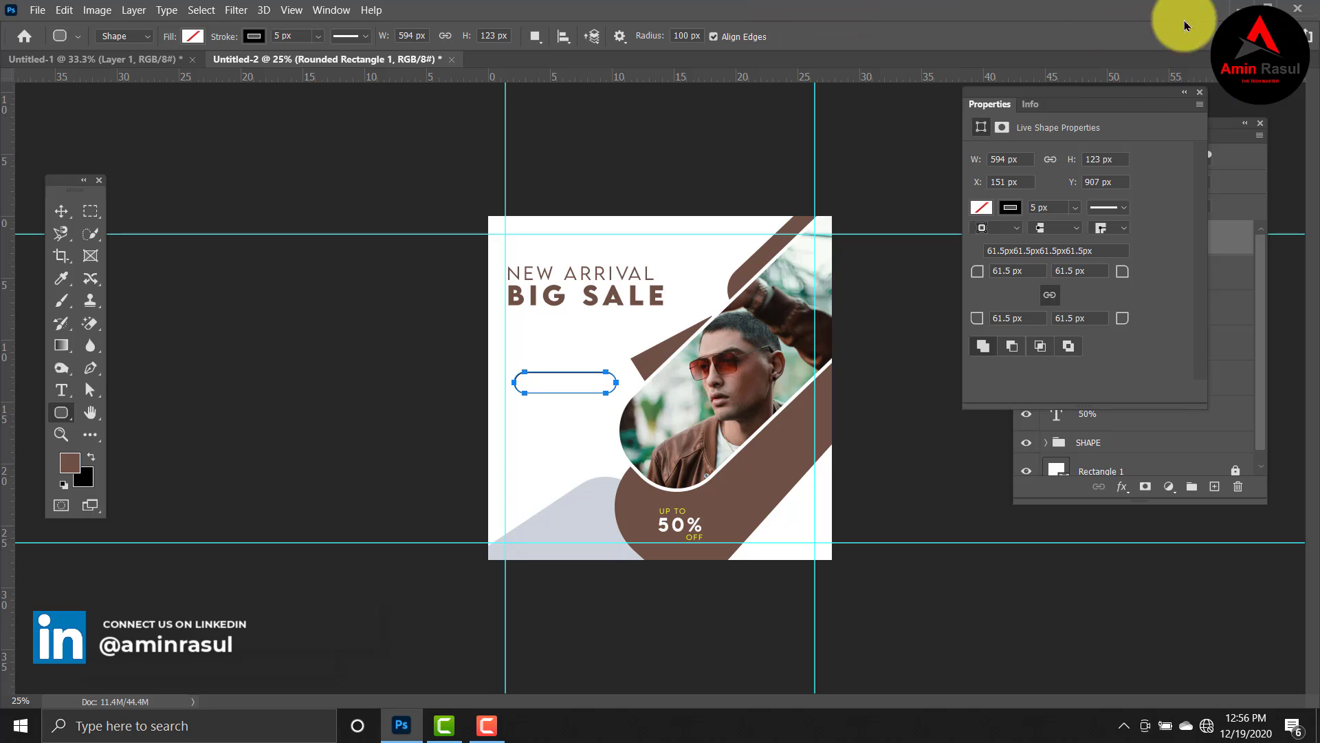
click(1202, 94)
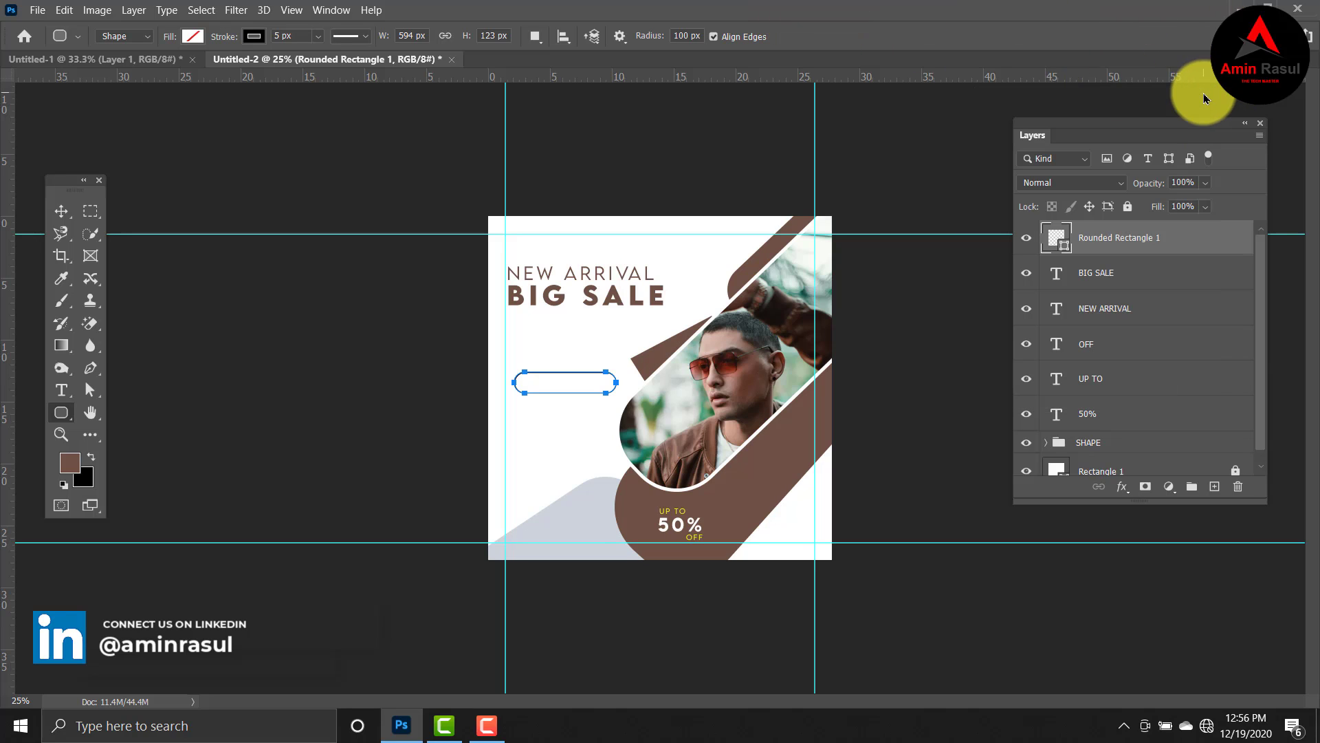
Remove the rounded rectangle's stroke and fill it with the recently used brown.
click(265, 37)
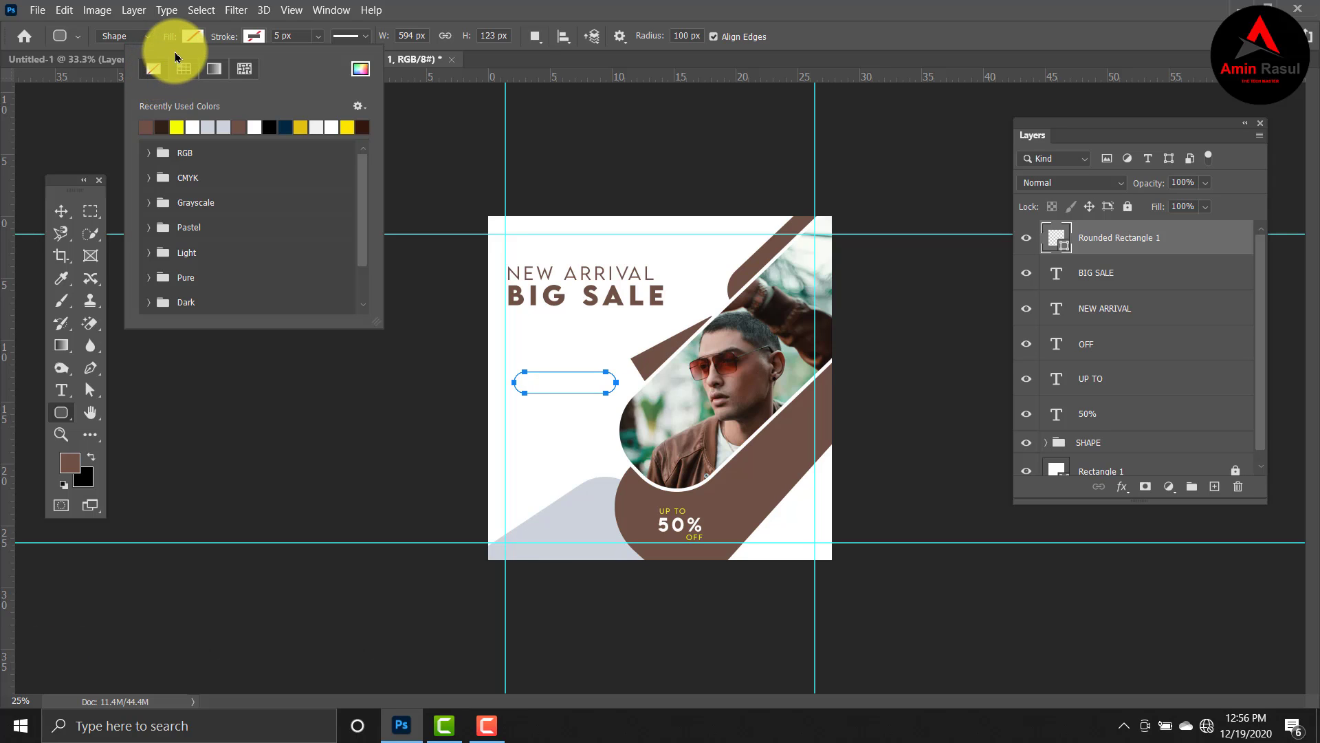
click(193, 36)
click(193, 37)
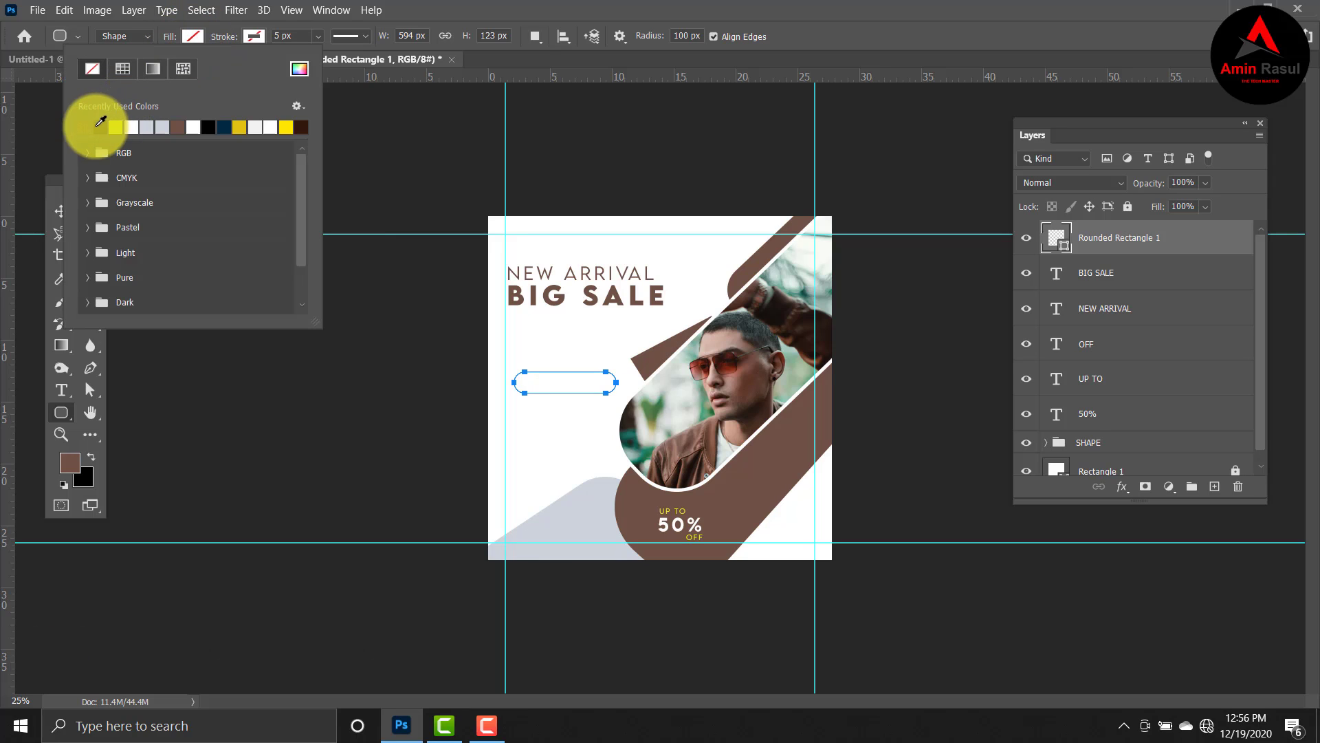
click(90, 124)
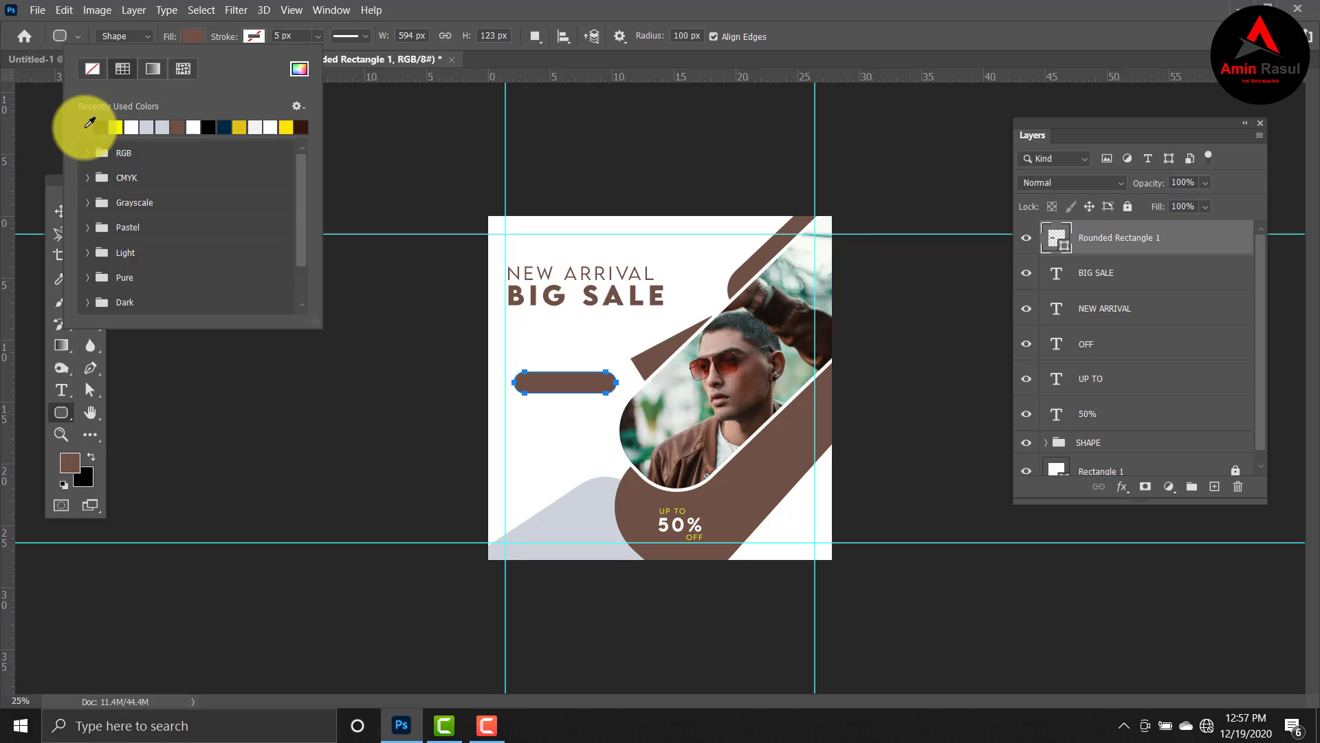
key(v)
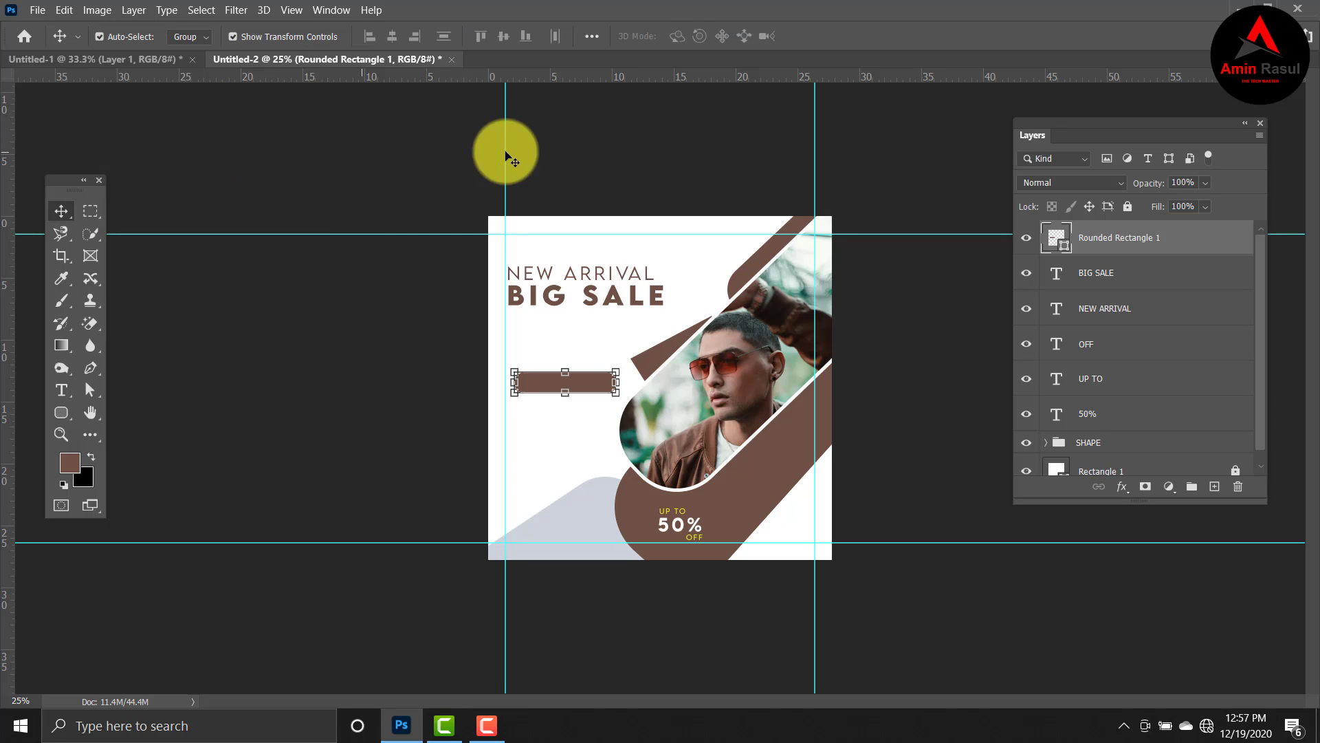
click(666, 163)
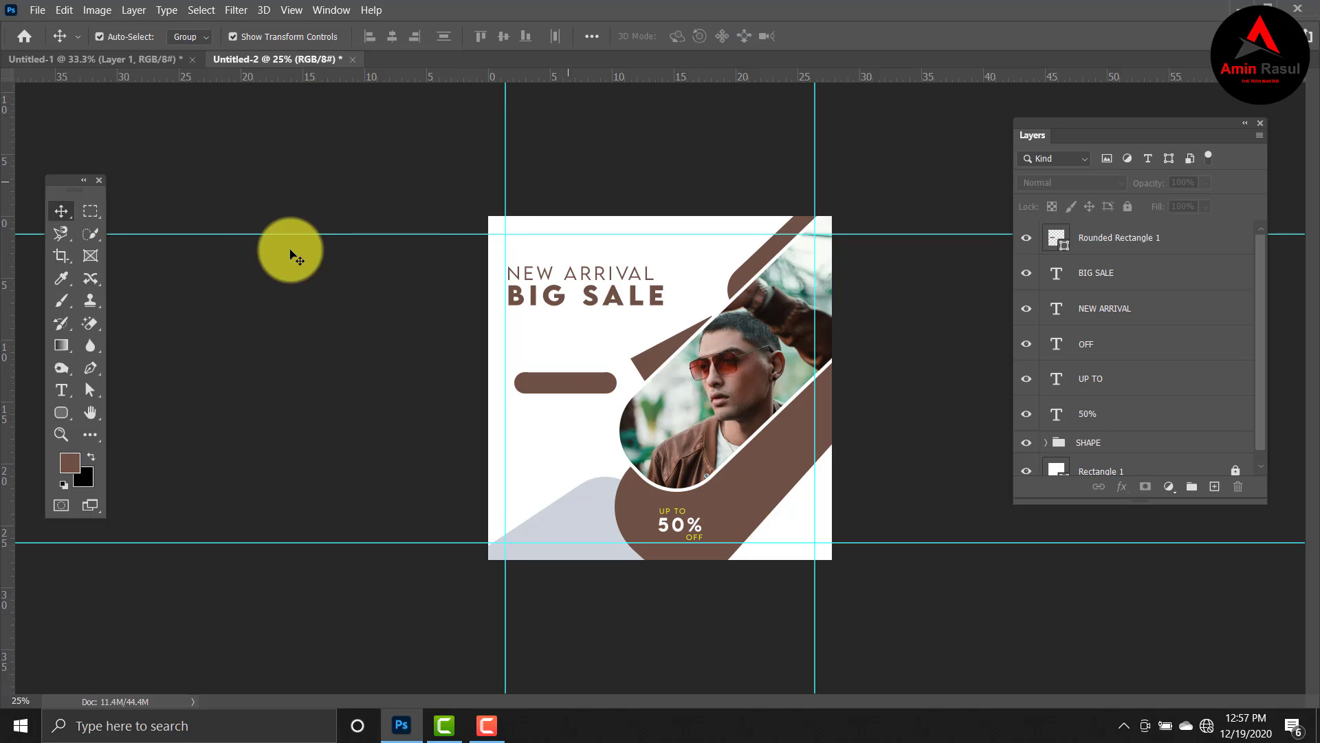
Add the text "SHOP NOW" just below the brown rounded bar and select all of its lettering.
click(62, 389)
click(544, 412)
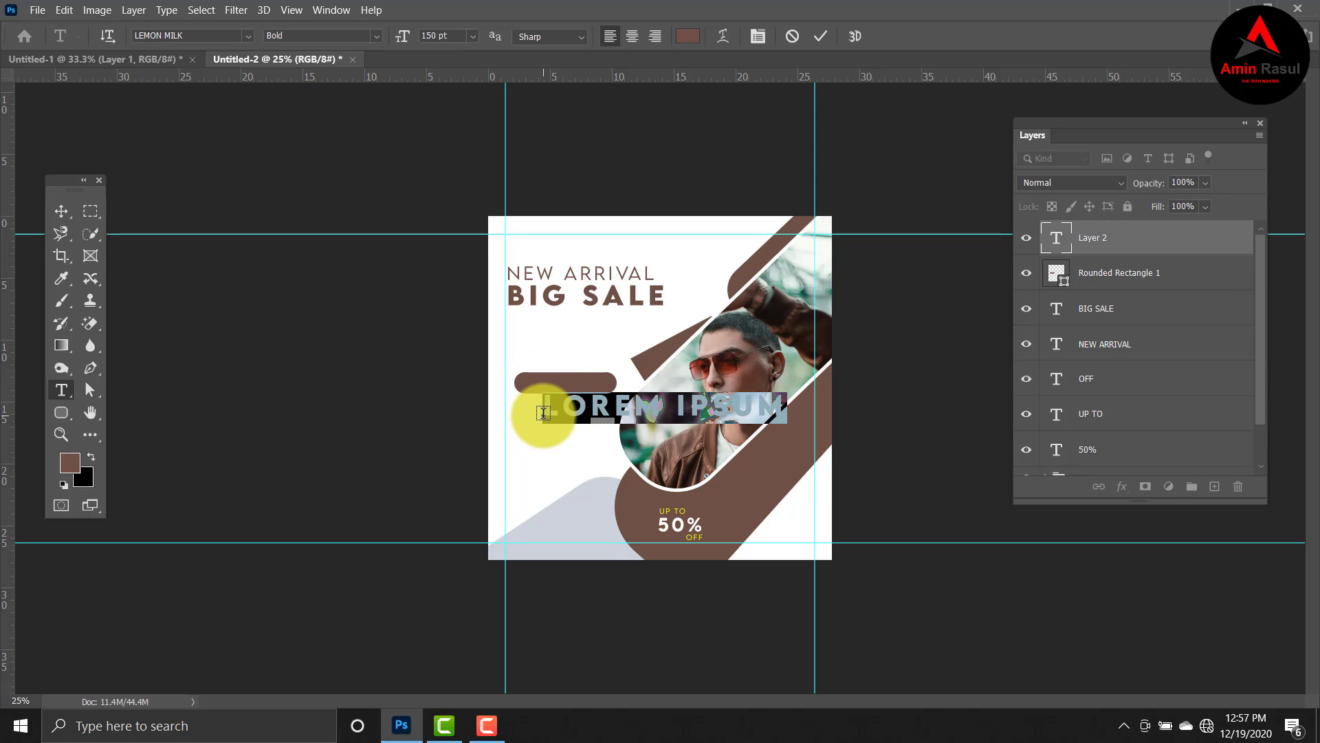
text(SHOP NOW)
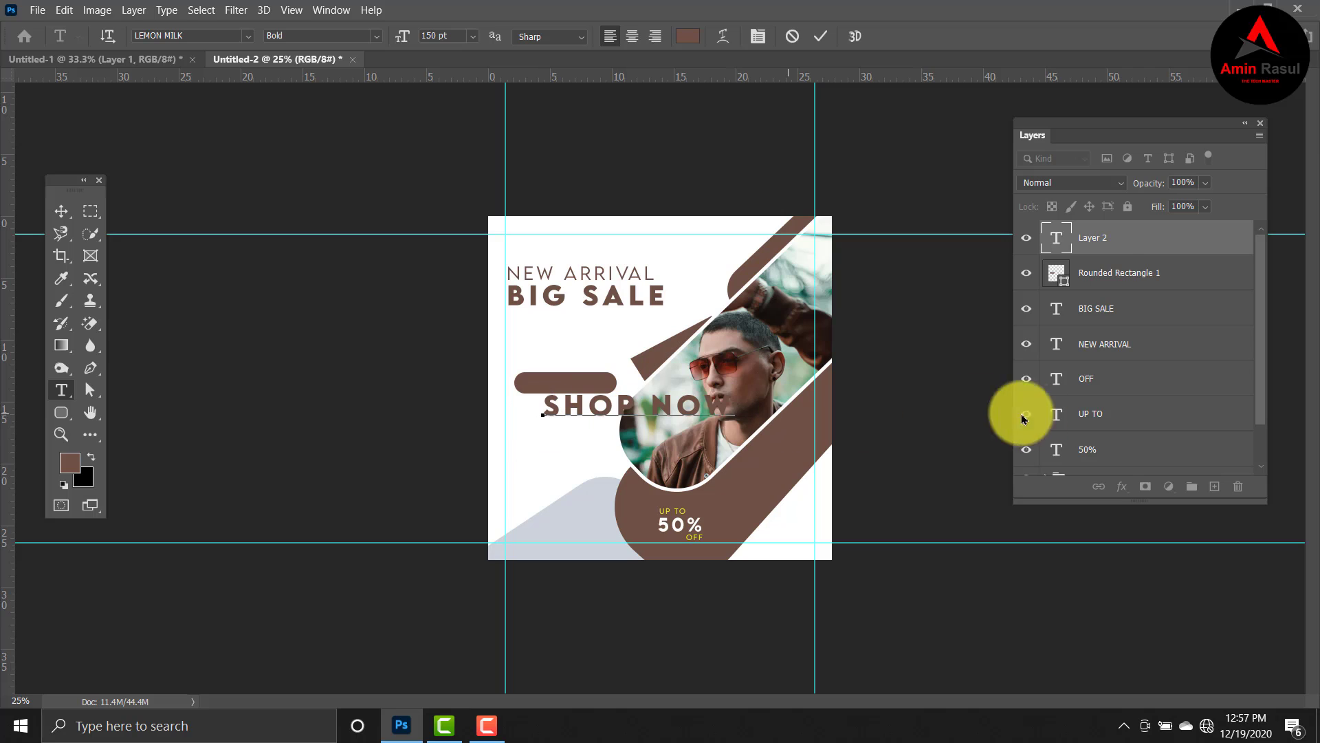
click(1055, 241)
double_click(1055, 241)
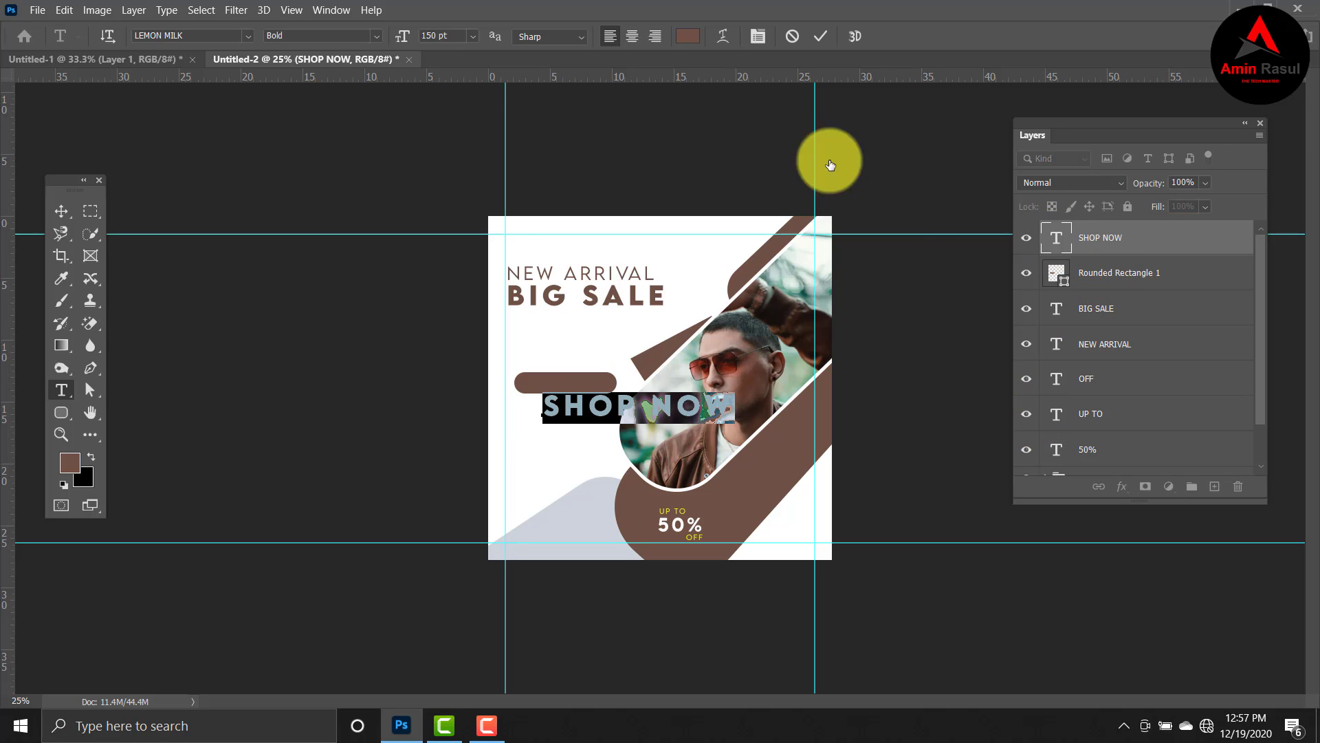
Set the "SHOP NOW" text to 60 pt in the Regular style.
click(464, 36)
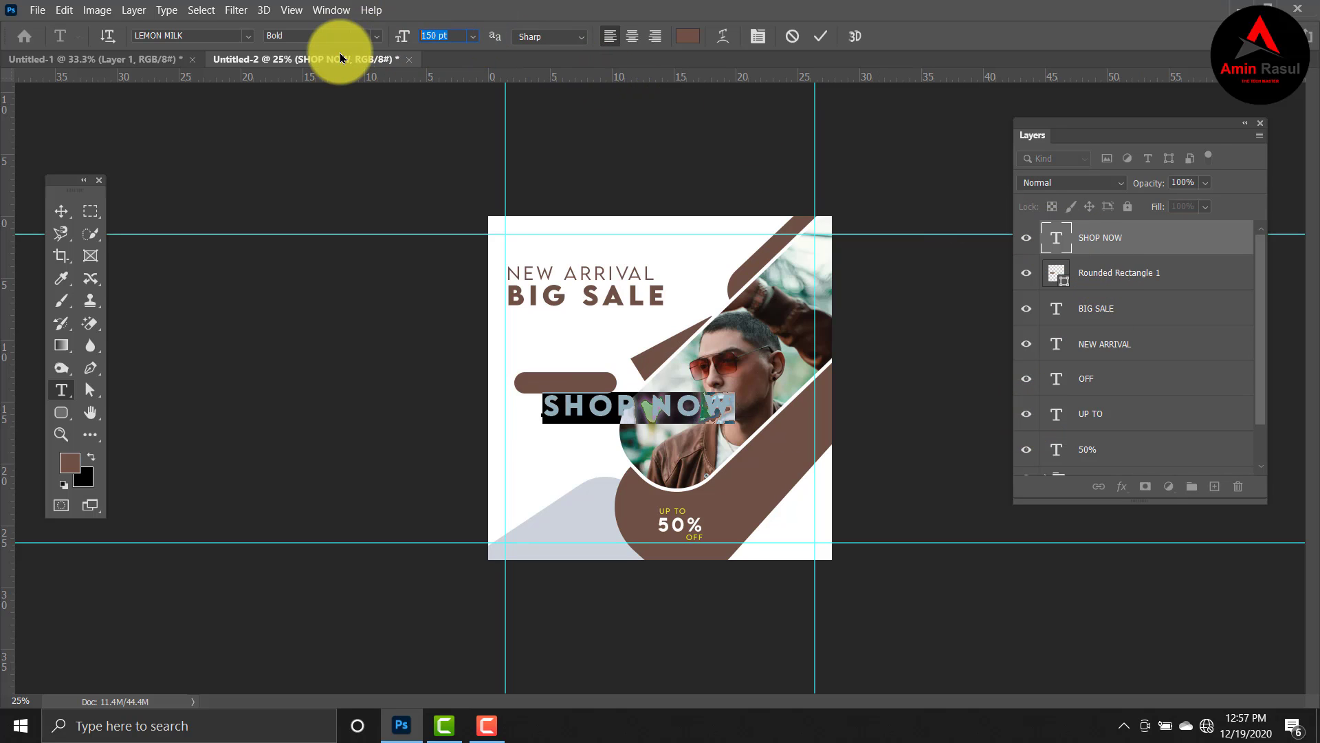
key(Return)
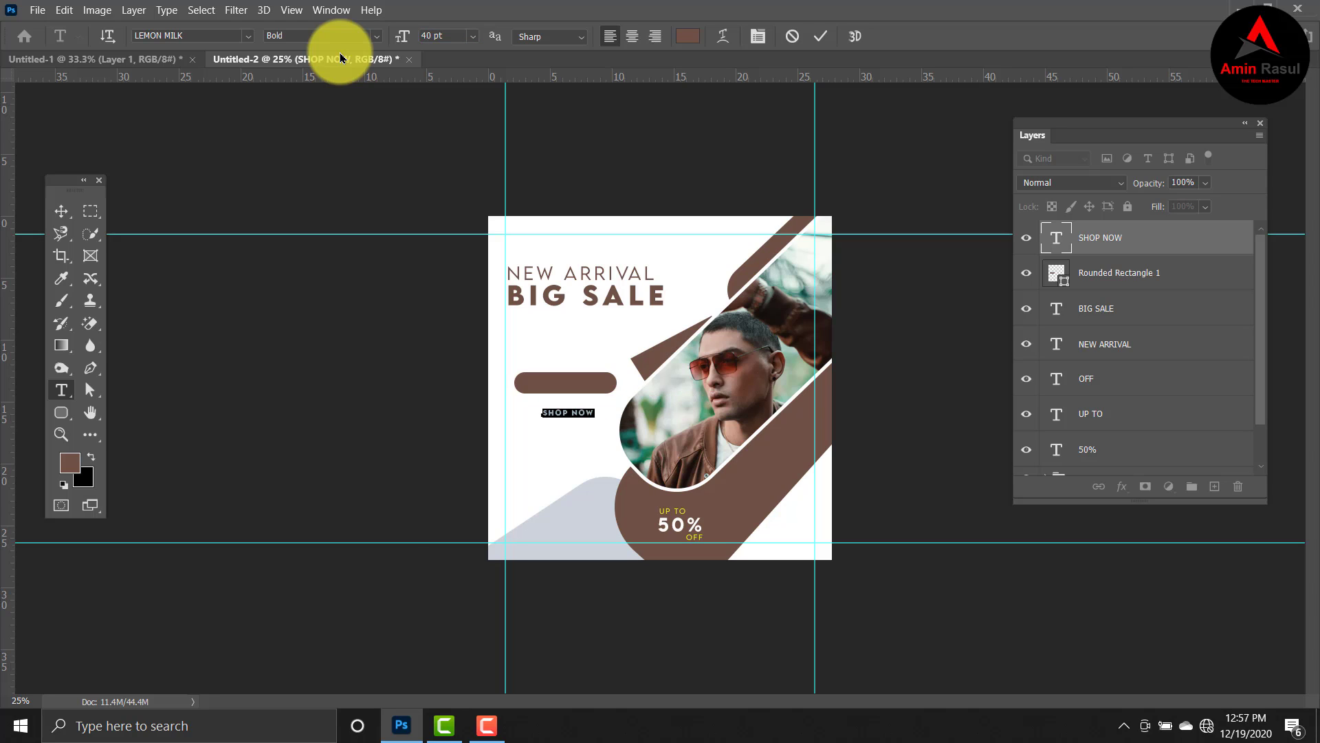
click(457, 35)
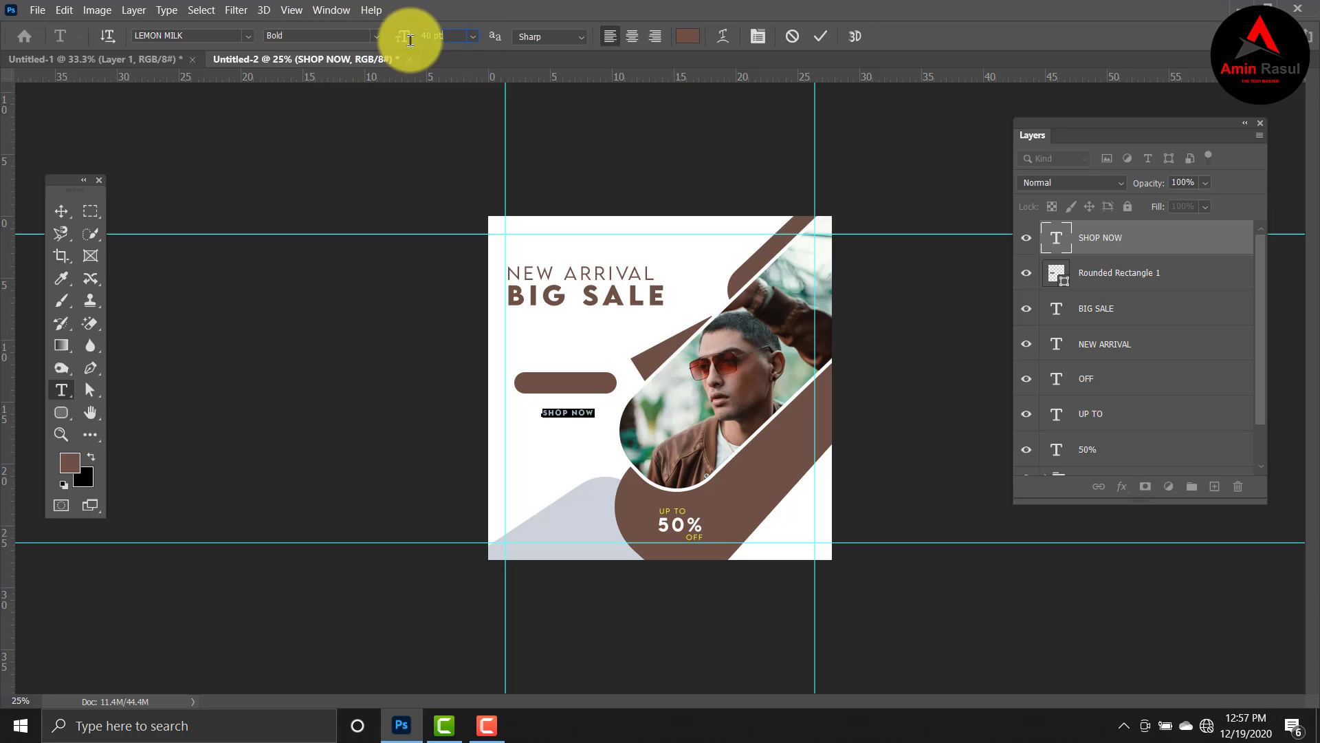
key(Return)
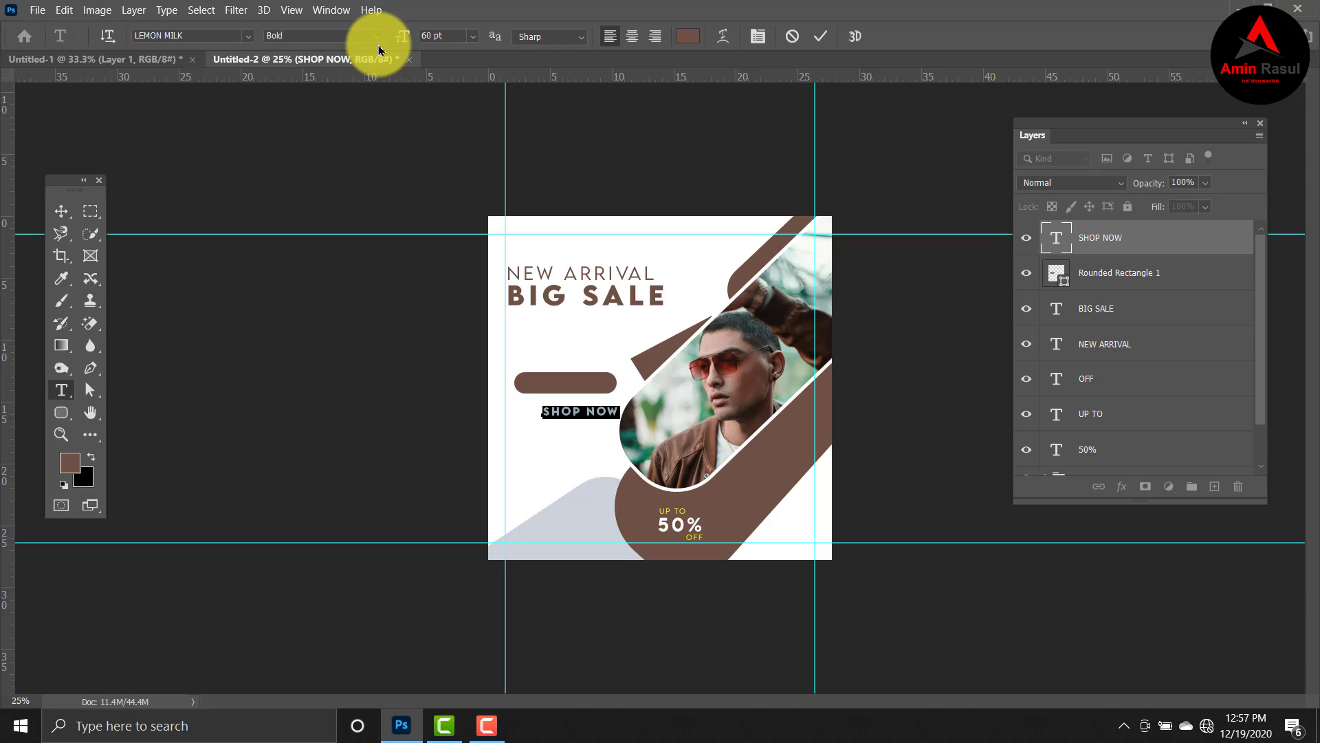
click(375, 39)
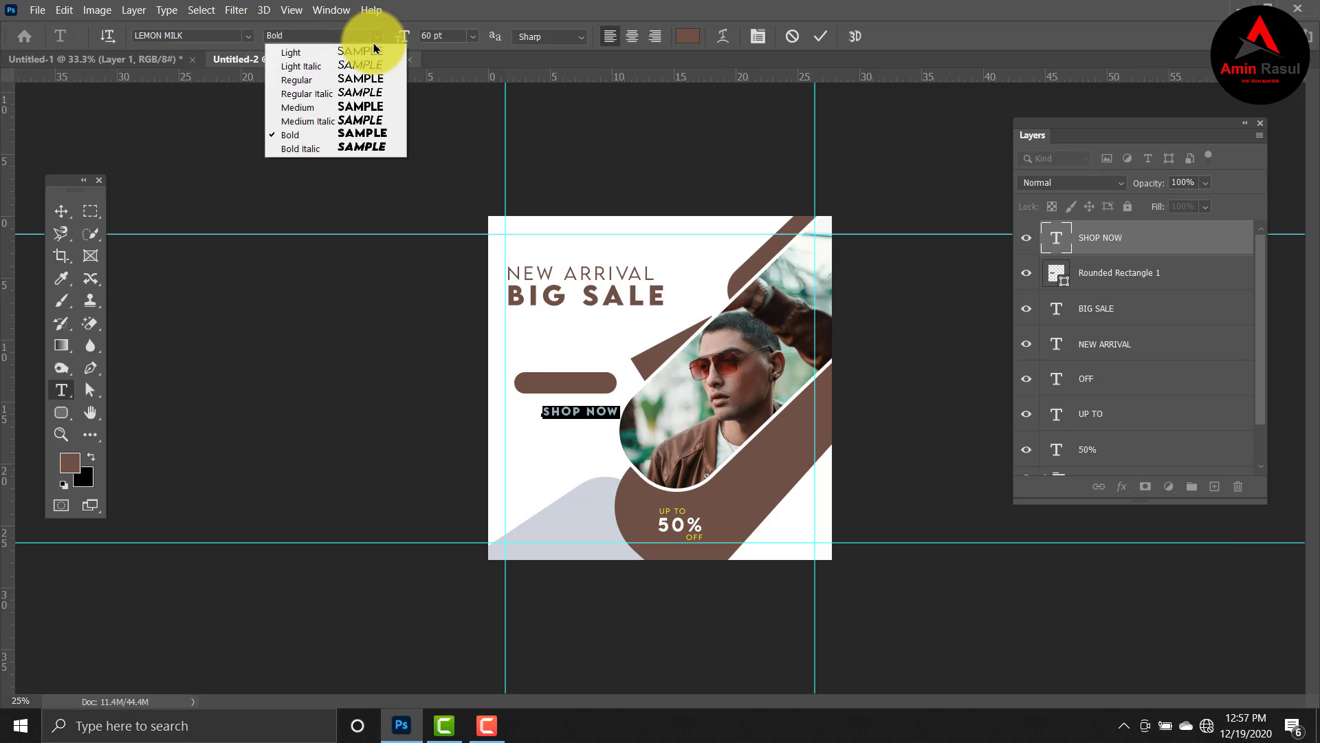
click(360, 79)
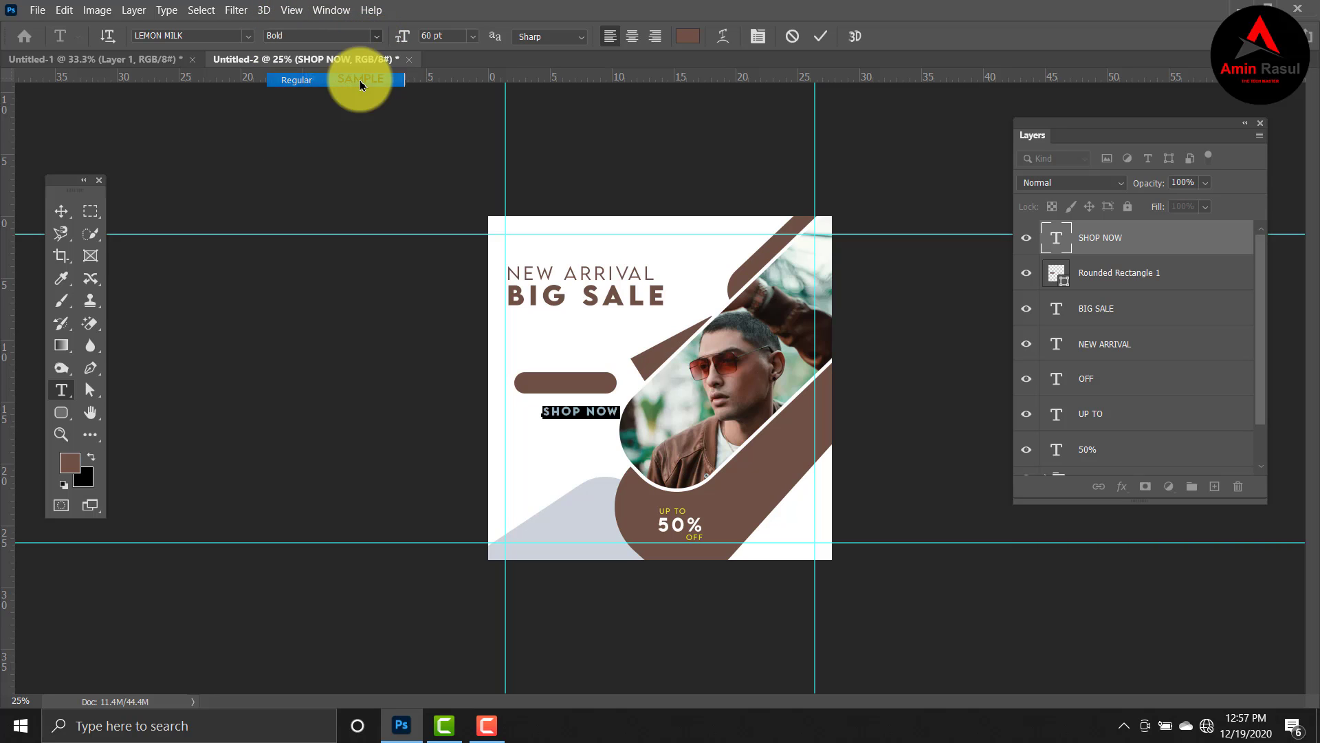
Move the "SHOP NOW" text up onto the brown rounded bar.
click(54, 214)
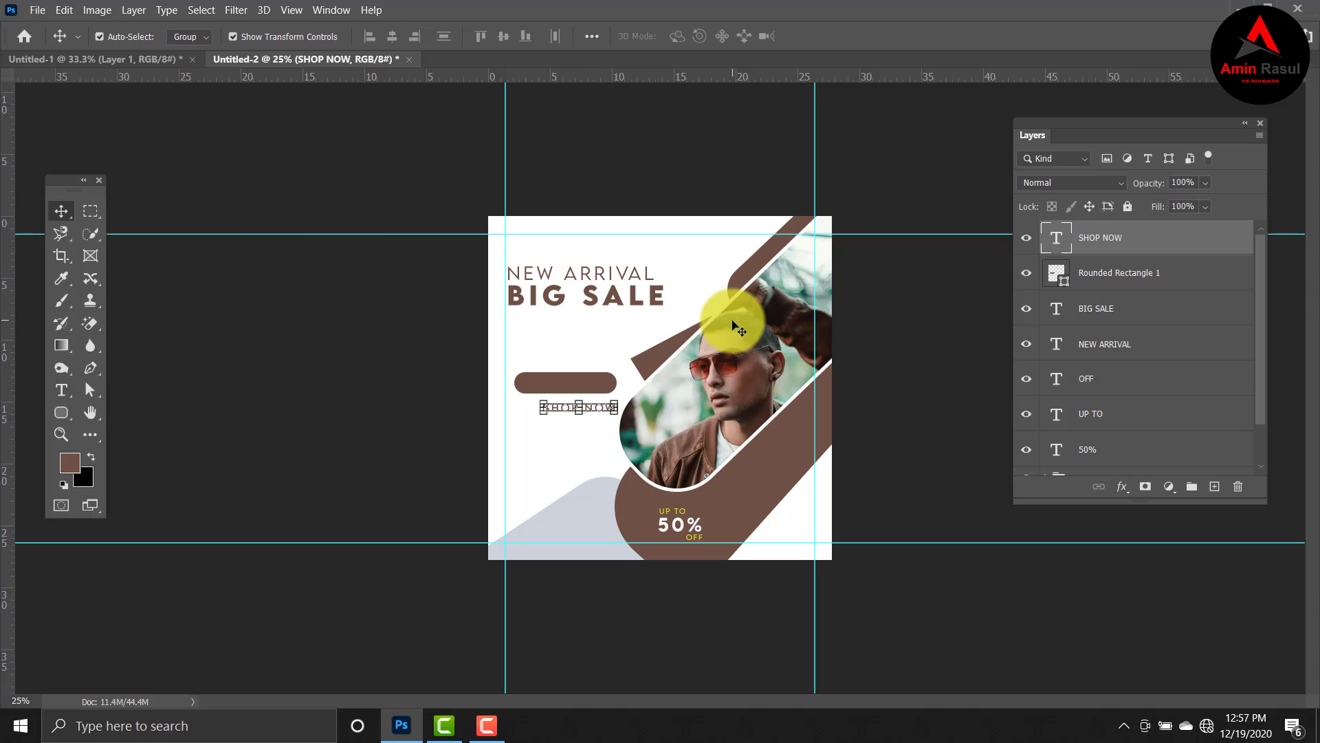
key(shift+Up)
key(shift+Up)
key(shift+Up)
key(shift+Up)
key(shift+Up)
key(shift+Up)
key(shift+Up)
key(shift+Up)
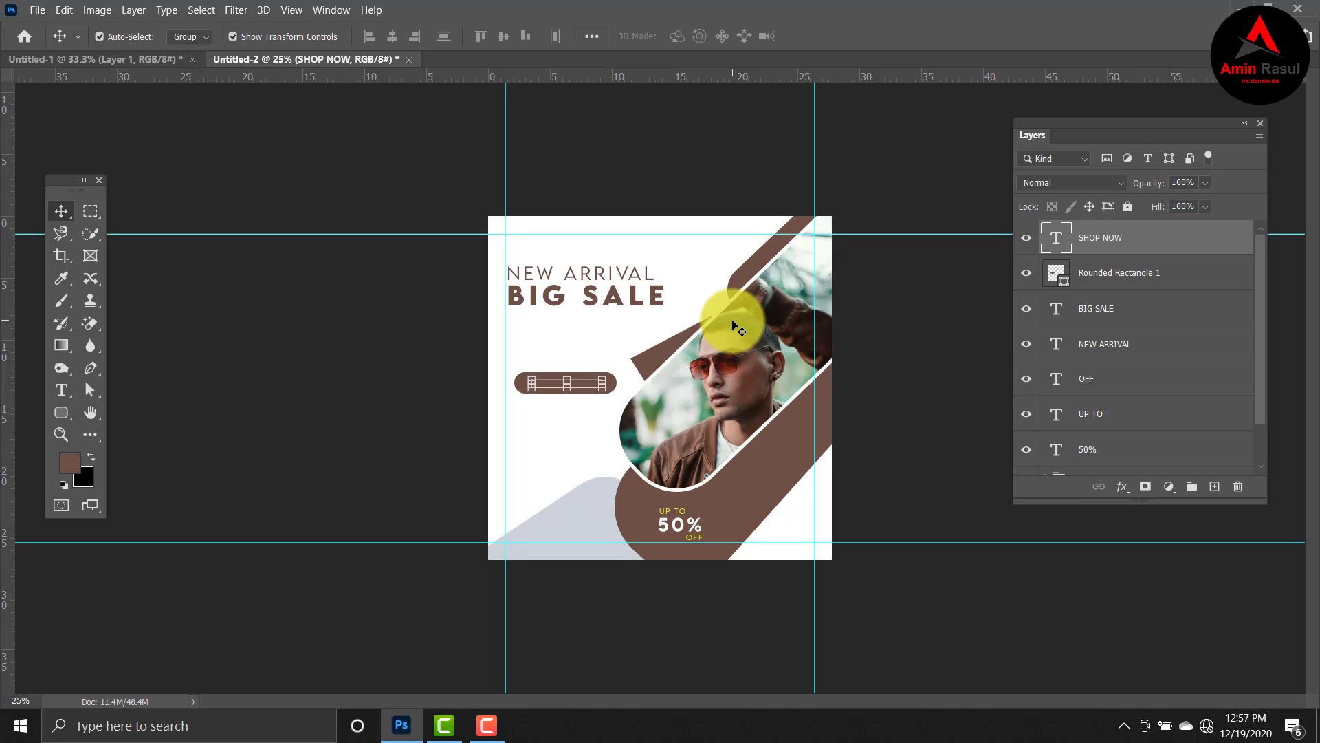
Recolour the "SHOP NOW" lettering to near-white #f9f9f9.
double_click(1052, 242)
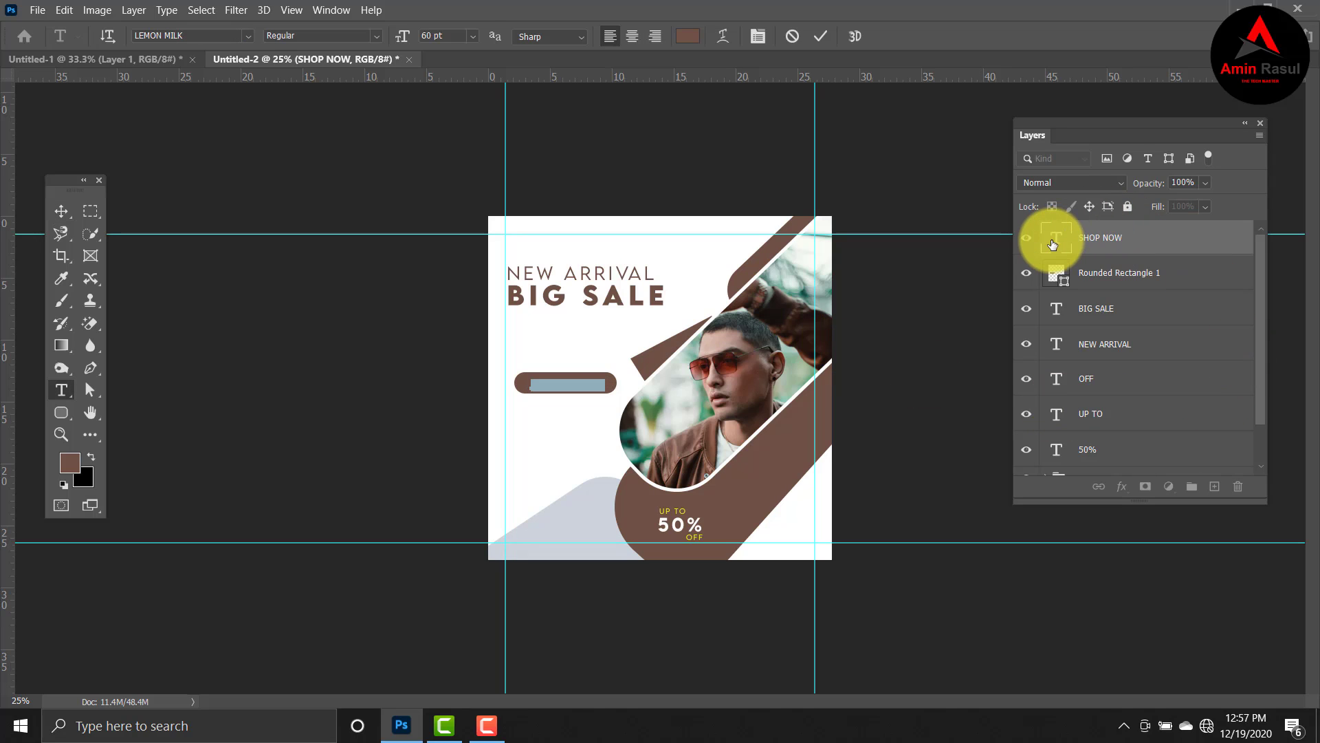
click(689, 36)
click(889, 172)
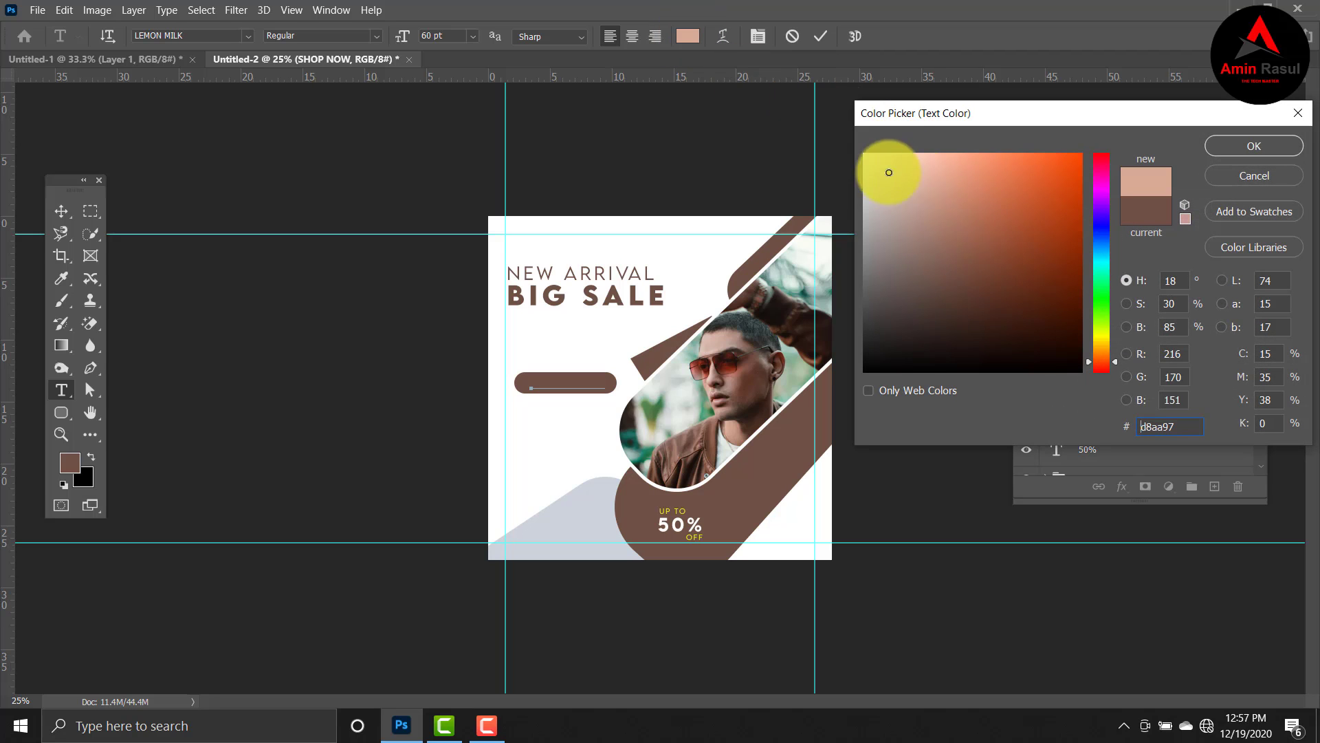
drag(890, 172, 853, 156)
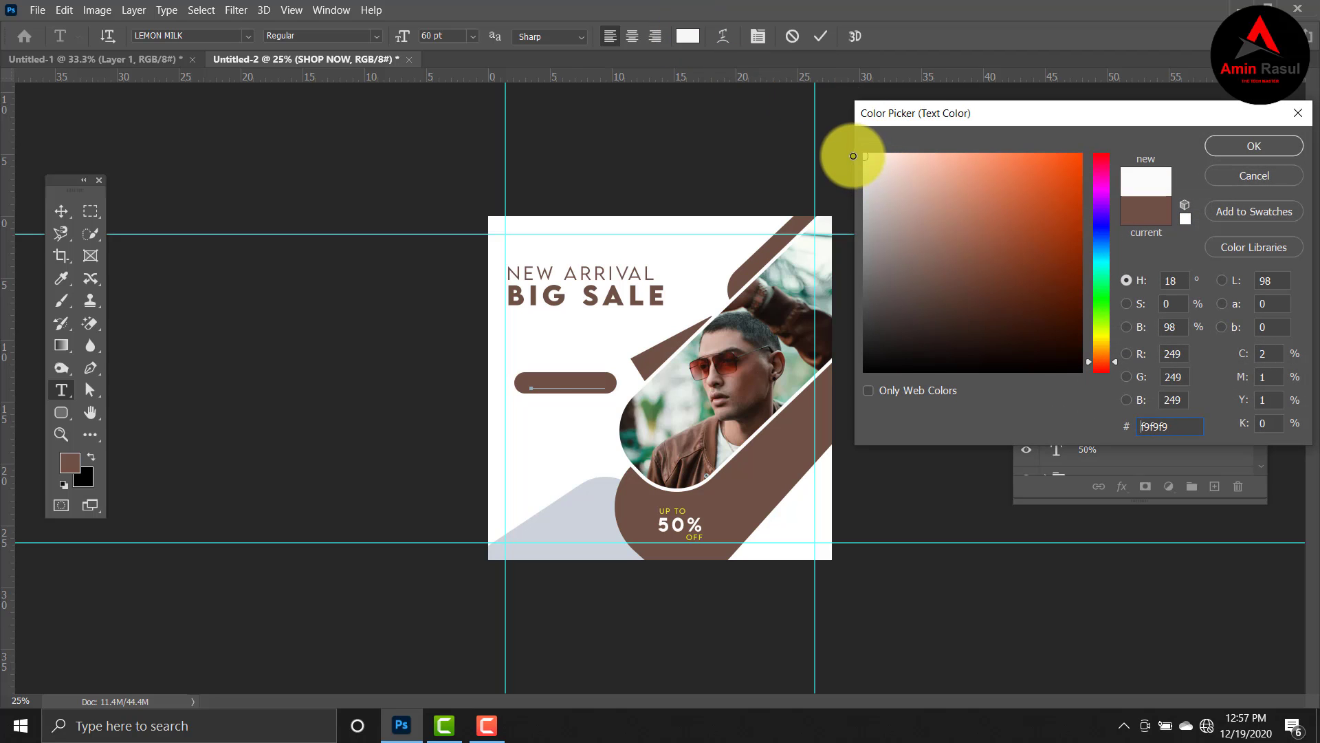
click(1268, 147)
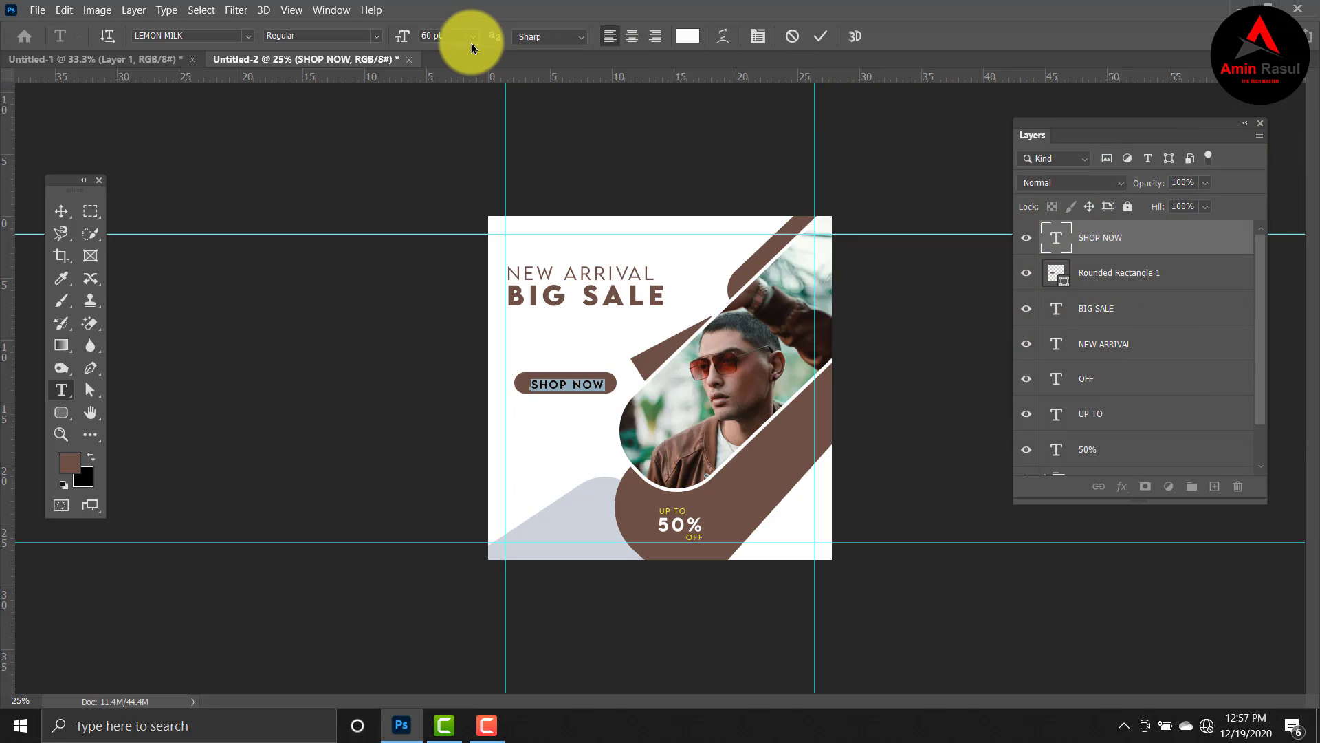
Change the "SHOP NOW" text to the Medium font style.
click(381, 36)
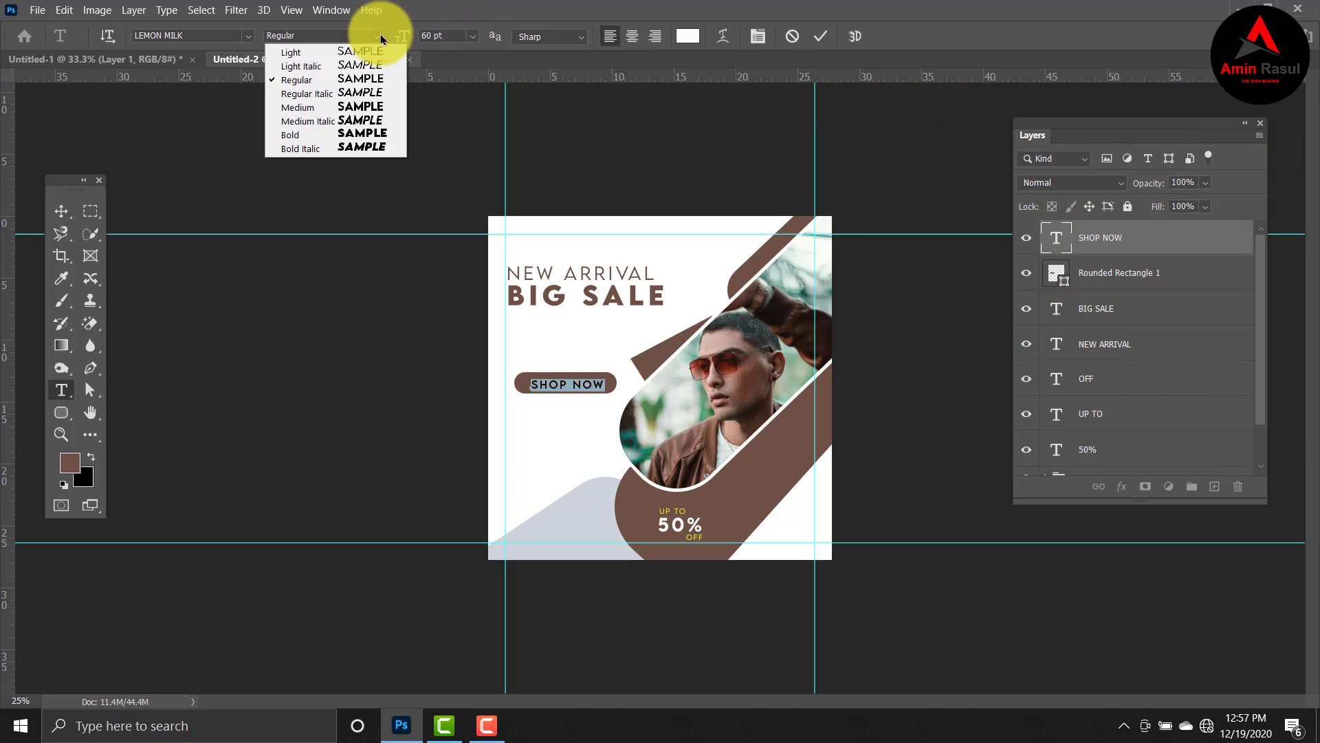
click(363, 107)
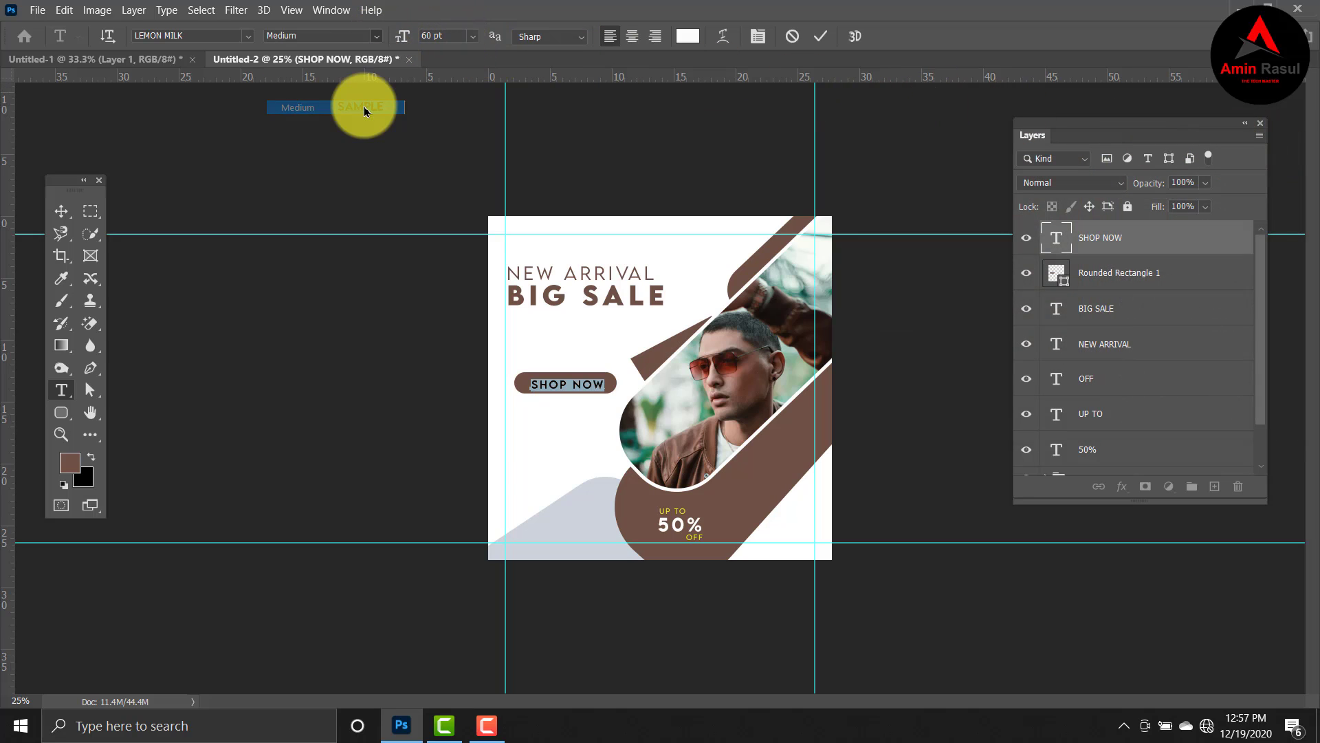
click(59, 211)
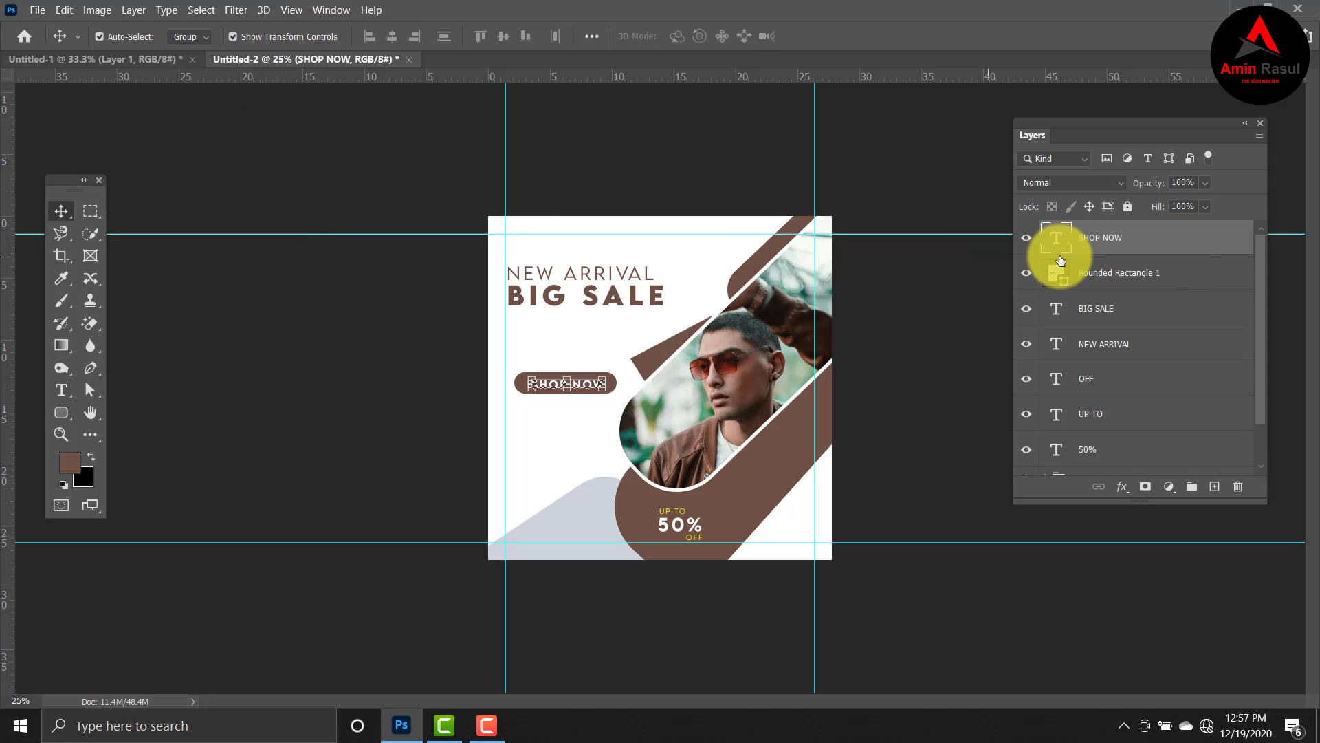
Centre the "SHOP NOW" text horizontally and vertically on the brown rounded bar, leaving nothing selected.
ctrl+click(1171, 282)
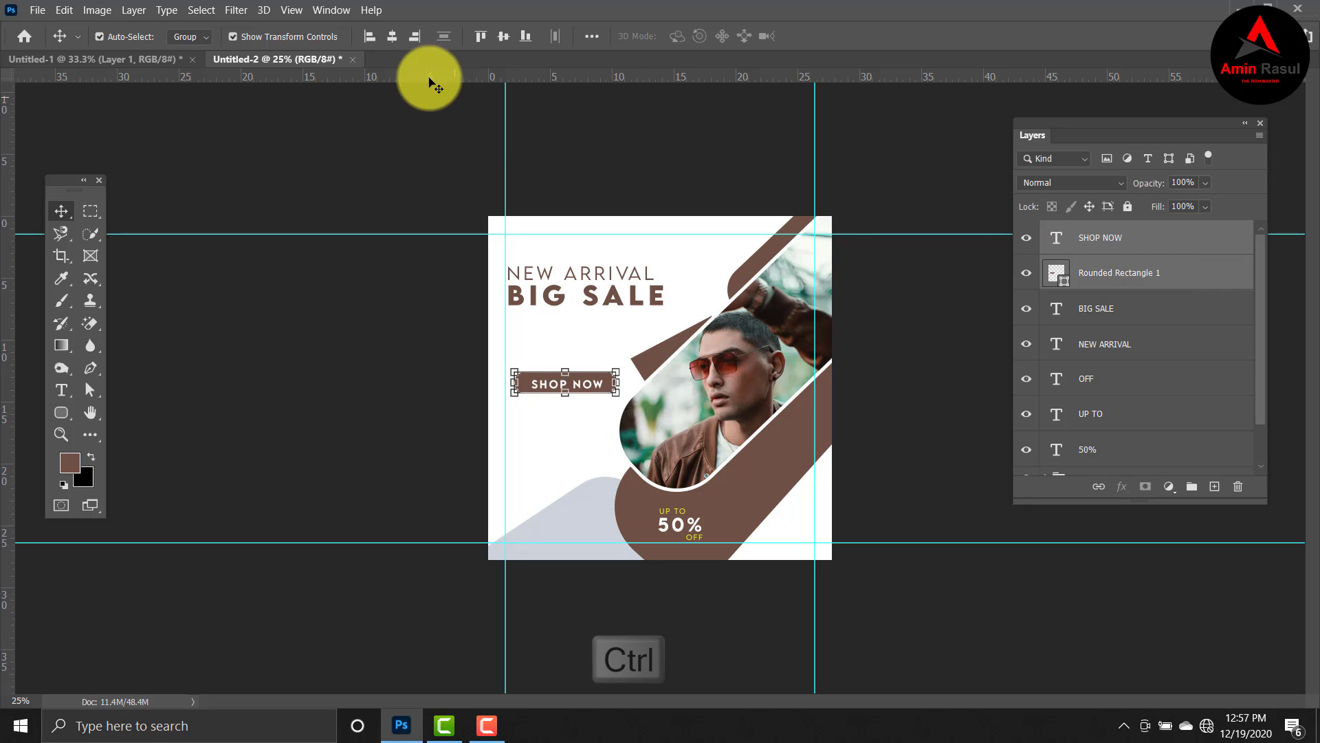
click(504, 41)
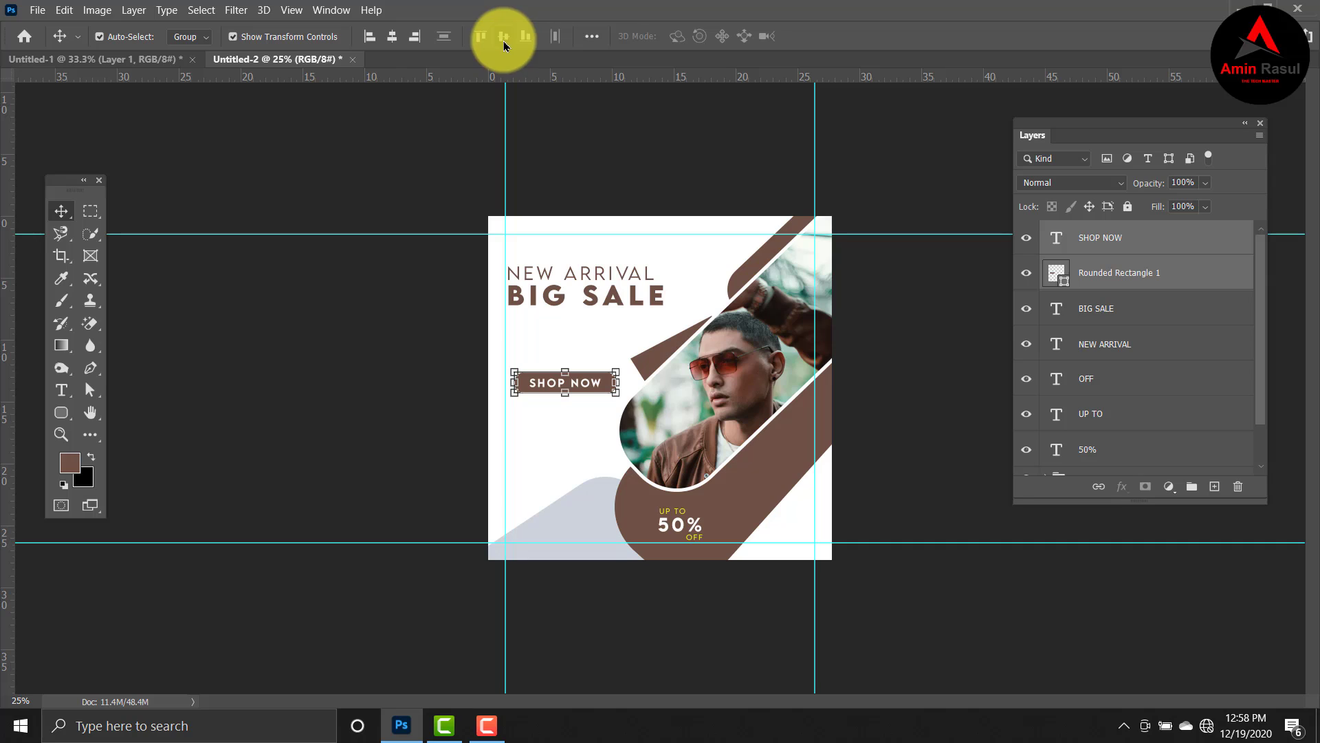
click(356, 145)
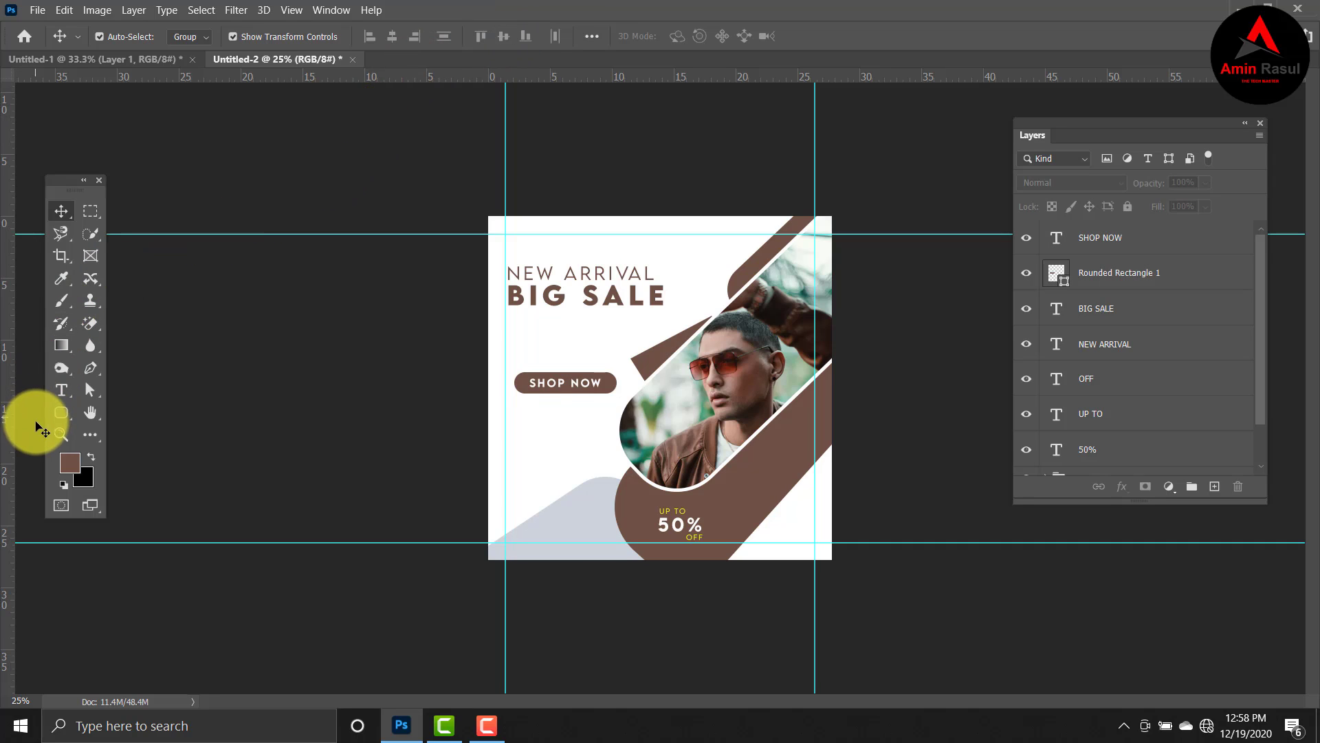
Draw an unfilled circle about 160 × 160 px with a 5 px brown stroke, overlapping the canvas's left edge beside "BIG SALE".
click(73, 417)
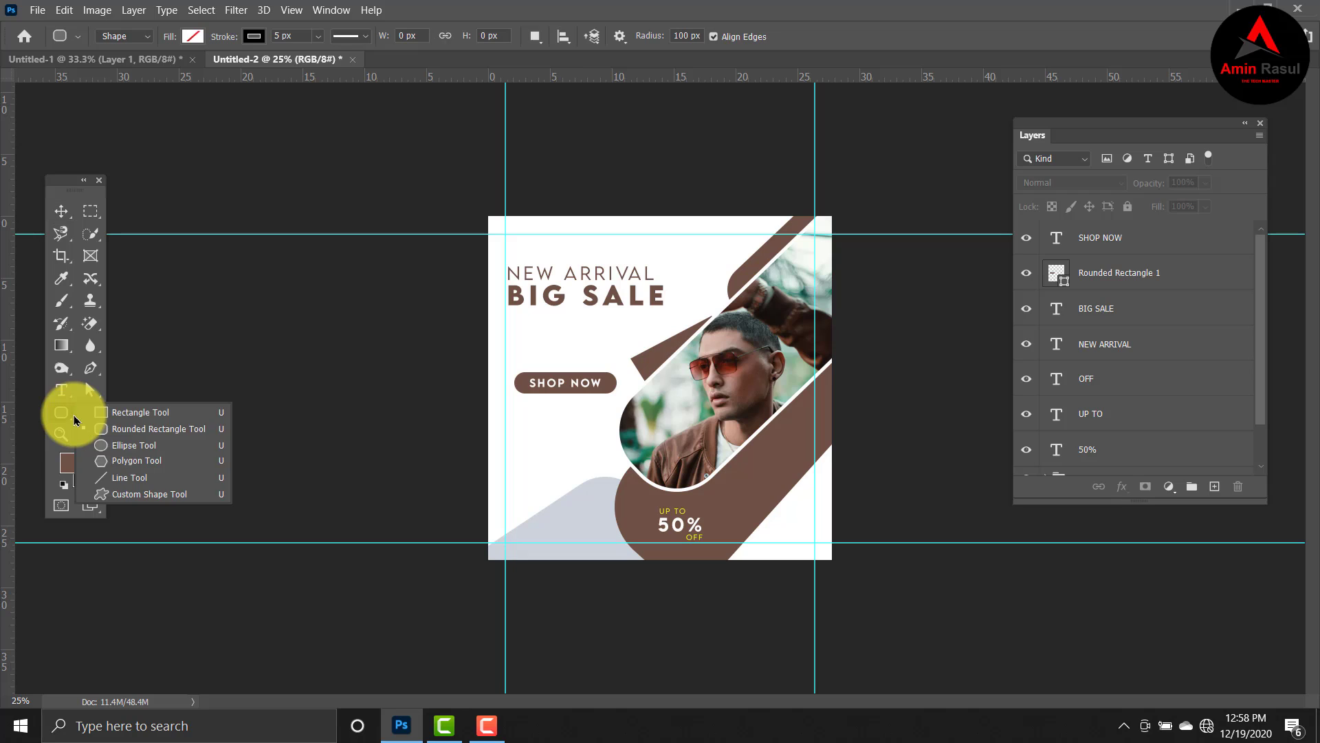
click(124, 451)
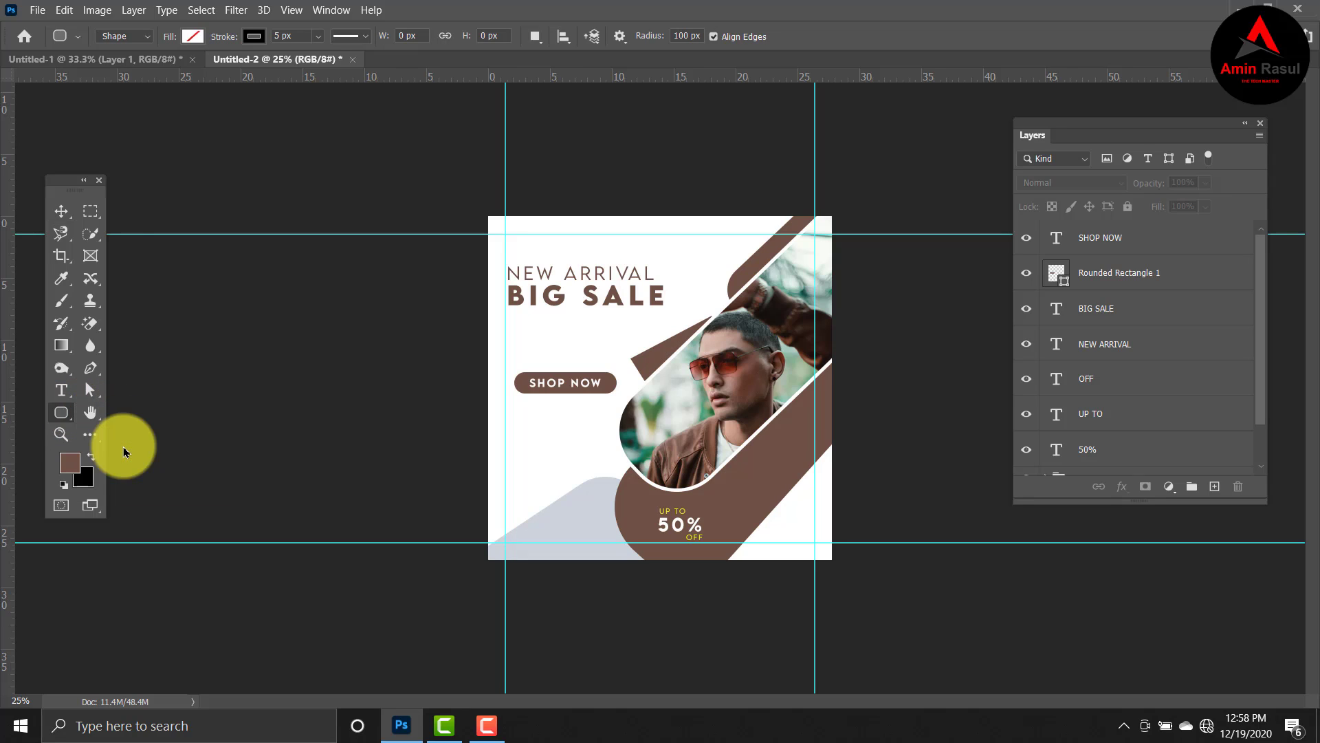
click(261, 42)
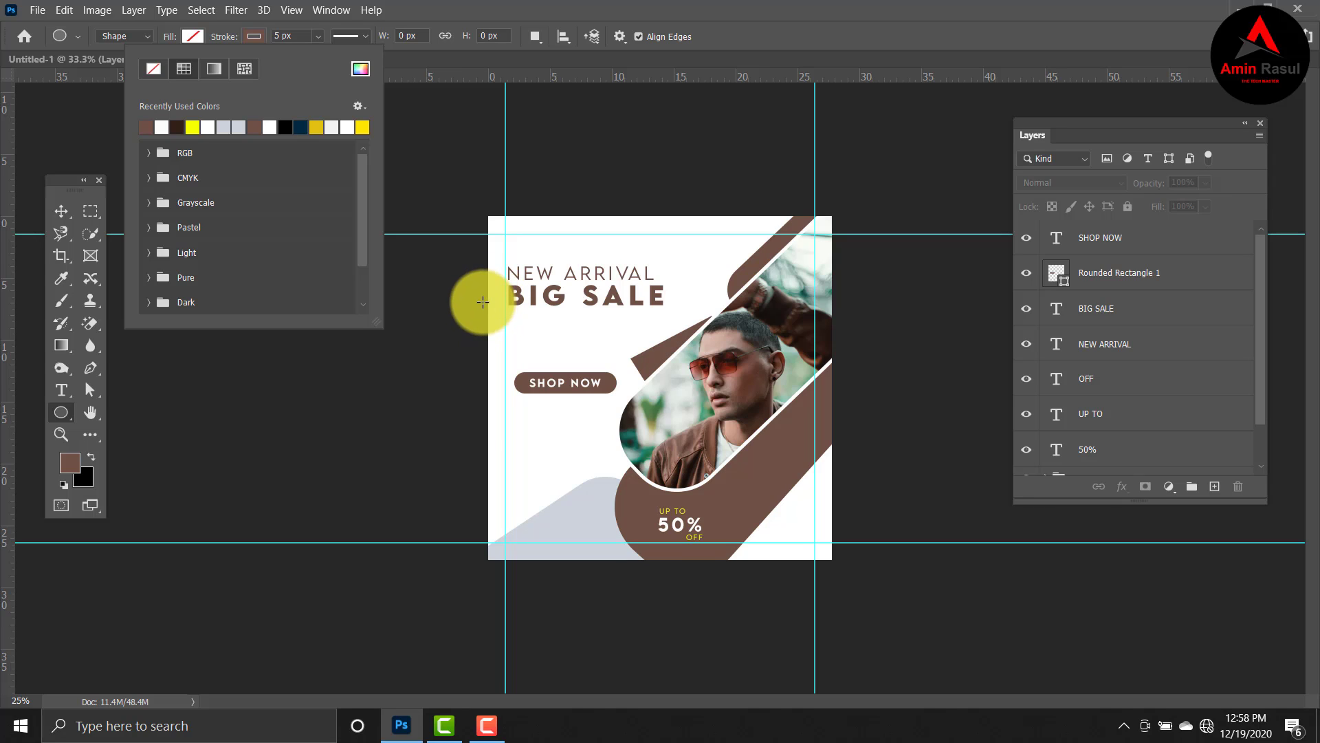
mouse_move(485, 313)
mouse_down()
mouse_move(505, 333)
mouse_move(494, 321)
mouse_up()
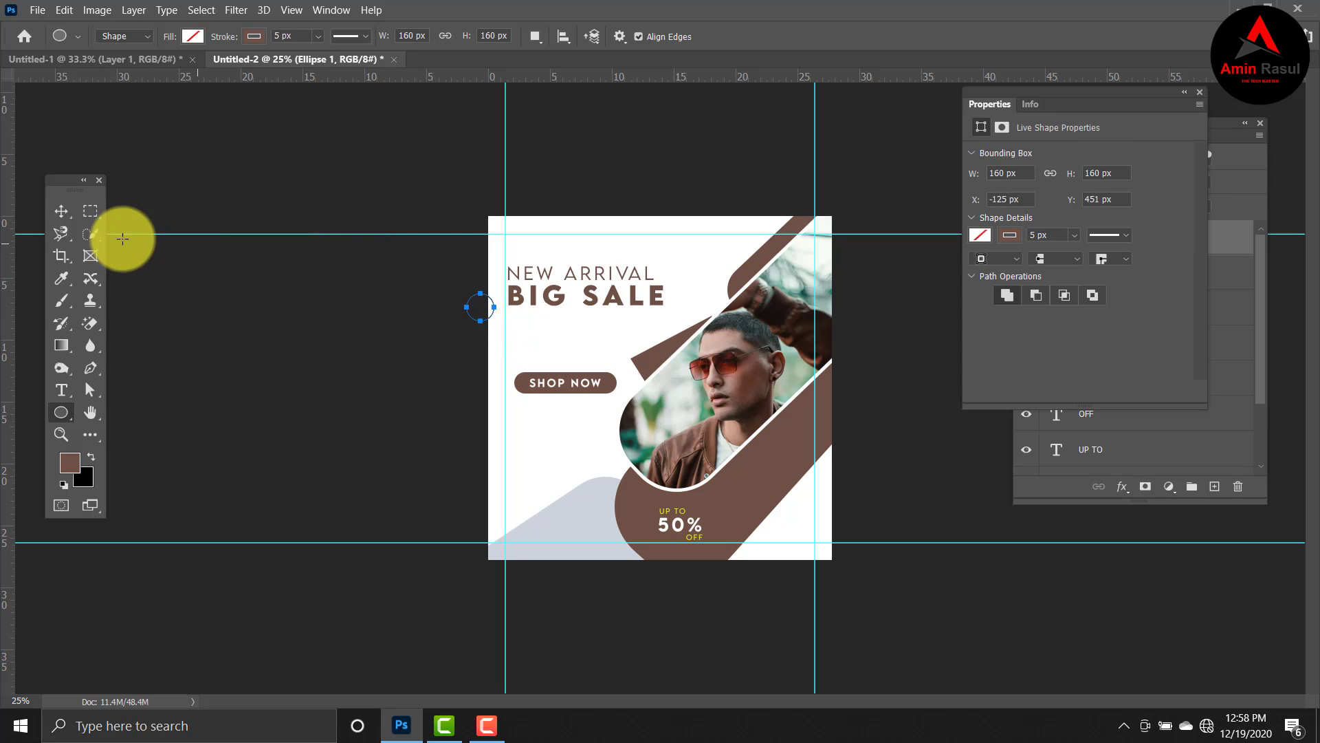
Nudge the circle right to an X position of -33 px.
click(63, 212)
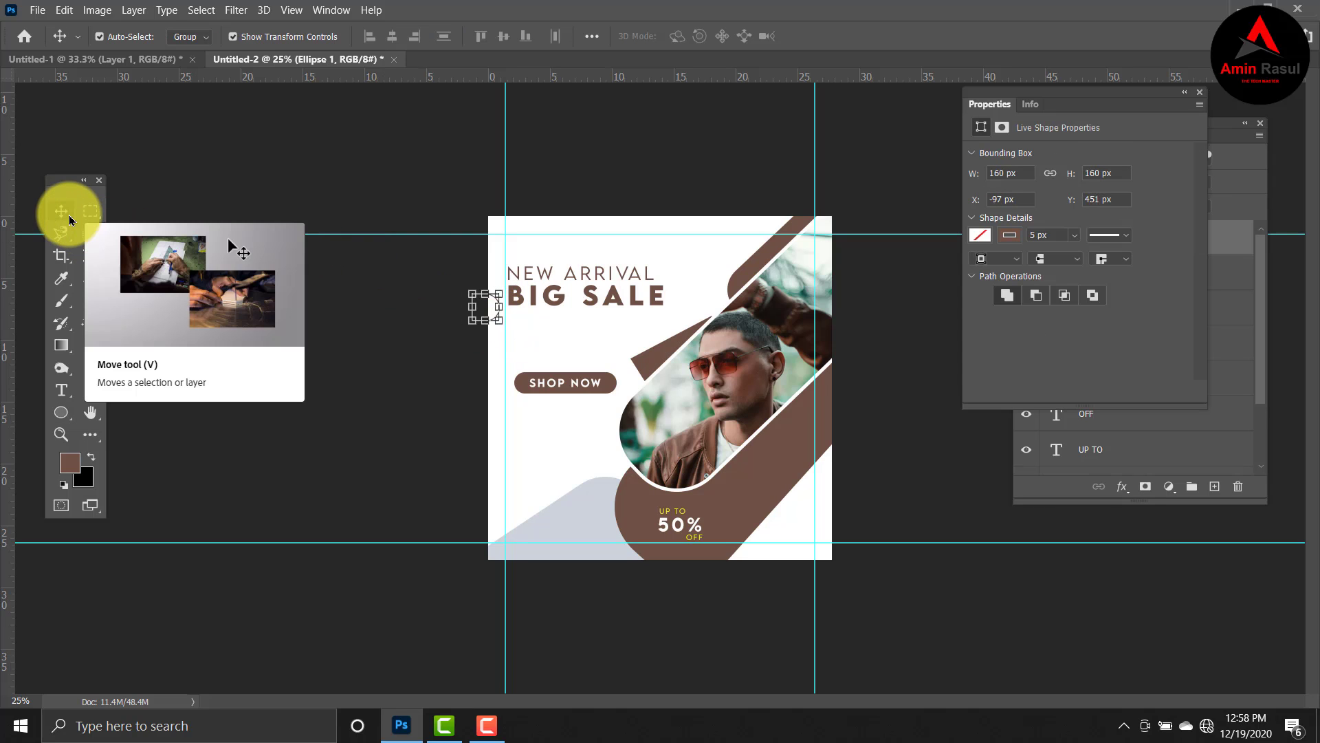
key(Right)
key(Right)
key(Right)
key(Right)
key(Right)
key(Right)
key(Right)
key(Right)
key(Right)
key(Right)
key(Right)
key(Right)
key(Right)
key(Right)
key(Right)
key(Right)
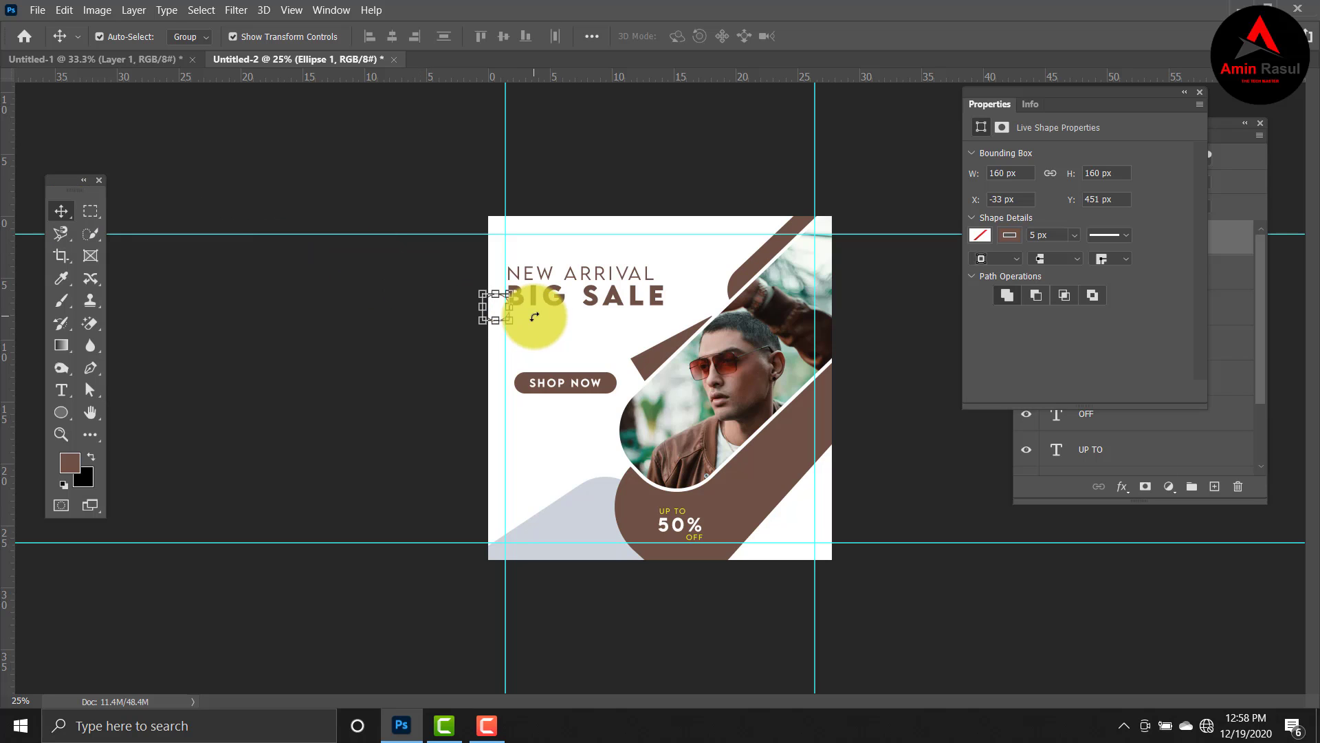
Scale the circle to 81.25% and nudge it slightly right, centring it at about X 44 px, Y 568 px.
drag(512, 321, 508, 316)
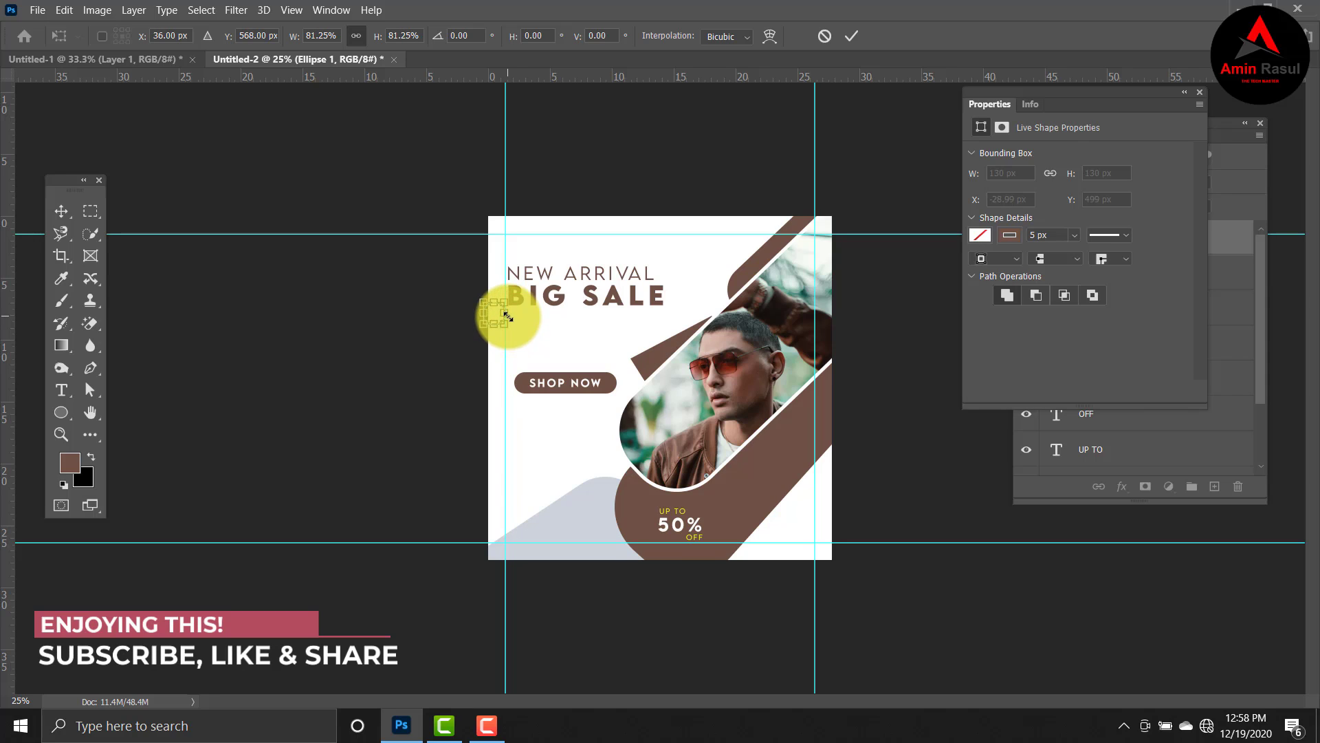
key(Right)
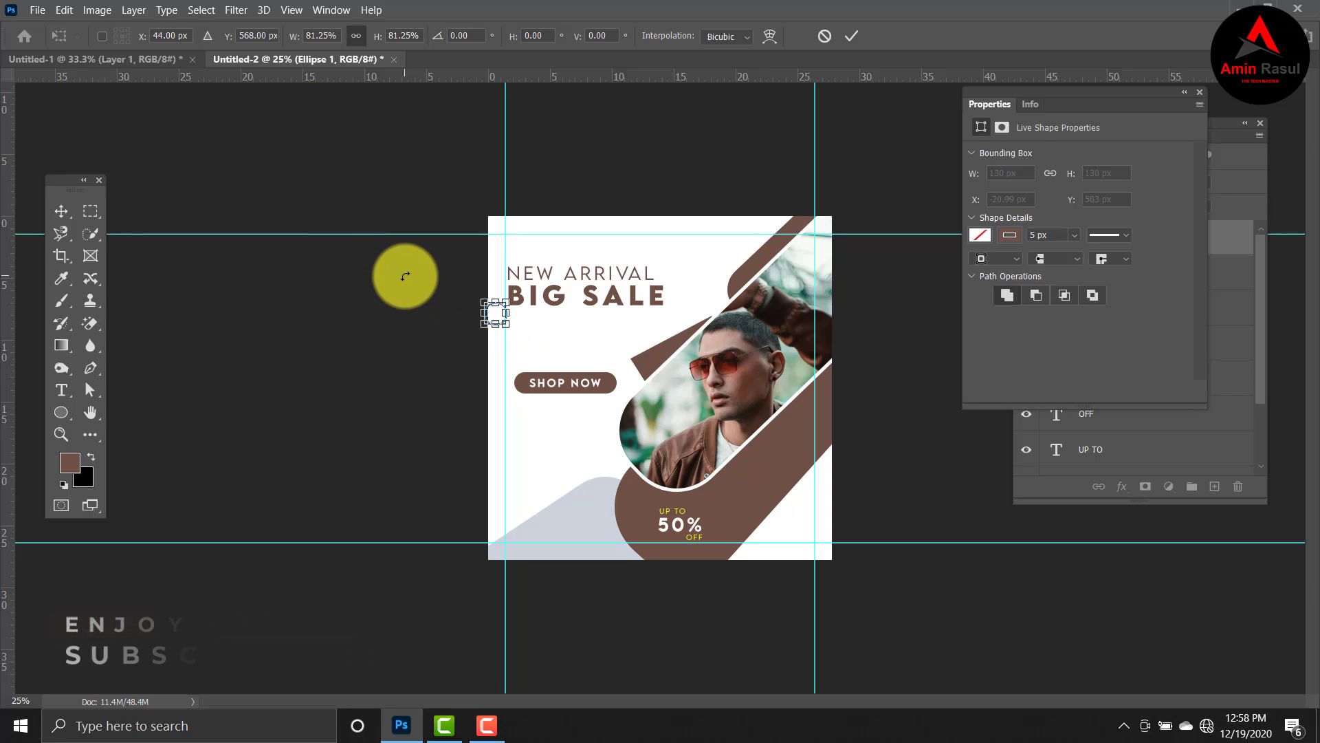
click(62, 211)
click(371, 300)
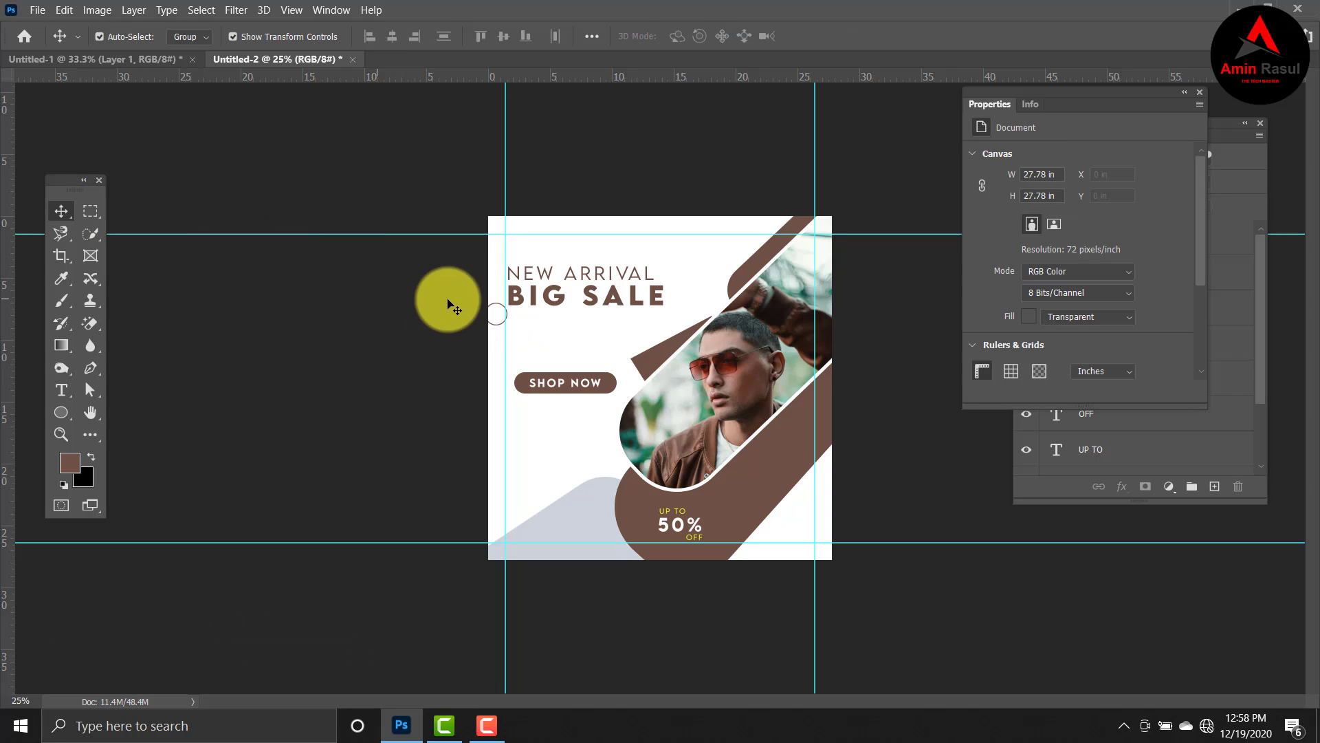
click(500, 310)
key(ctrl+t)
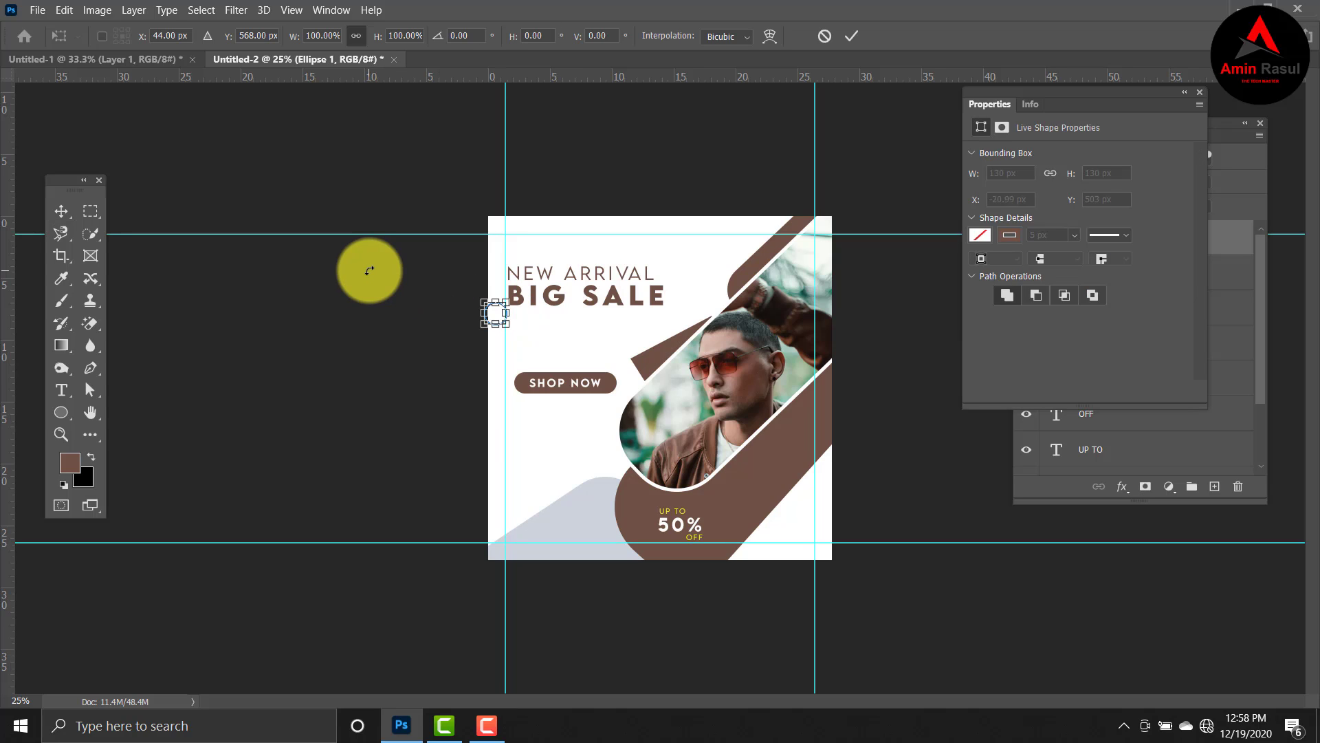
click(62, 211)
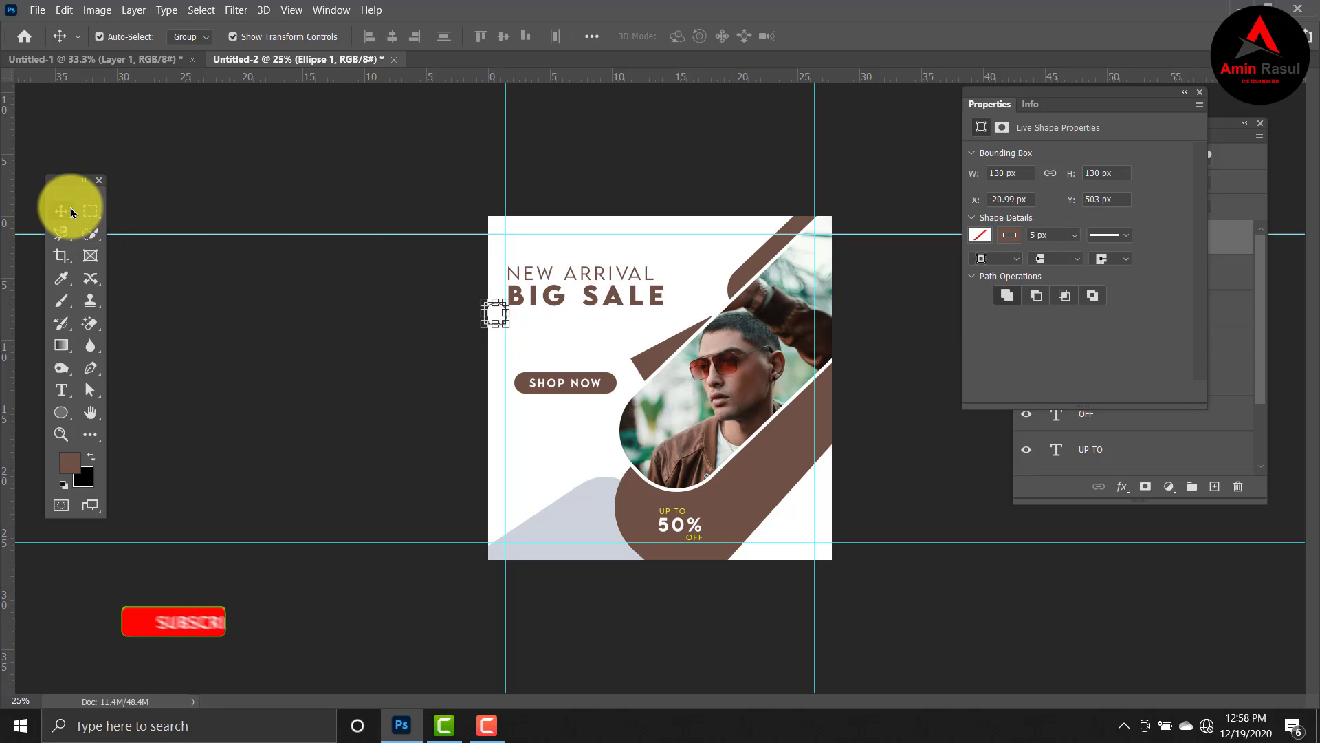
click(379, 293)
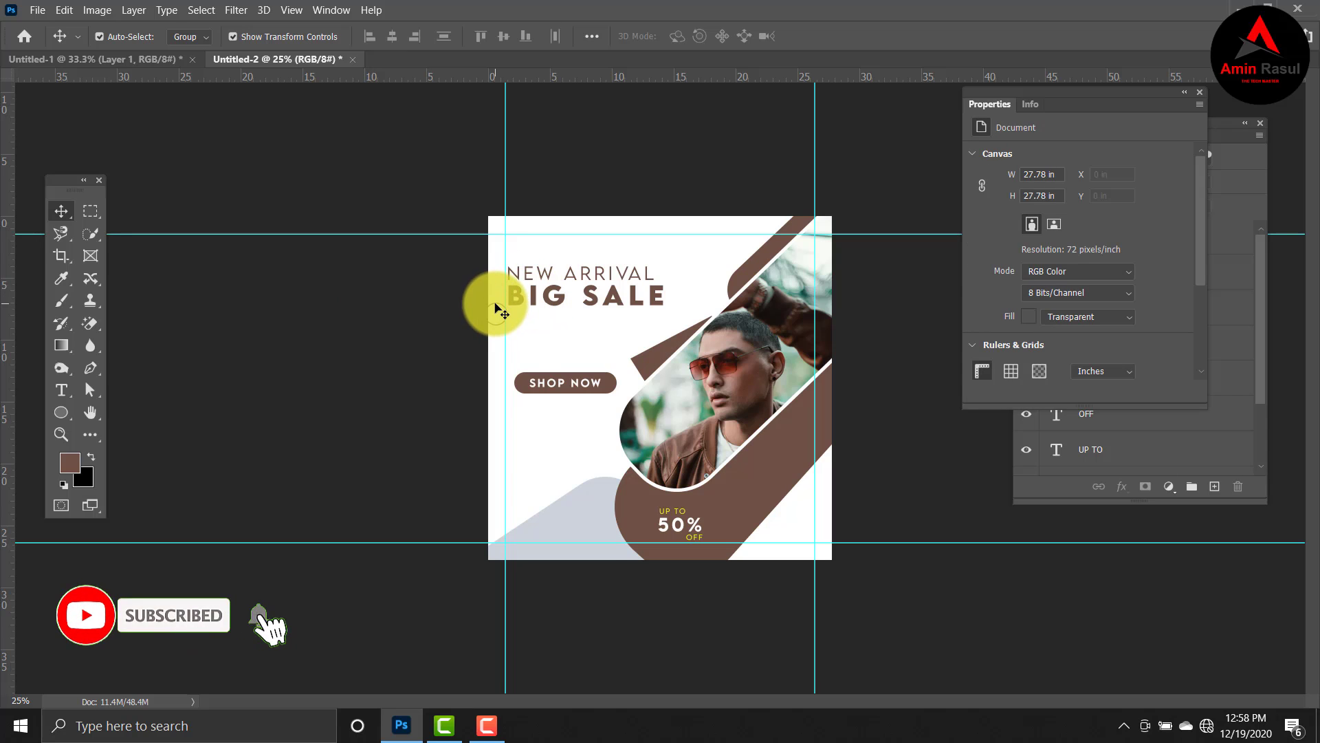
Duplicate the circle outline layer and shift the copy right of the original, over "BIG SALE".
click(500, 310)
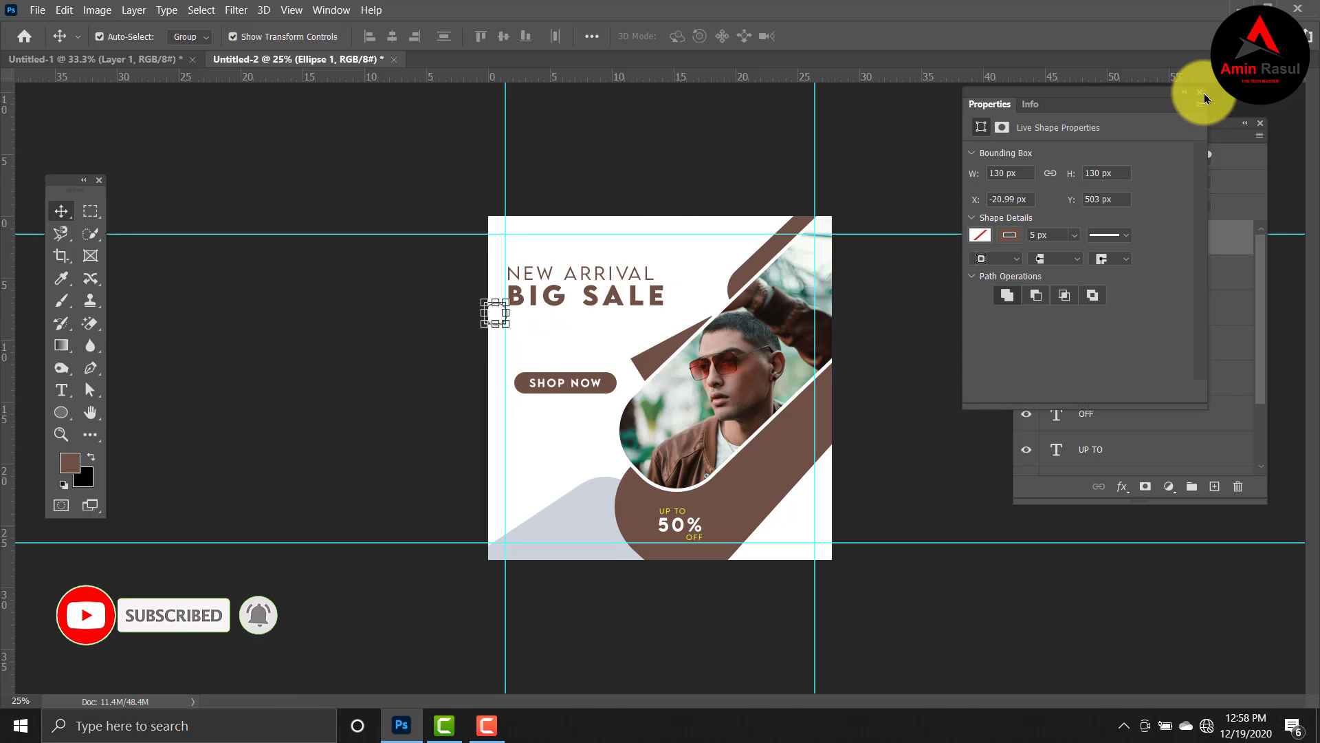
click(1202, 94)
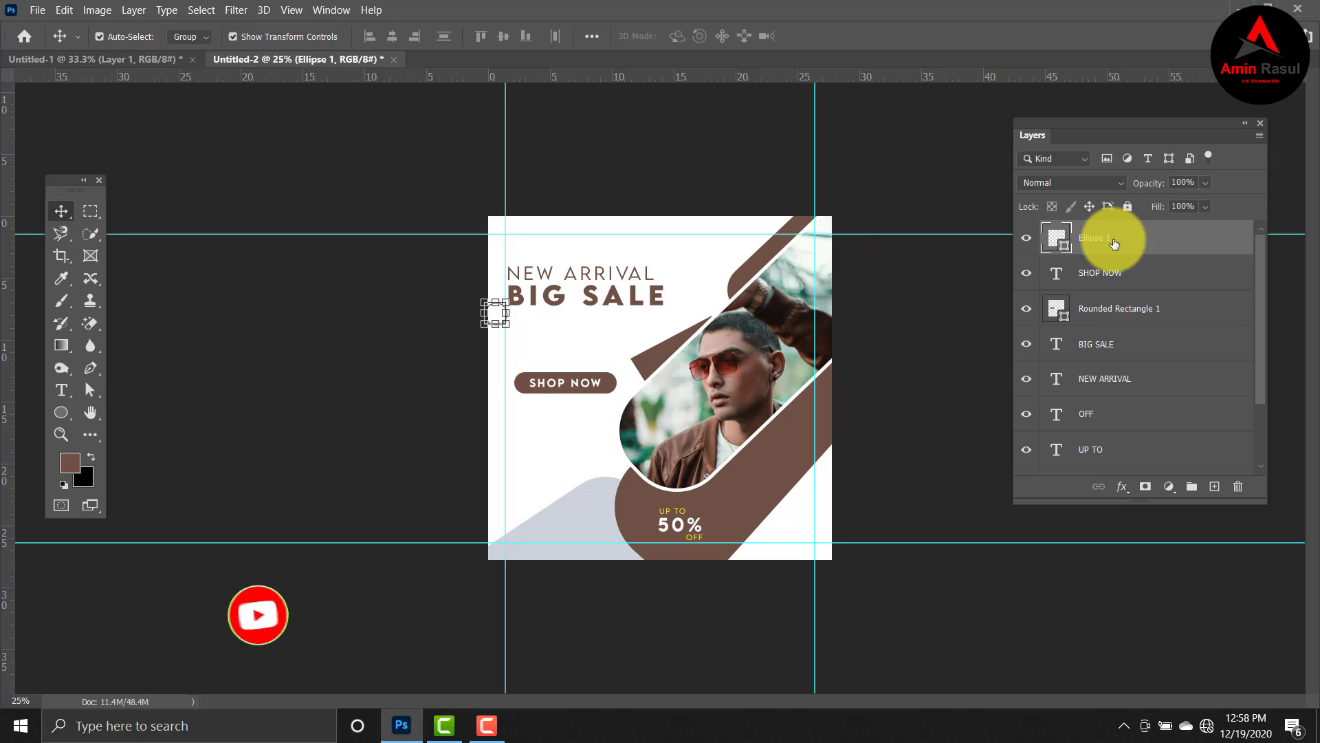
key(ctrl+j)
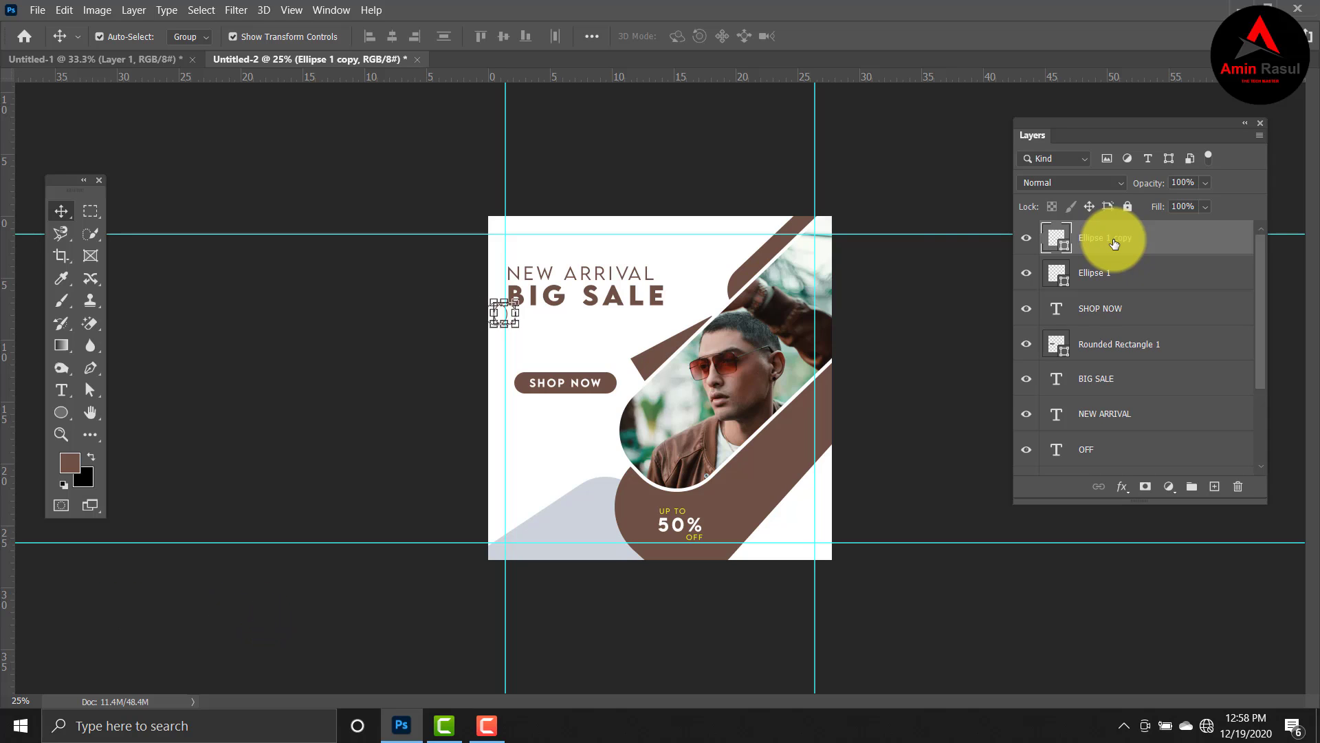
key(shift+Right)
key(shift+Right)
key(shift+Right)
key(shift+Right)
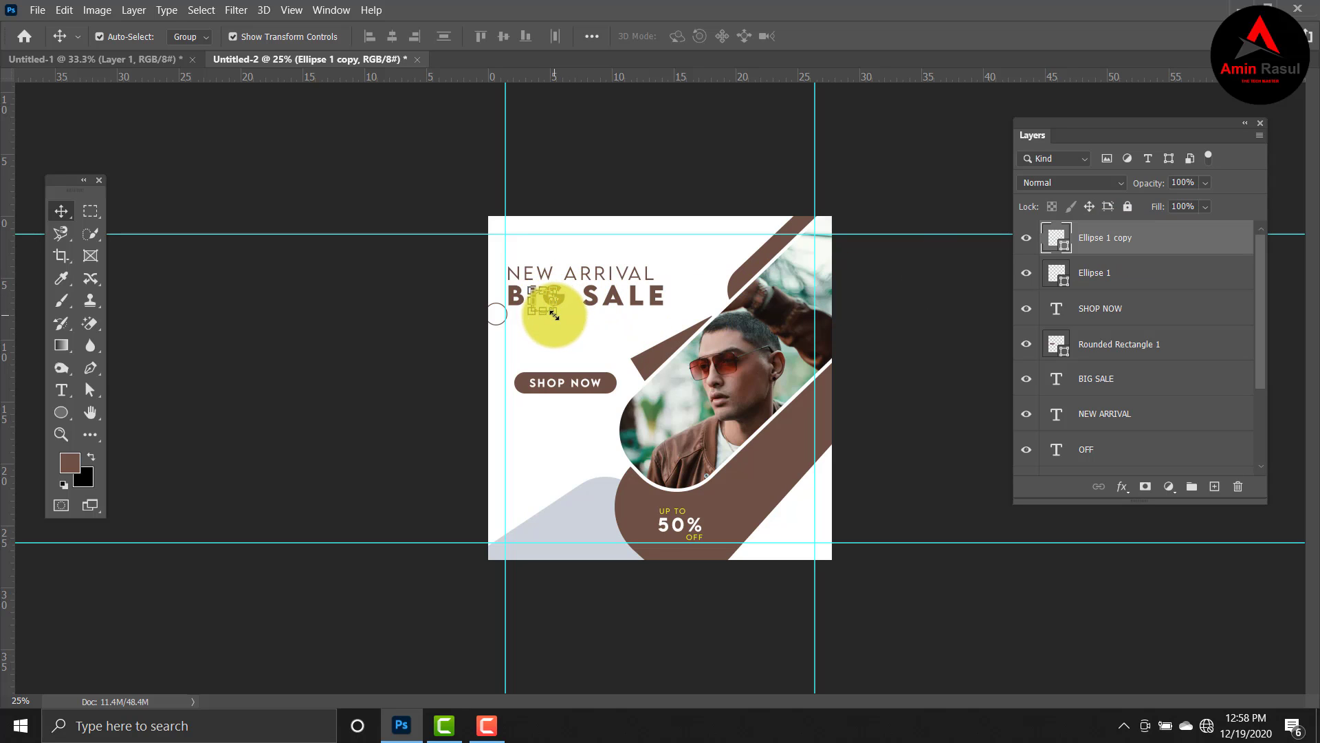
Scale the copied circle outline to 92.31% and nudge it beside the upper brown shape, to about X 1483 px, Y 167 px.
drag(554, 315, 554, 314)
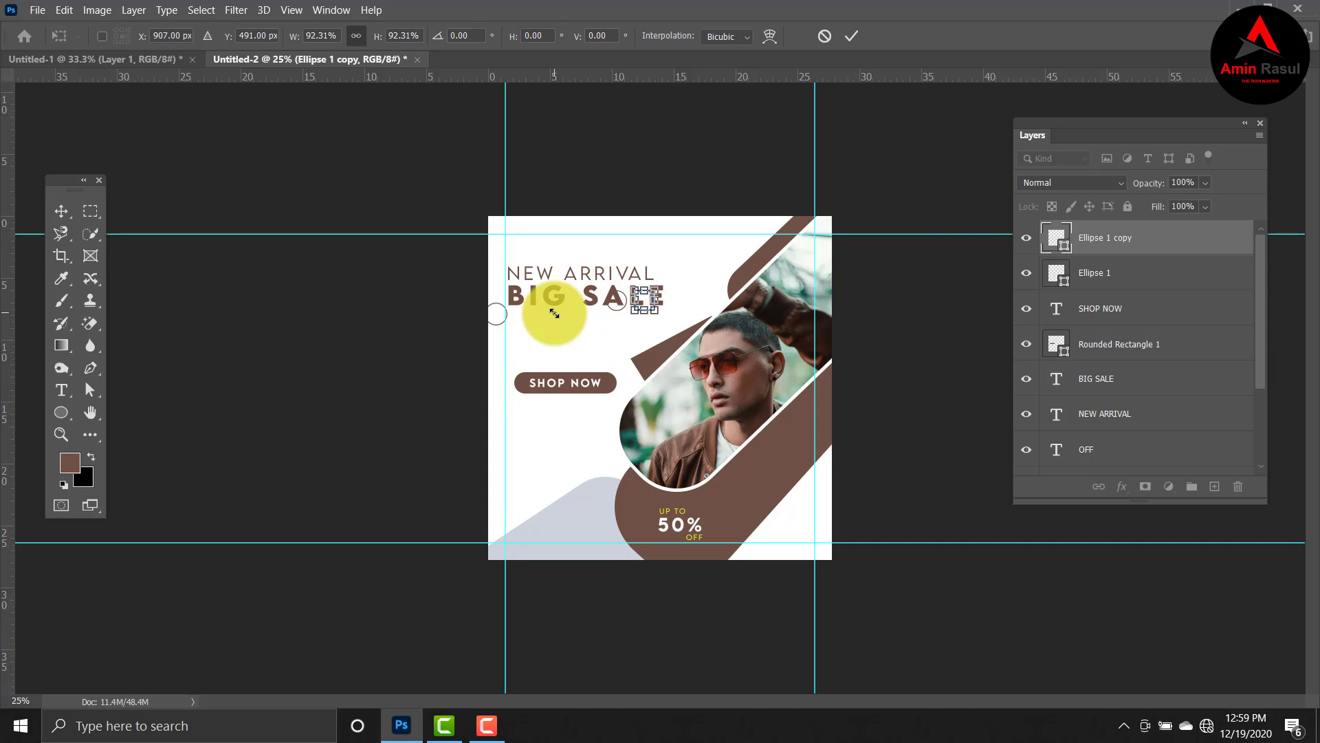
key(shift+Right)
key(shift+Right)
key(shift+Right)
key(shift+Right)
key(shift+Right)
key(shift+Right)
key(shift+Right)
key(shift+Right)
key(shift+Right)
key(shift+Right)
key(shift+Right)
key(shift+Right)
key(shift+Right)
key(shift+Right)
key(shift+Right)
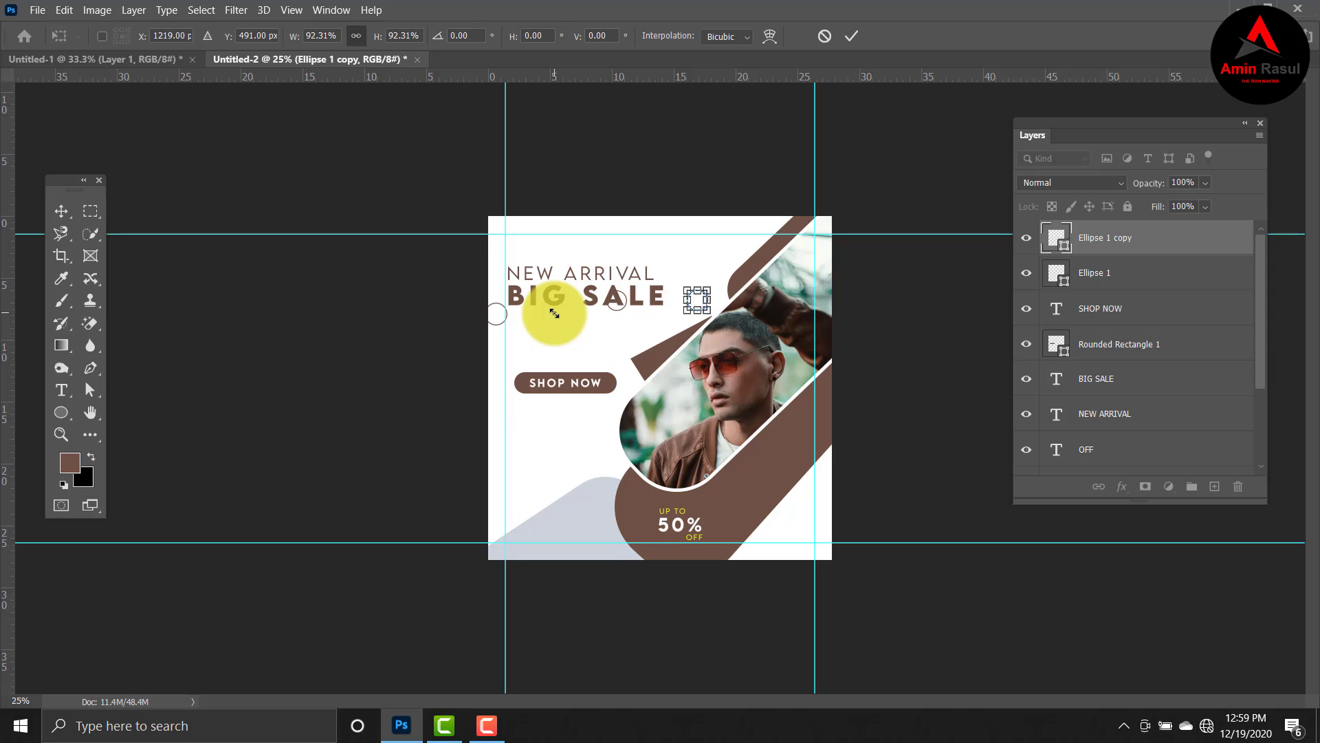
key(shift+Right)
key(shift+Right)
key(shift+Up)
key(shift+Up)
key(shift+Up)
key(shift+Up)
key(shift+Up)
key(shift+Up)
key(shift+Up)
key(shift+Up)
key(shift+Up)
key(shift+Up)
key(shift+Up)
key(shift+Up)
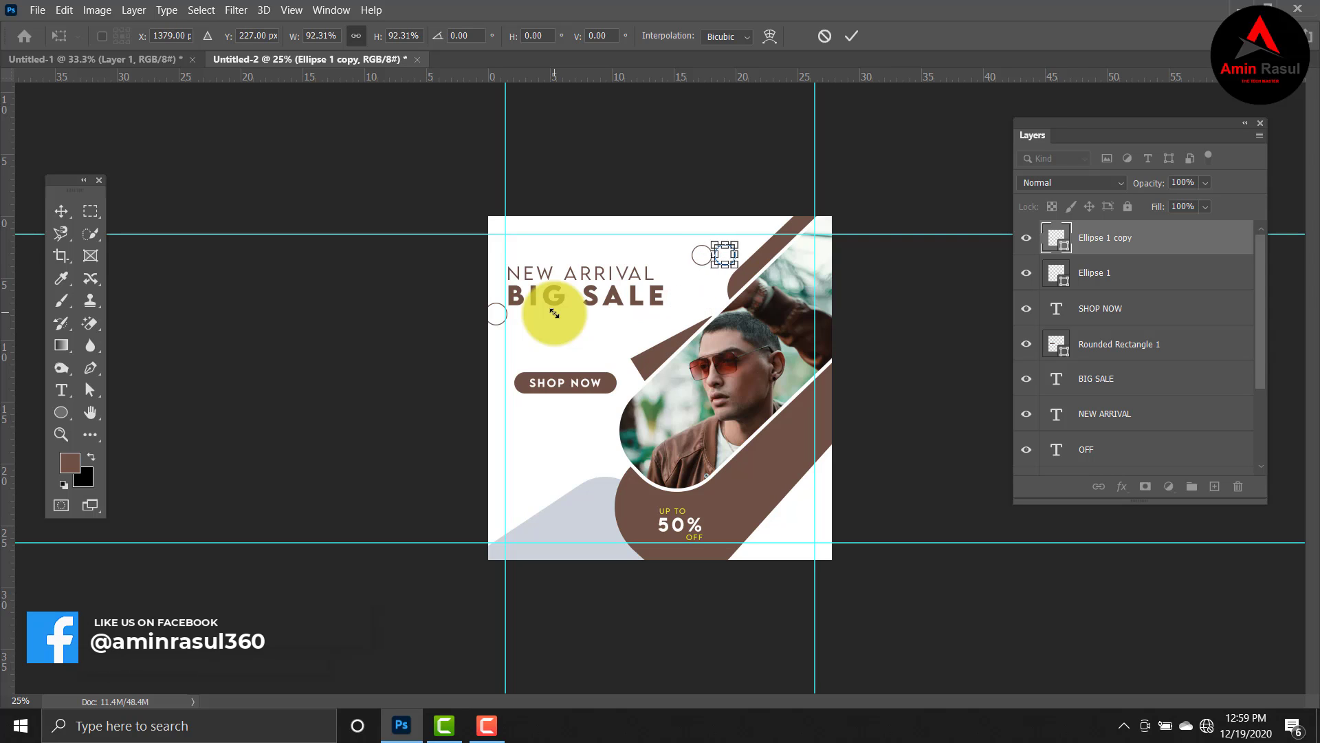
key(shift+Right)
key(shift+Right)
key(shift+Right)
key(shift+Right)
key(shift+Right)
key(shift+Right)
key(shift+Right)
key(shift+Right)
key(shift+Right)
key(shift+Right)
key(shift+Right)
key(shift+Right)
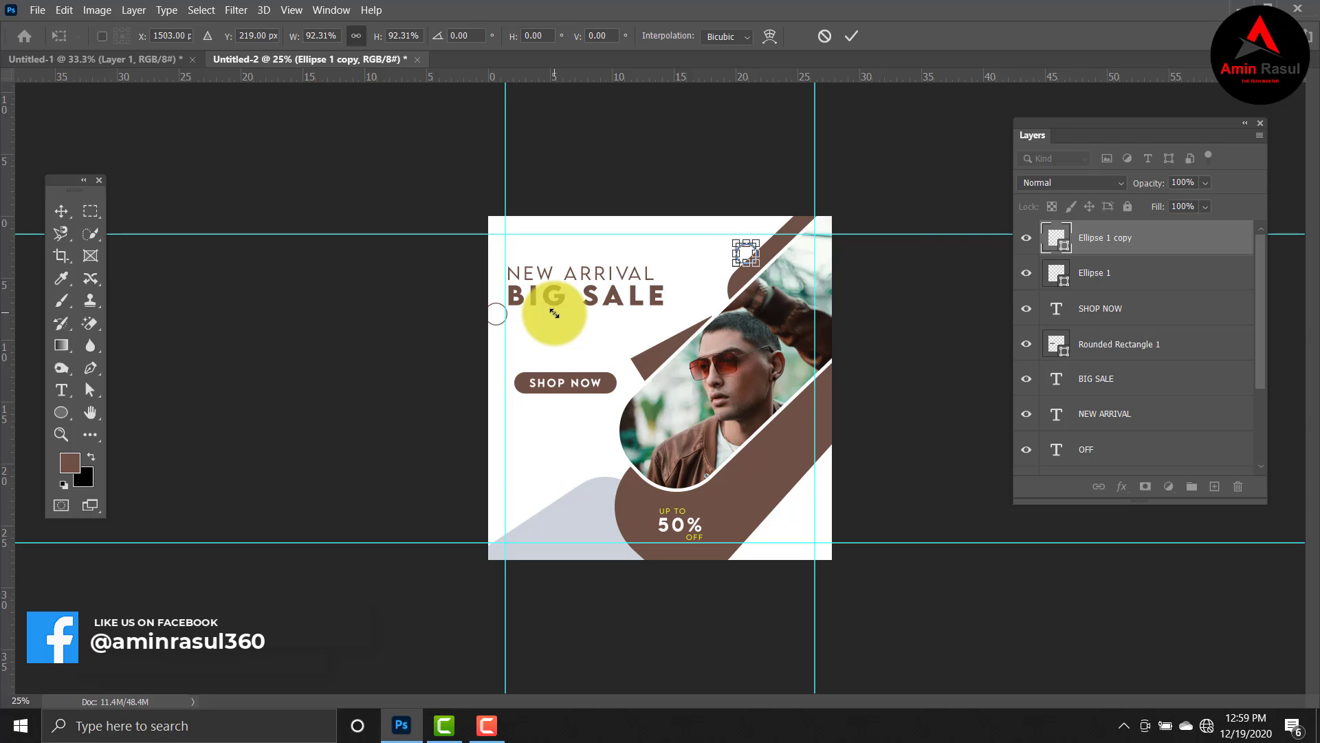
key(shift+Left)
key(shift+Left)
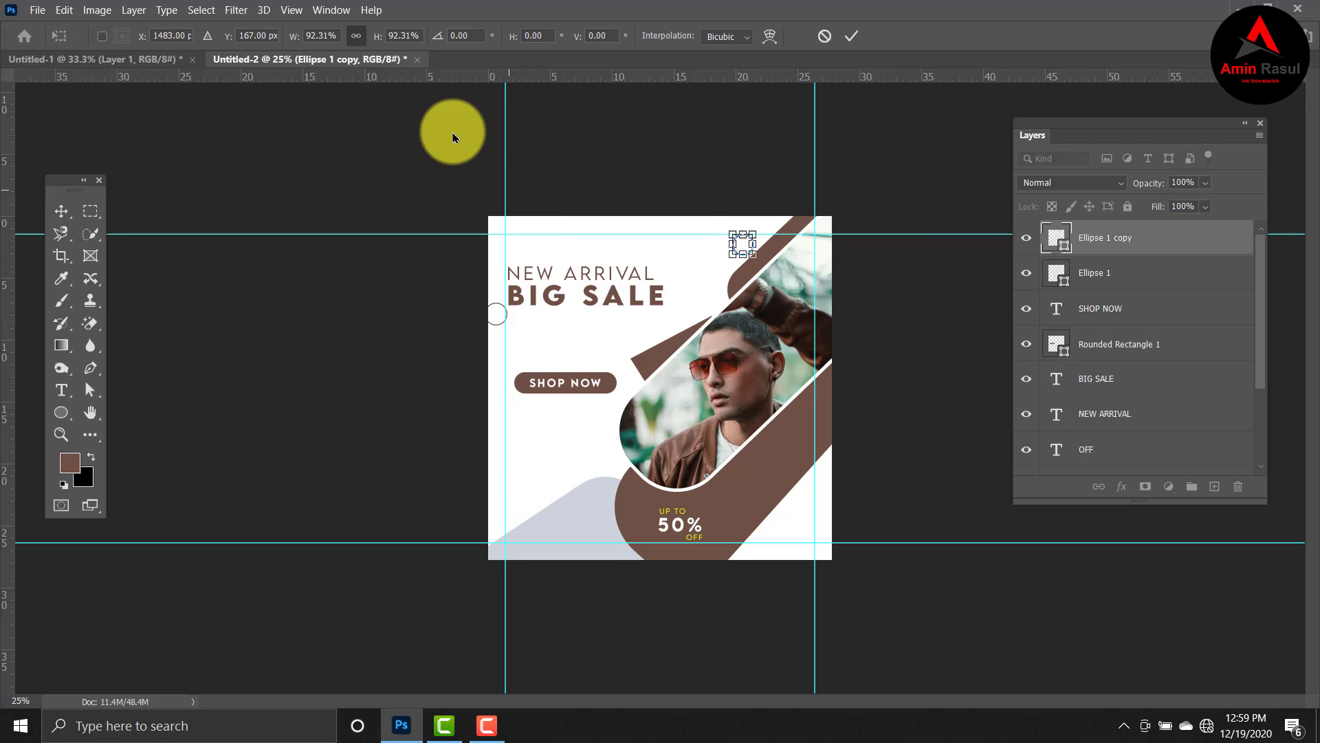
Scale the copied circle down to 60%, nudge it to X 1494 px, Y 162 px, apply the transform and deselect it.
drag(755, 251, 752, 250)
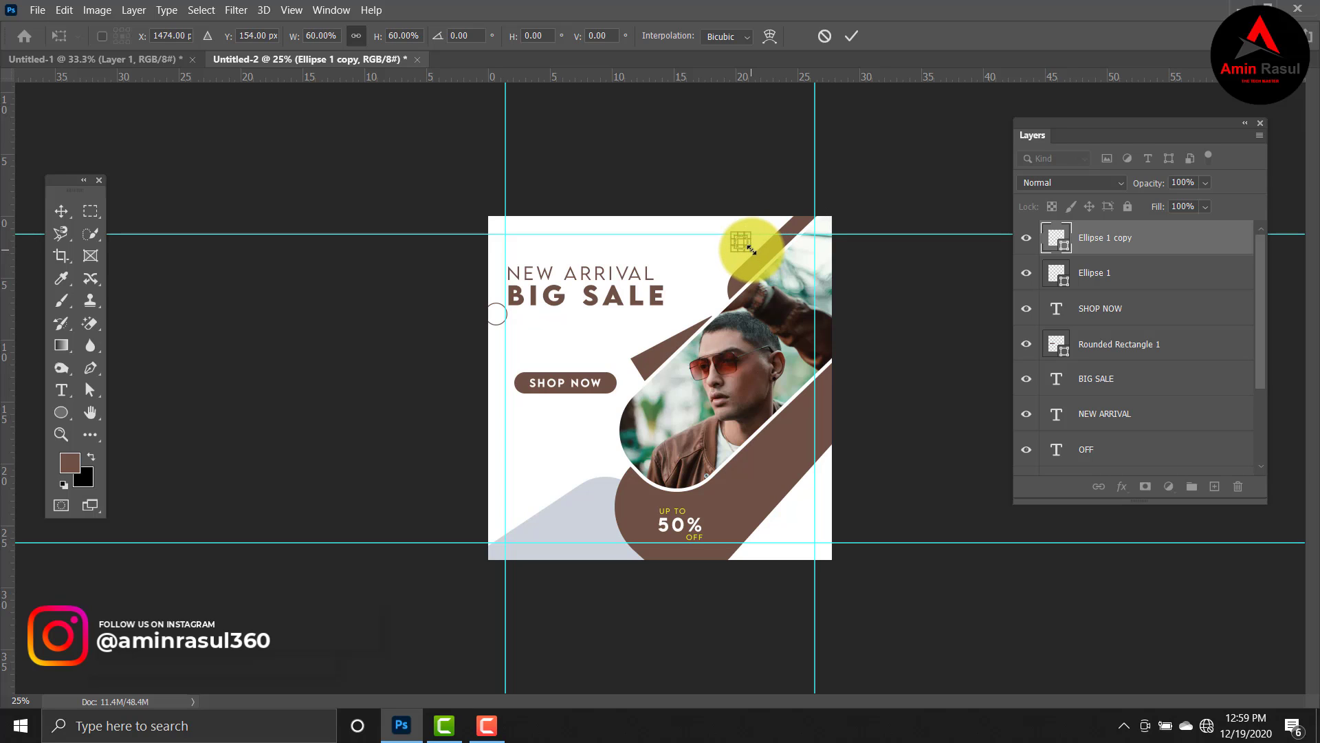
key(Right)
key(Right)
key(Right)
key(Right)
key(Right)
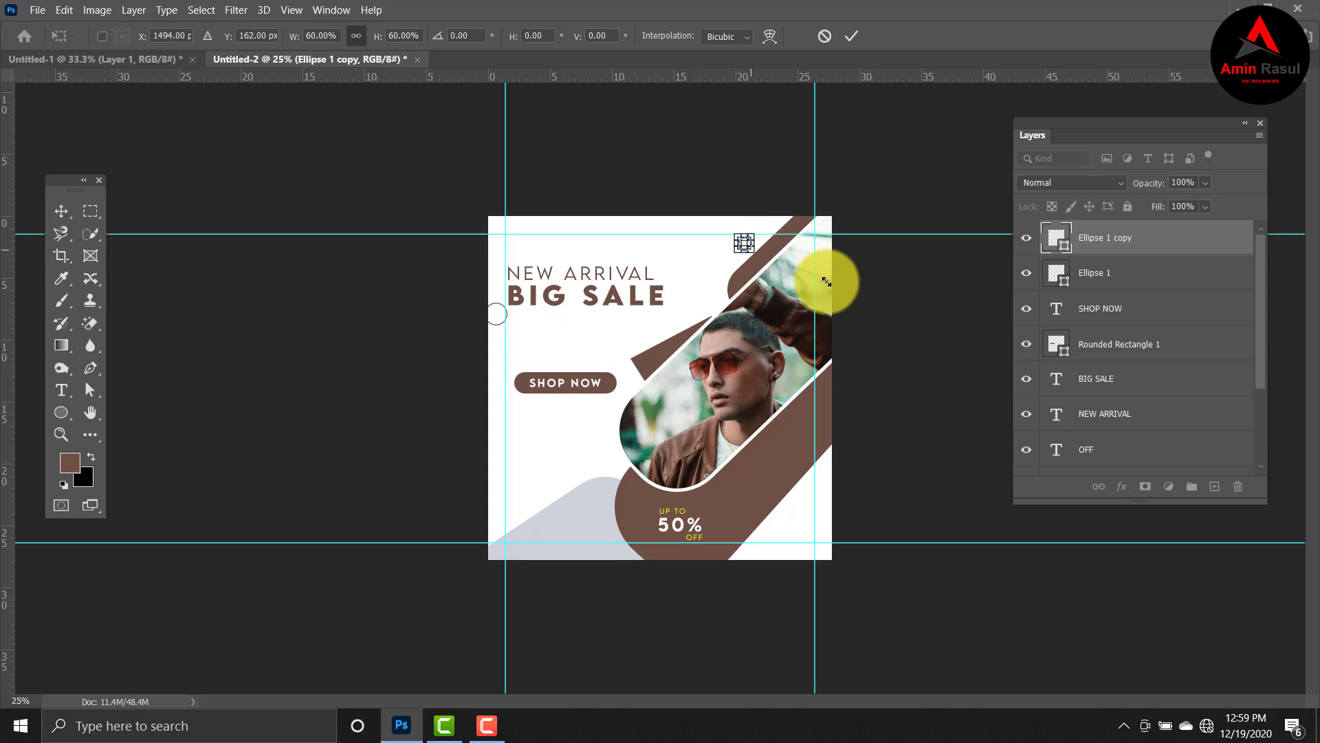
click(59, 212)
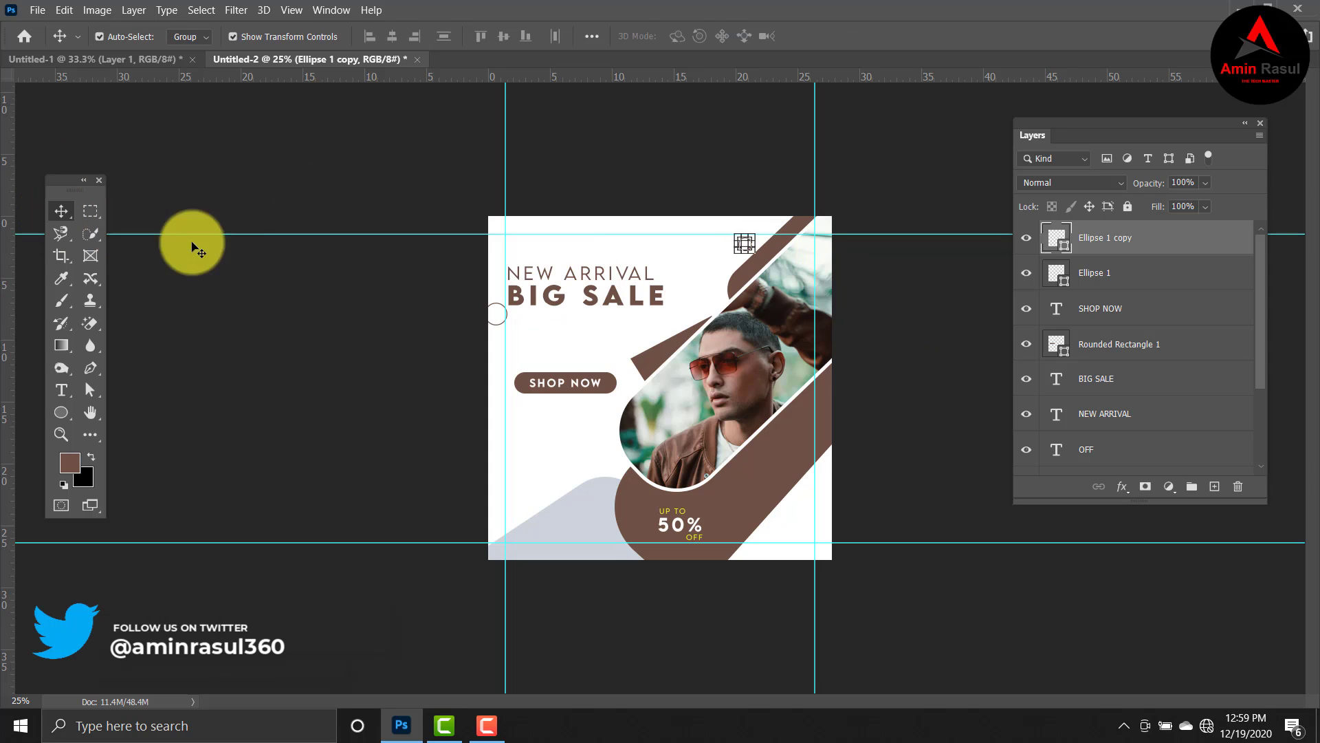
click(278, 293)
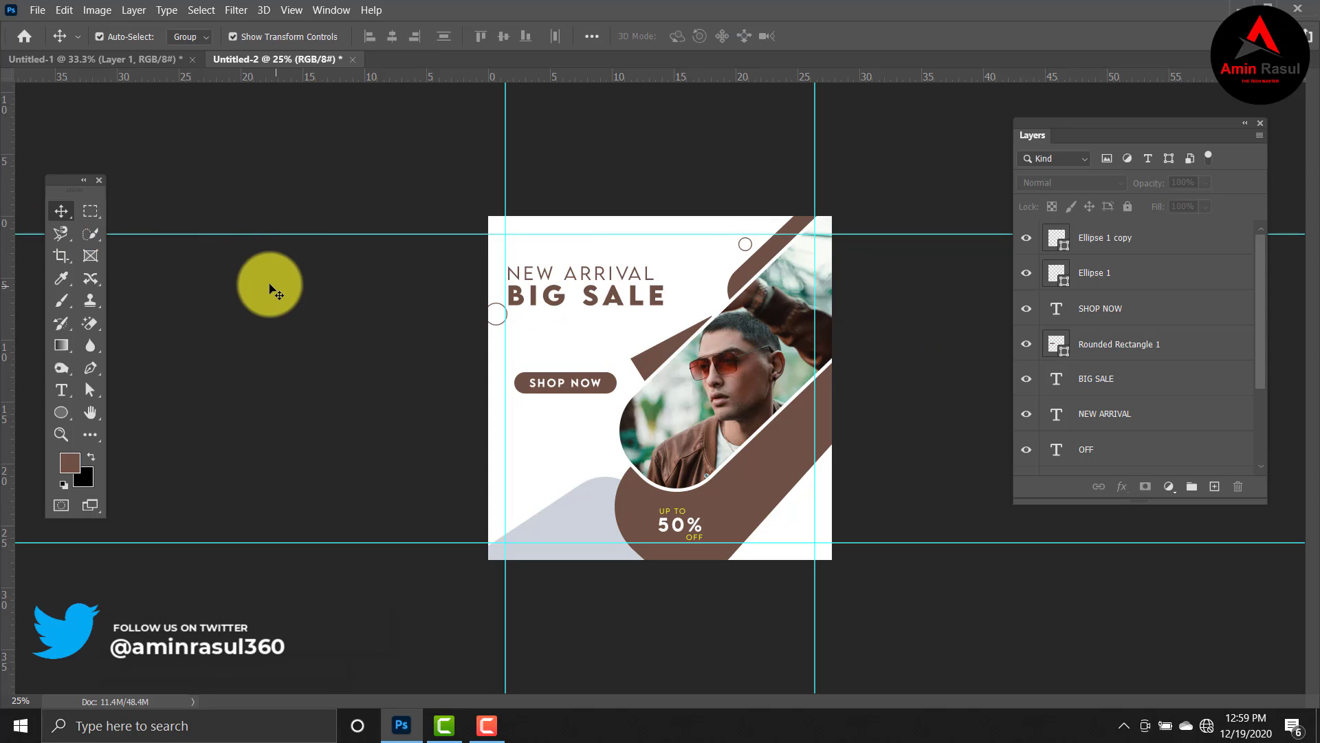
Draw an unfilled rectangle about 230 × 239 px with a 5 px brown stroke, overlapping the canvas's top edge above "NEW ARRIVAL".
click(60, 416)
click(127, 412)
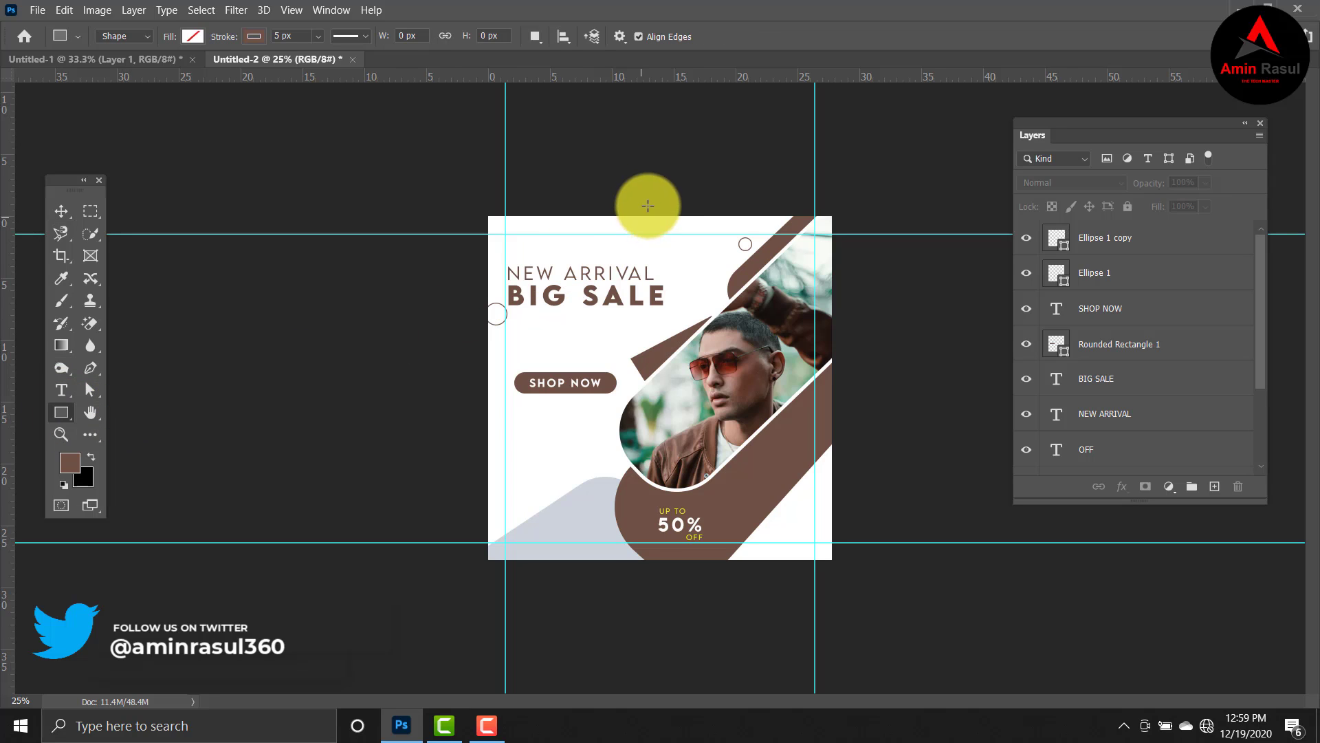
drag(622, 204, 661, 245)
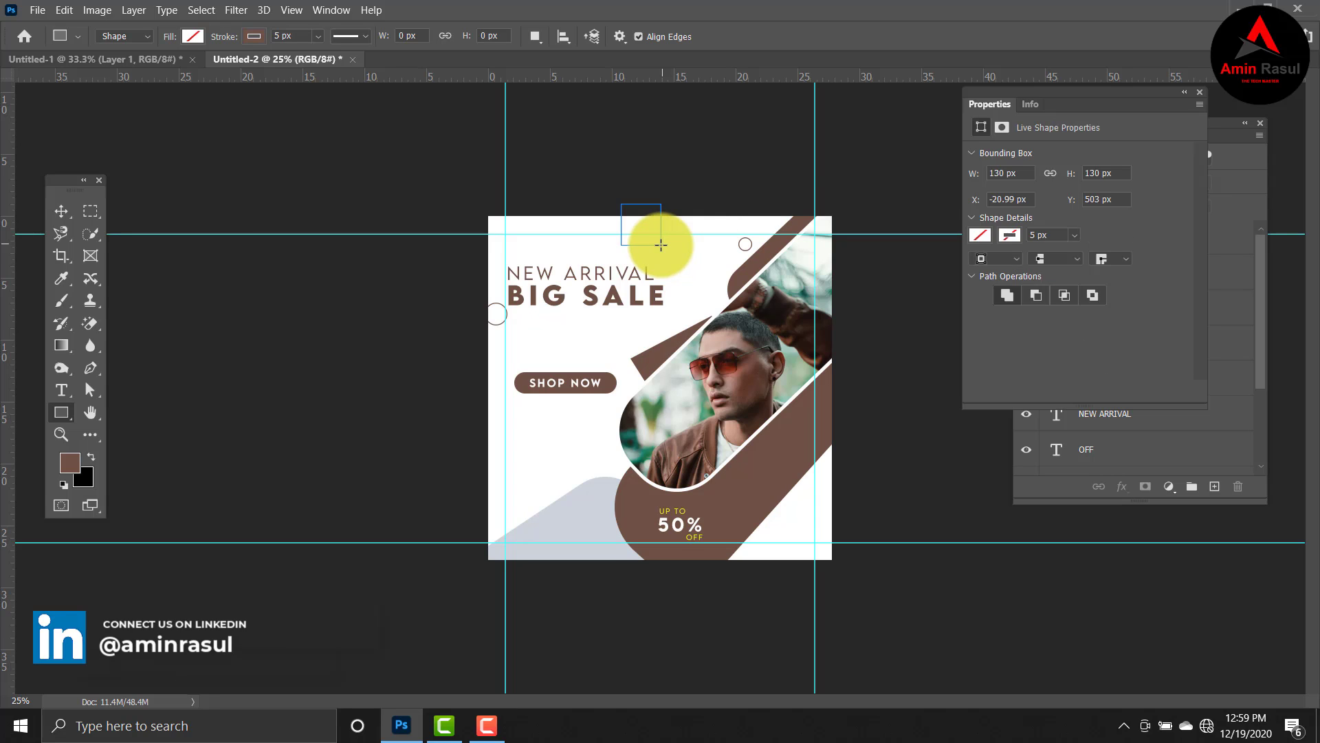
click(1201, 92)
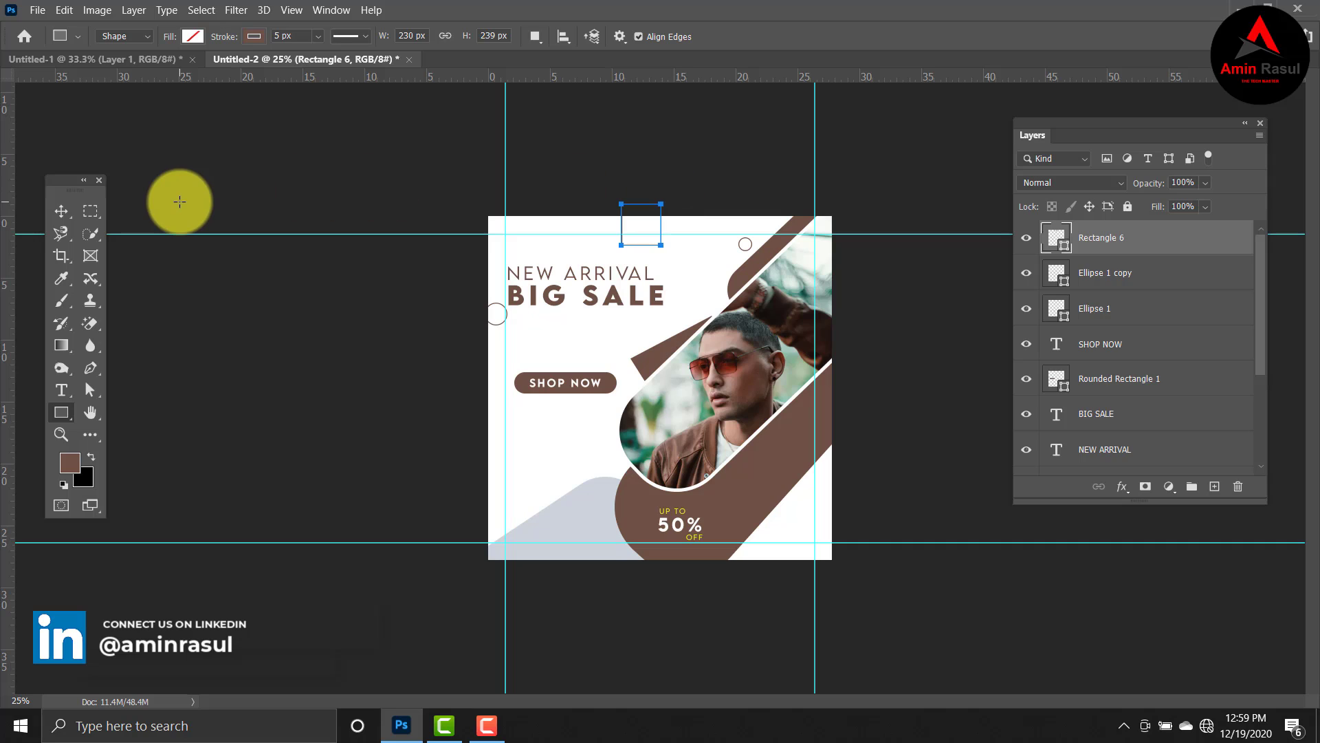
Rotate the rectangle outline about 29.3°, nudge it up to Y -9.5 px, apply the transform and deselect it.
key(ctrl+t)
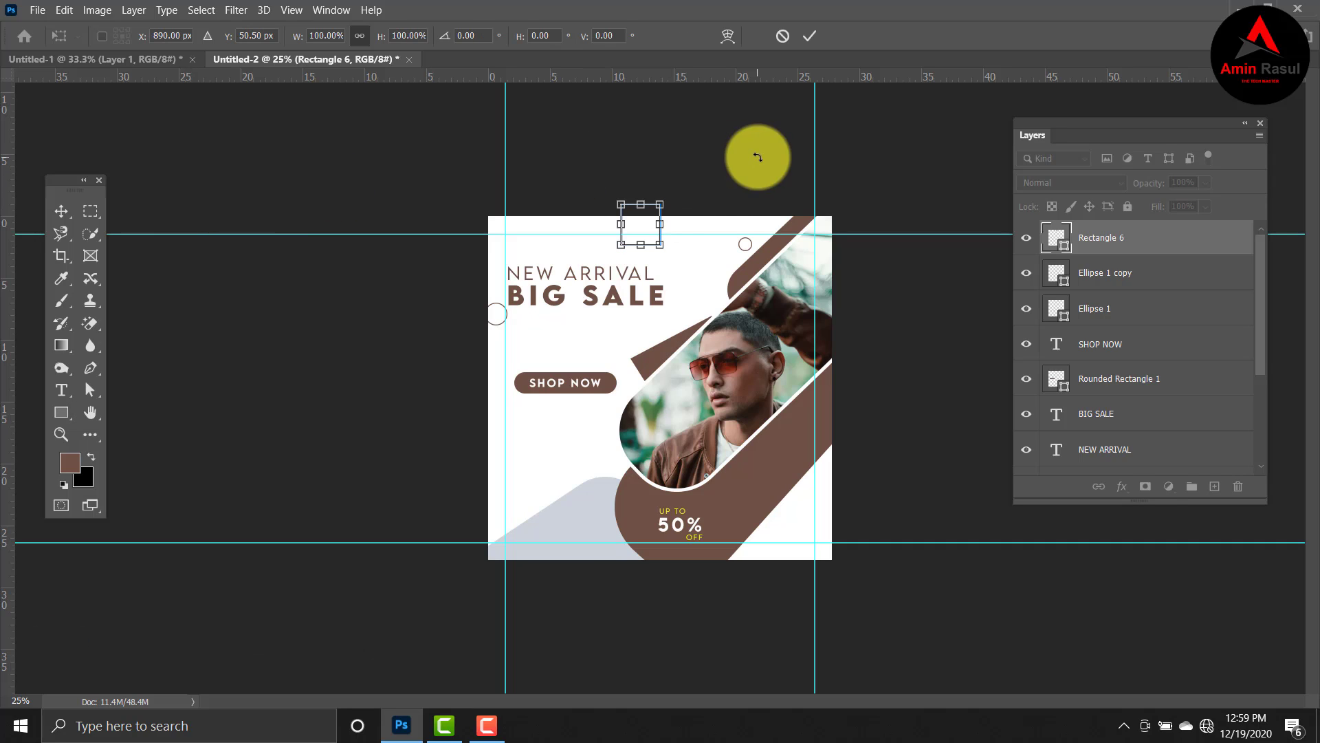
drag(674, 200, 690, 216)
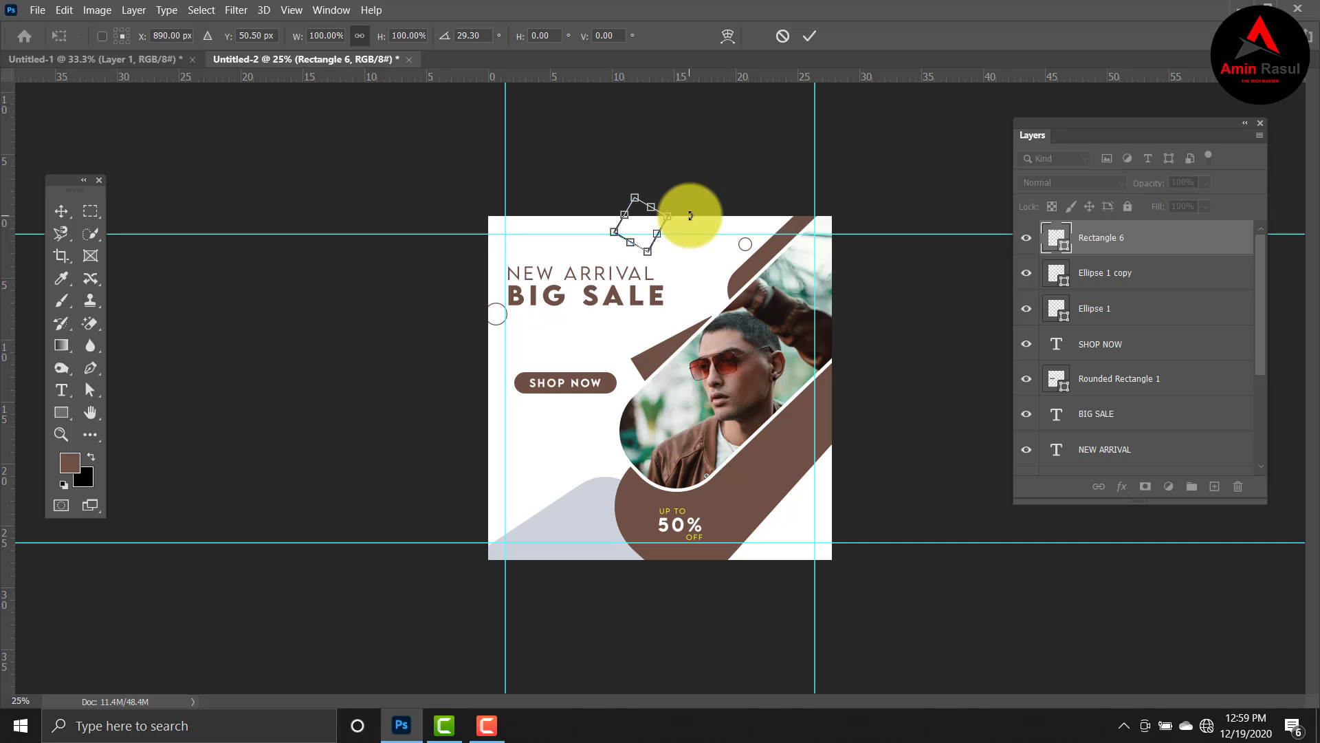
key(shift+Up)
key(shift+Up)
key(shift+Up)
key(shift+Up)
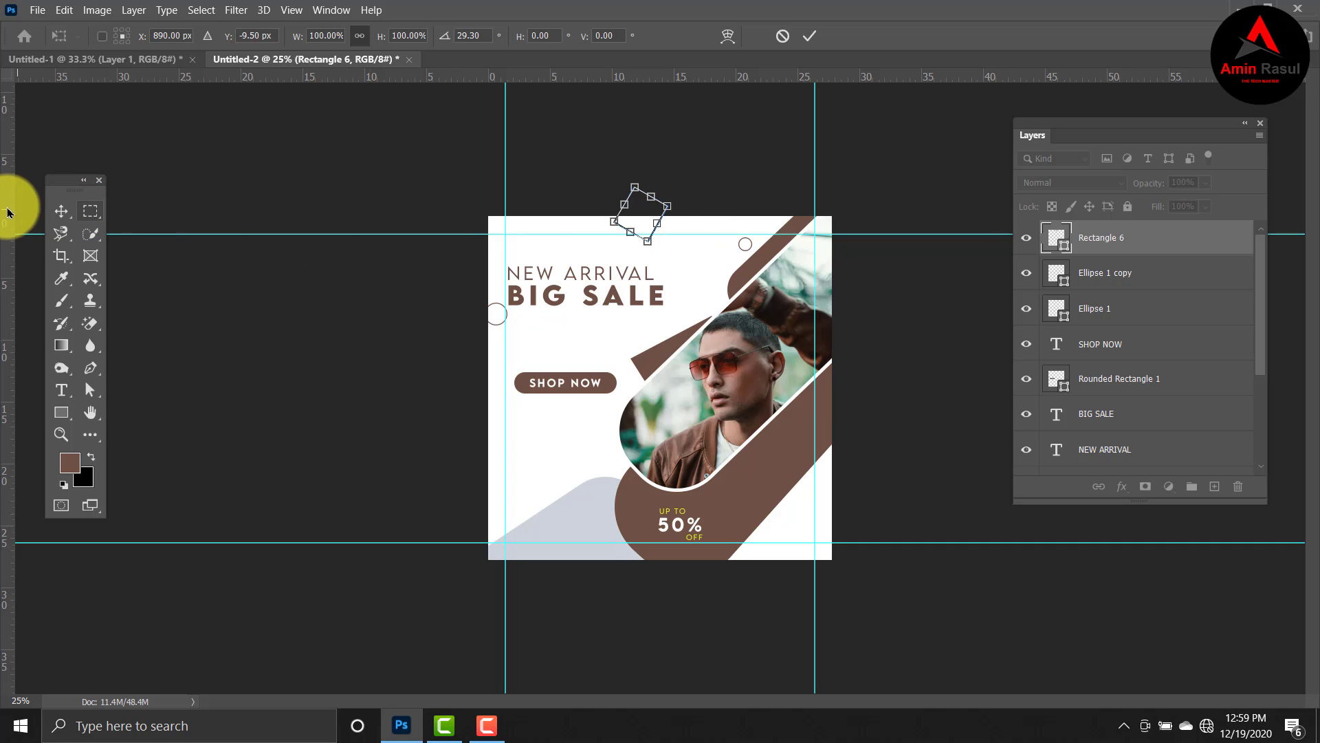
click(59, 212)
click(318, 339)
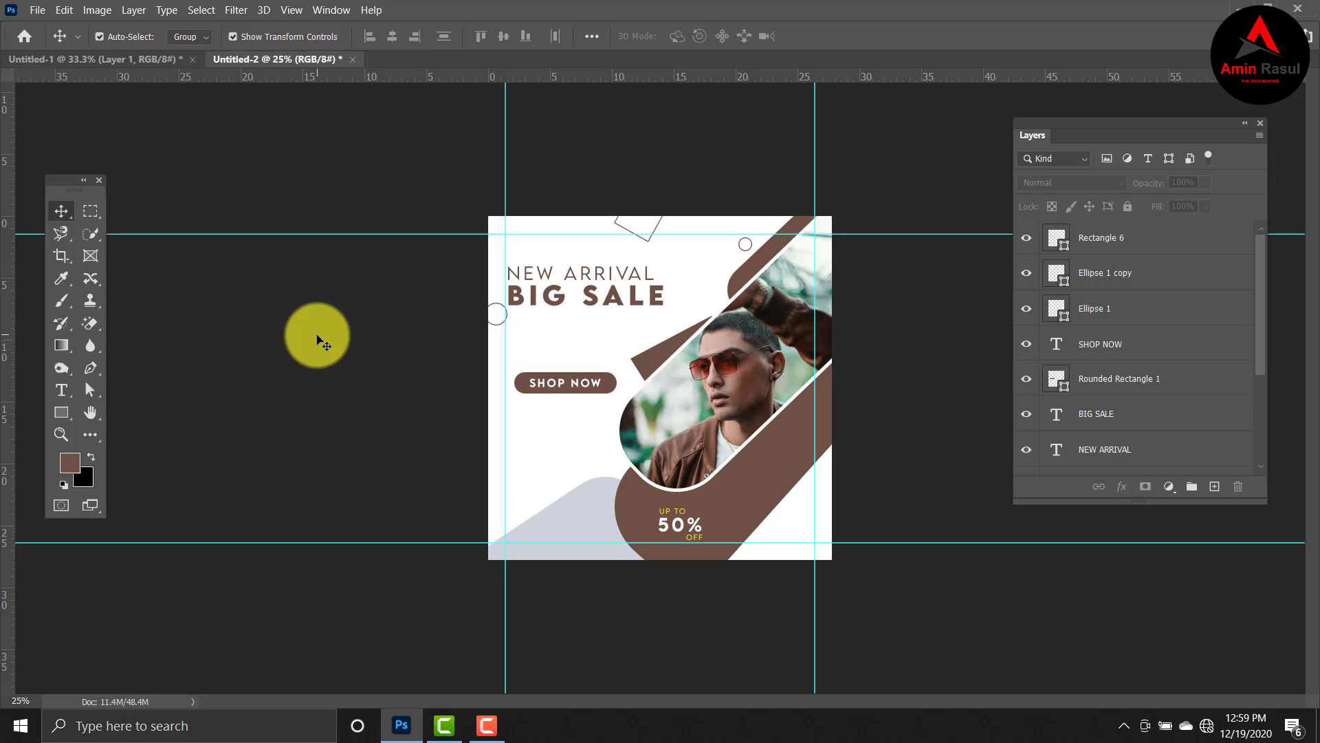
Draw an unfilled square about 128 × 128 px with a 5 px brown stroke below the "SHOP NOW" button.
right_click(59, 417)
click(110, 406)
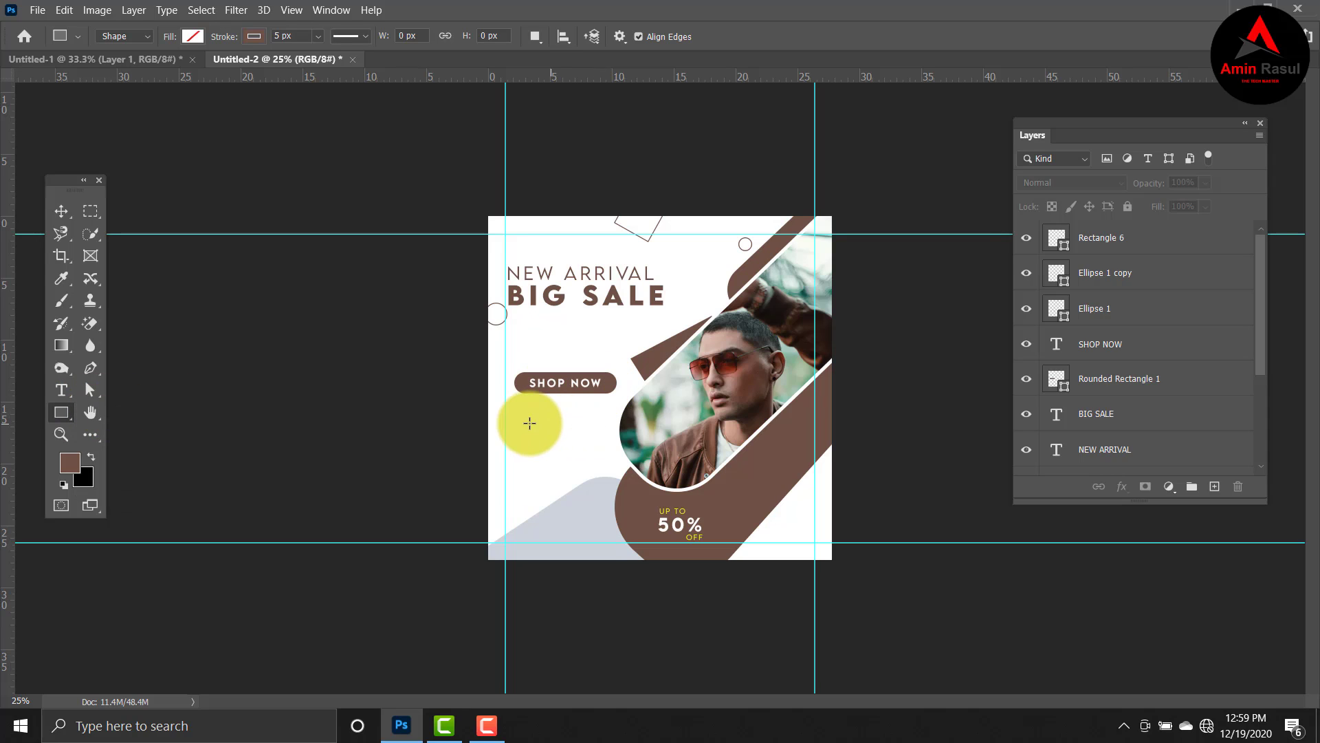
mouse_move(529, 423)
mouse_down()
mouse_move(552, 450)
mouse_move(539, 434)
mouse_up()
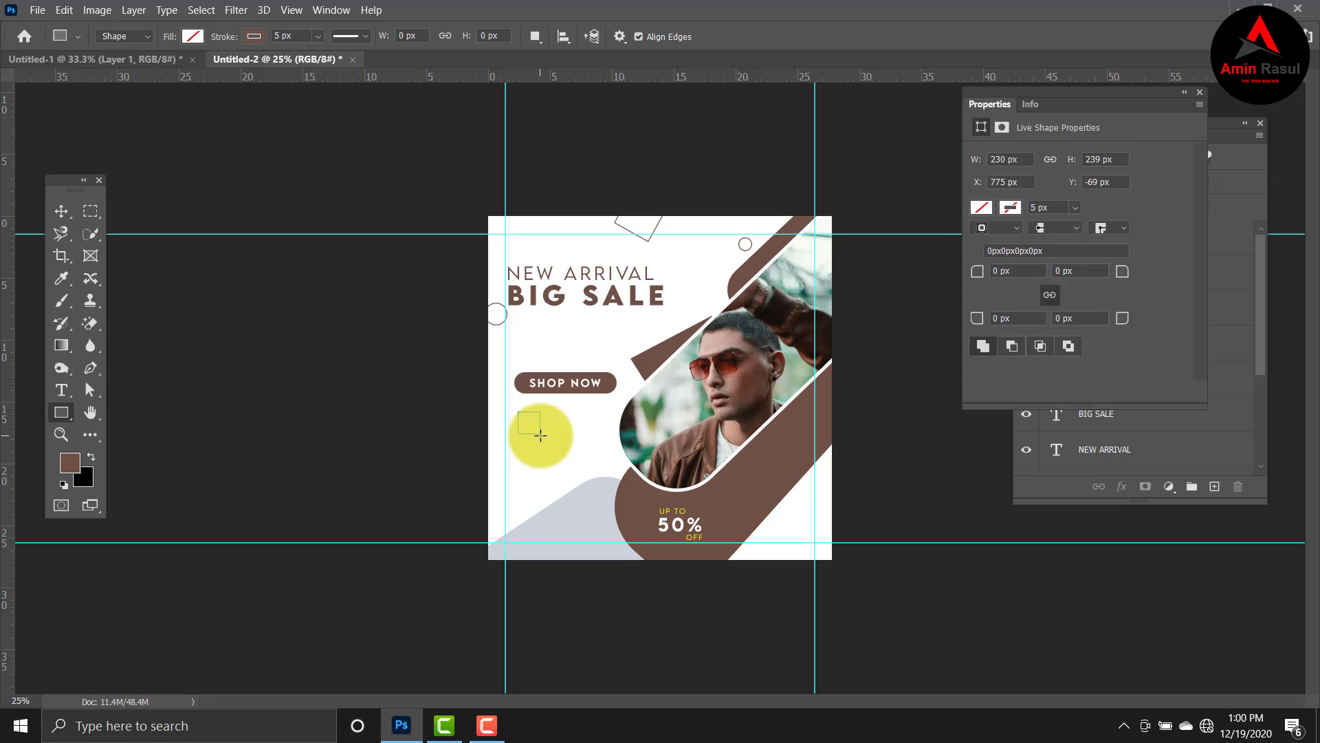
Rotate the small square about -37.63°, move it slightly down and scale it to 84.66%.
click(60, 212)
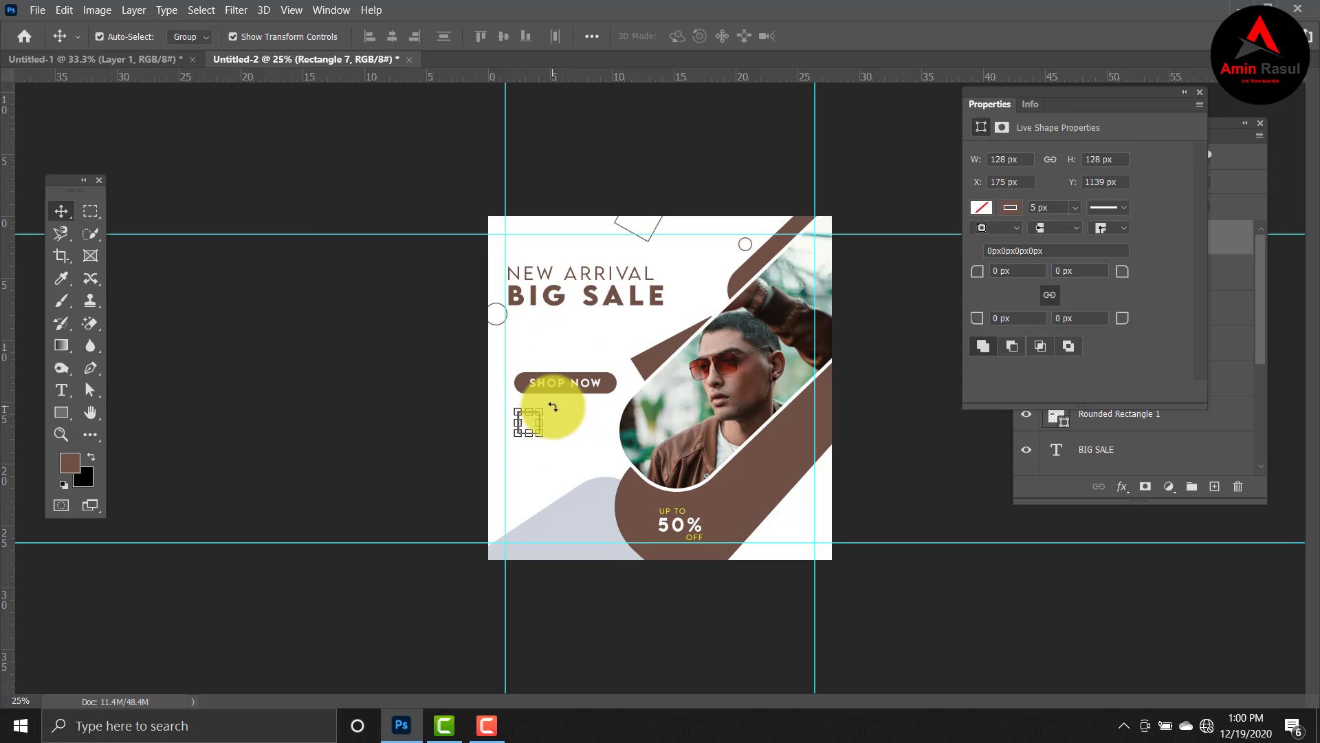
drag(553, 407, 534, 401)
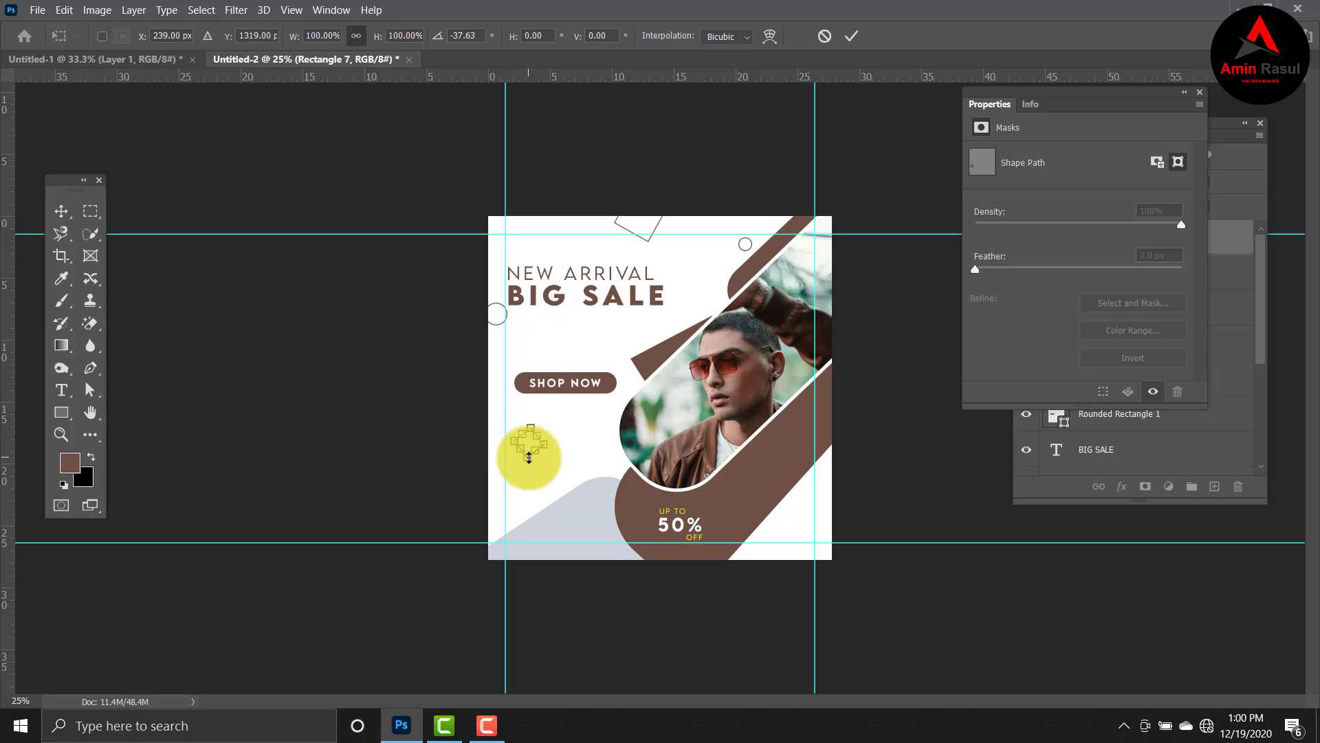
drag(529, 458, 529, 455)
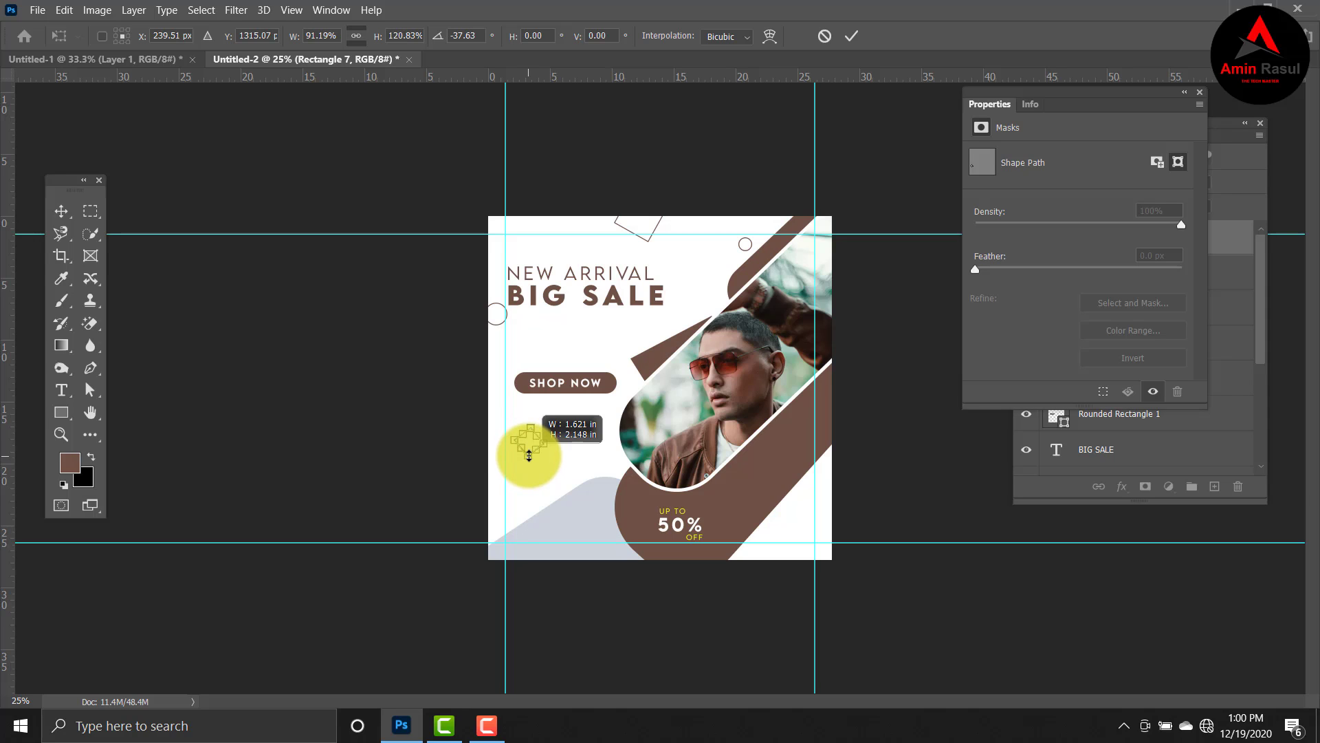
key(ctrl+z)
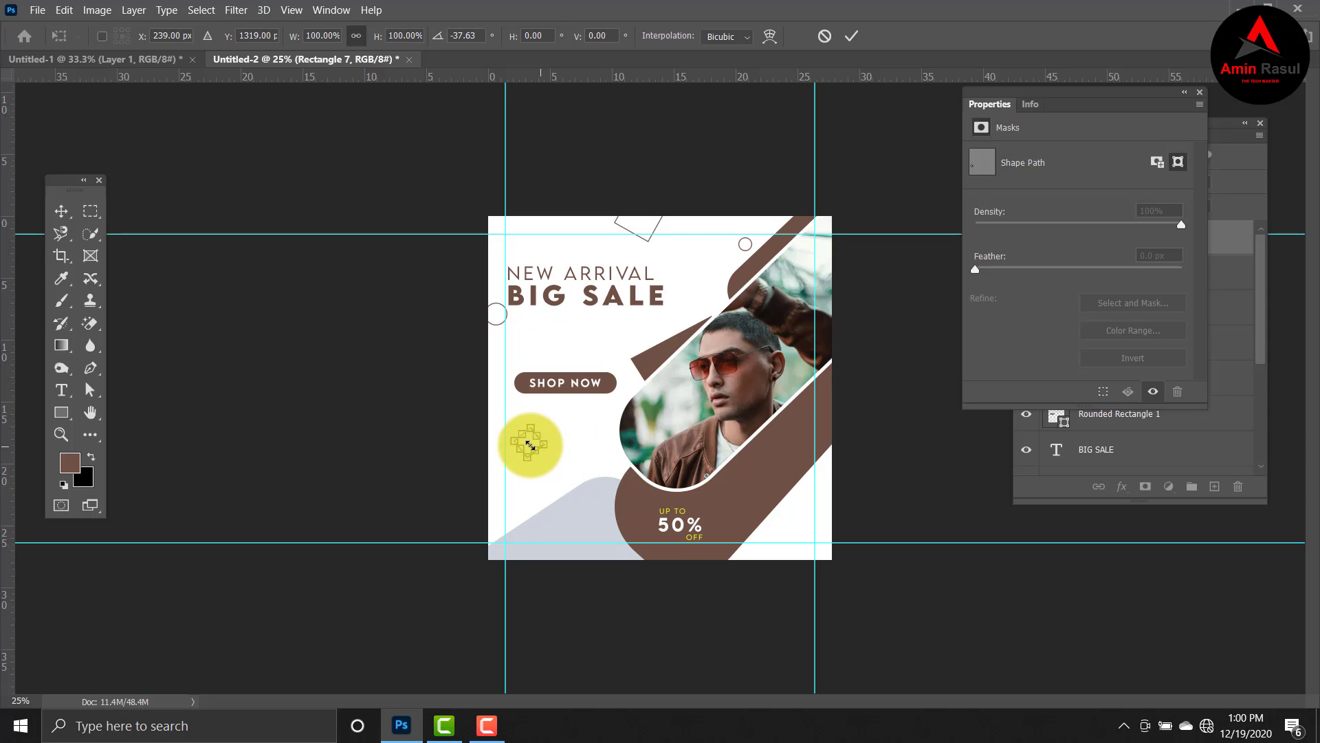
drag(545, 446, 530, 443)
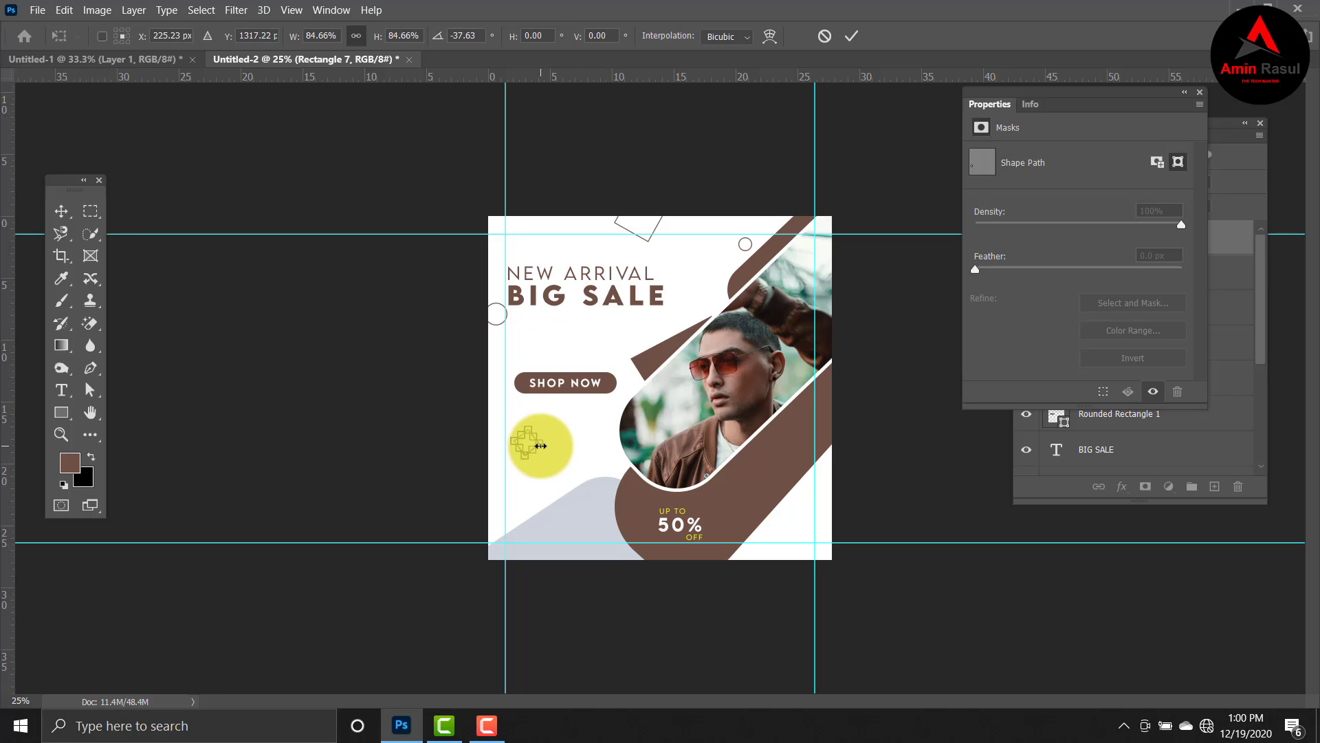
Apply the transform and change the small square's stroke colour to light grey.
click(51, 416)
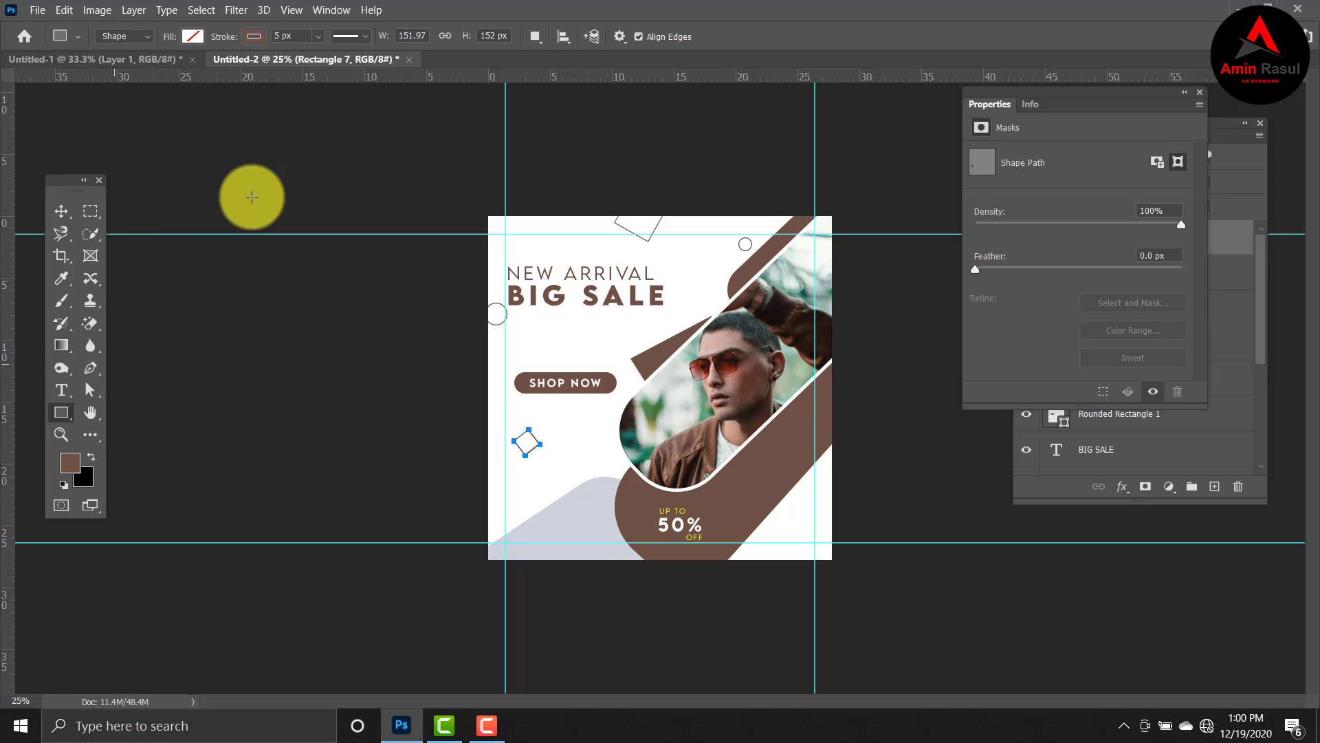
click(254, 36)
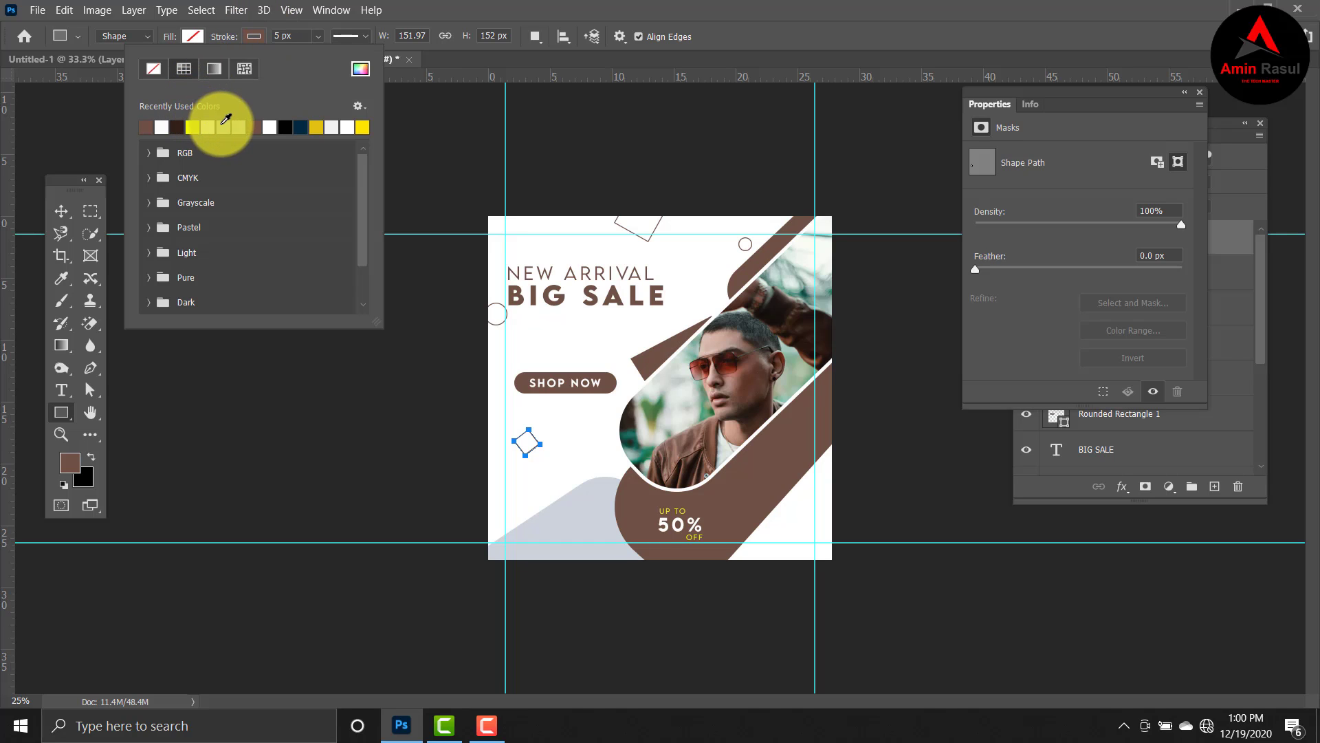
click(223, 124)
click(62, 209)
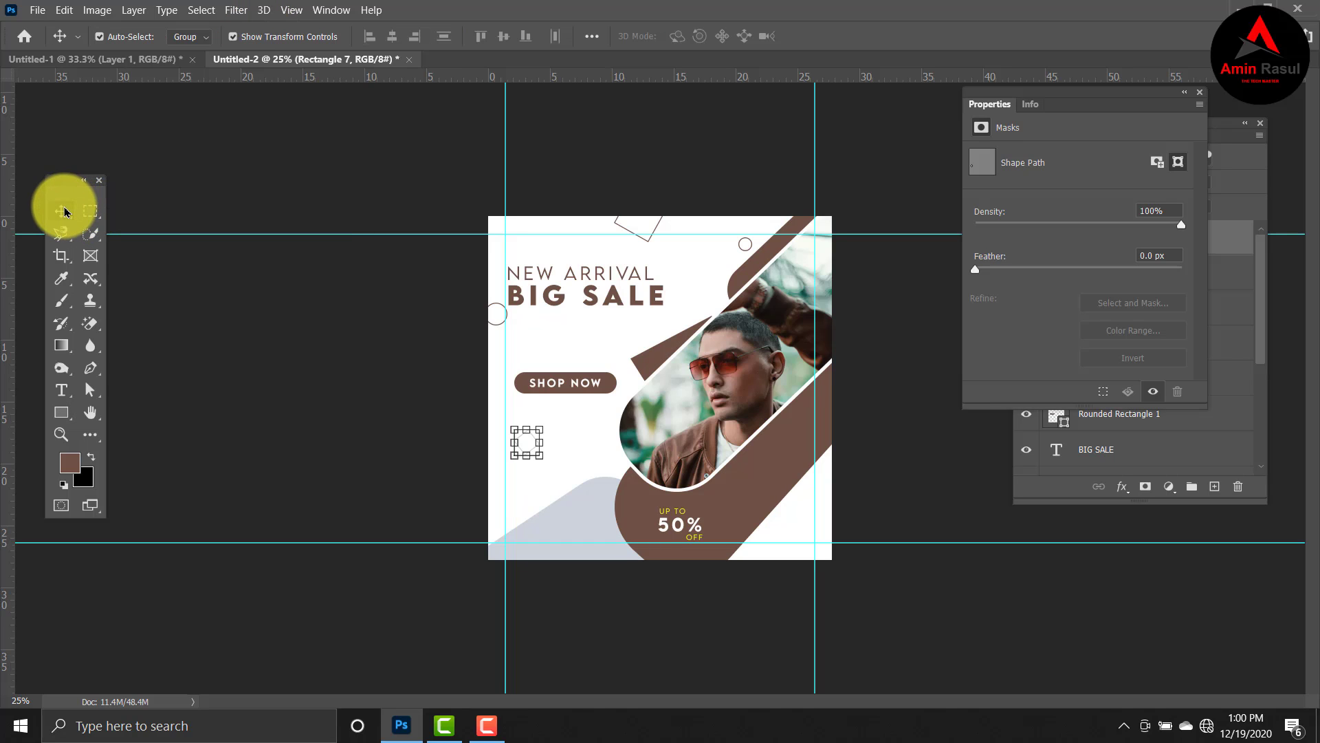
click(303, 277)
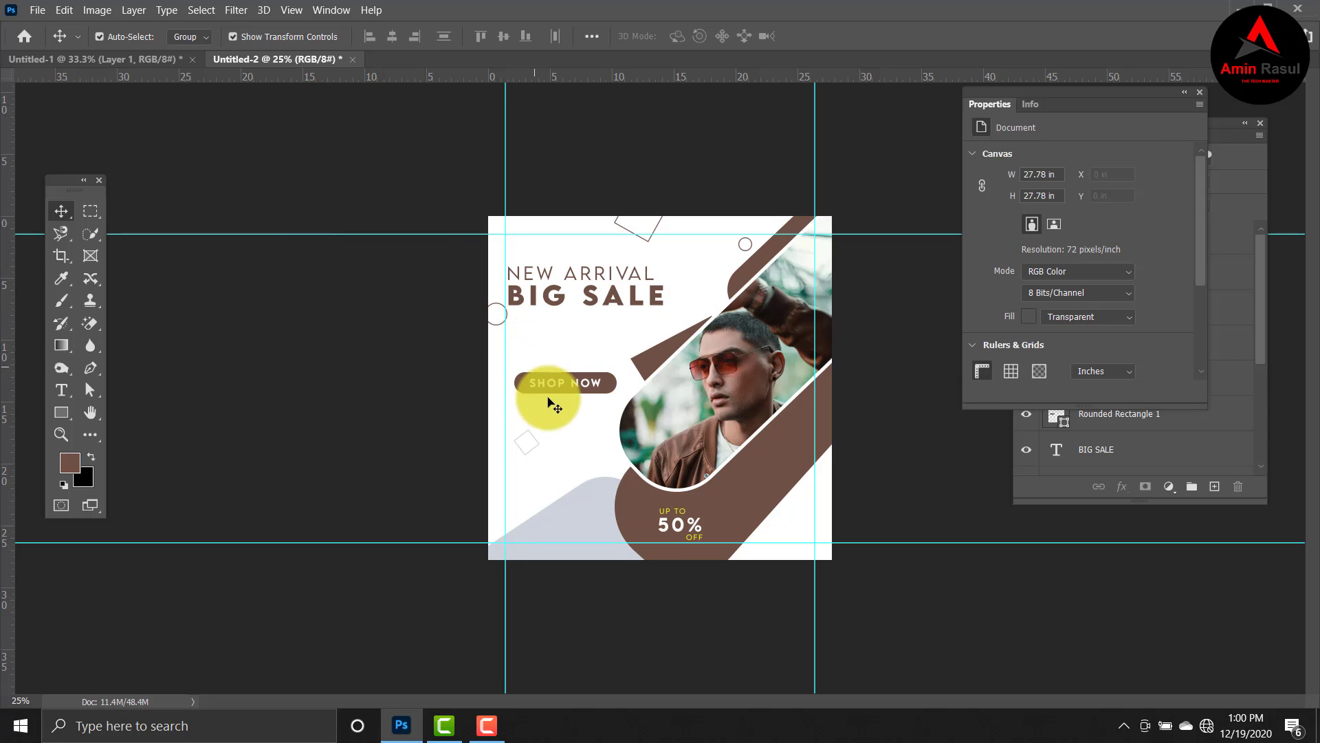
Duplicate the small tilted square and move the copy right and down, onto the upper end of the grey shape.
click(541, 448)
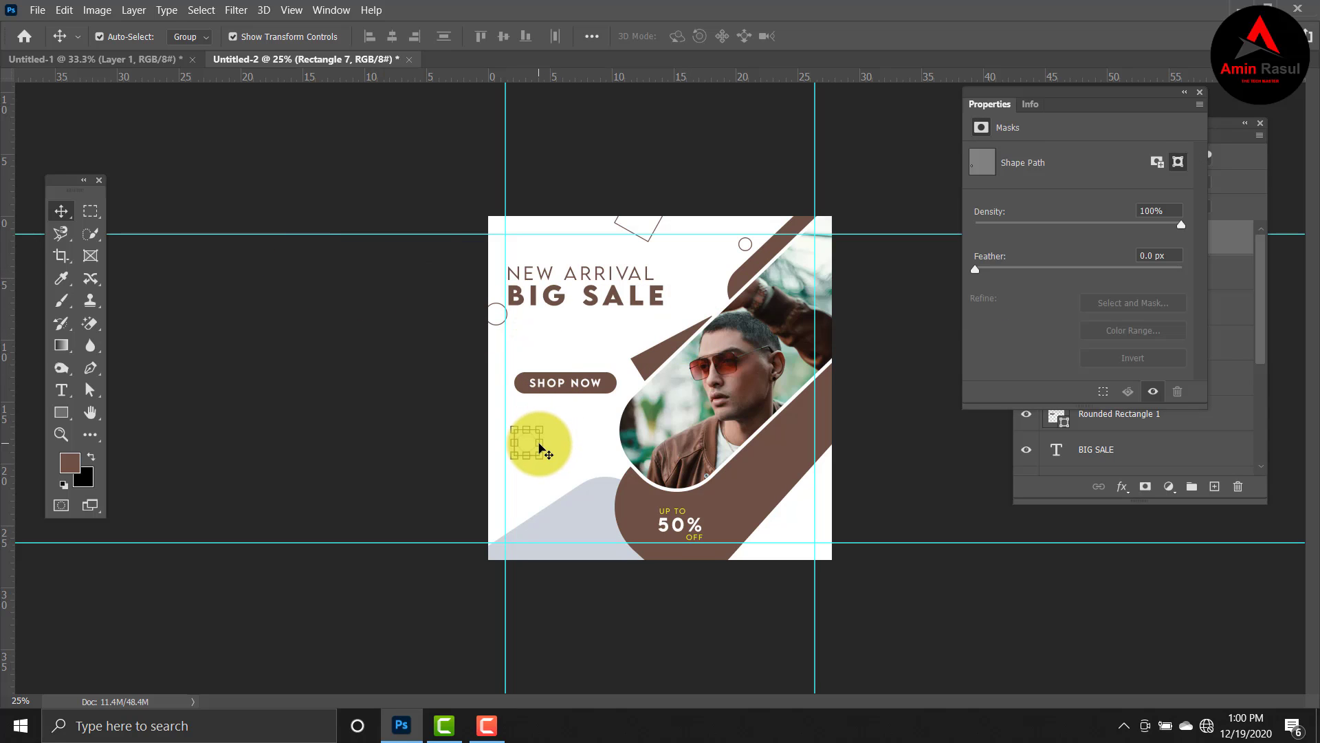
key(ctrl+j)
key(shift+Right)
key(shift+Right)
key(shift+Right)
key(shift+Right)
key(shift+Right)
key(shift+Right)
key(shift+Right)
key(shift+Right)
key(shift+Right)
key(shift+Right)
key(shift+Right)
key(shift+Right)
key(shift+Right)
key(shift+Right)
key(shift+Right)
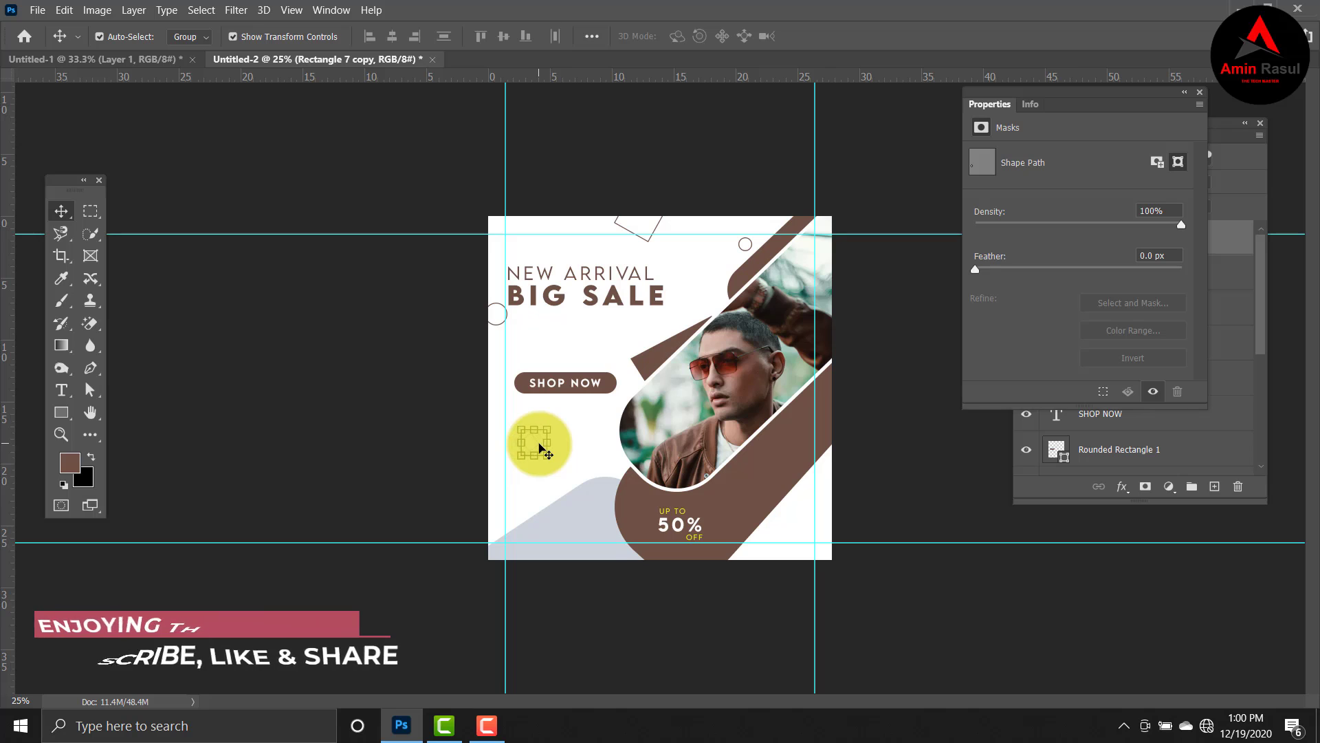
key(shift+Right)
key(shift+Right)
key(shift+Right)
key(shift+Right)
key(shift+Right)
key(shift+Right)
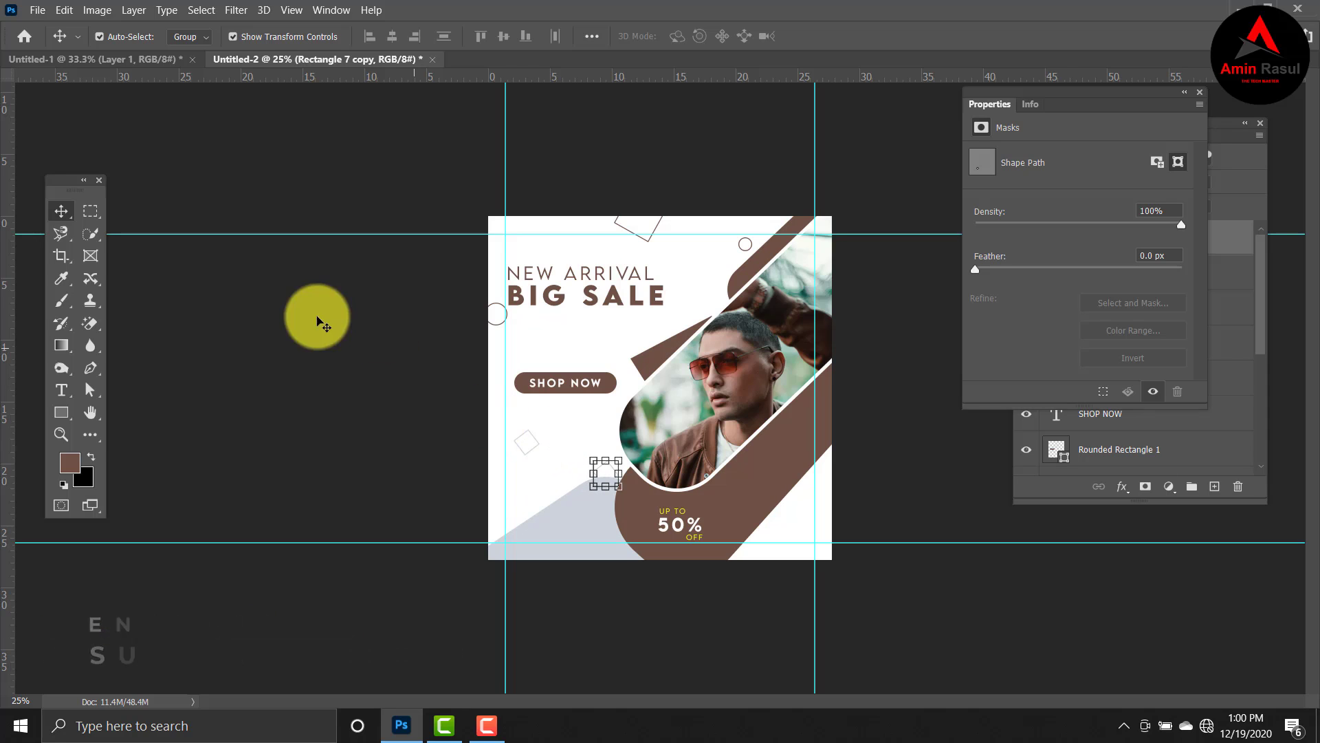
Change the copied square's stroke colour to brown, deselect it and close the shape properties.
click(63, 413)
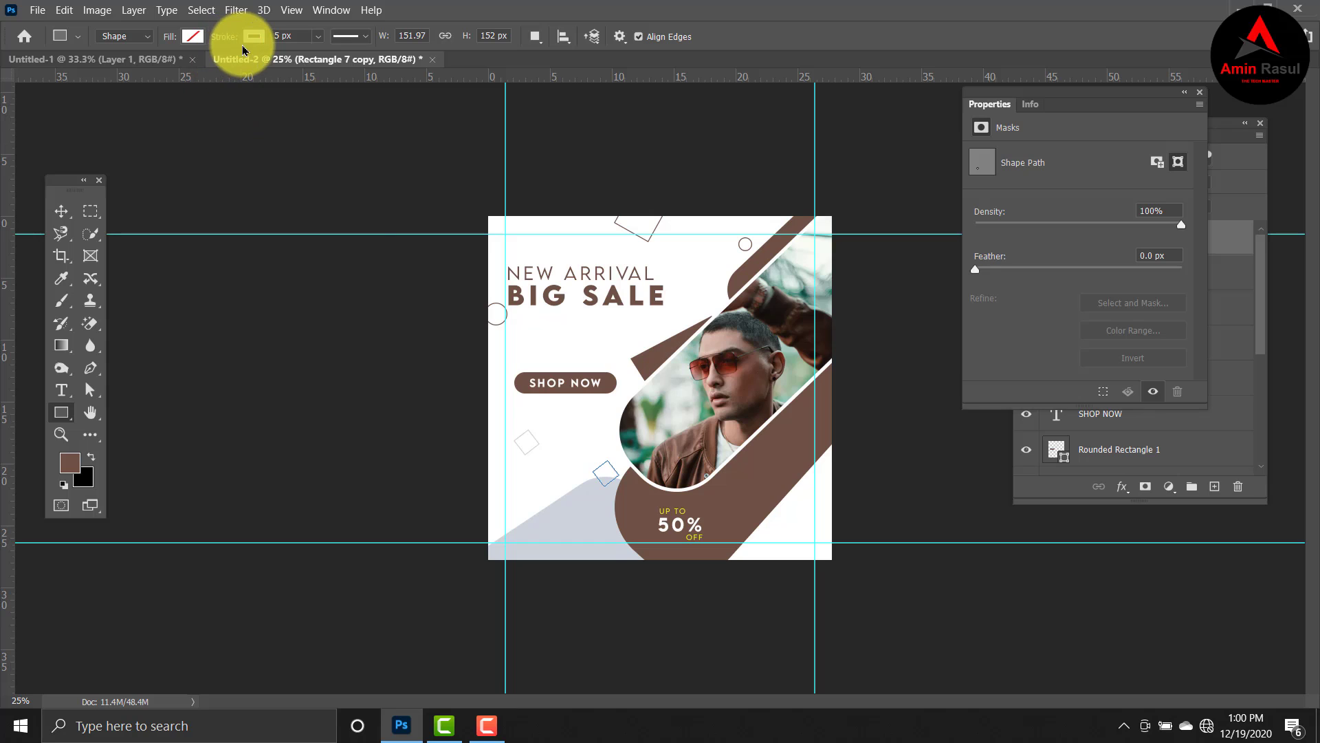
click(251, 39)
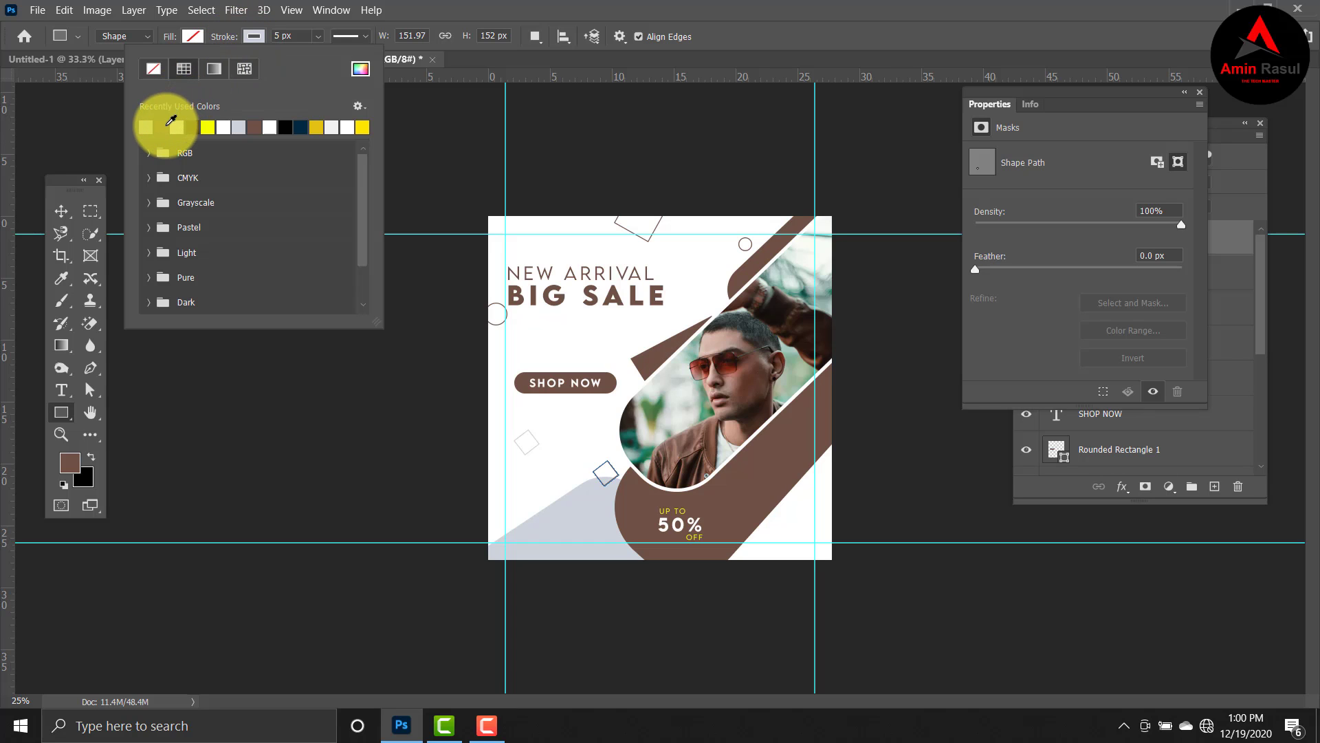
click(62, 211)
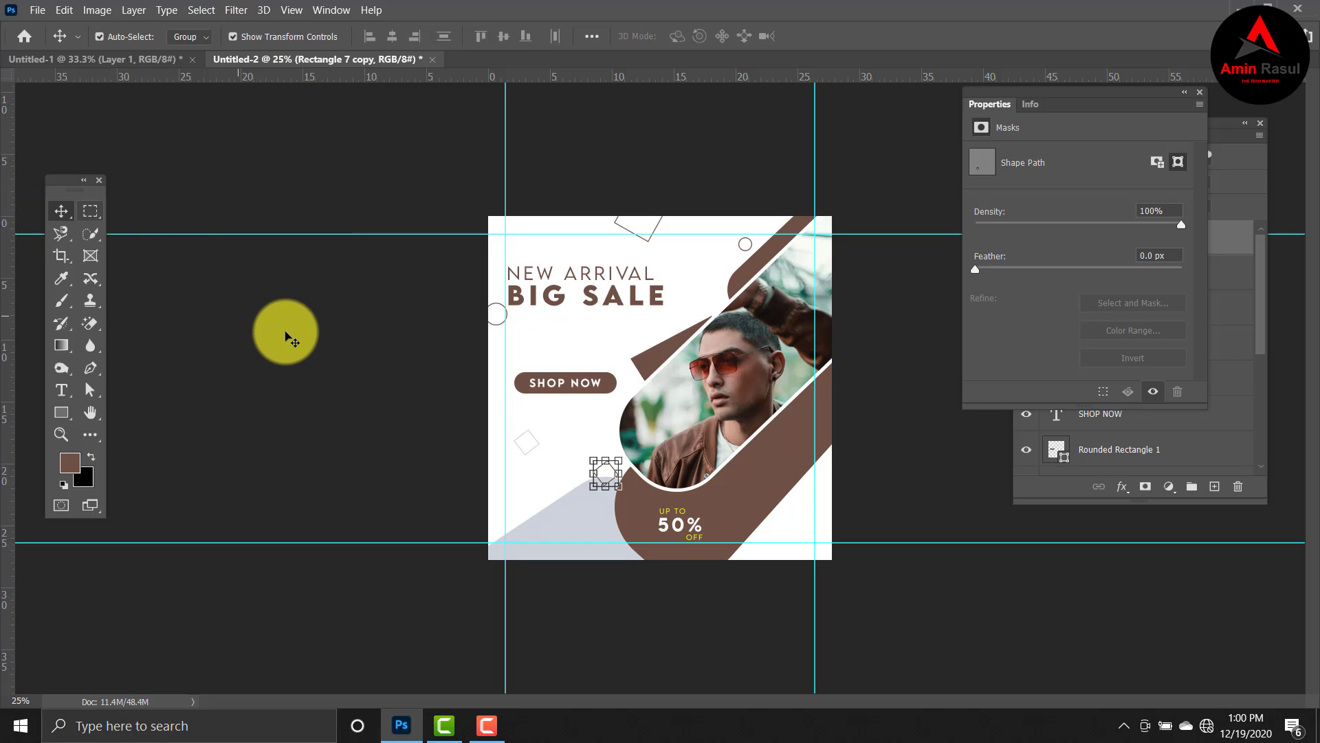
click(1200, 92)
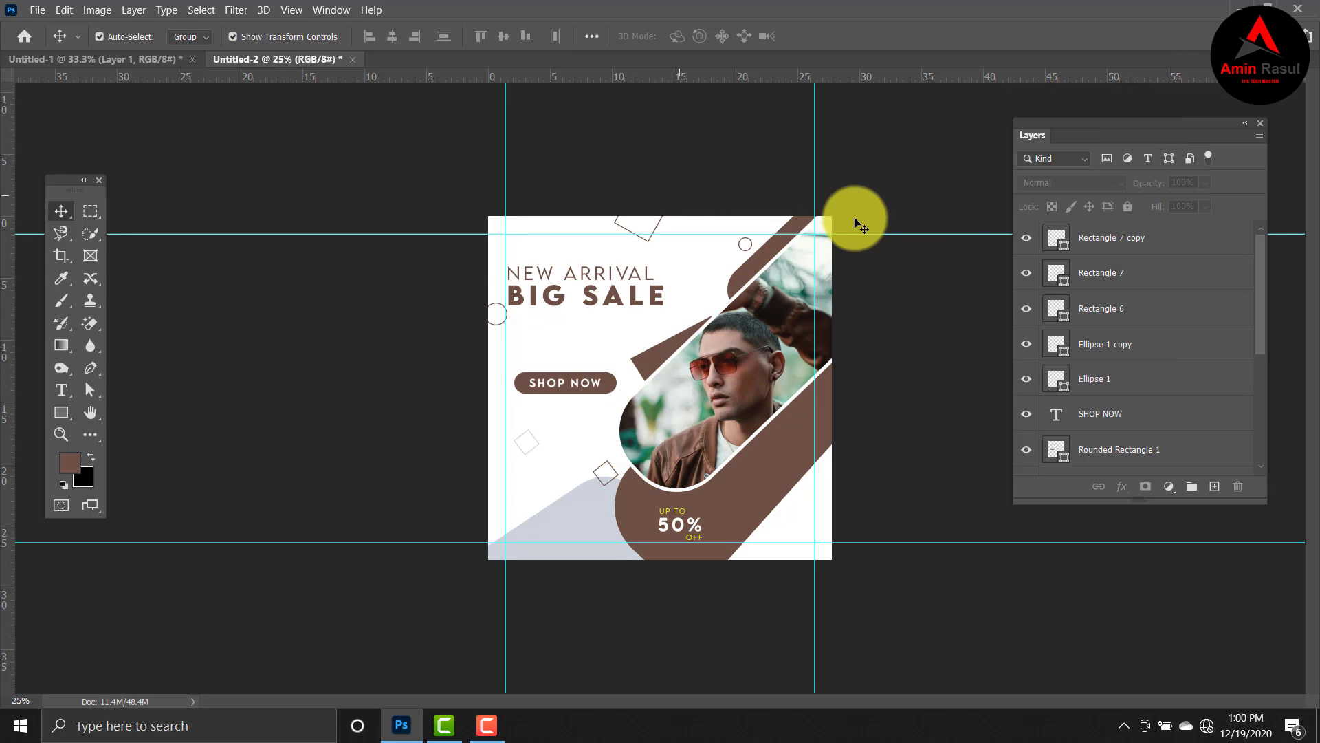